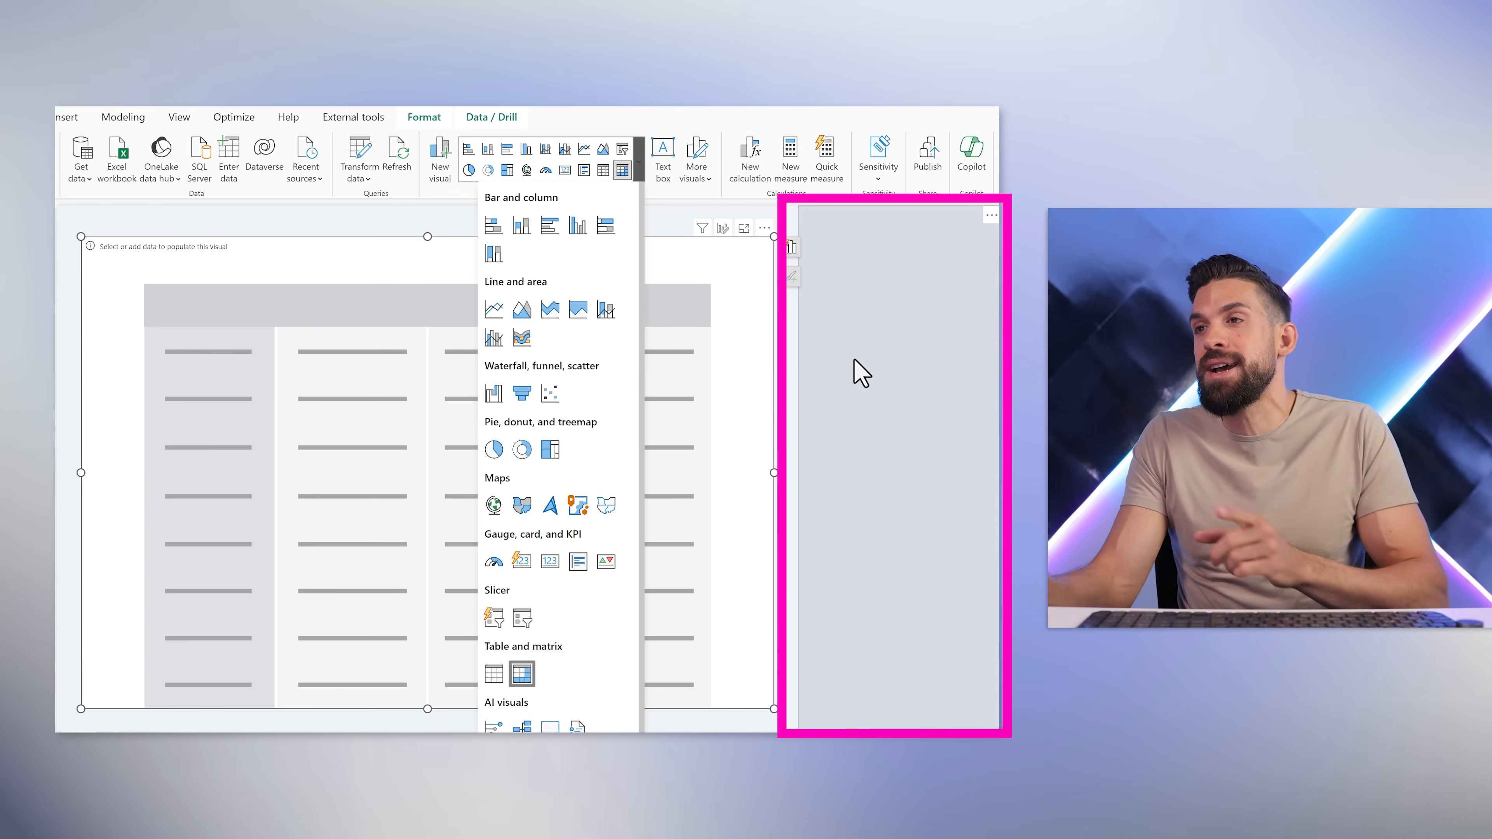
Start a new fields parameter and name it prmRows.
left_click(904, 351)
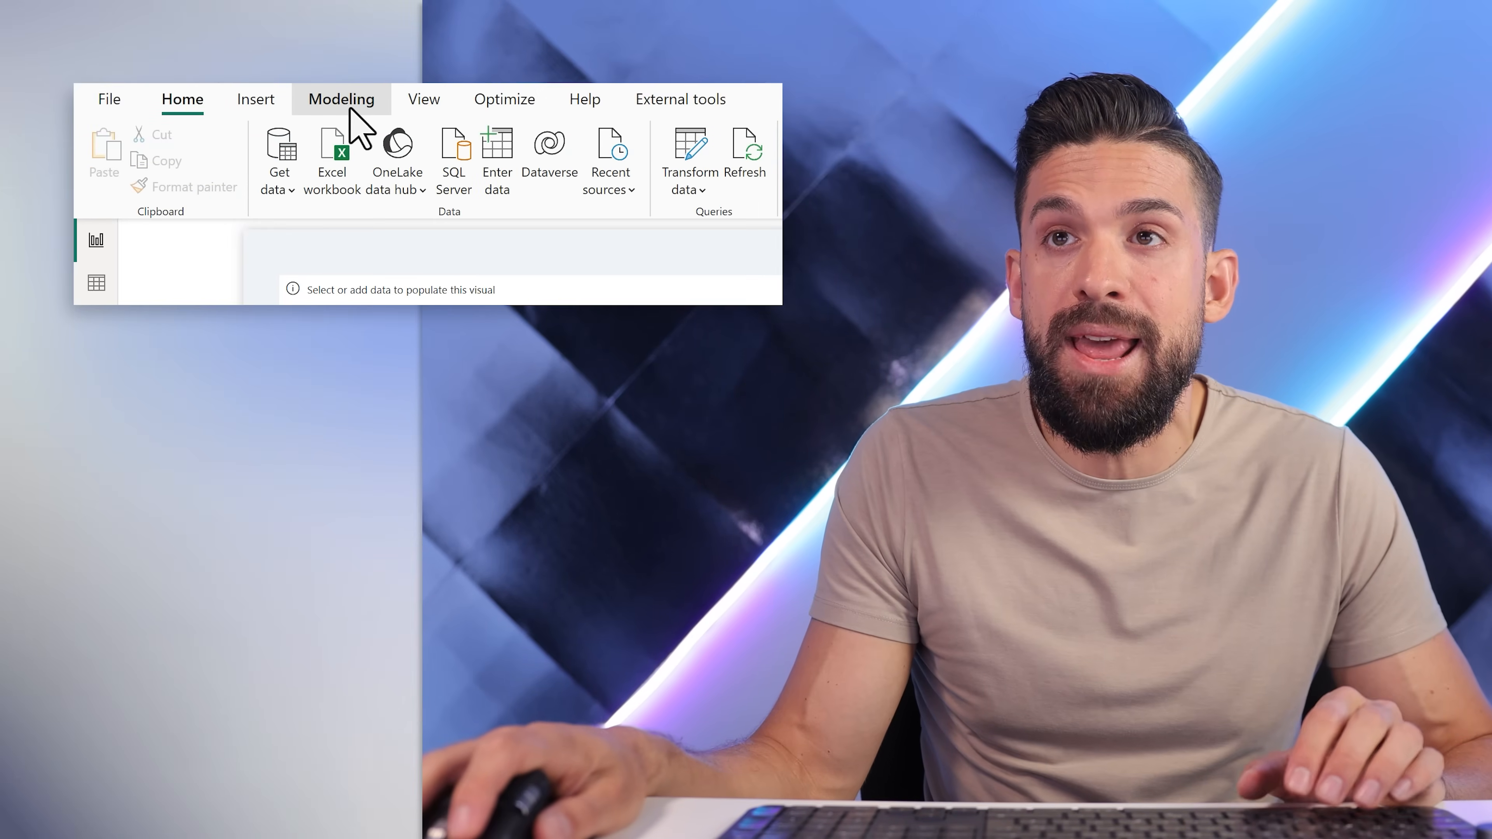
left_click(351, 109)
left_click(506, 189)
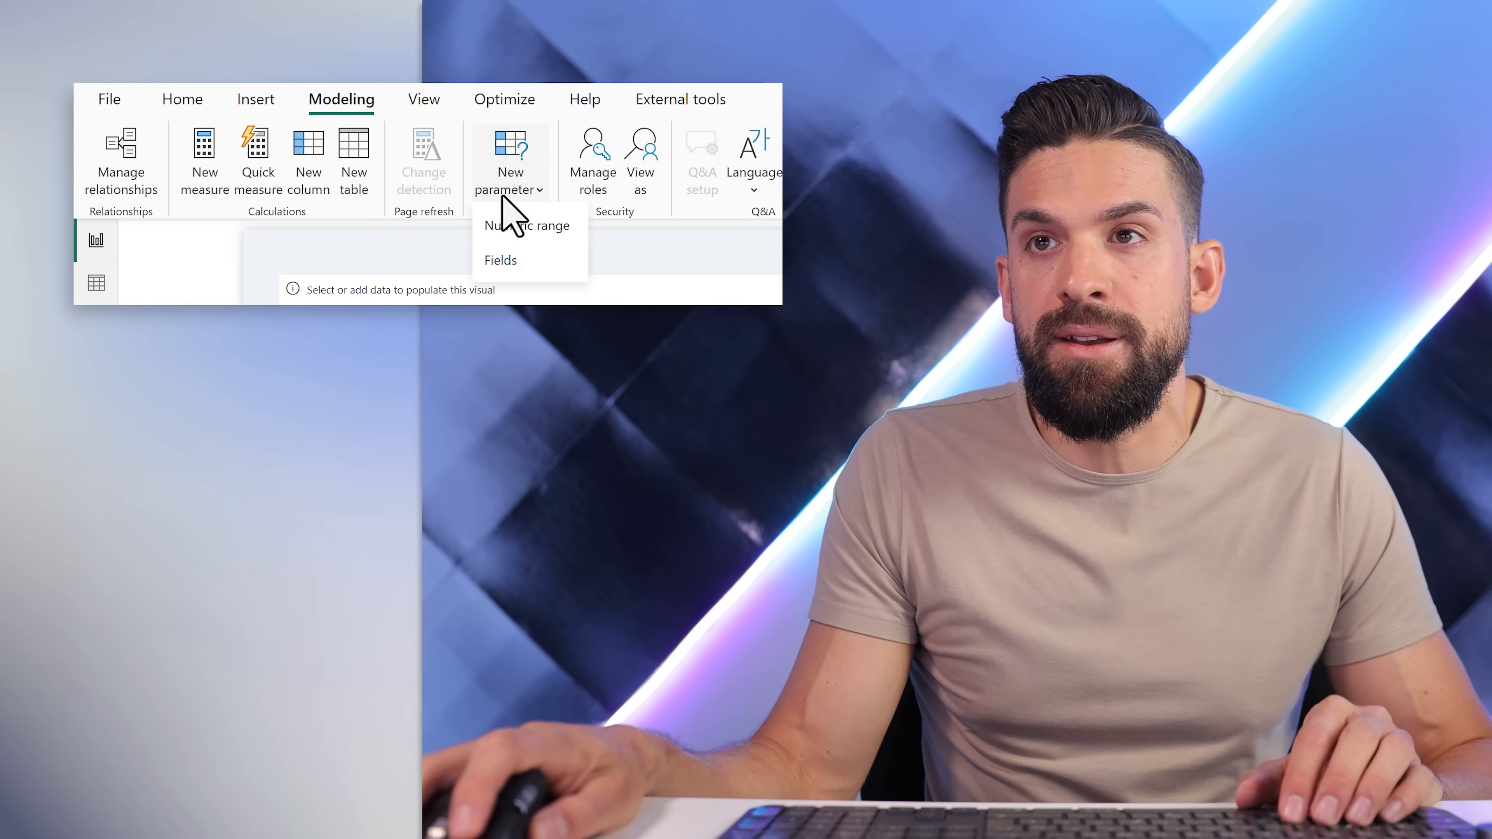
left_click(520, 261)
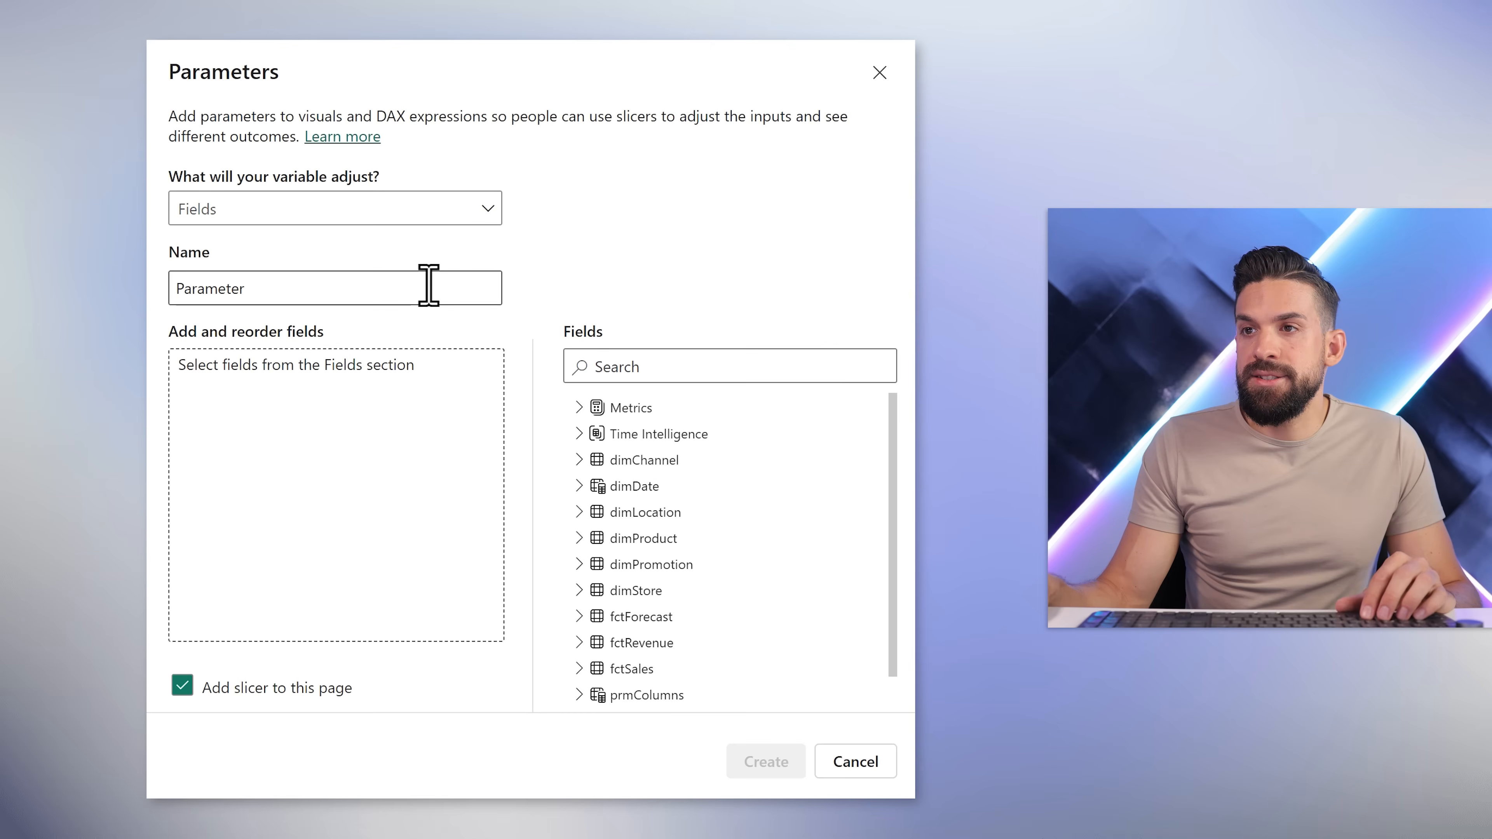
left_click_drag(429, 288, 148, 292)
type("prm")
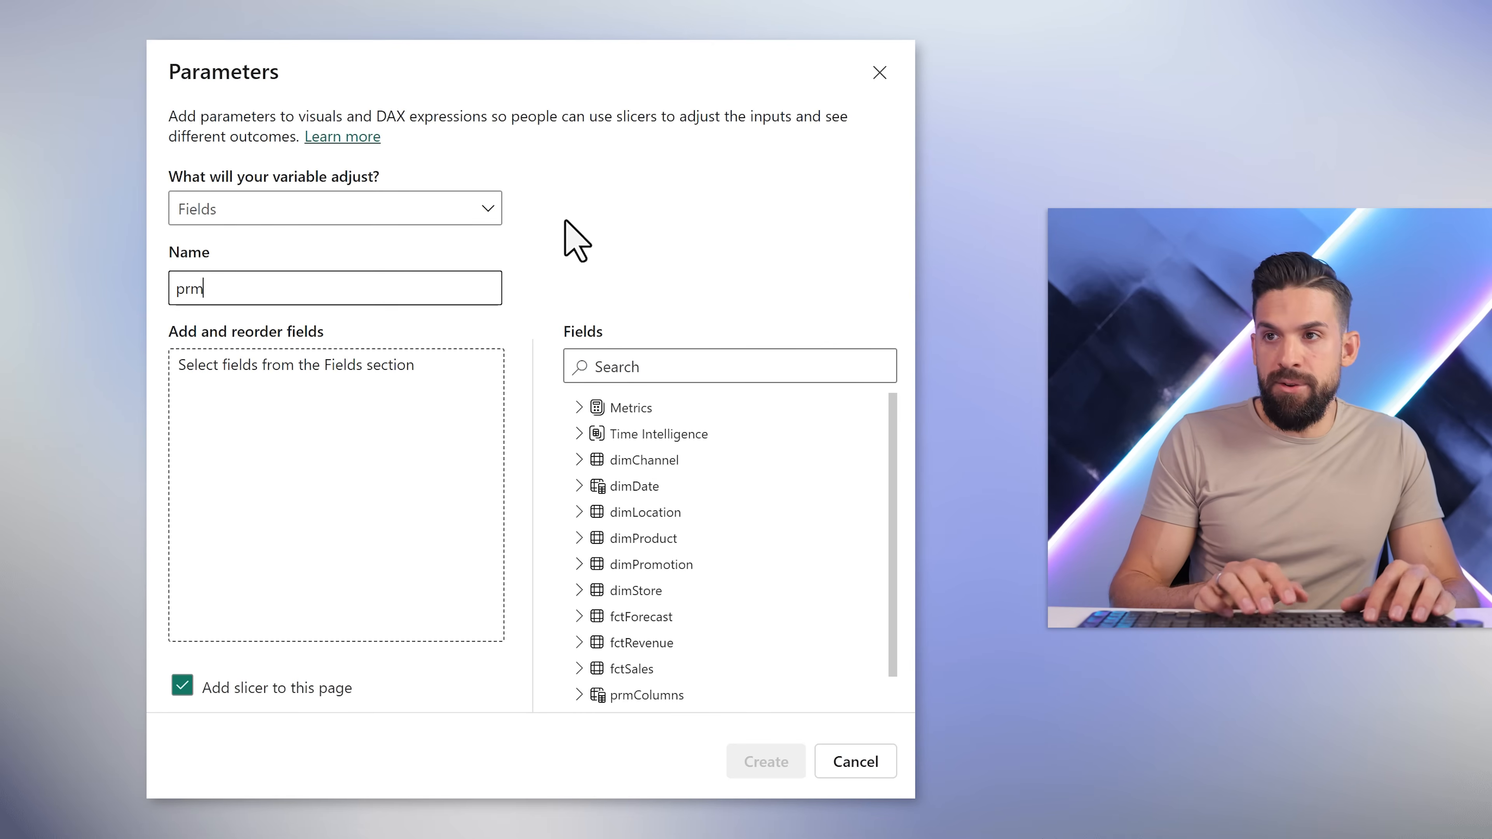
type("Rows")
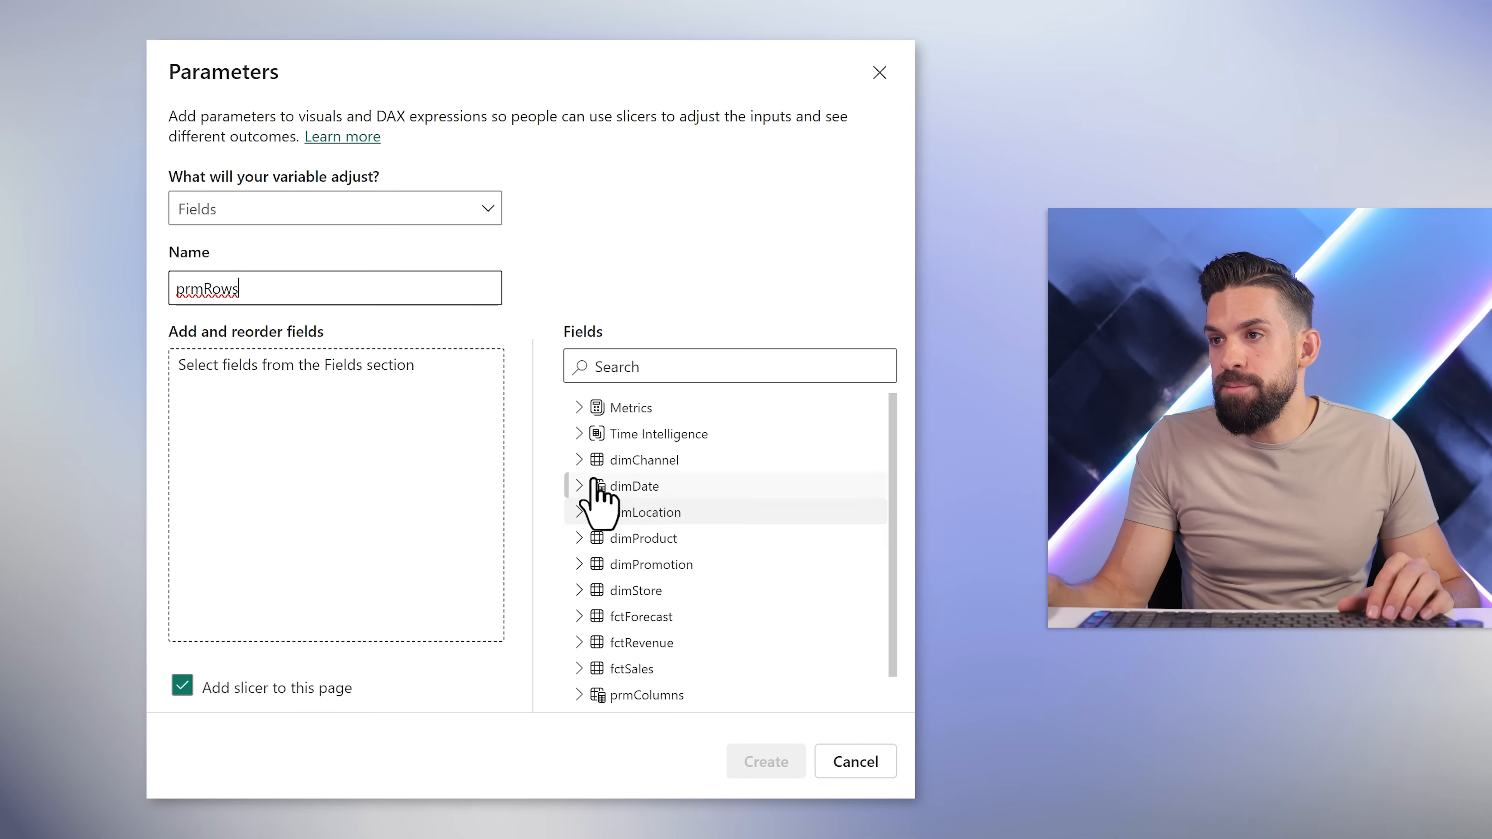
Add ChannelName from dimChannel and Country and State from dimLocation to the prmRows parameter.
left_click(591, 464)
left_click_drag(720, 565, 379, 479)
left_click(580, 460)
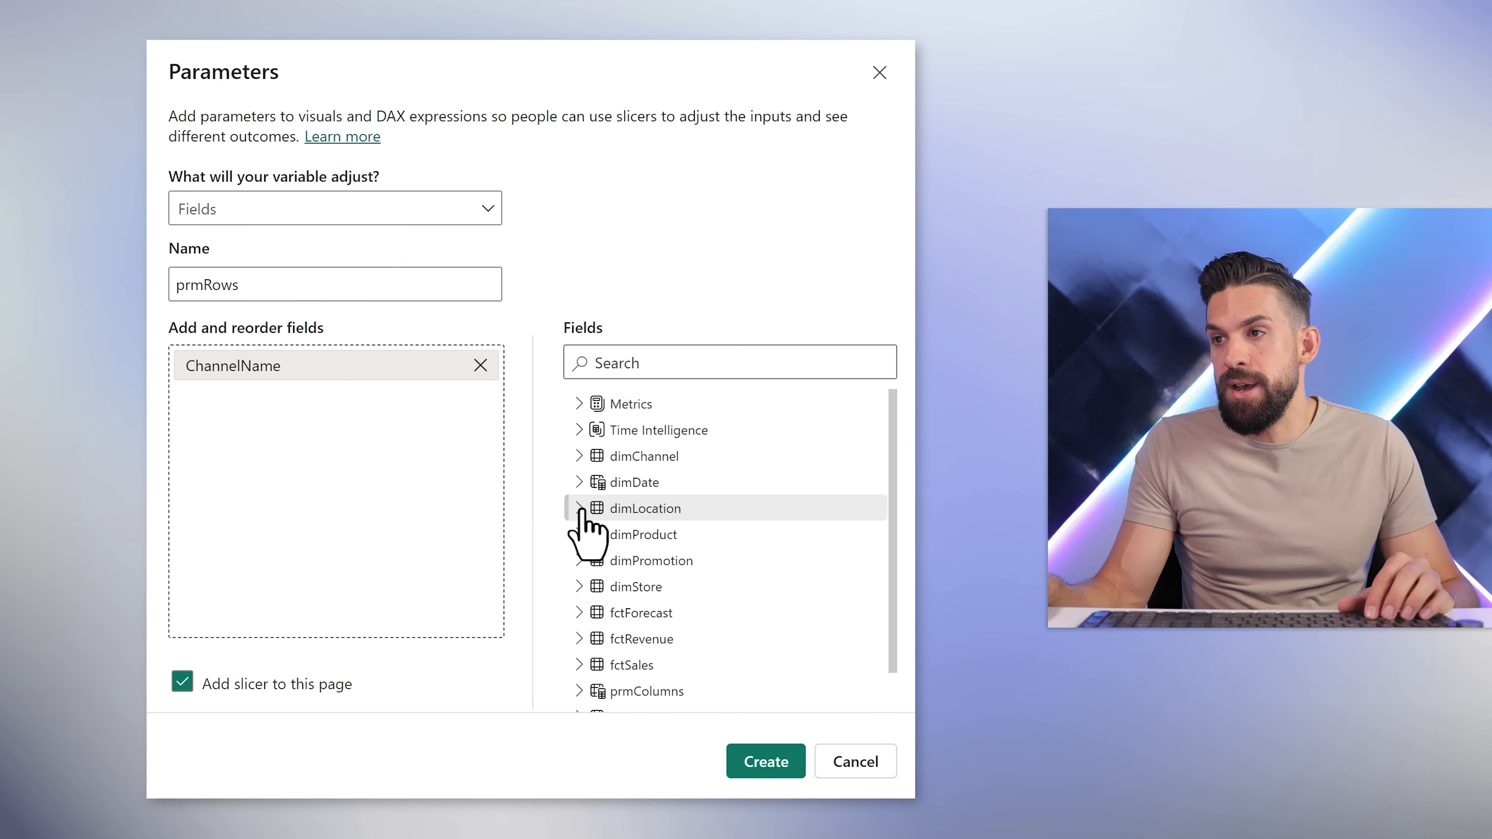
left_click(581, 510)
left_click_drag(702, 595, 464, 412)
scroll(699, 605, "down", 4)
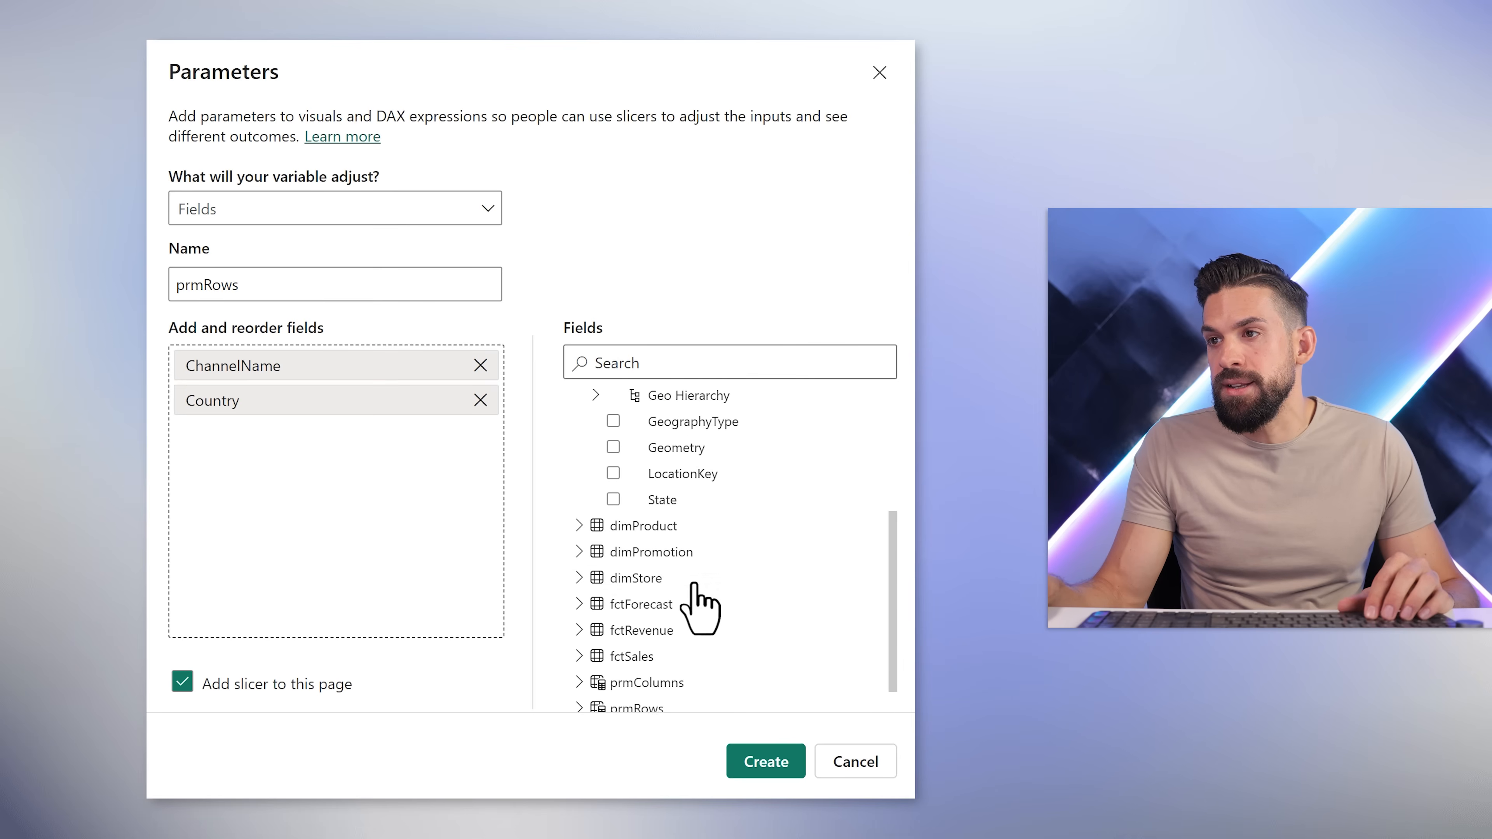
left_click(692, 499)
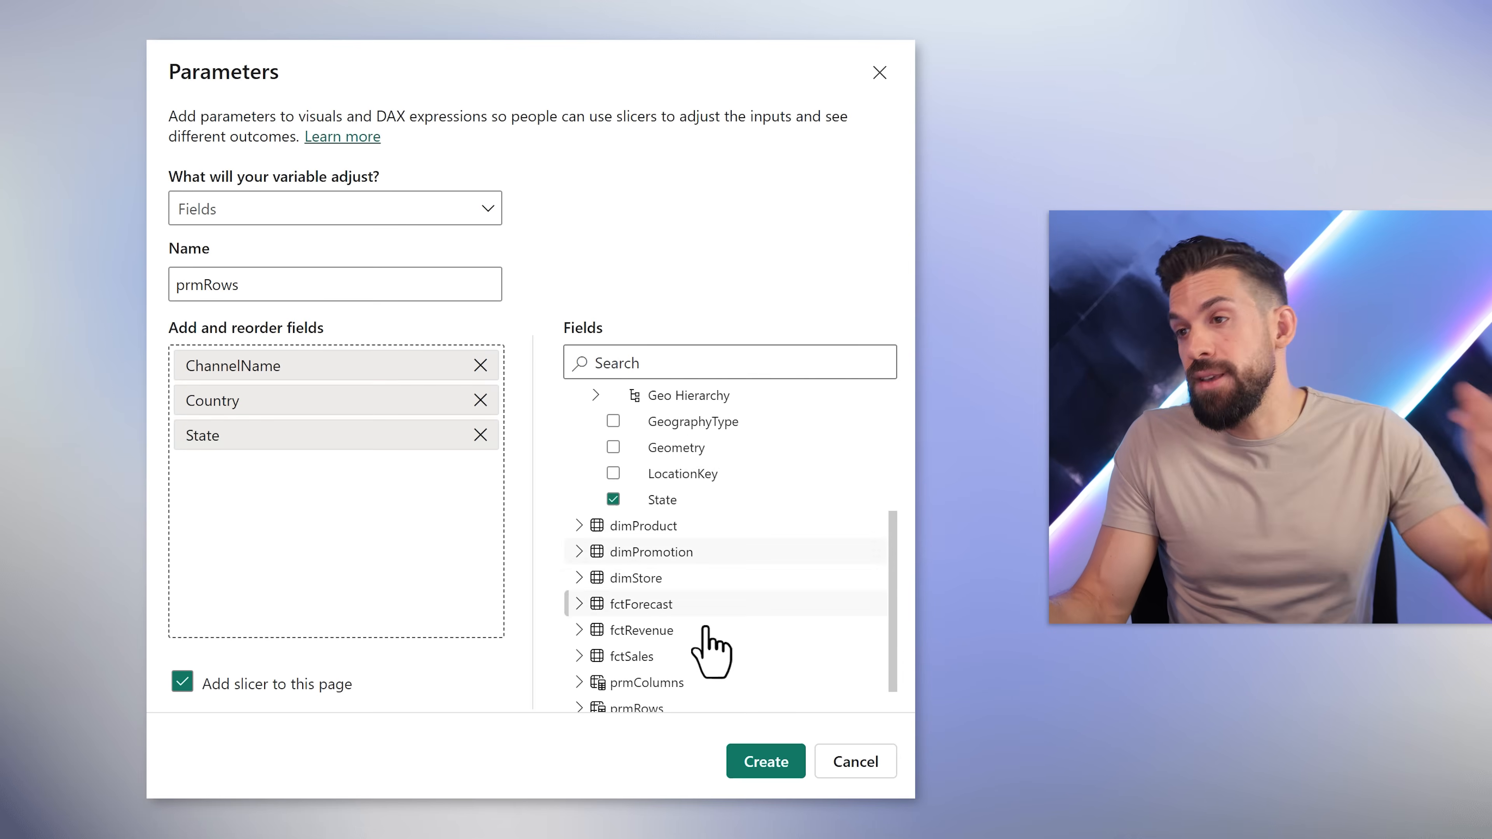
Create the prmRows parameter with its slicer and move the slicer onto the grey side area beside the matrix.
left_click(754, 759)
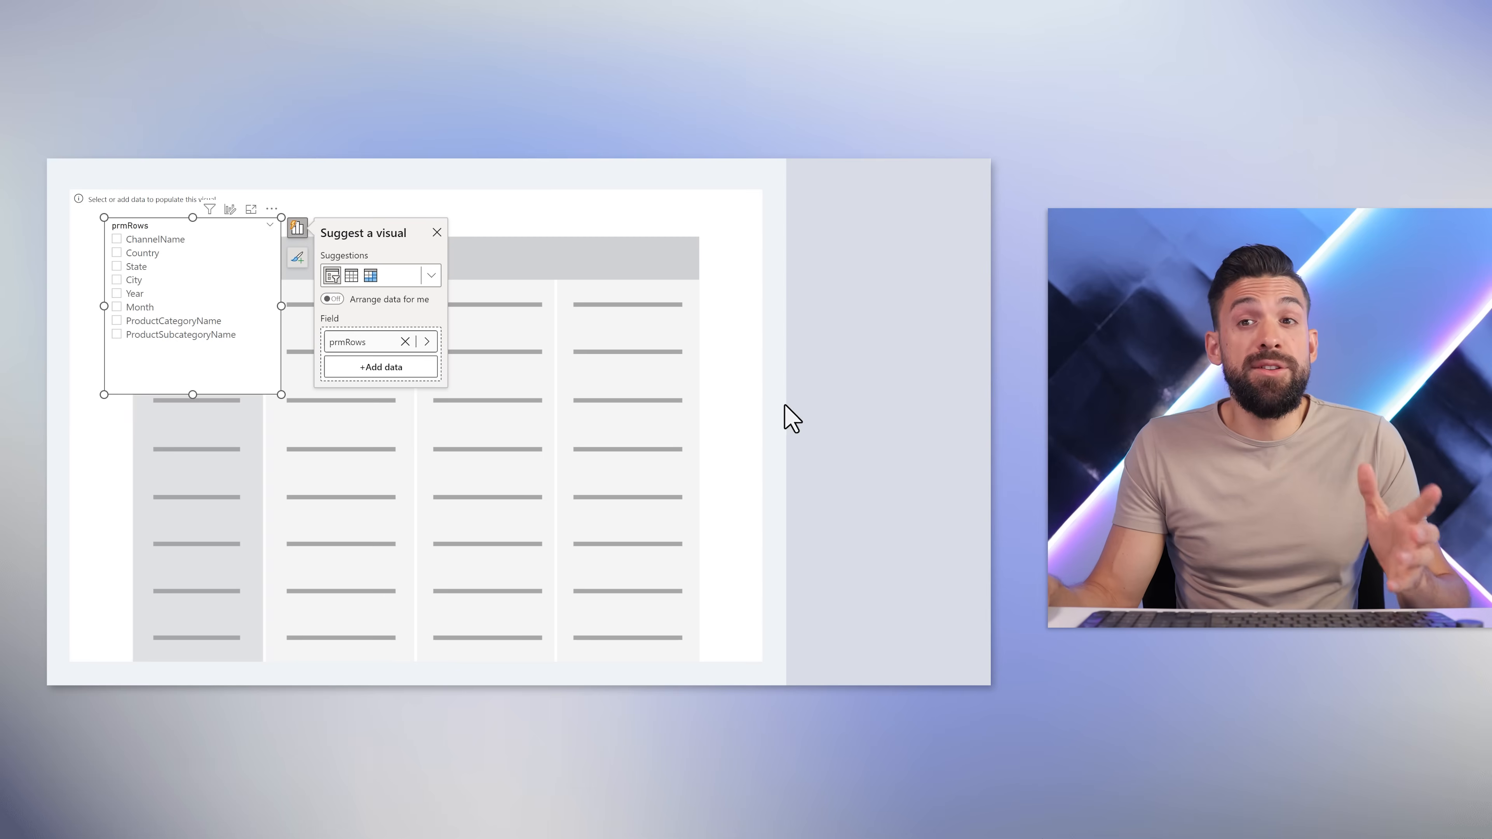
left_click_drag(280, 224, 965, 224)
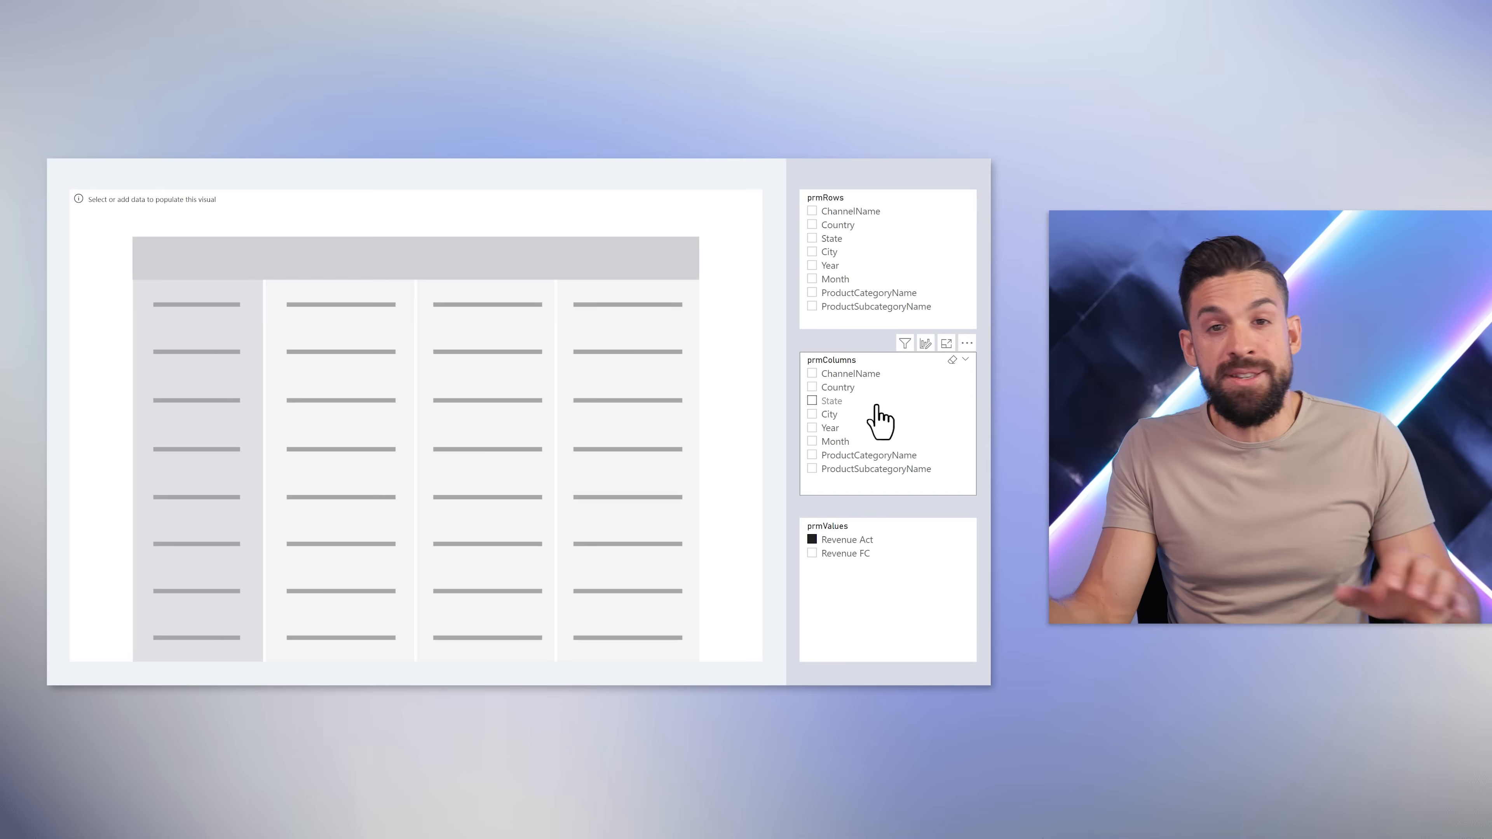
Assign the prmRows parameter to the rows of the empty matrix.
left_click(763, 460)
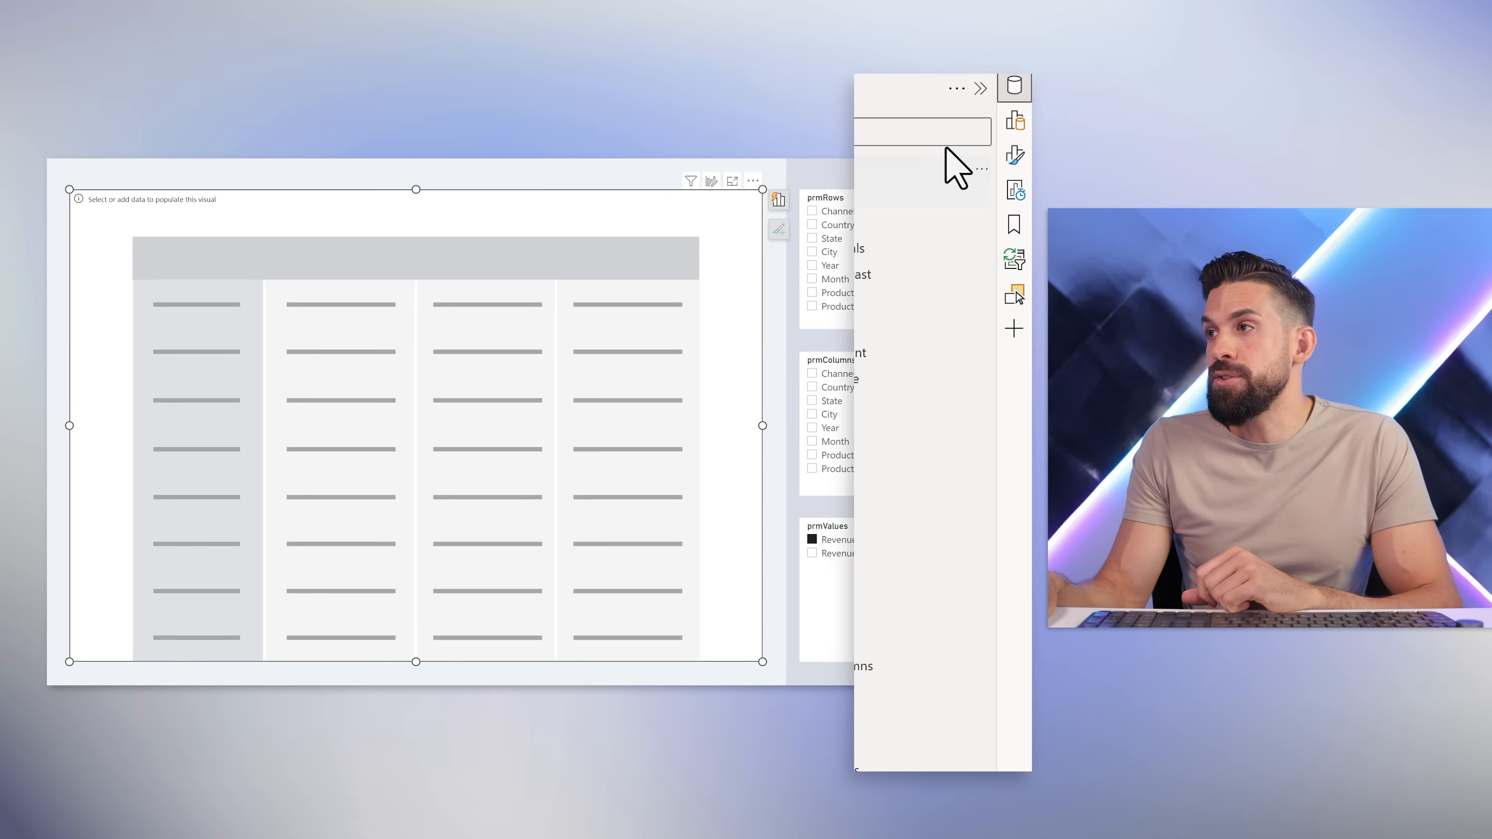
left_click(1015, 121)
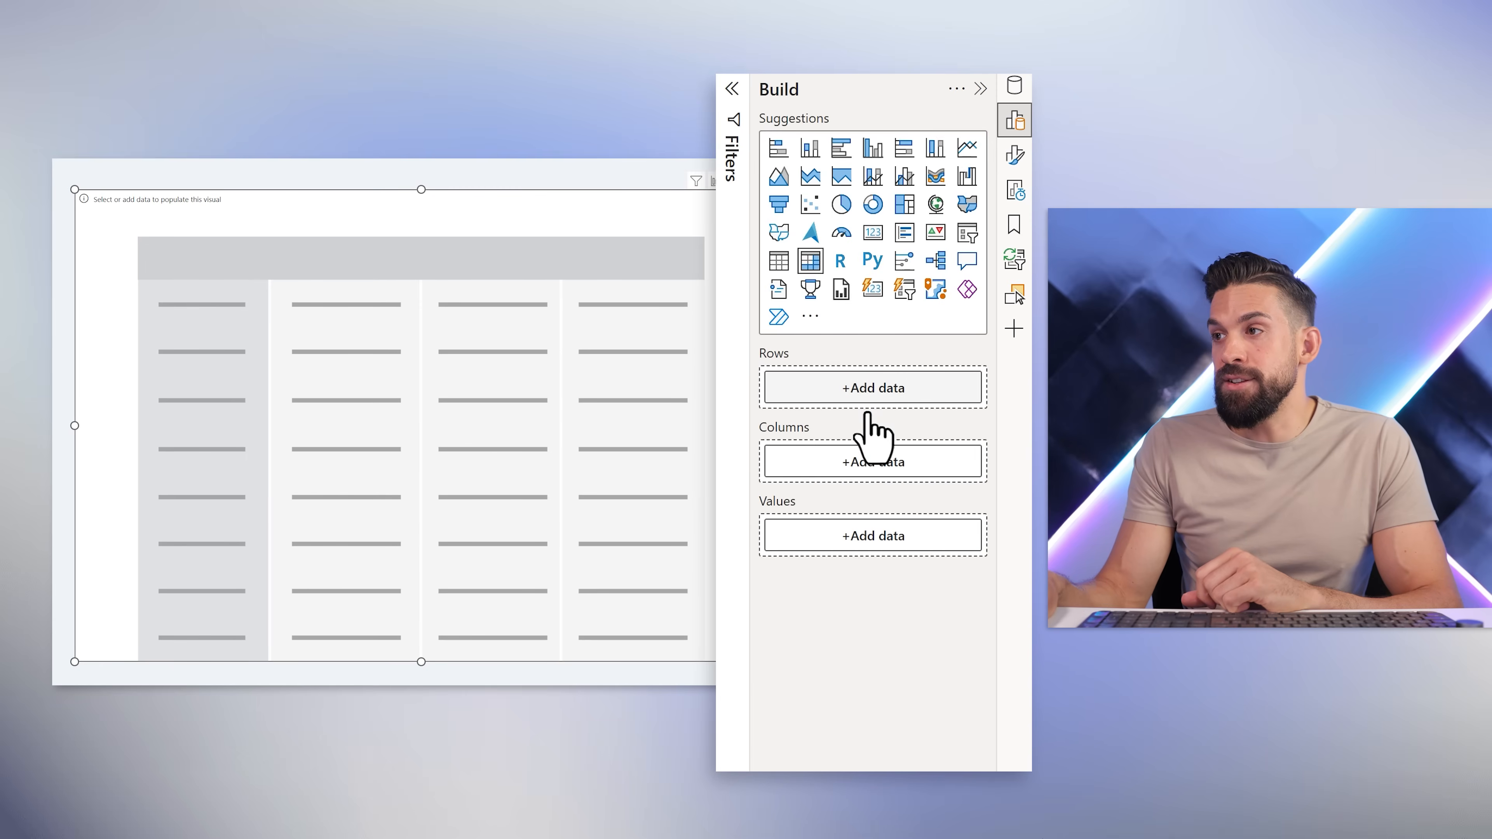
left_click(871, 391)
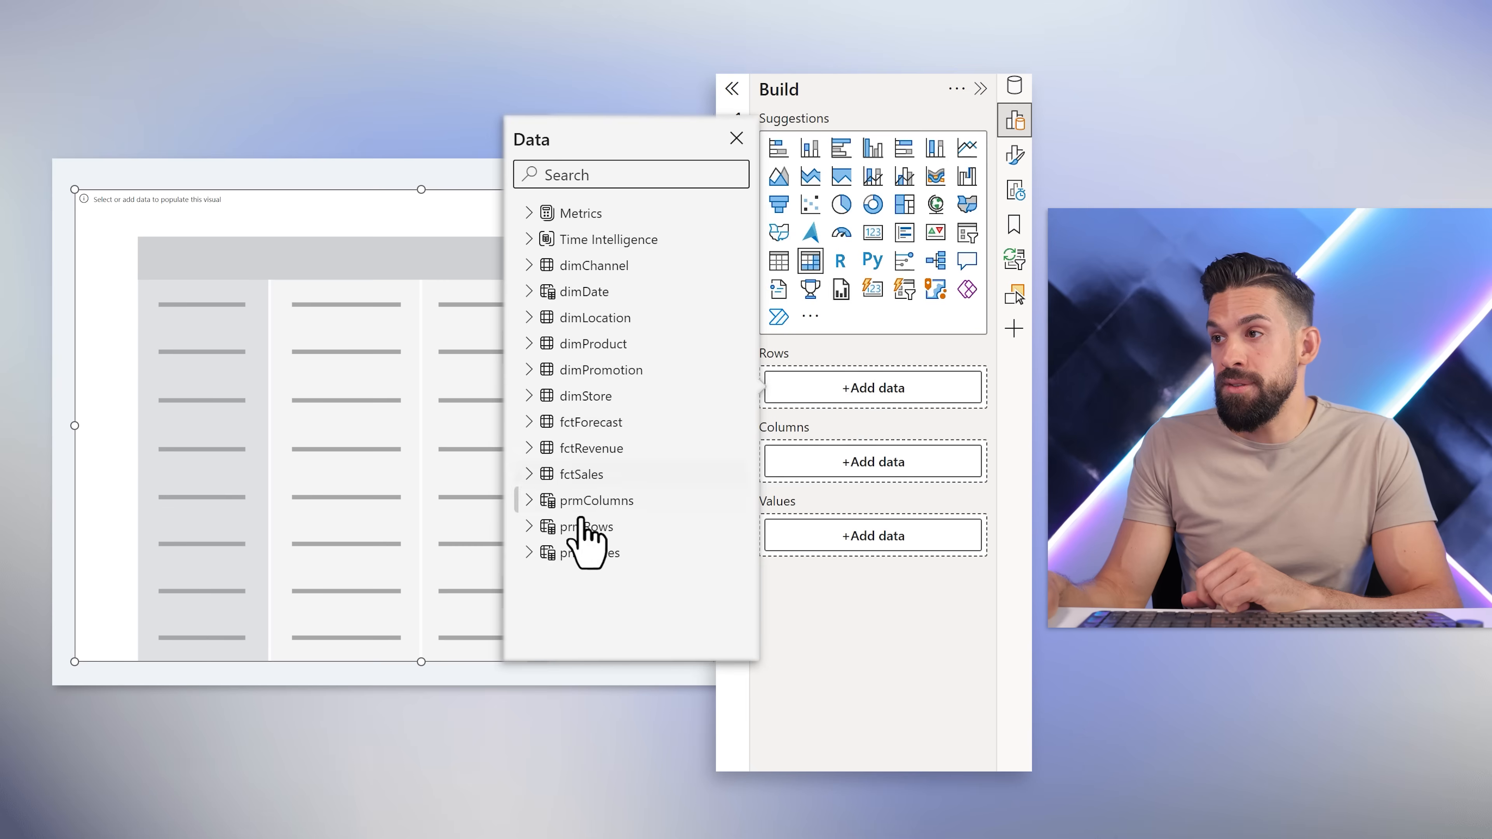
left_click(531, 527)
left_click(625, 552)
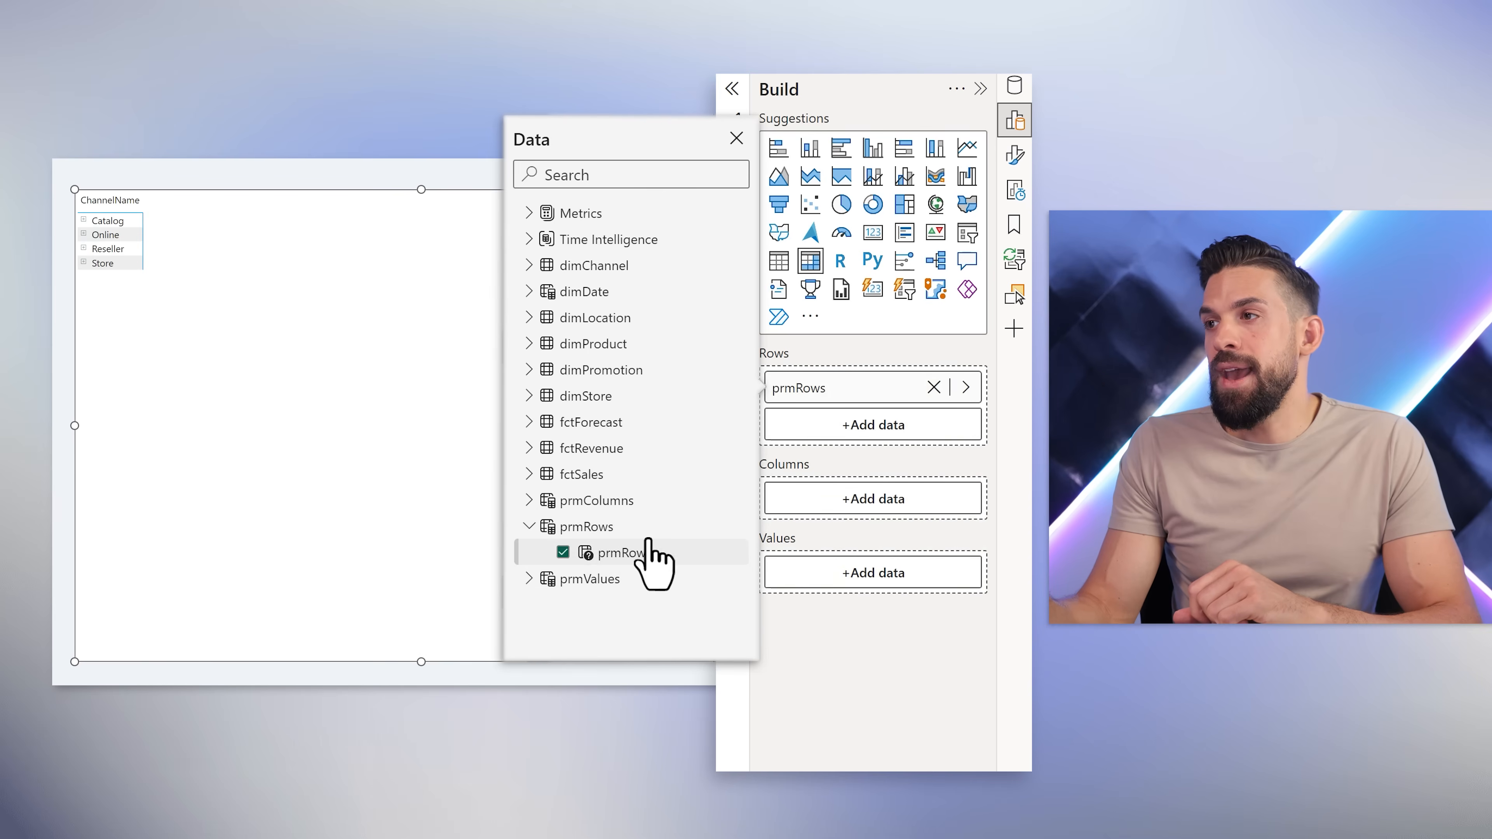
Assign the prmColumns parameter to the matrix's columns and the prmValues parameter to its values.
left_click(852, 520)
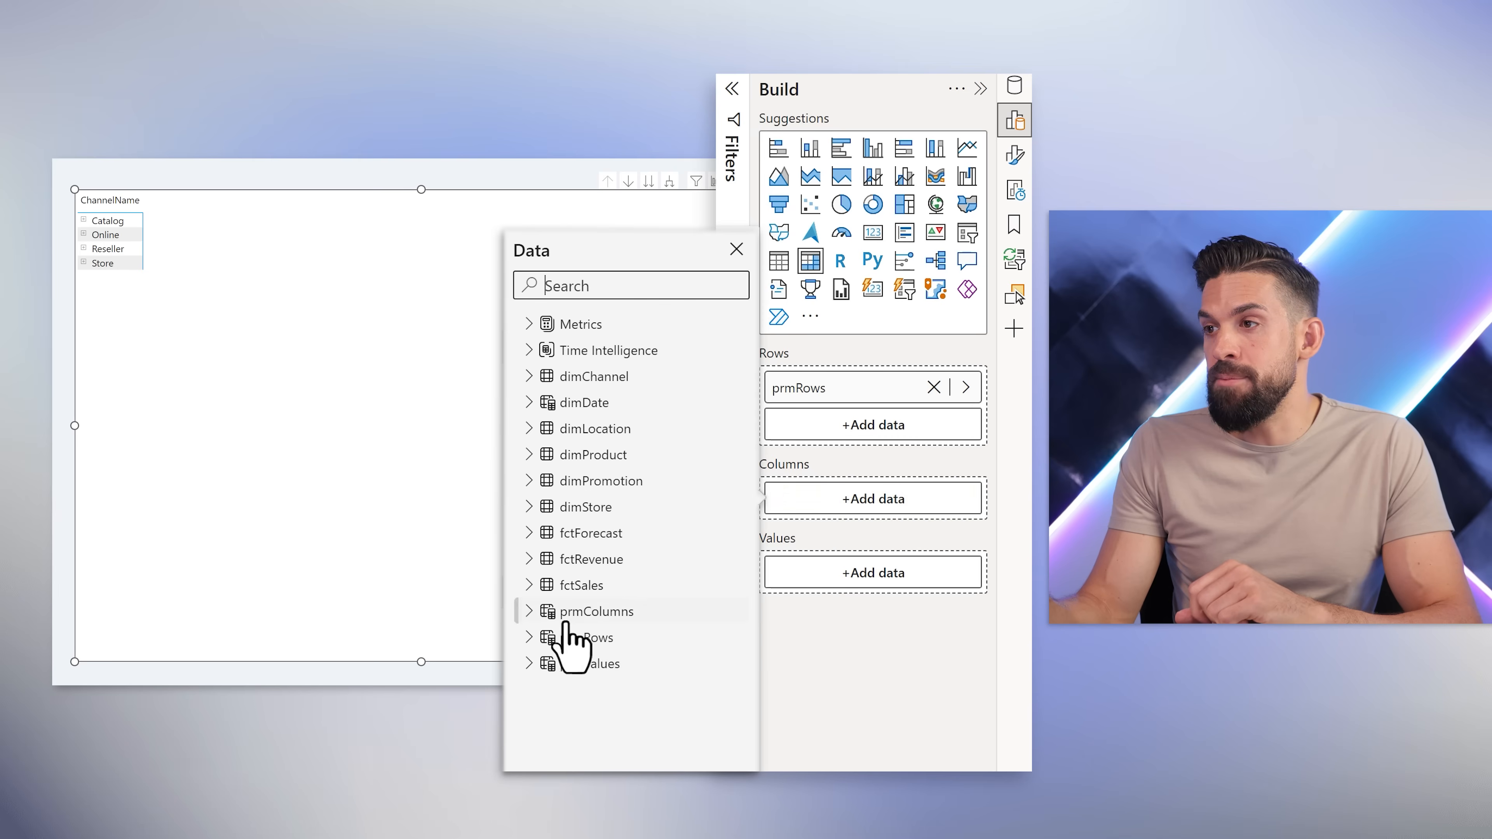
left_click(529, 612)
left_click(563, 637)
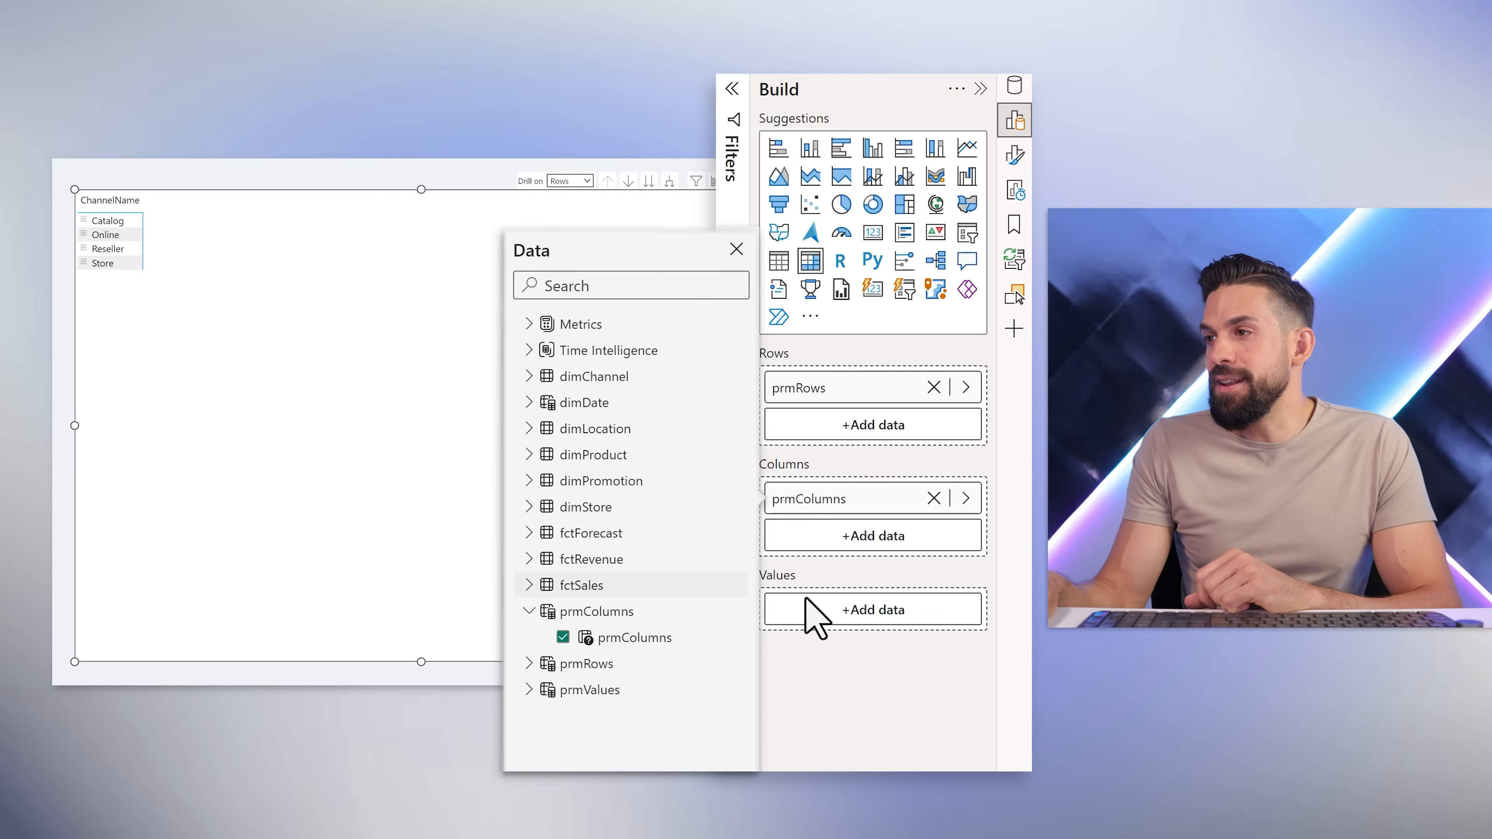
left_click(857, 611)
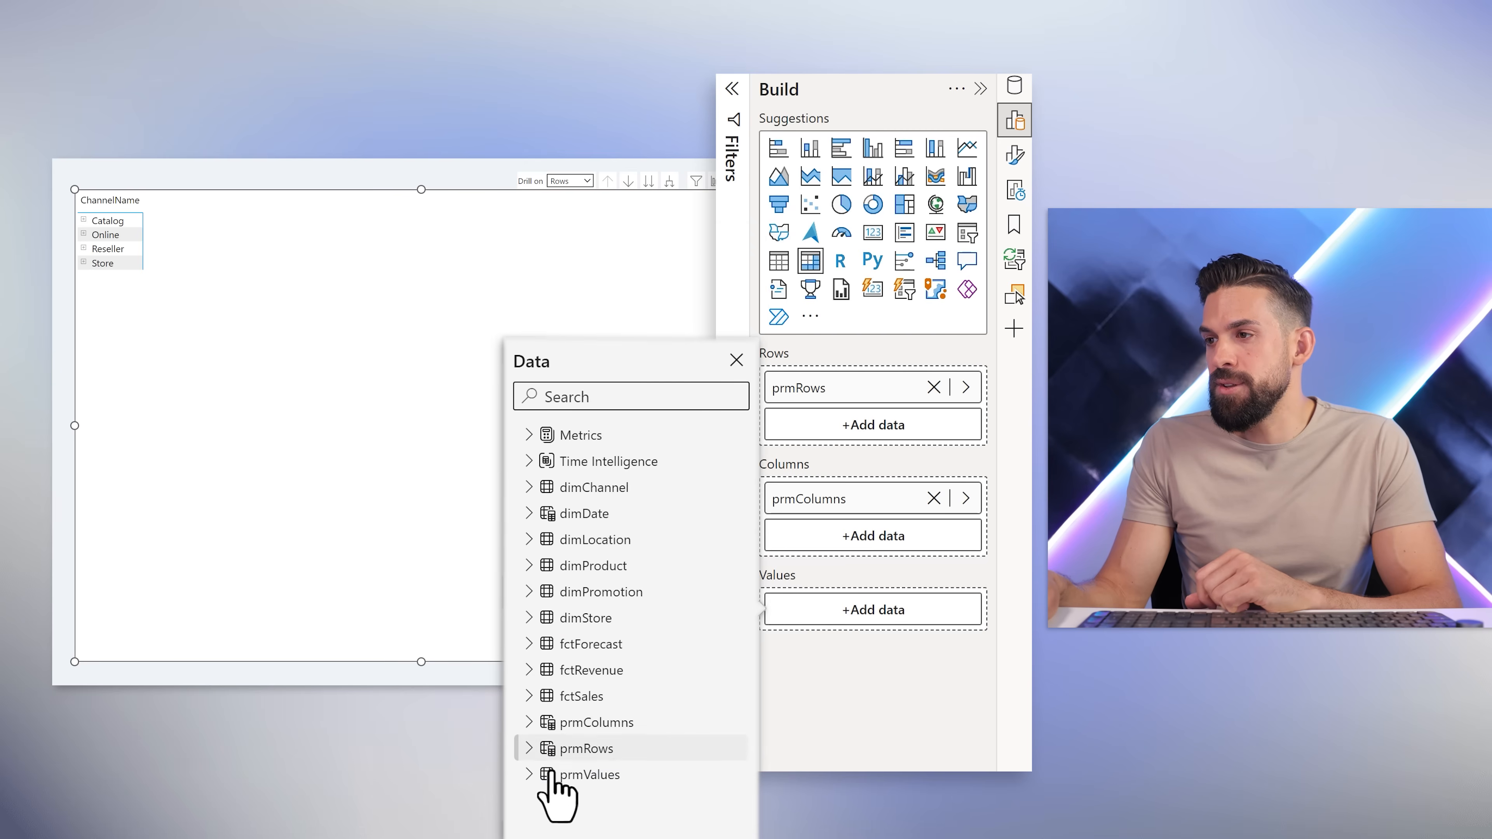
left_click(528, 775)
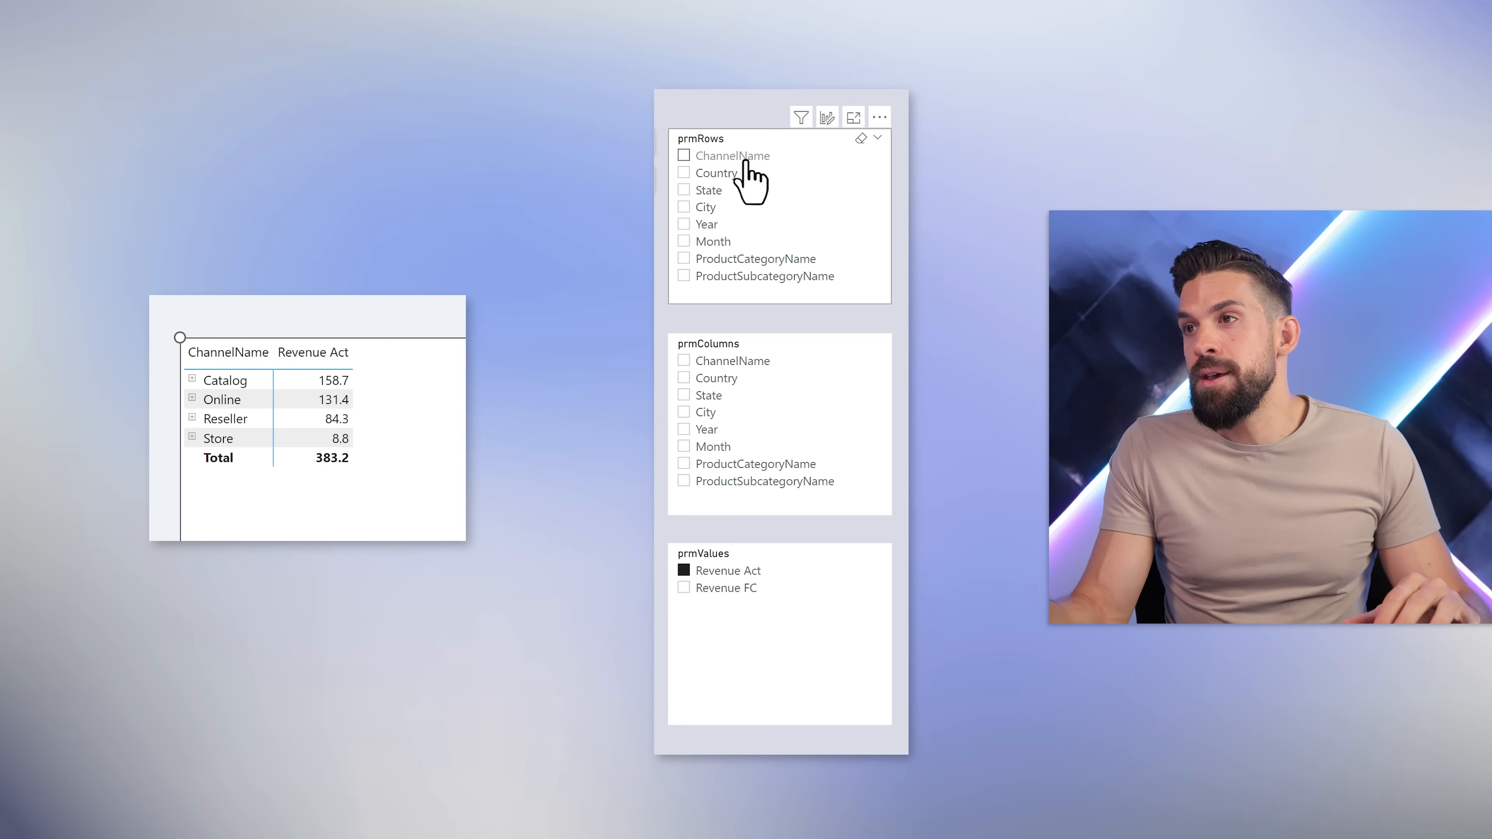
Choose Country in the prmRows slicer and both Year and Month in the prmColumns slicer.
left_click(727, 177)
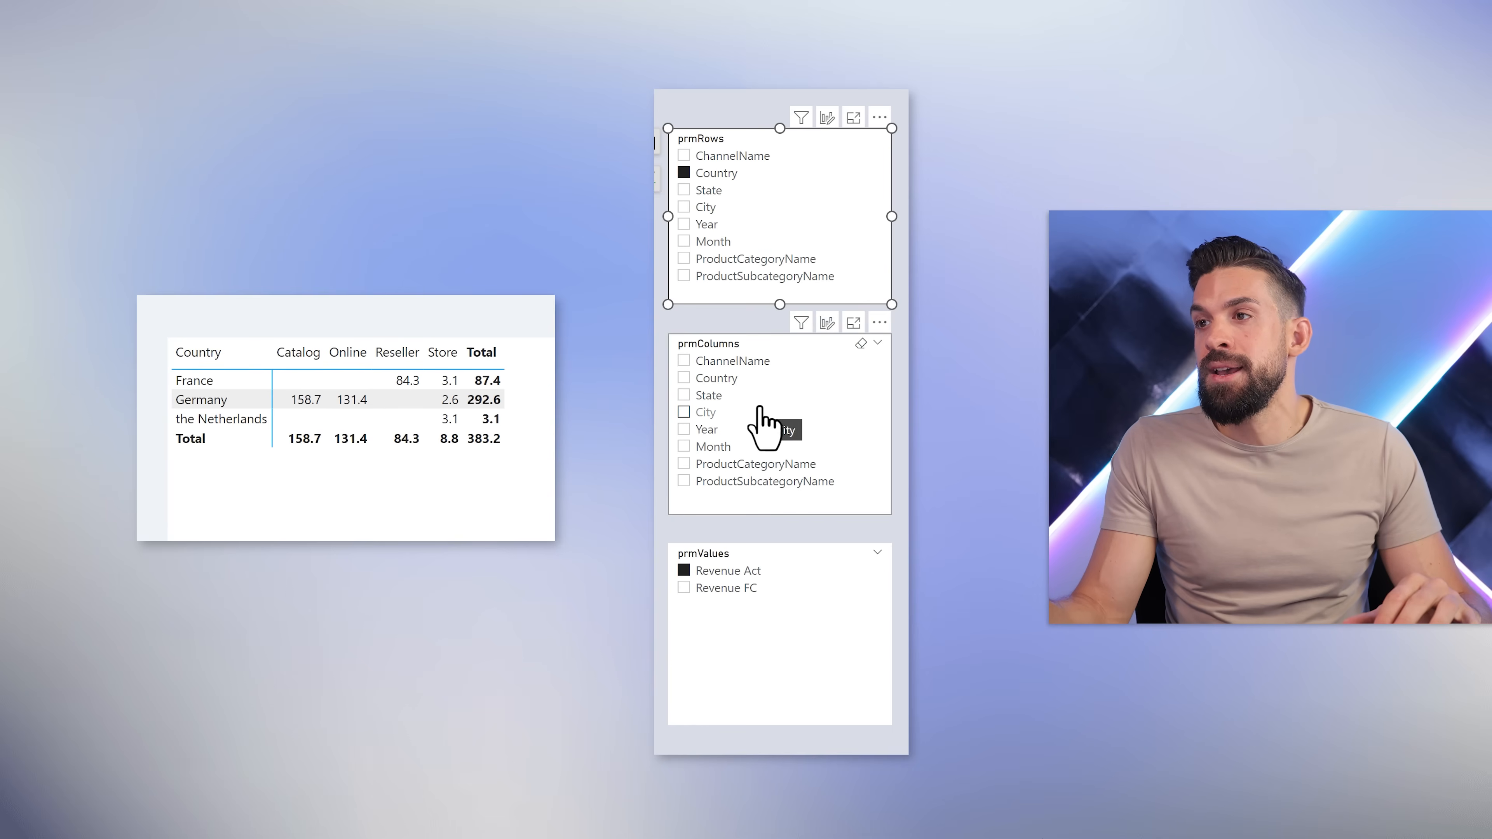
left_click(705, 430)
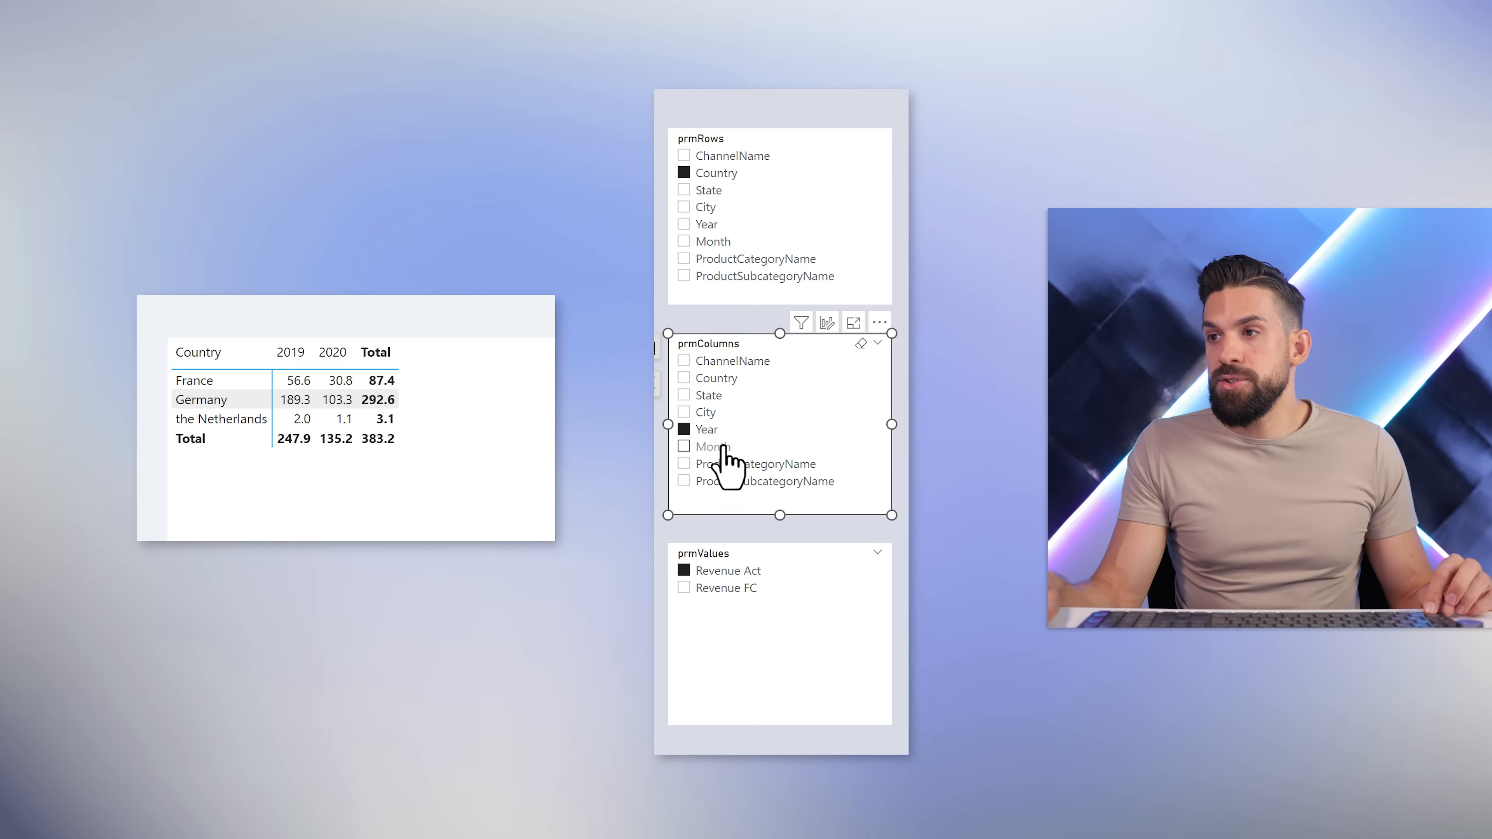
left_click(723, 447)
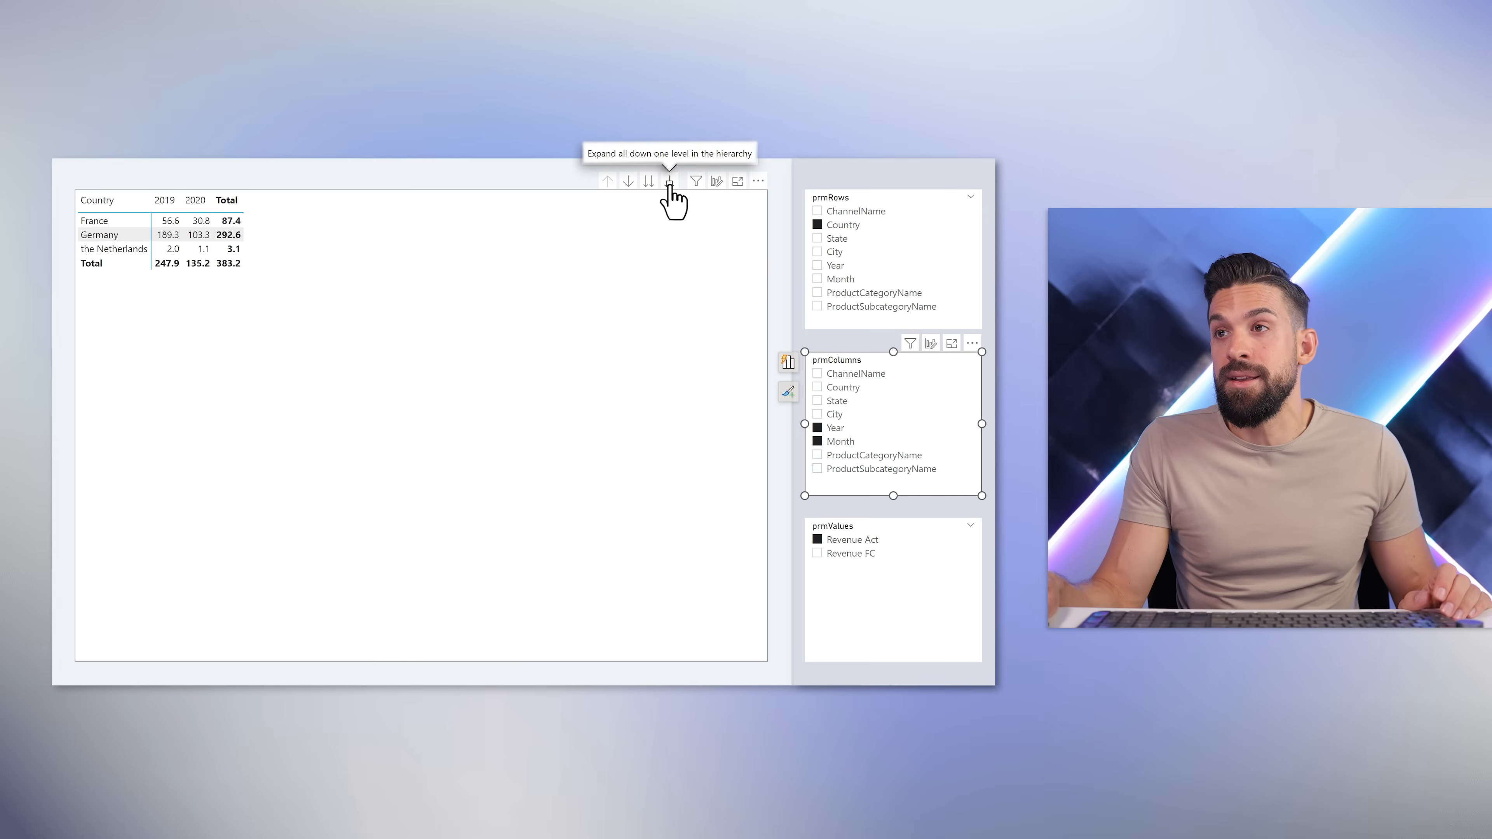
Expand the matrix's column hierarchy to the next level so months appear under each year.
left_click(669, 183)
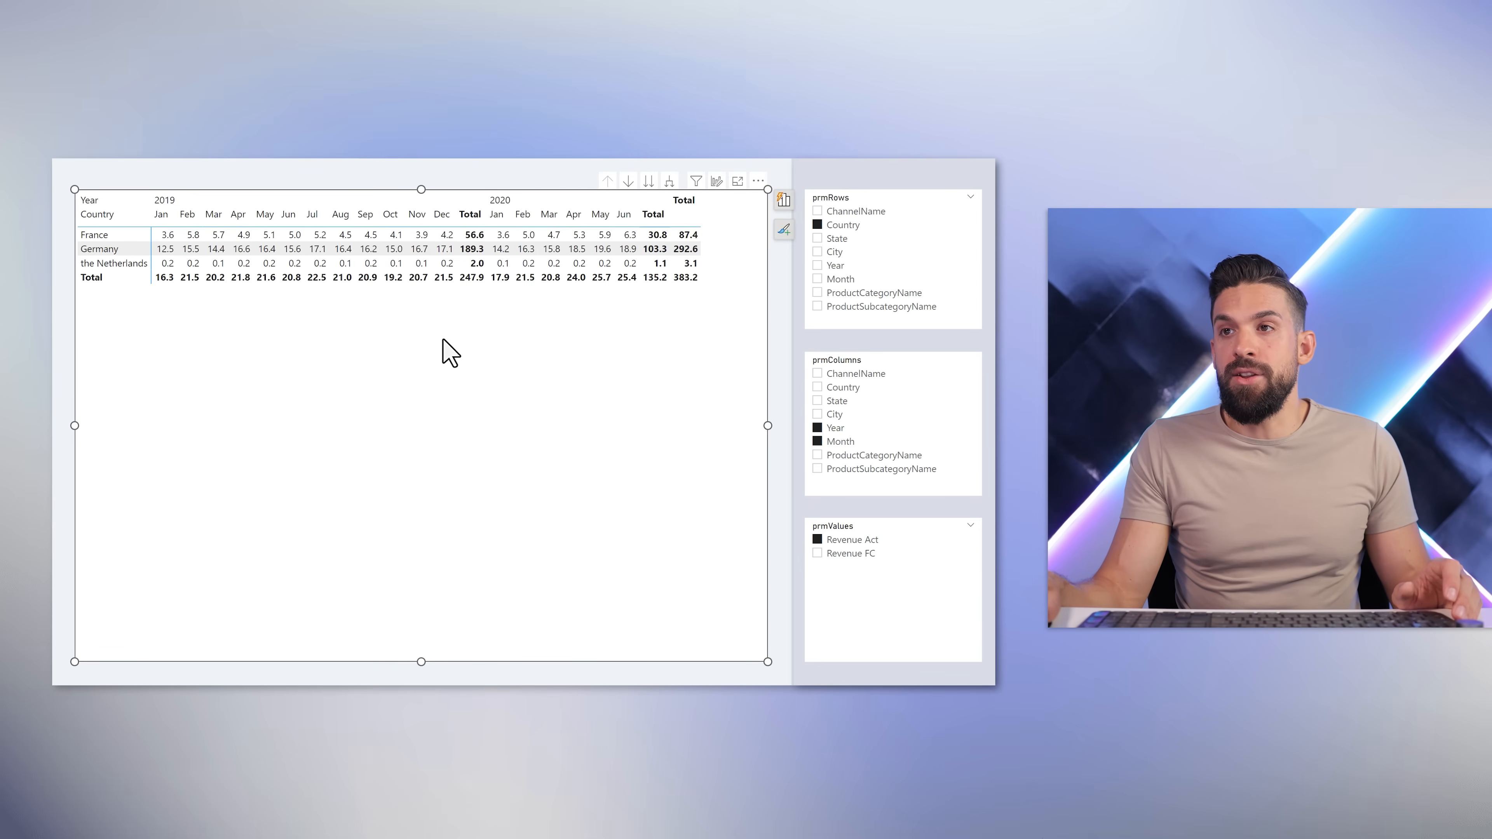
right_click(428, 366)
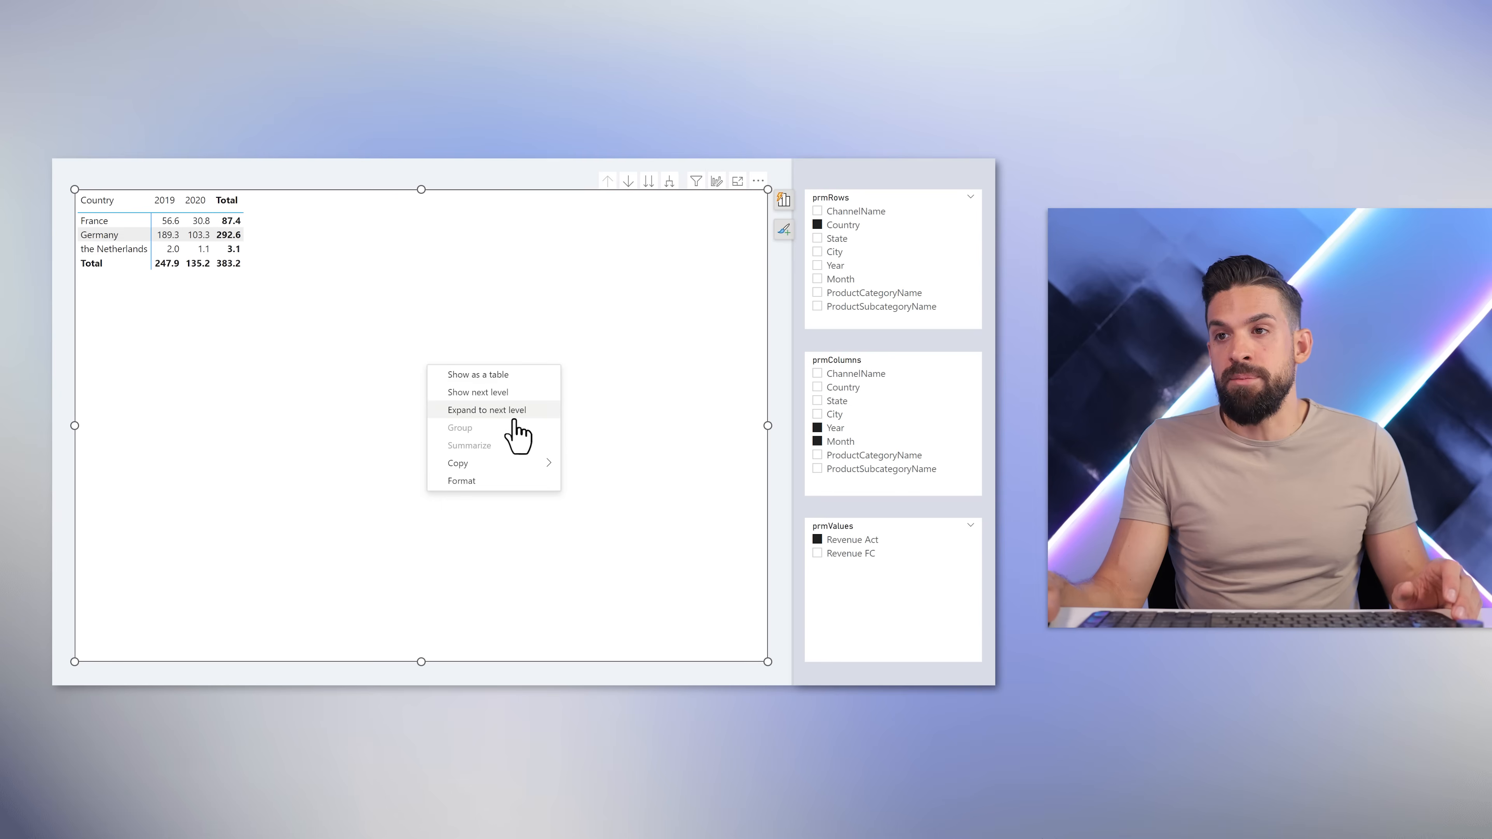
left_click(498, 412)
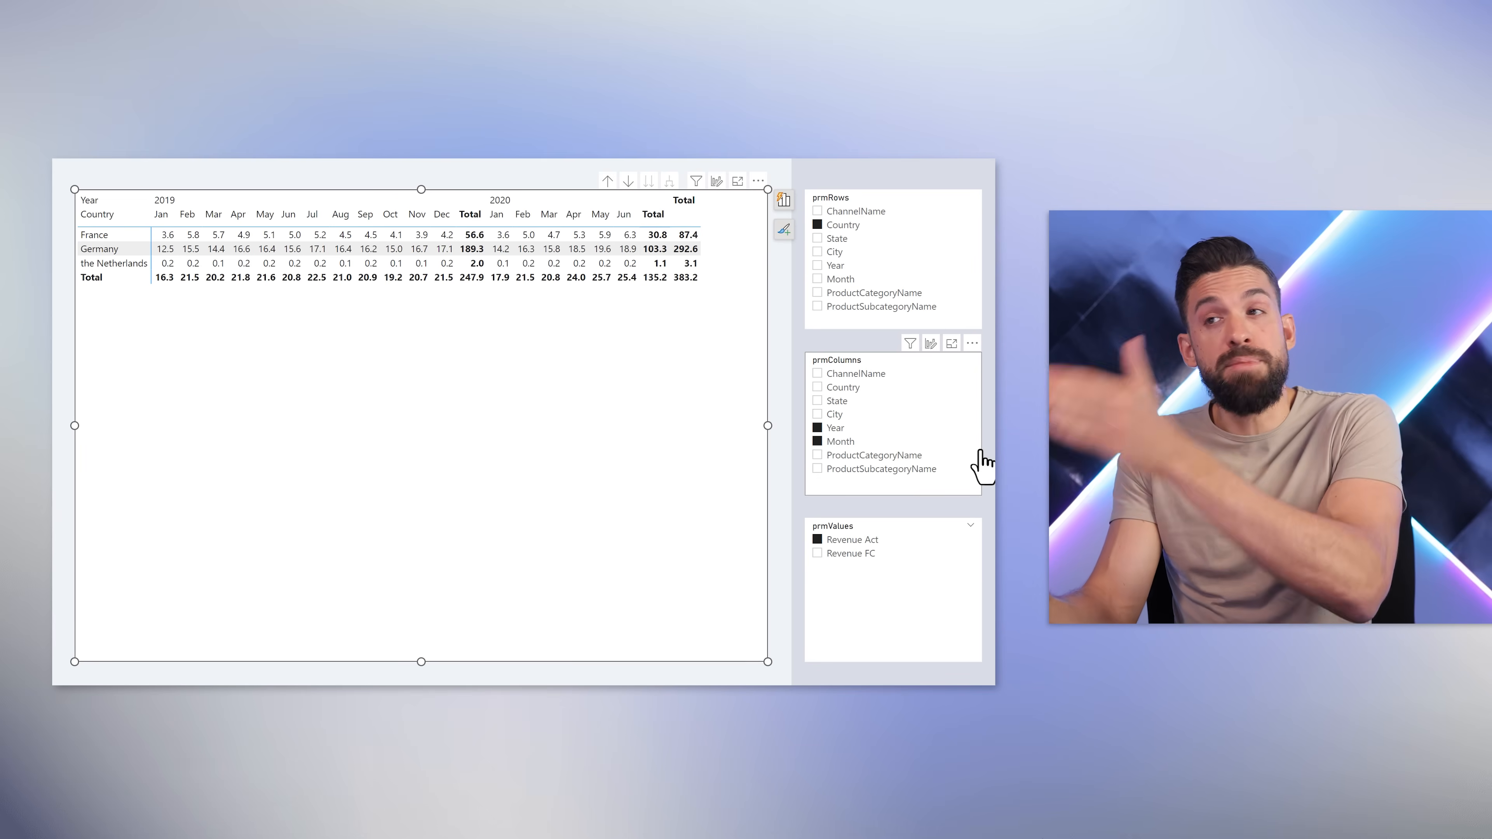
Choose ChannelName in the prmRows slicer and convert that slicer to a button slicer.
left_click(908, 211)
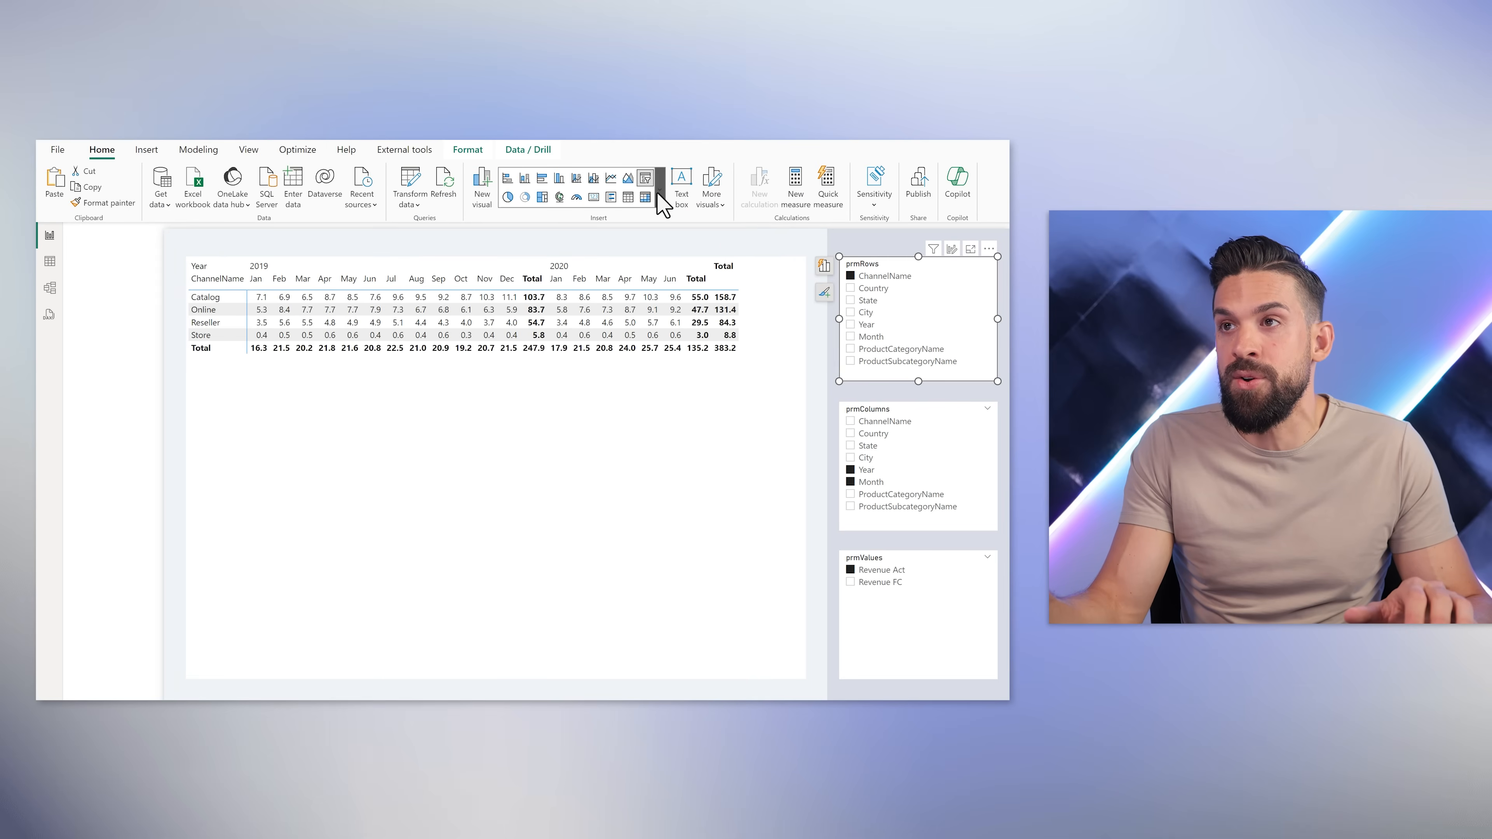
left_click(659, 194)
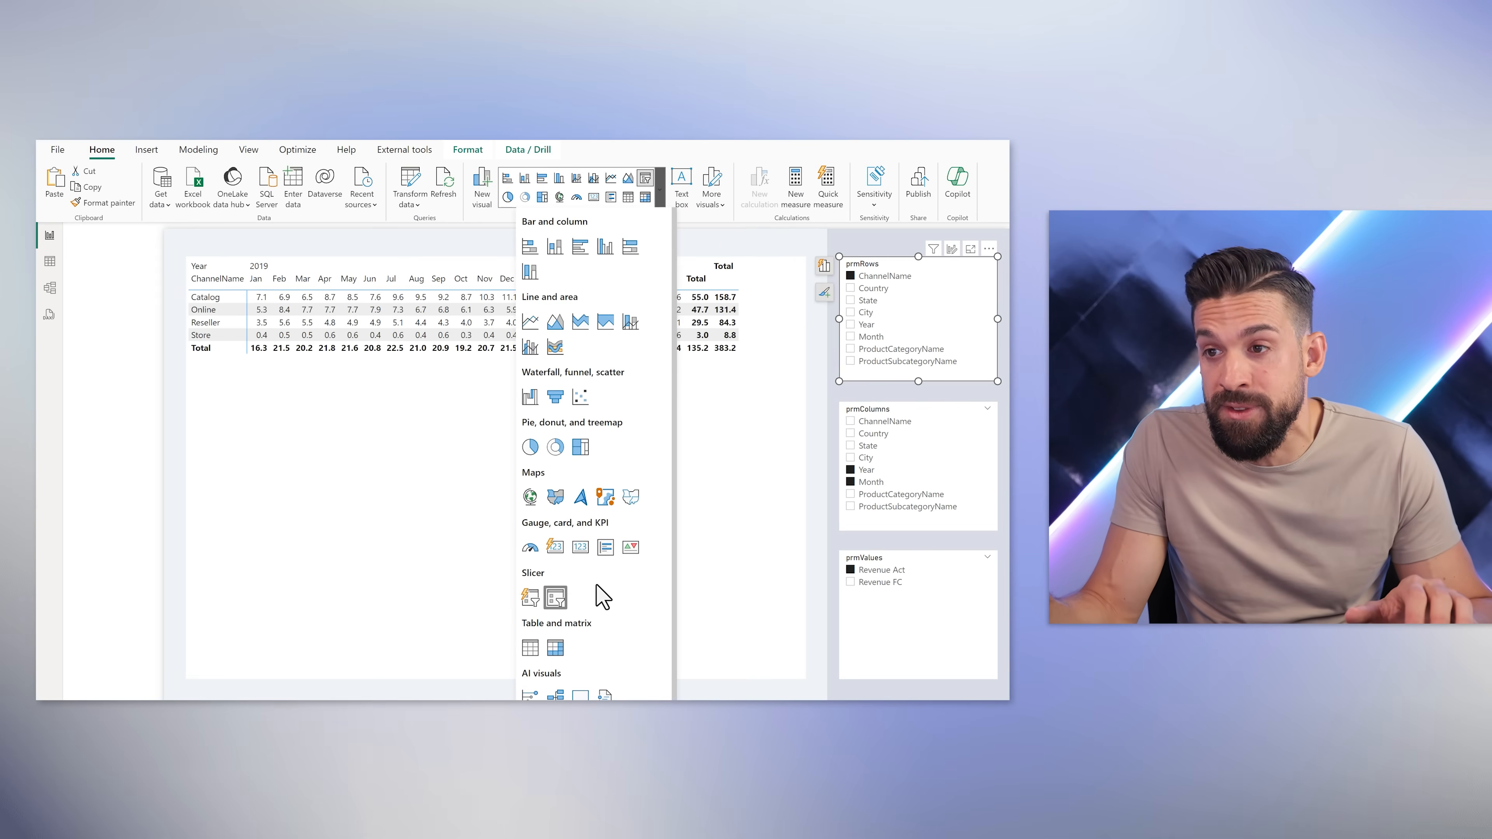
left_click(537, 600)
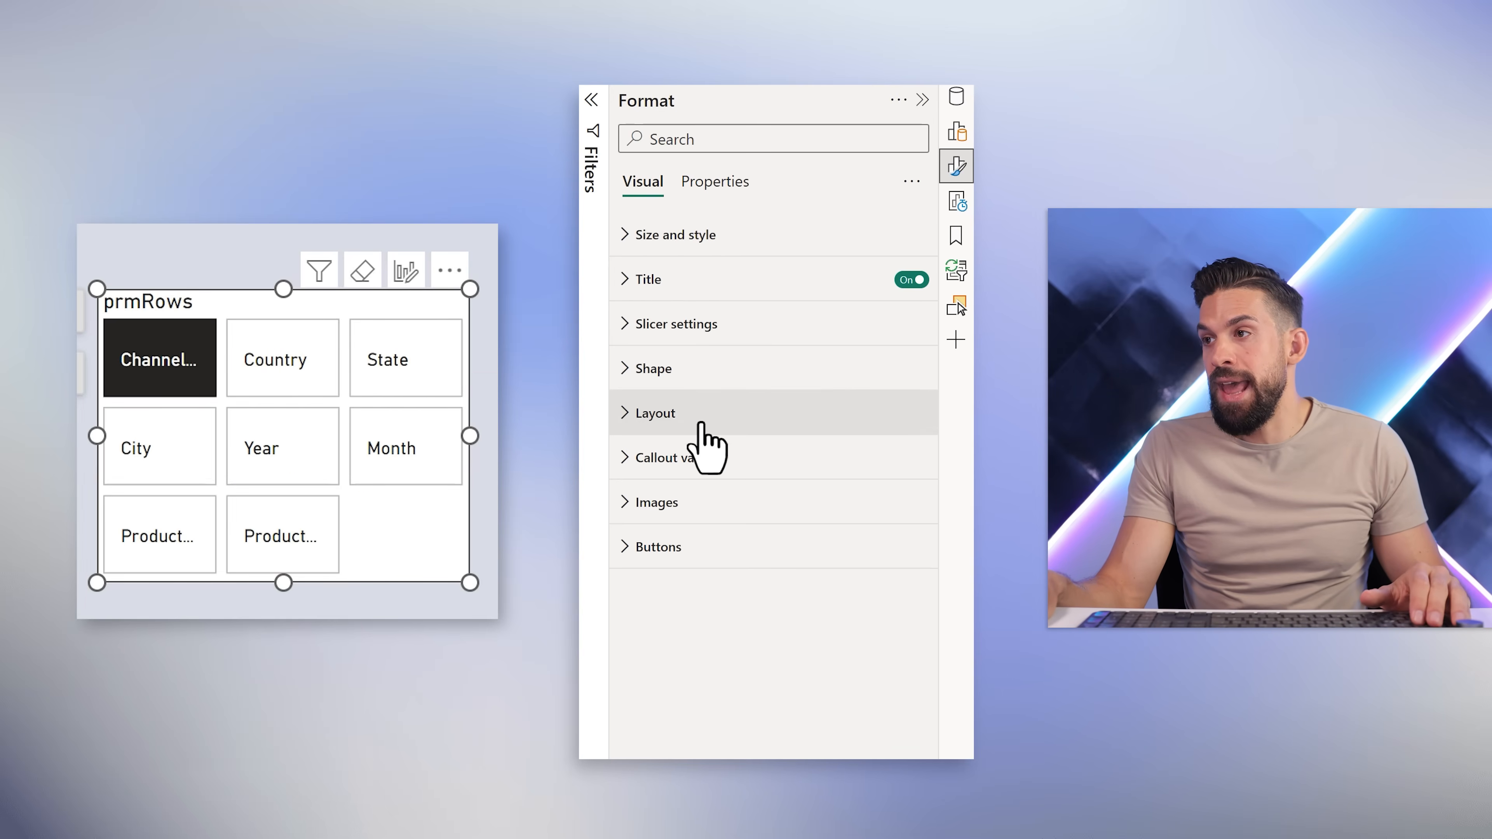
Set the prmRows button slicer's layout to a maximum of 5 rows and 1 column.
left_click(699, 418)
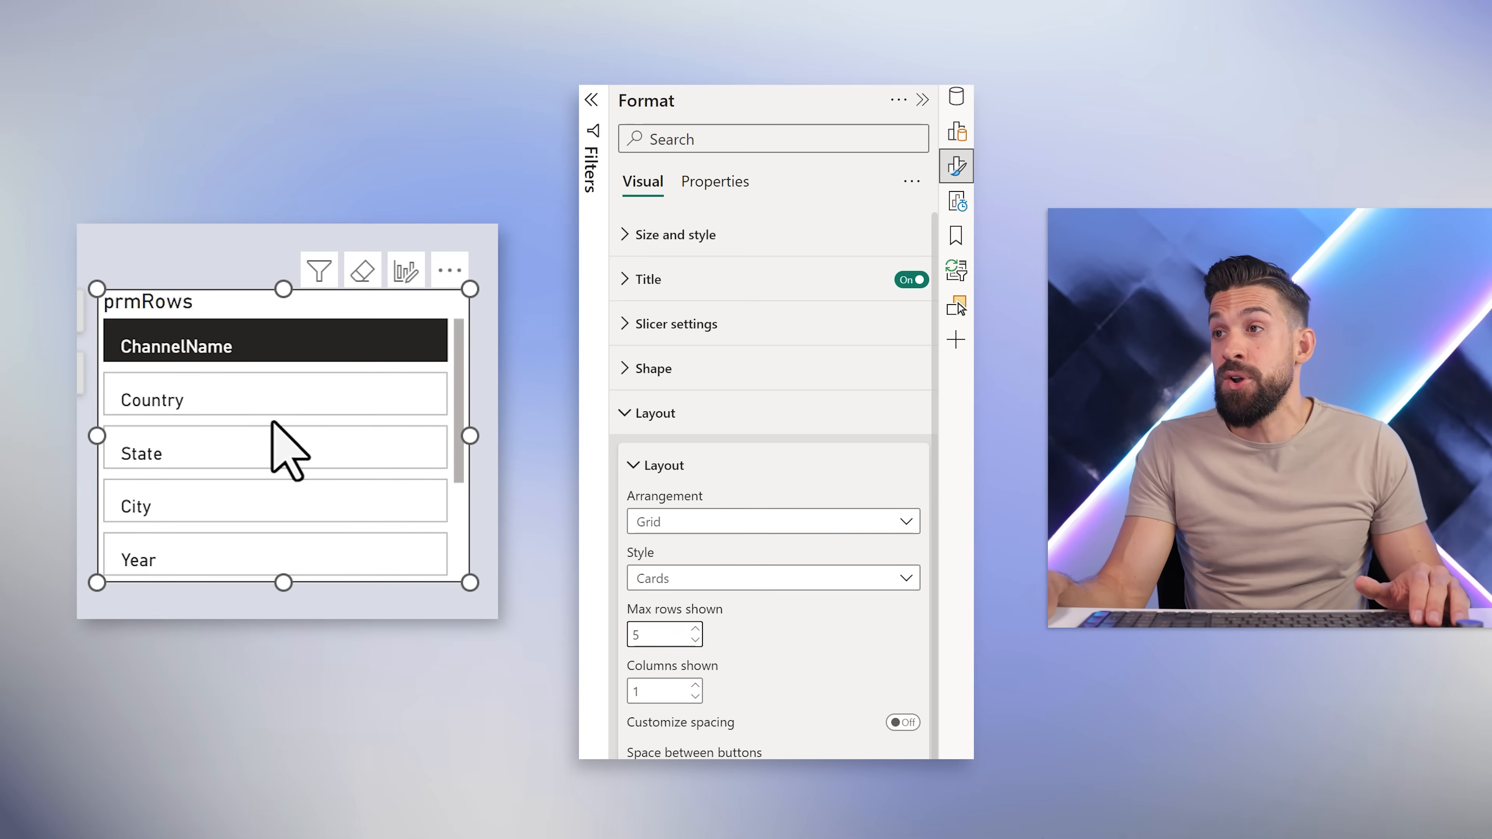
left_click(353, 367)
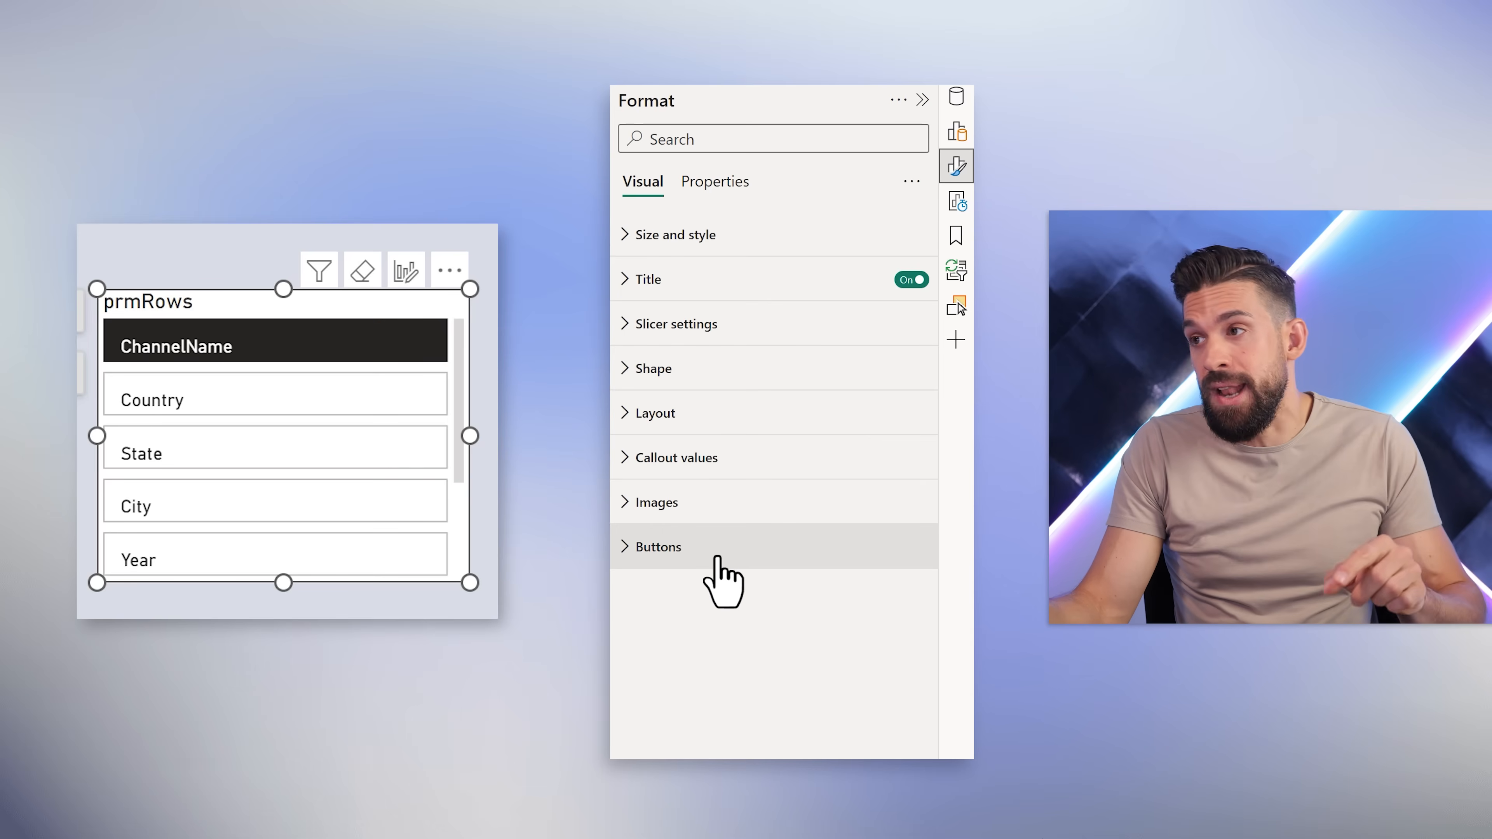
Set the padding size of the prmRows slicer's buttons to Custom for the default state.
left_click(718, 558)
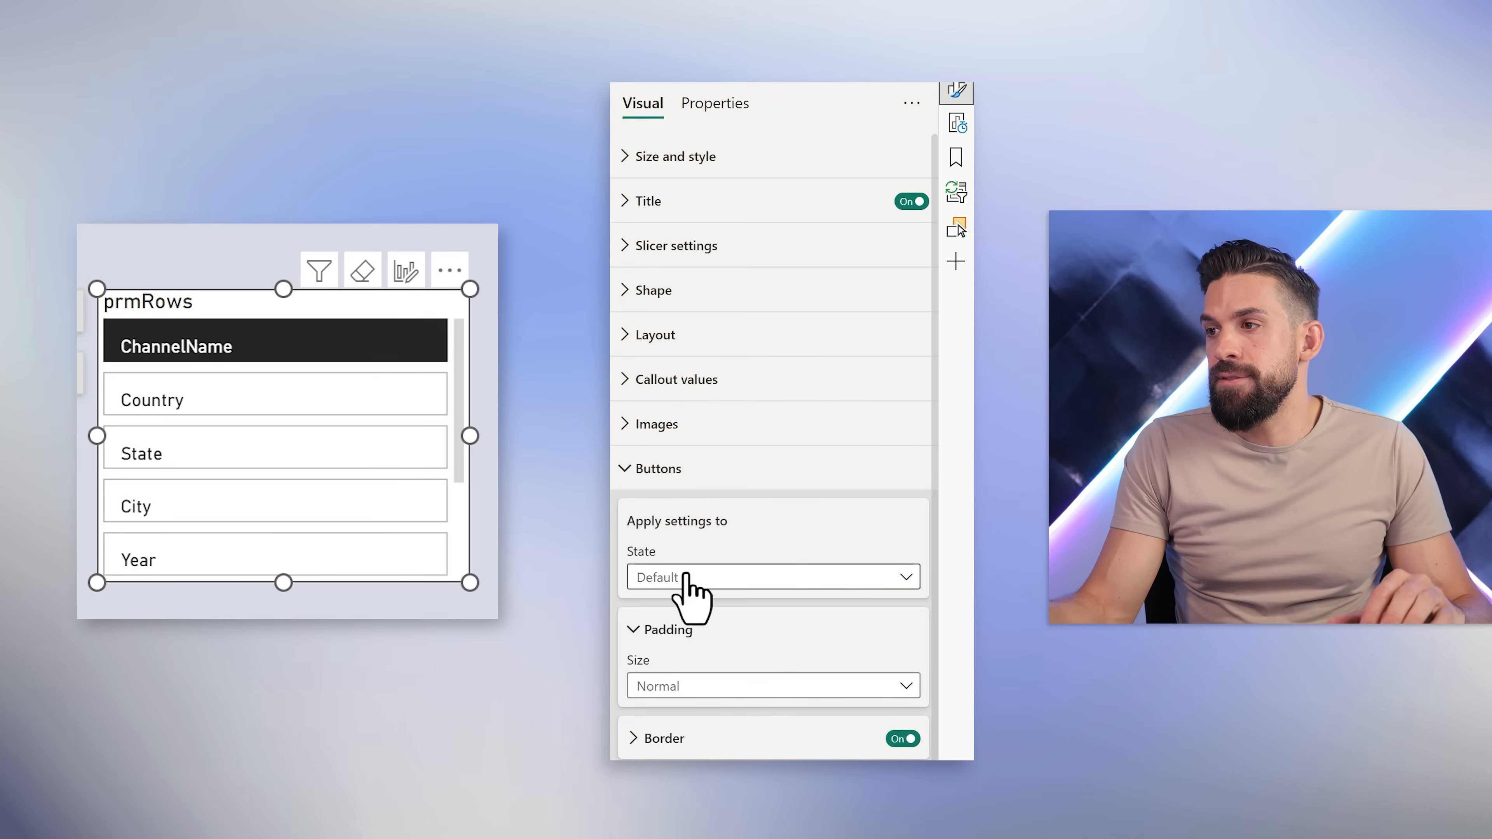
scroll(709, 619, "down", 2)
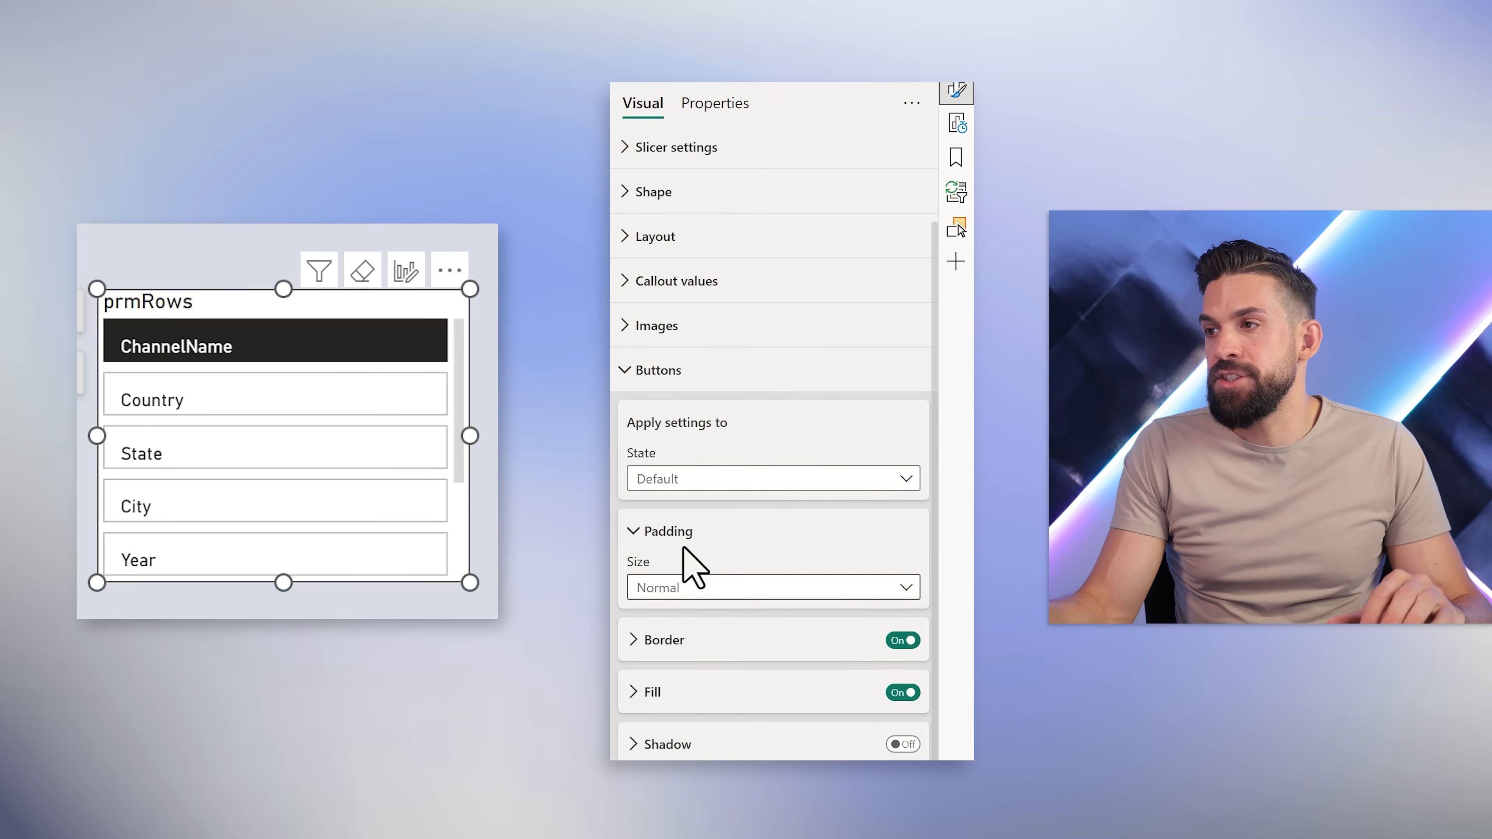
left_click(722, 591)
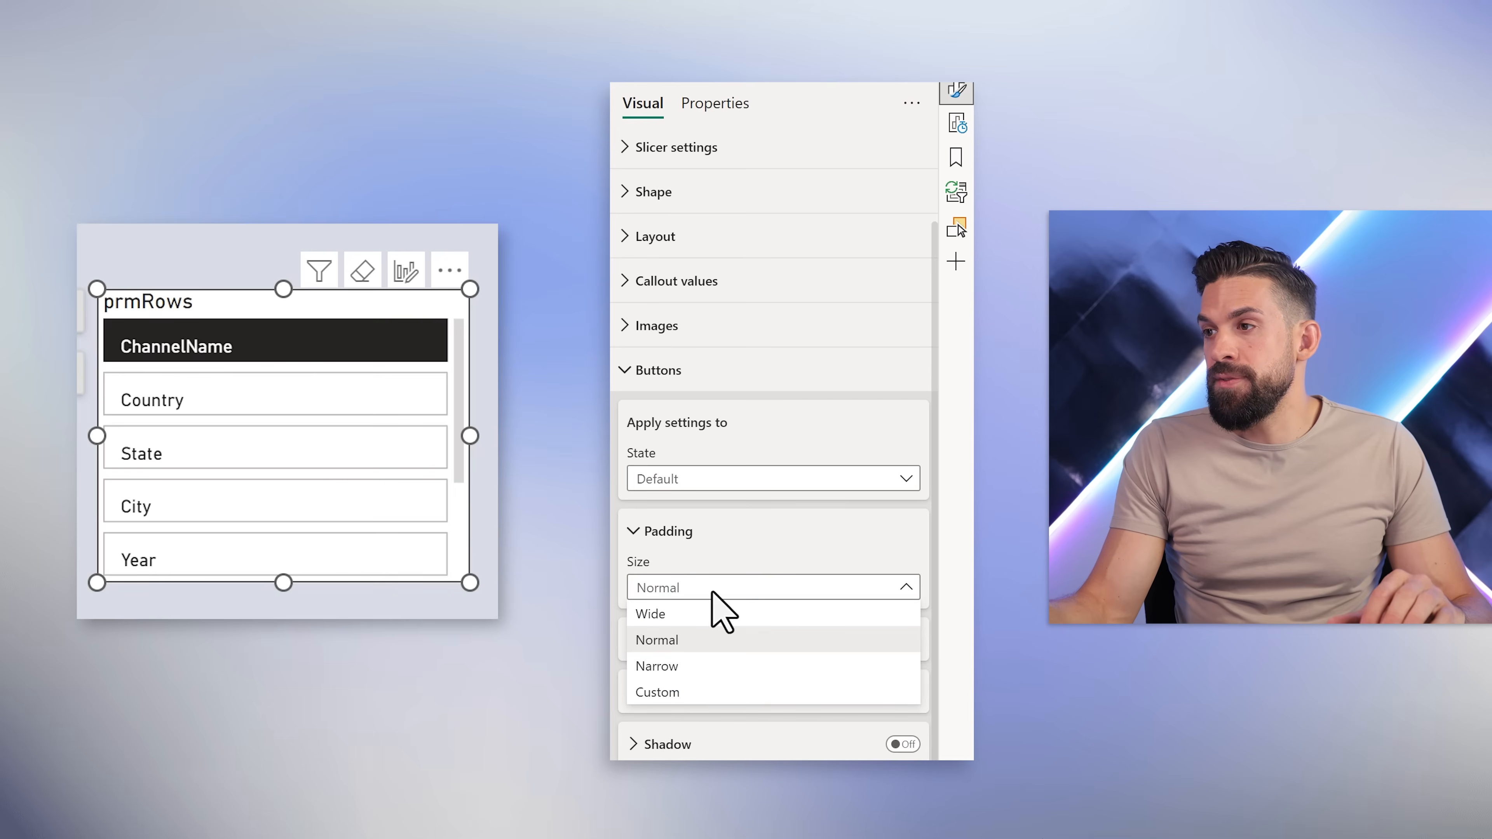
left_click(708, 699)
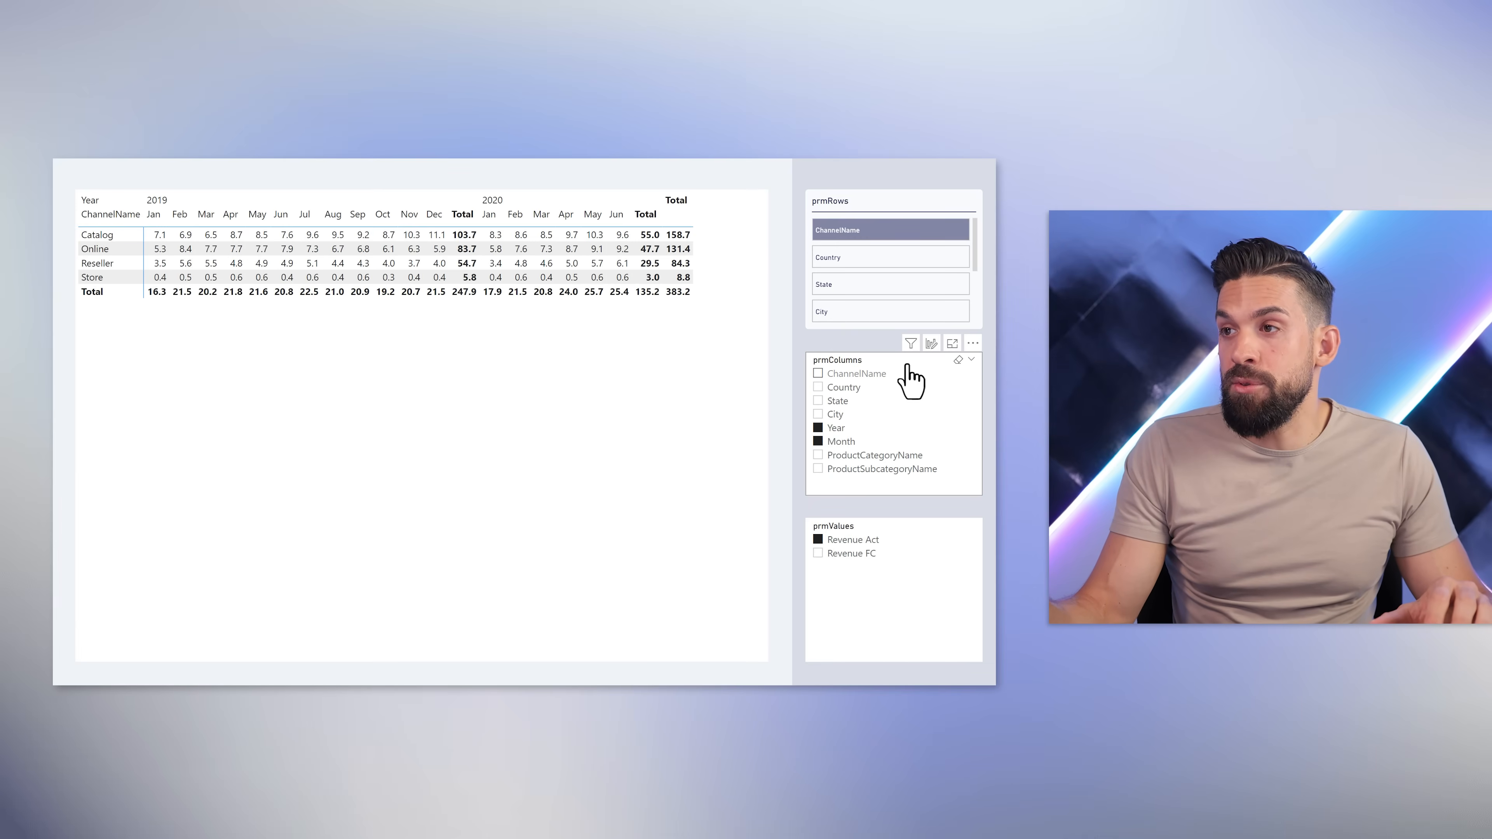
Convert the prmColumns slicer to a button slicer.
left_click(908, 361)
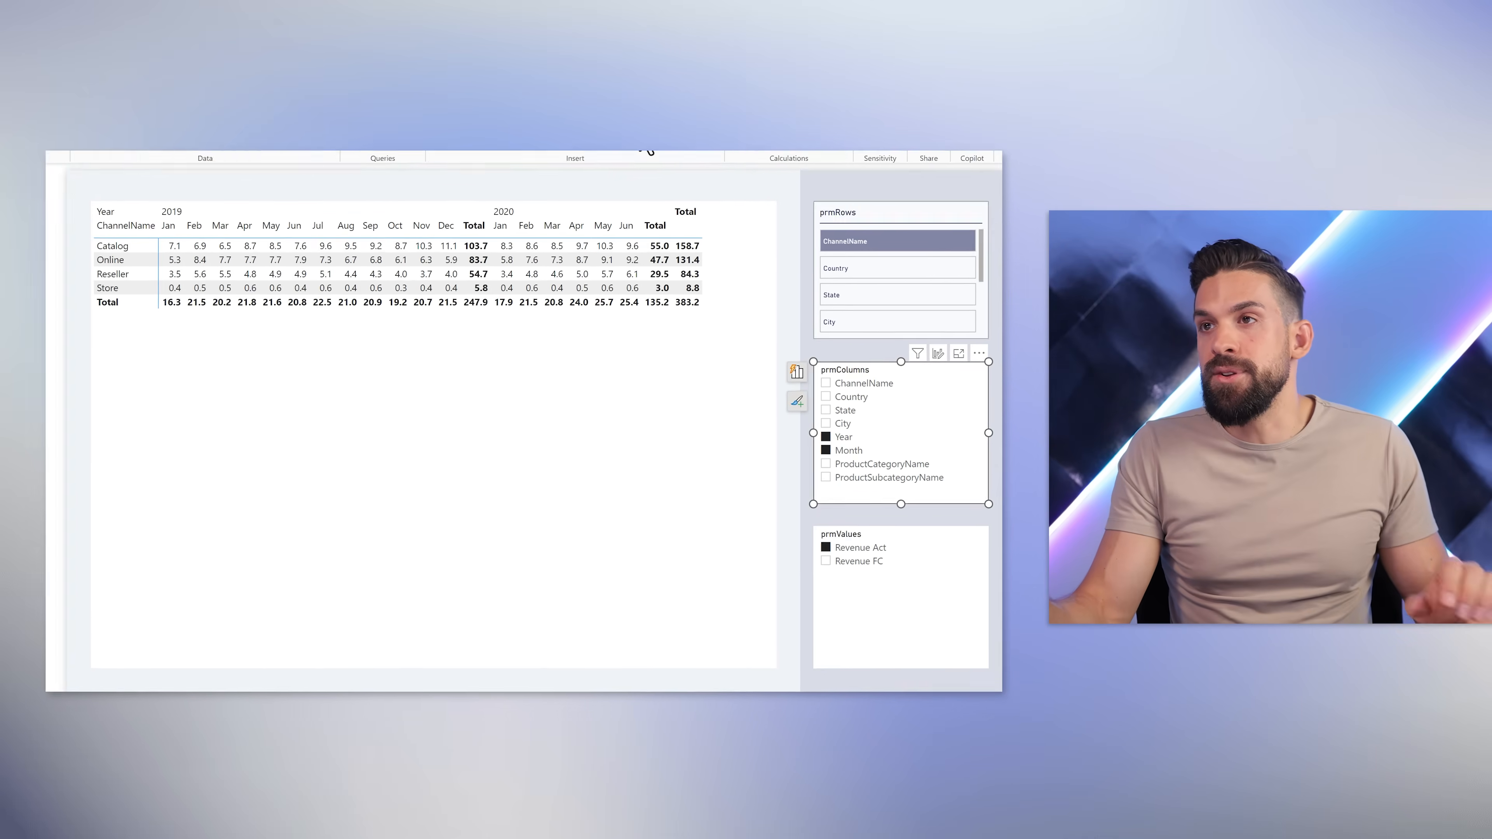
left_click(682, 177)
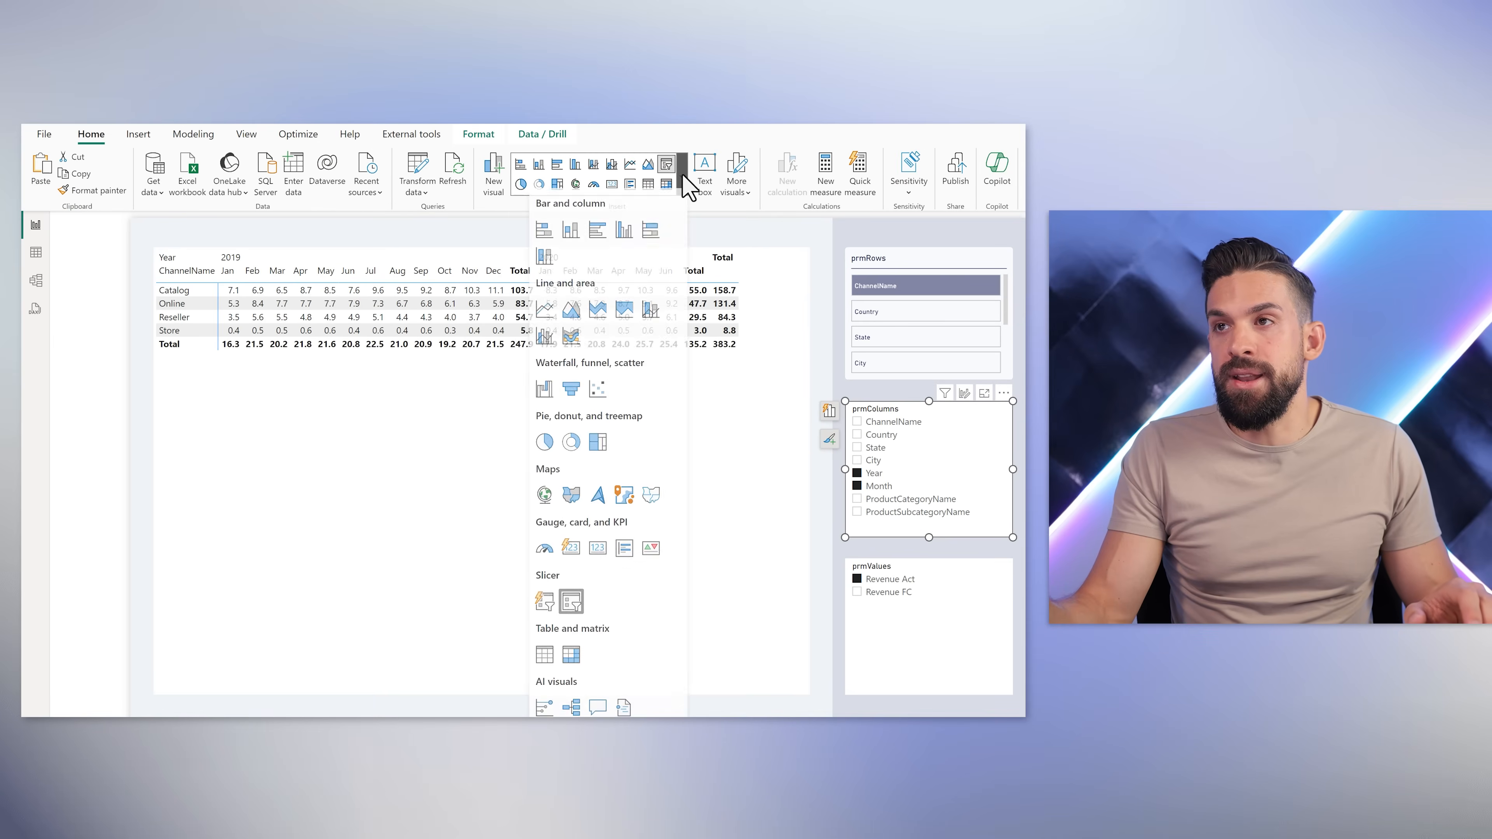
left_click(543, 609)
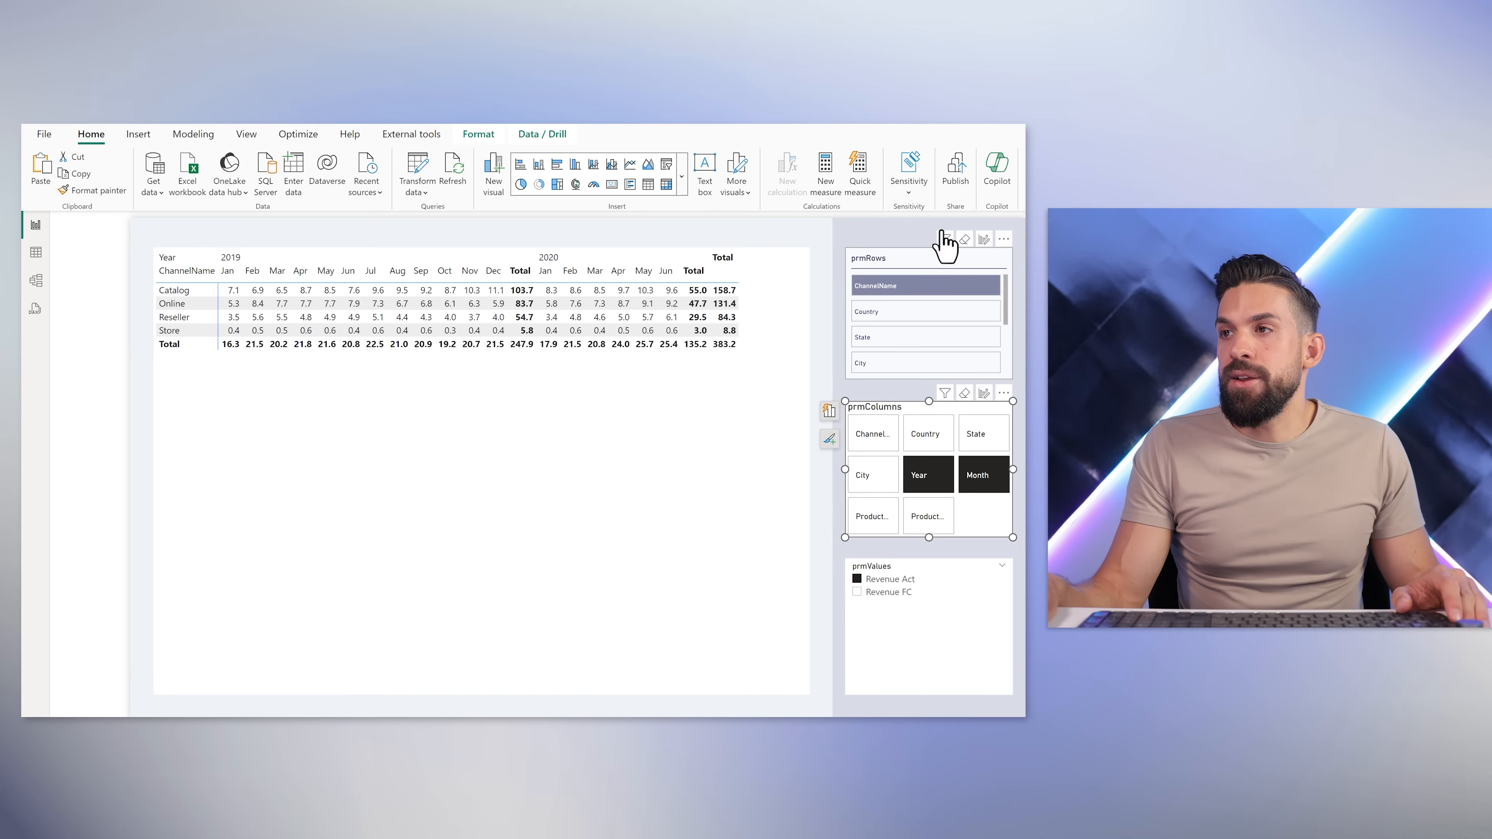
Copy the prmRows slicer's formatting onto the prmColumns slicer with the Format painter.
left_click(942, 260)
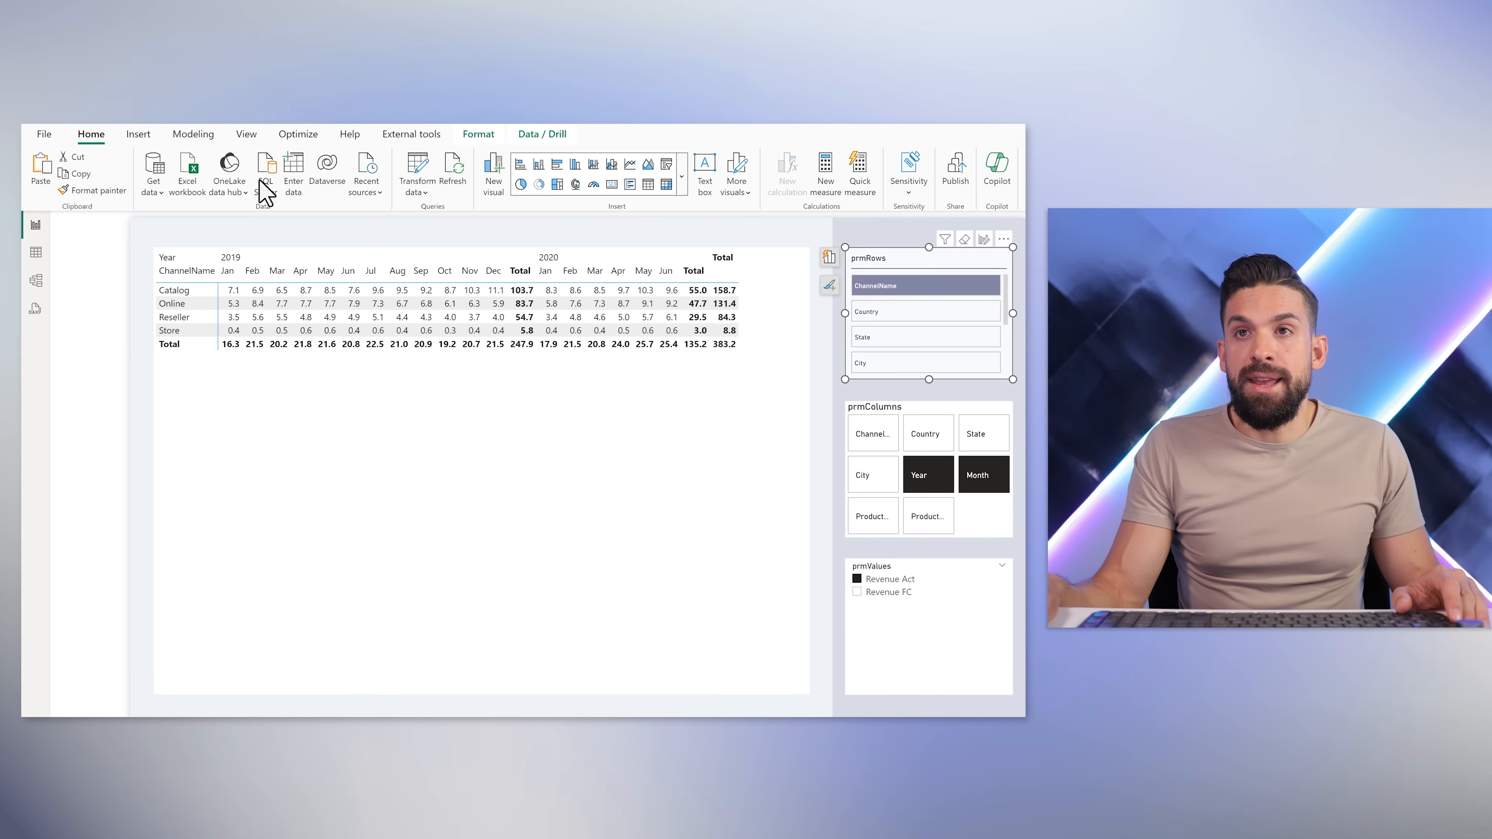
left_click(83, 193)
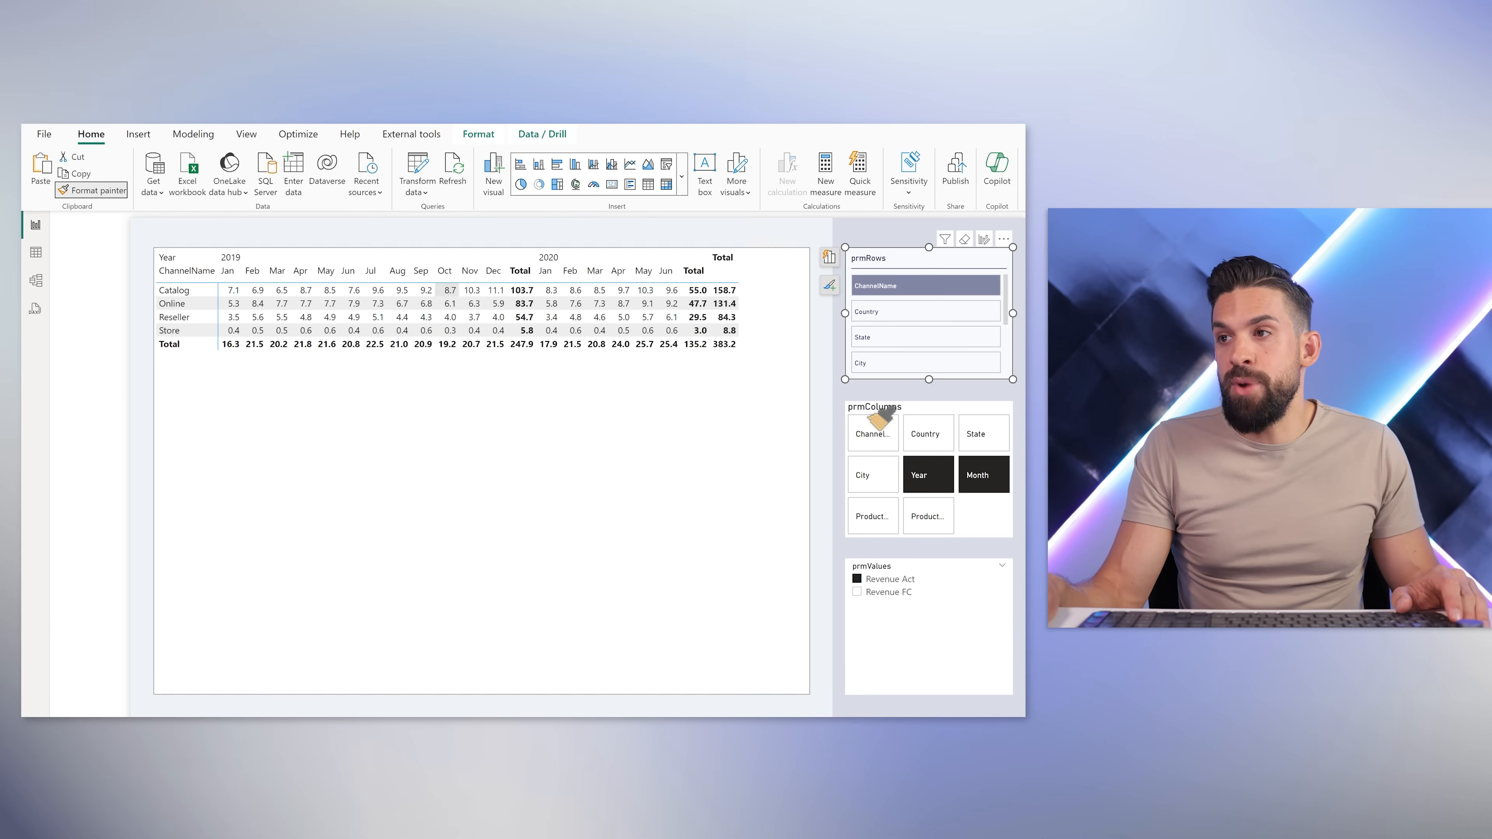
left_click(933, 418)
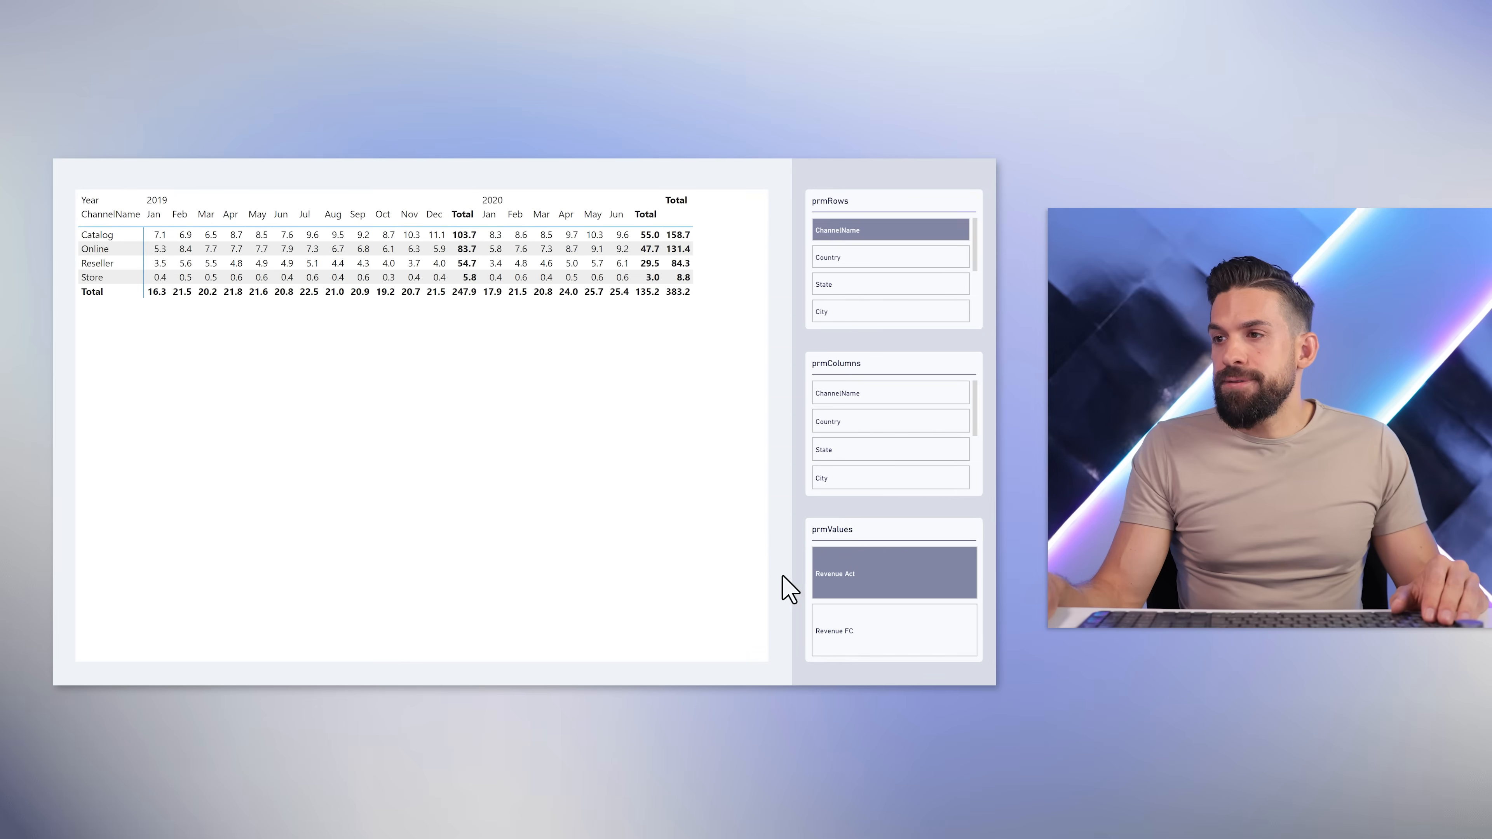
Reduce the height of the prmValues slicer so it closely fits its two buttons.
left_click(894, 661)
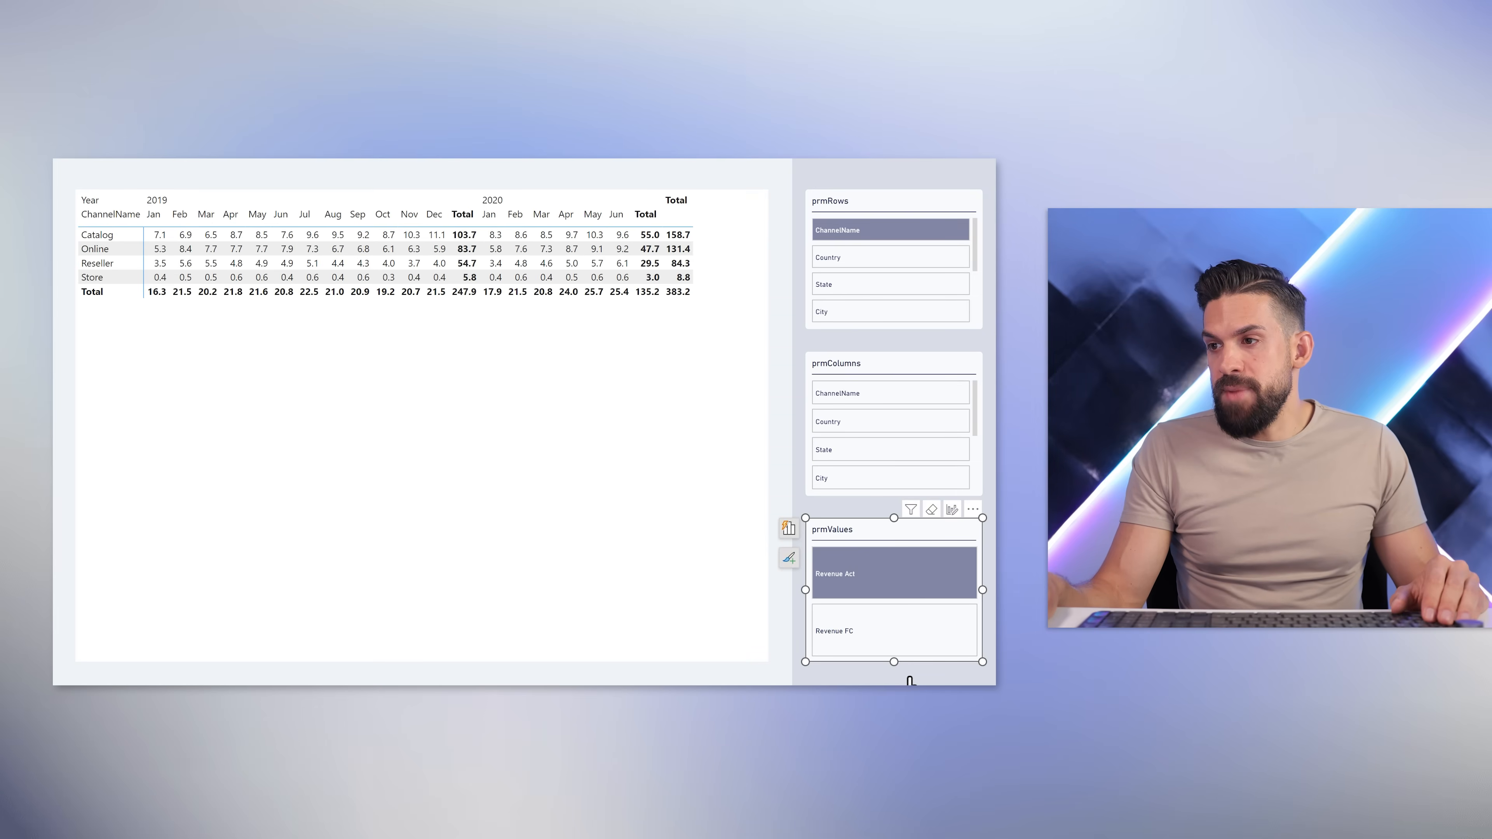
left_click_drag(894, 661, 893, 599)
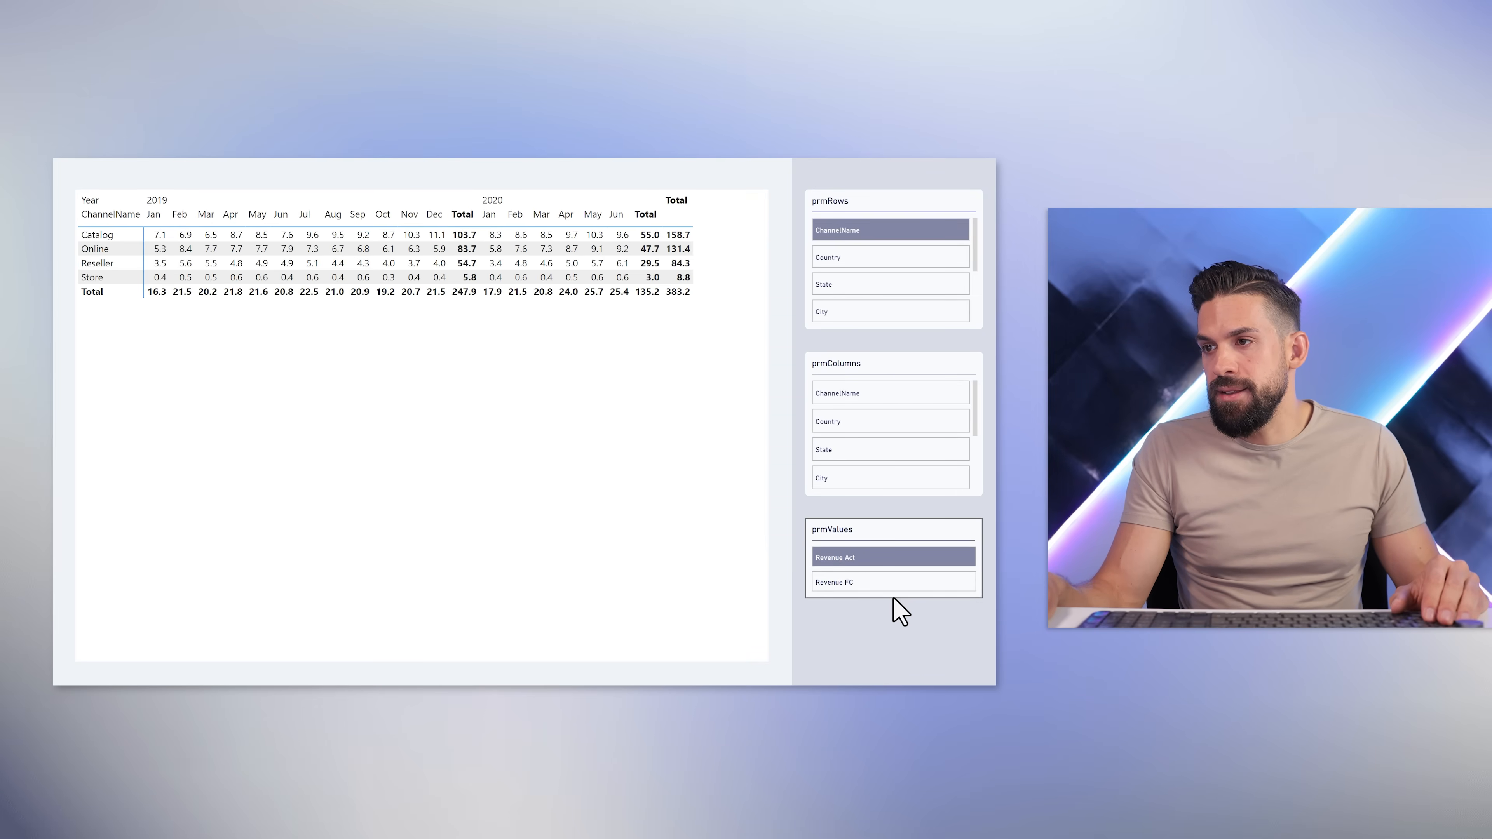
left_click(778, 349)
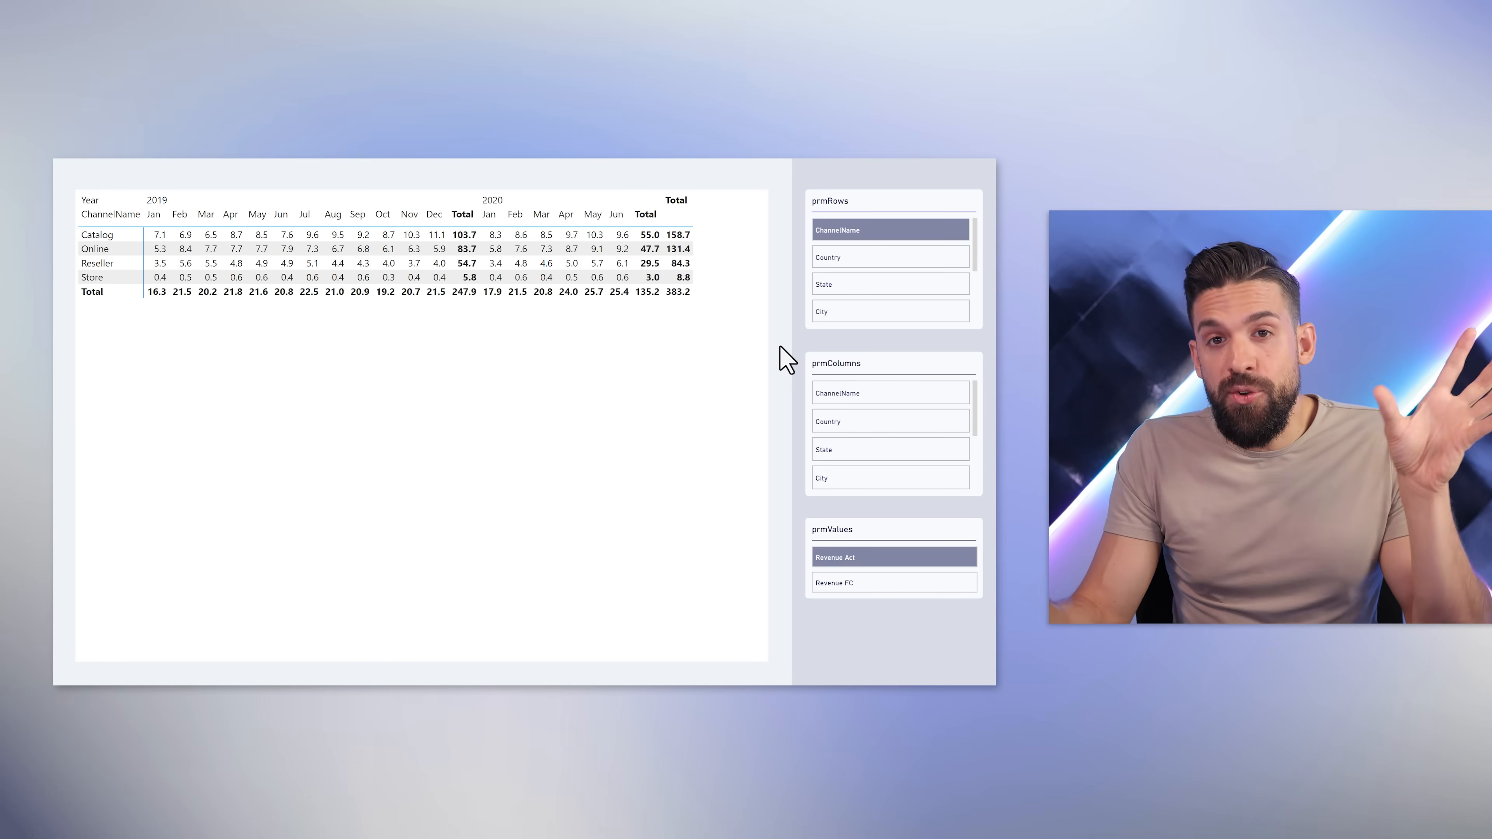
Change the prmRows slicer's title text to Rows, with leading spaces that leave room for an icon.
left_click(851, 206)
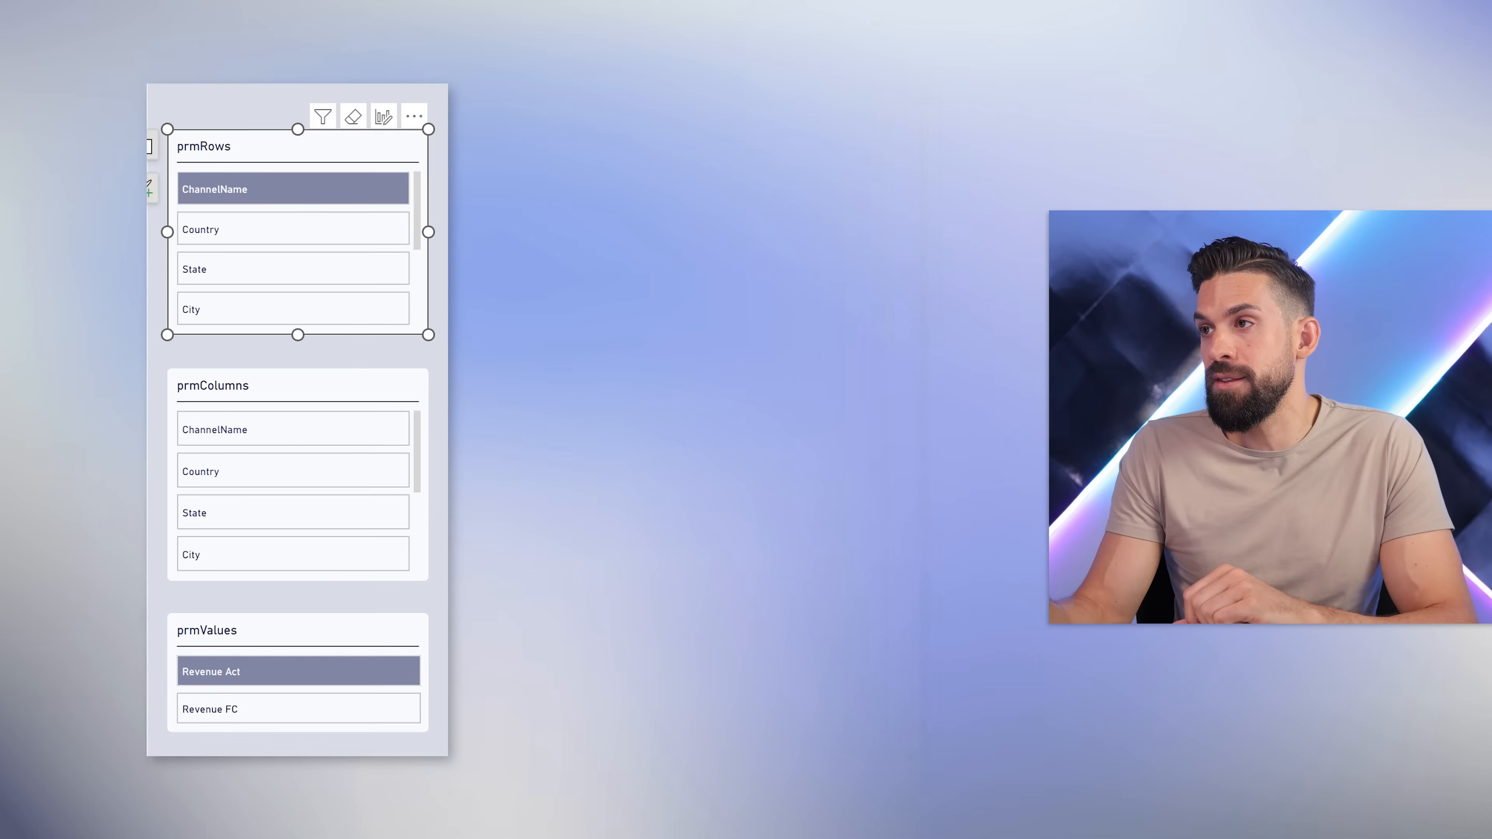
left_click(634, 282)
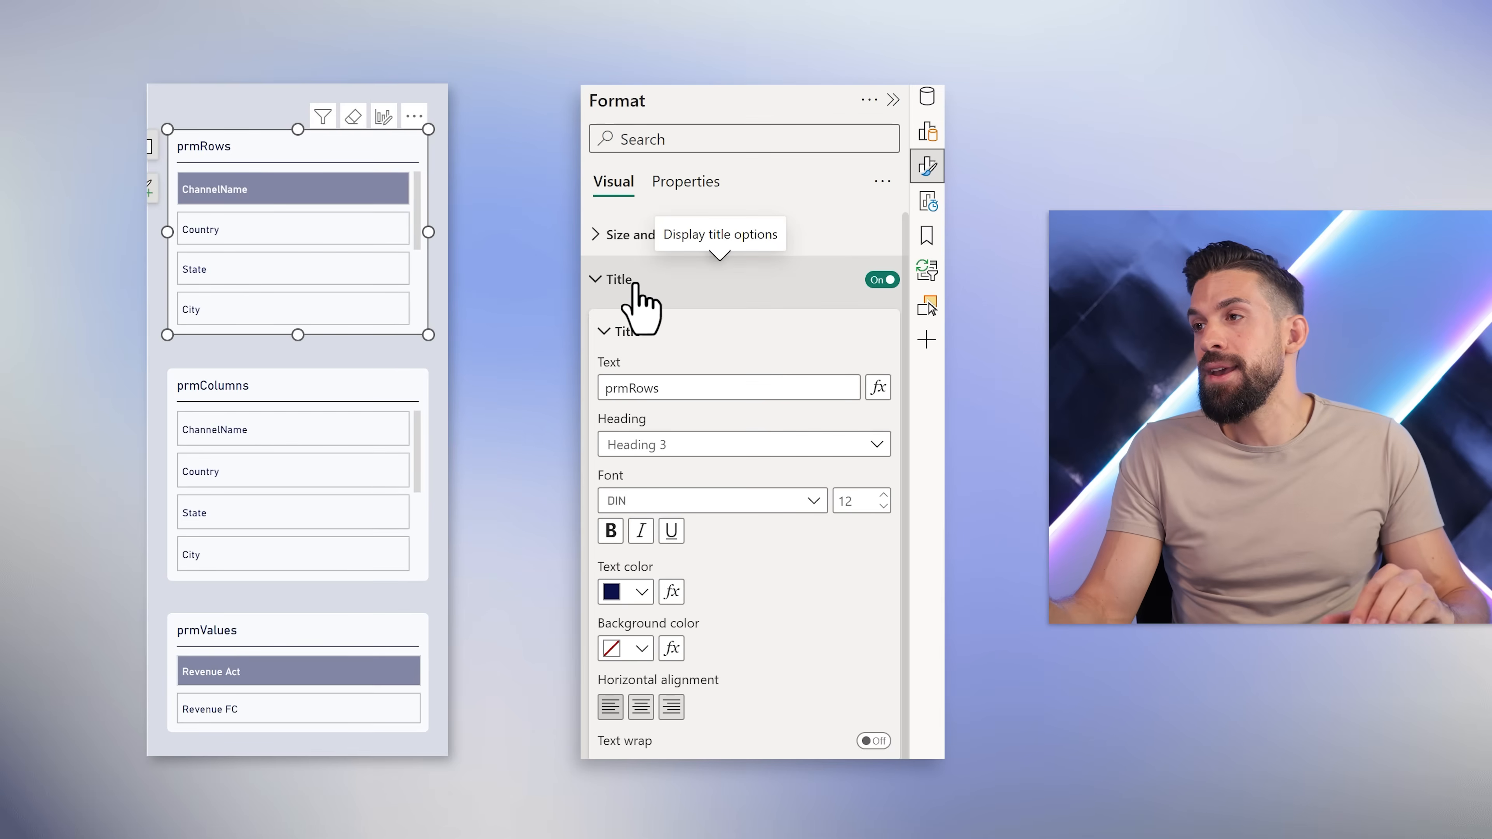
left_click_drag(626, 391, 583, 402)
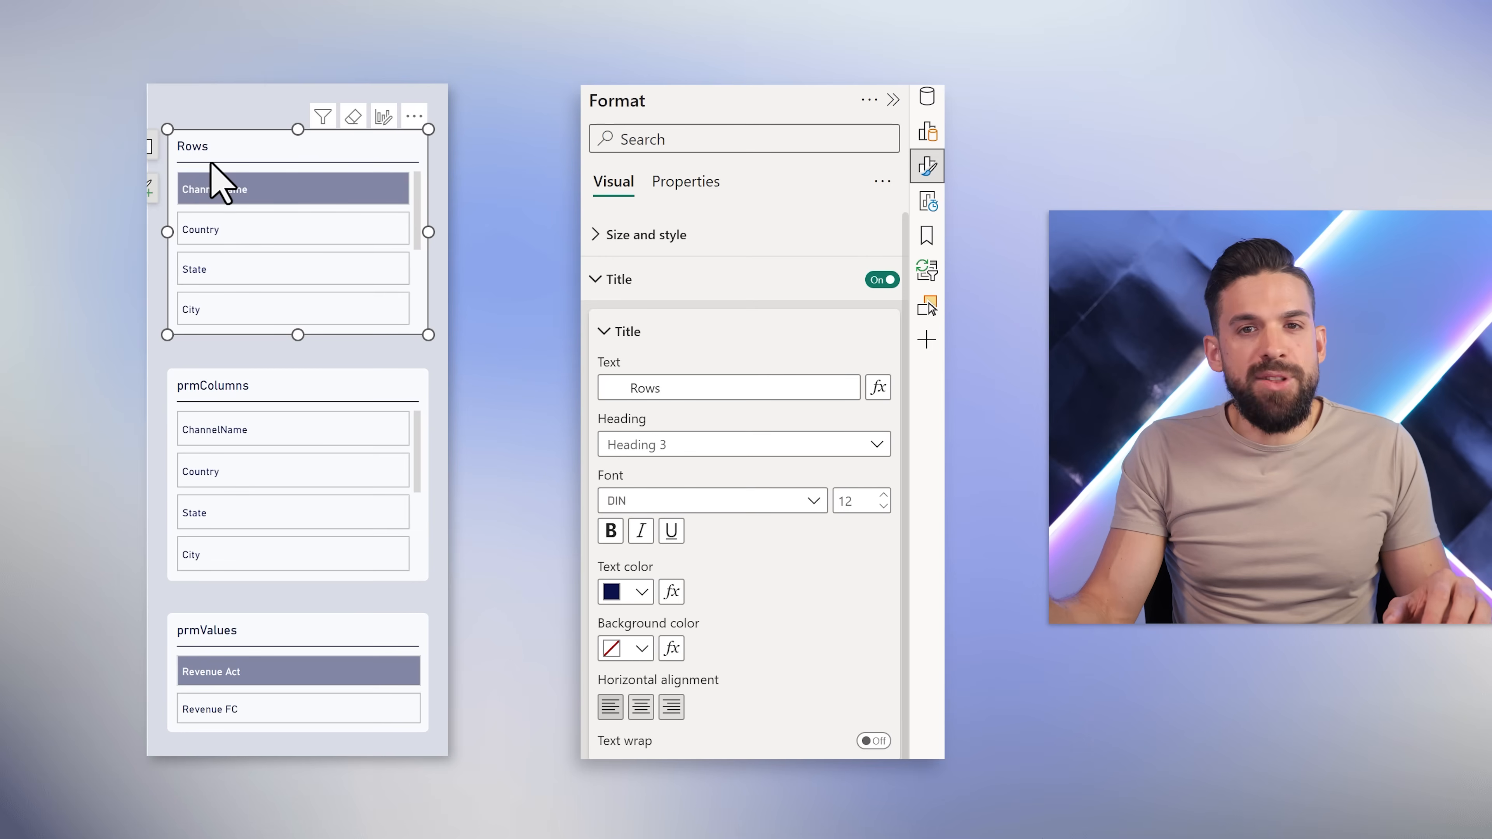
left_click(623, 390)
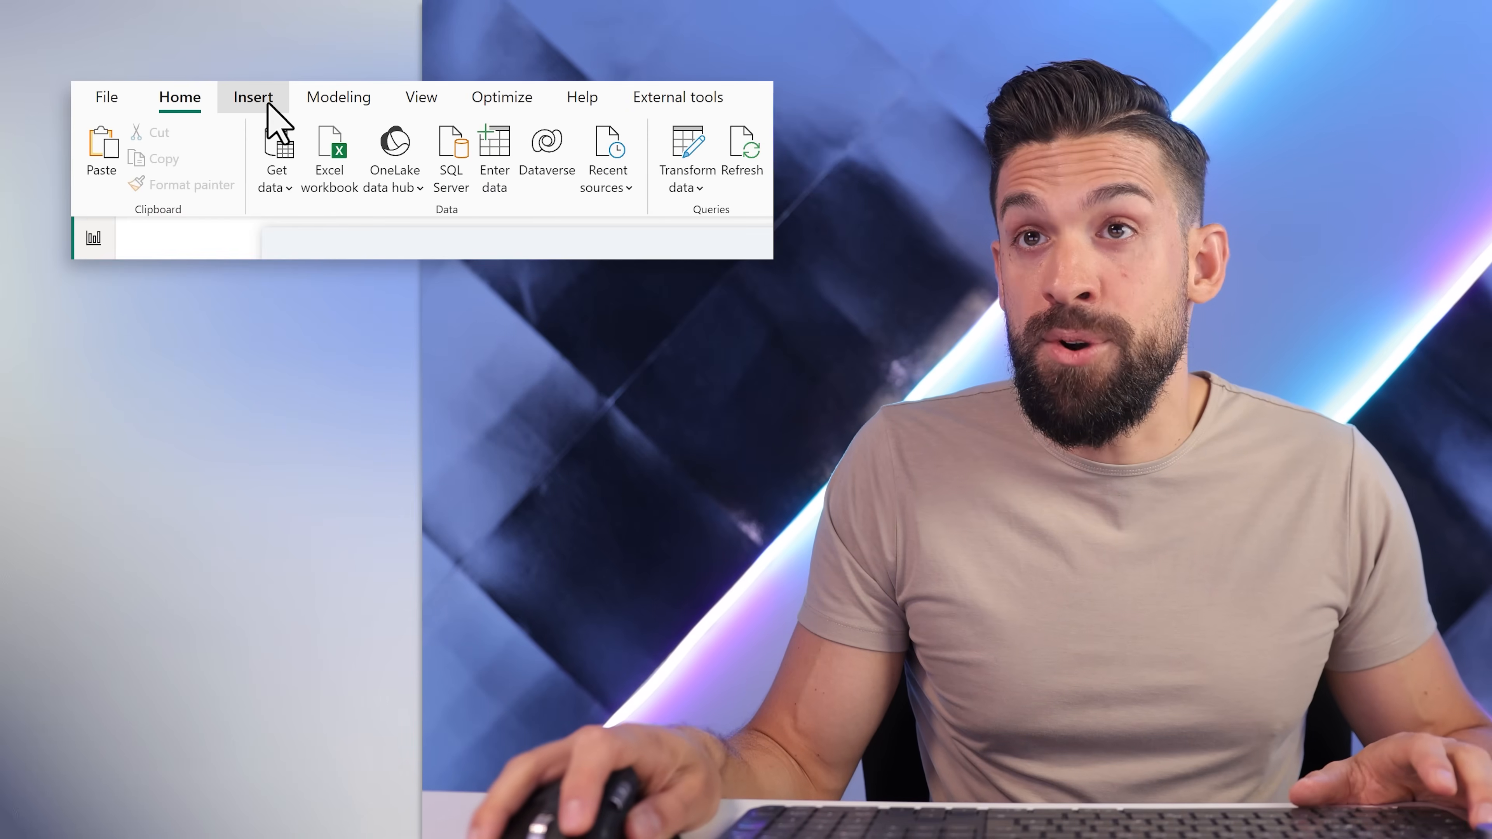
Examine the formula of the Icon Rows measure in the Icons folder.
left_click(268, 106)
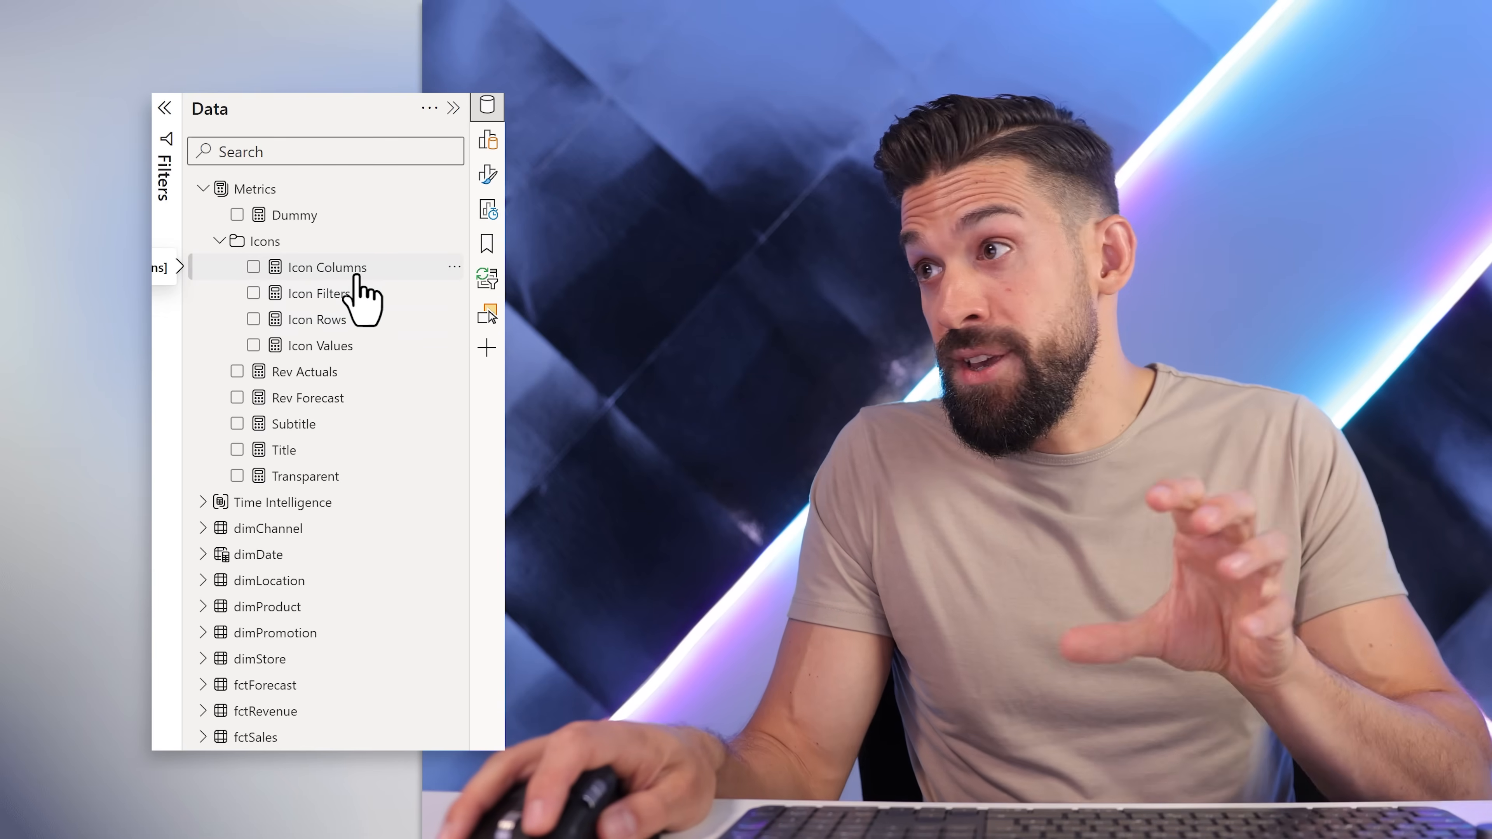
left_click(355, 323)
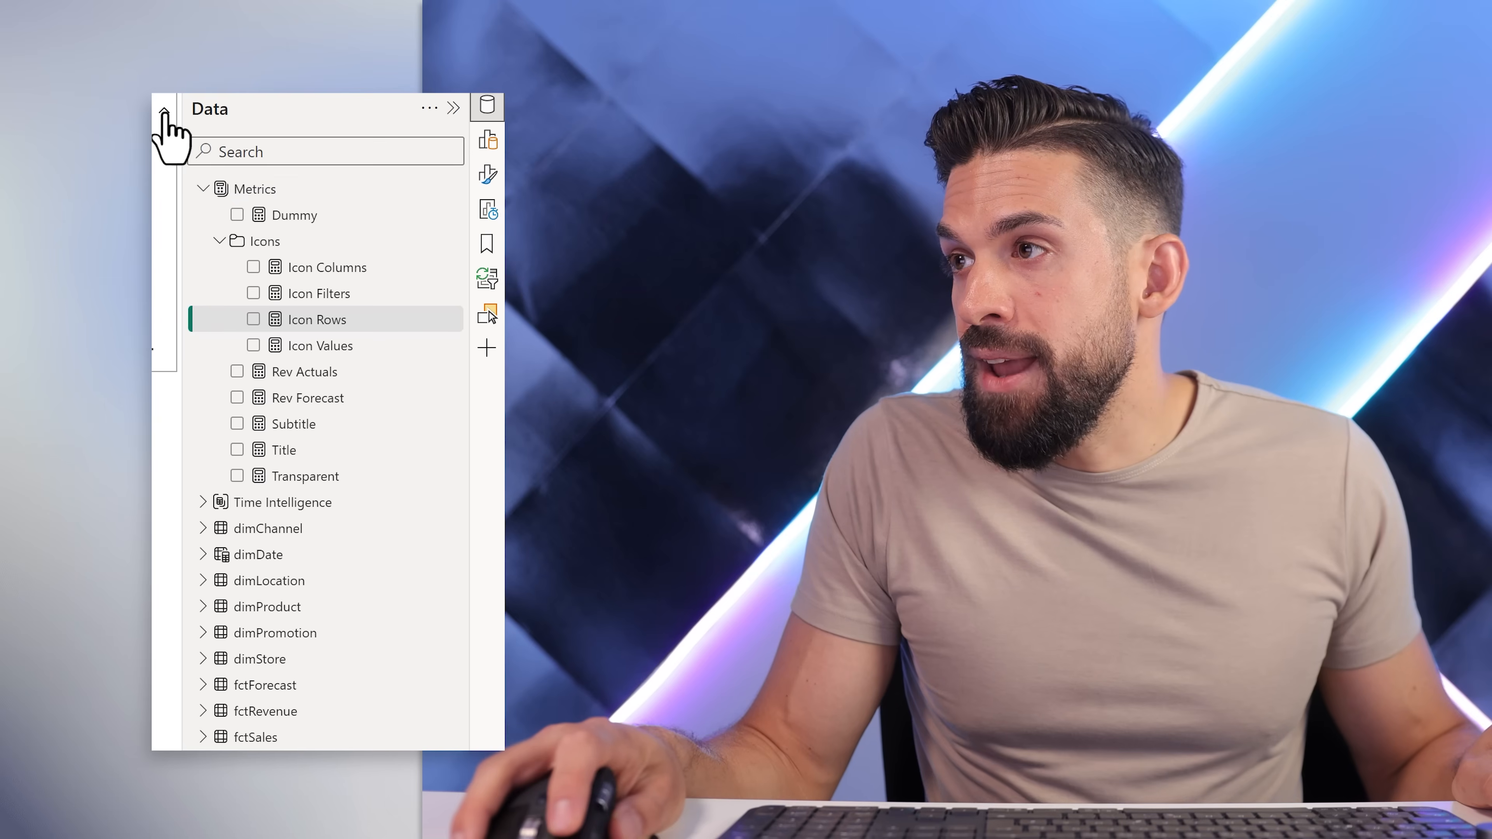
left_click(165, 113)
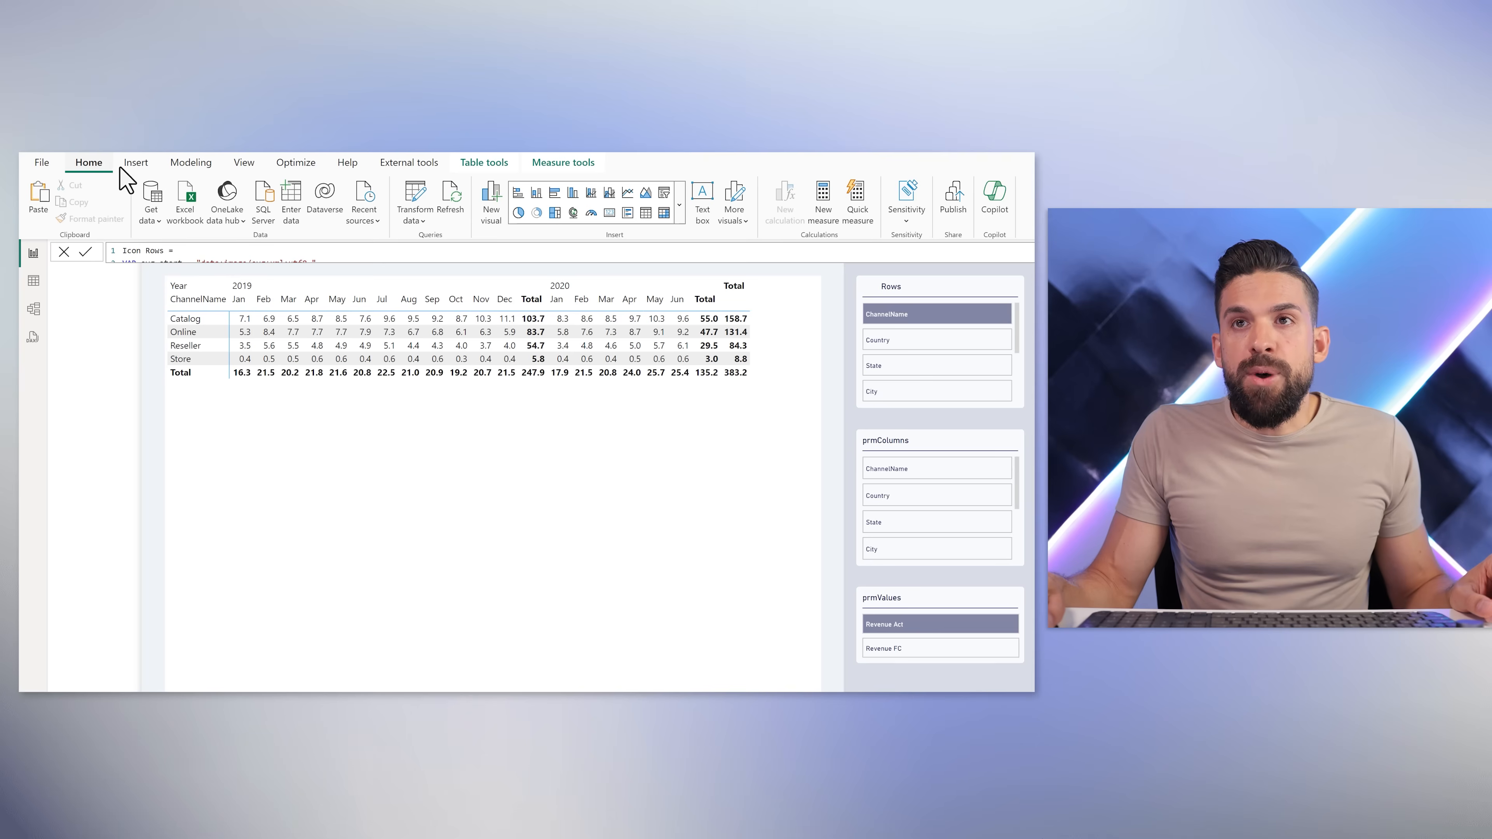
Insert a new card visual on the page and add the Icon Rows measure as its data.
left_click(141, 164)
left_click(268, 204)
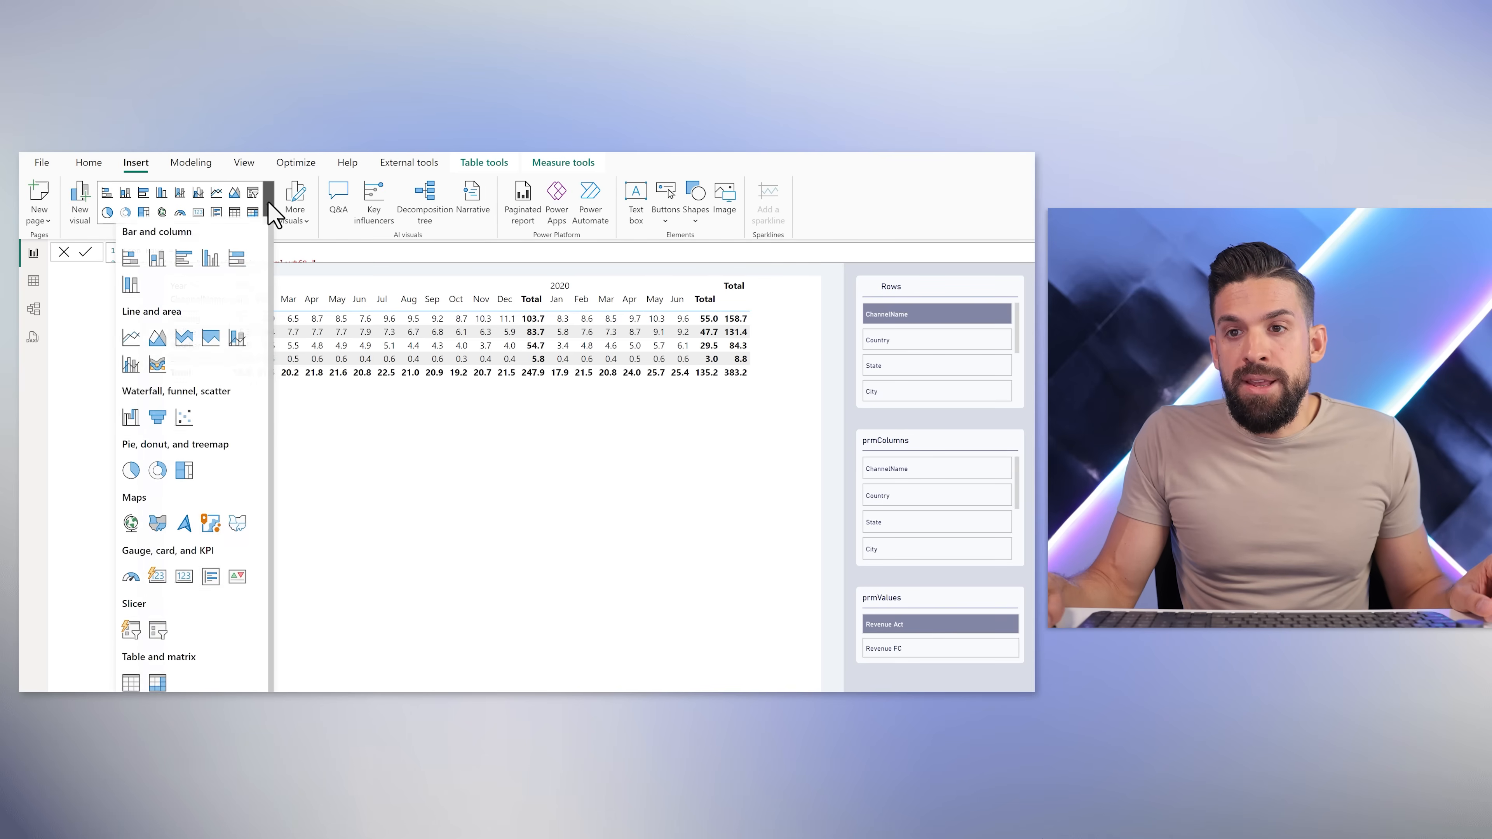
left_click(157, 584)
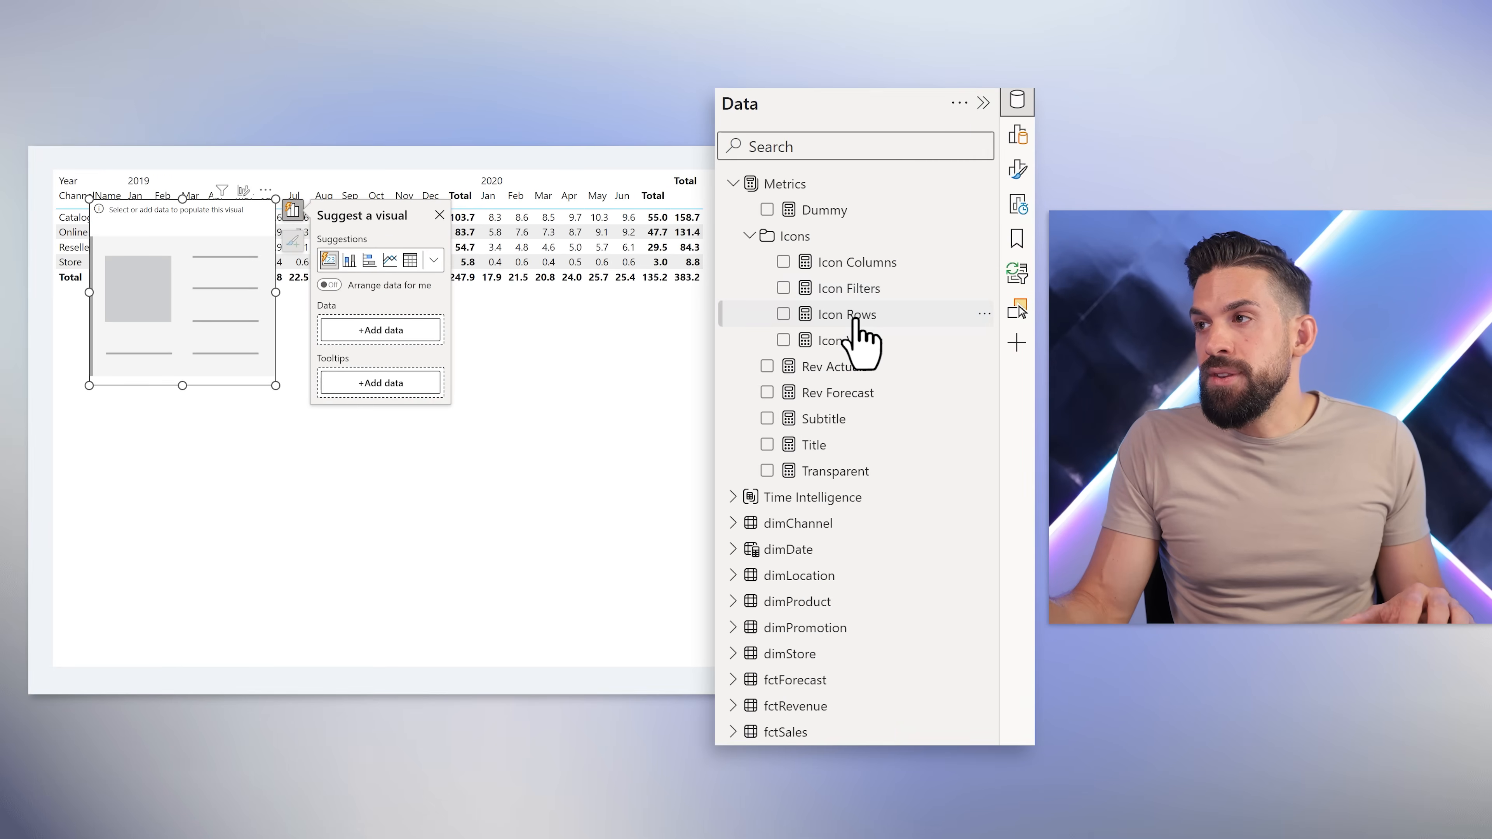
left_click_drag(855, 317, 254, 344)
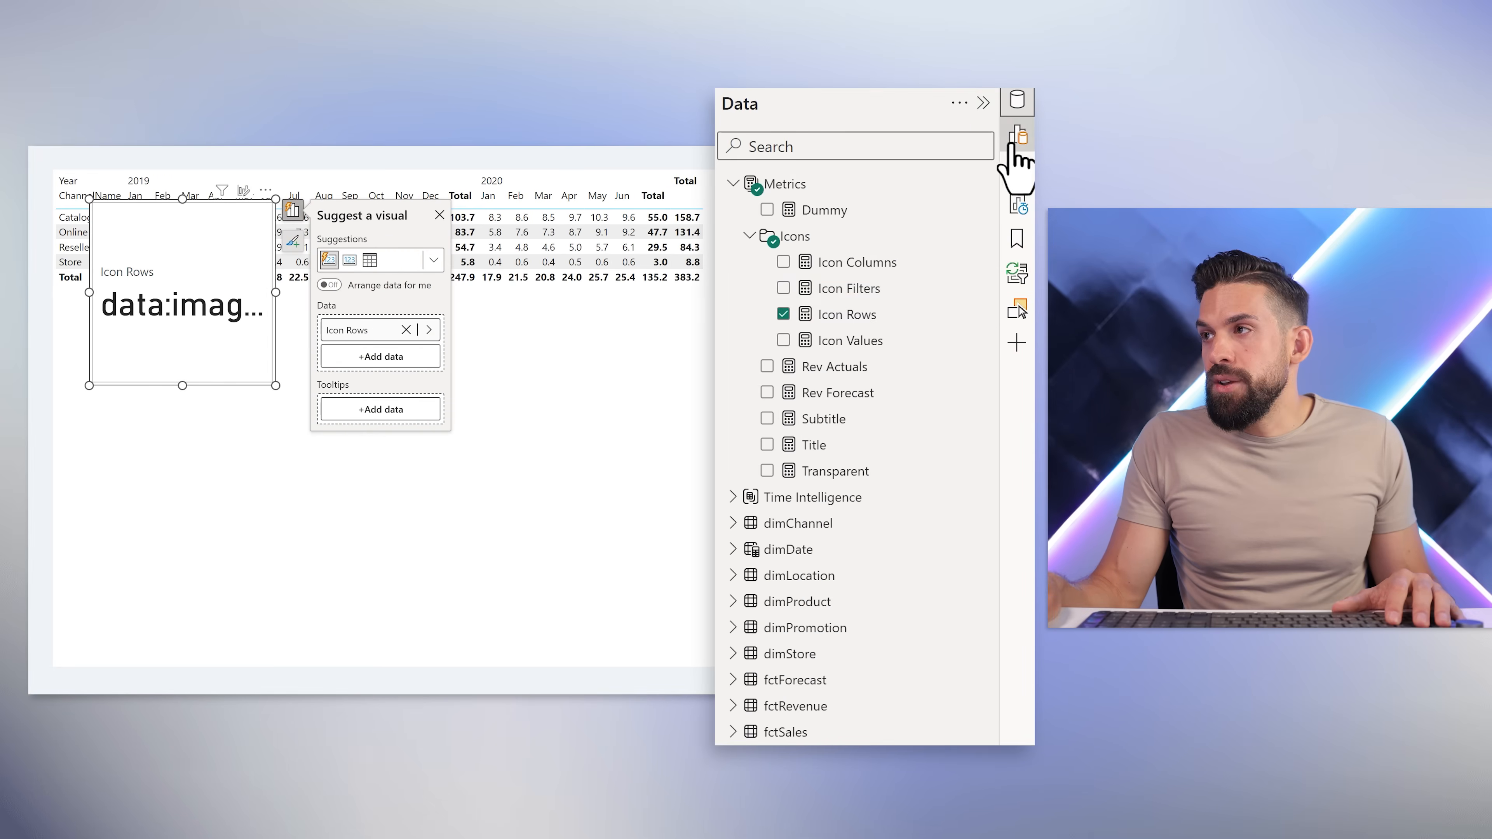
Enable the image on the Icon Rows card and set its image type to Image URL.
left_click(1016, 138)
left_click(1016, 171)
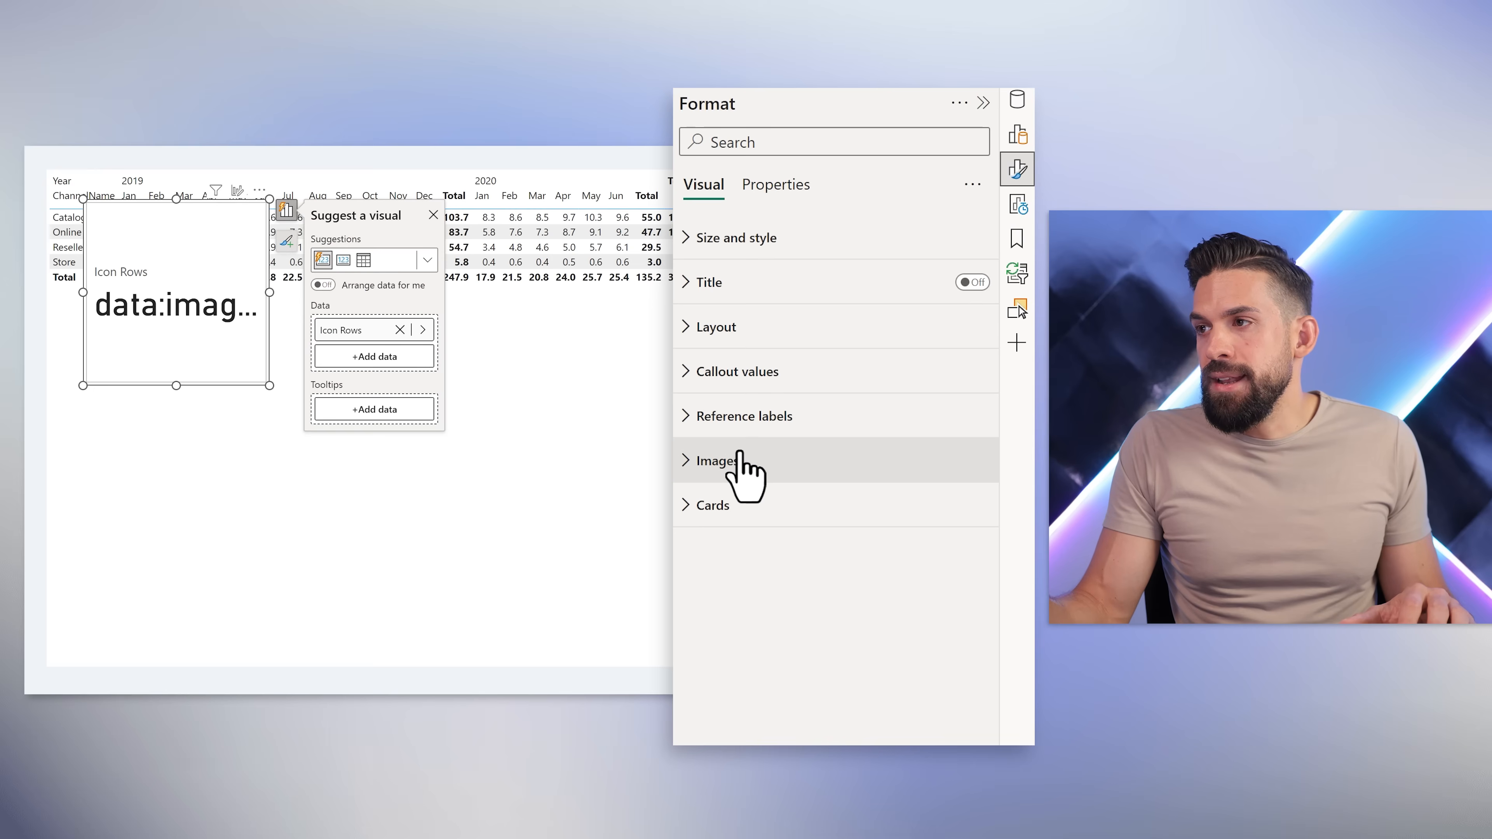
left_click(742, 462)
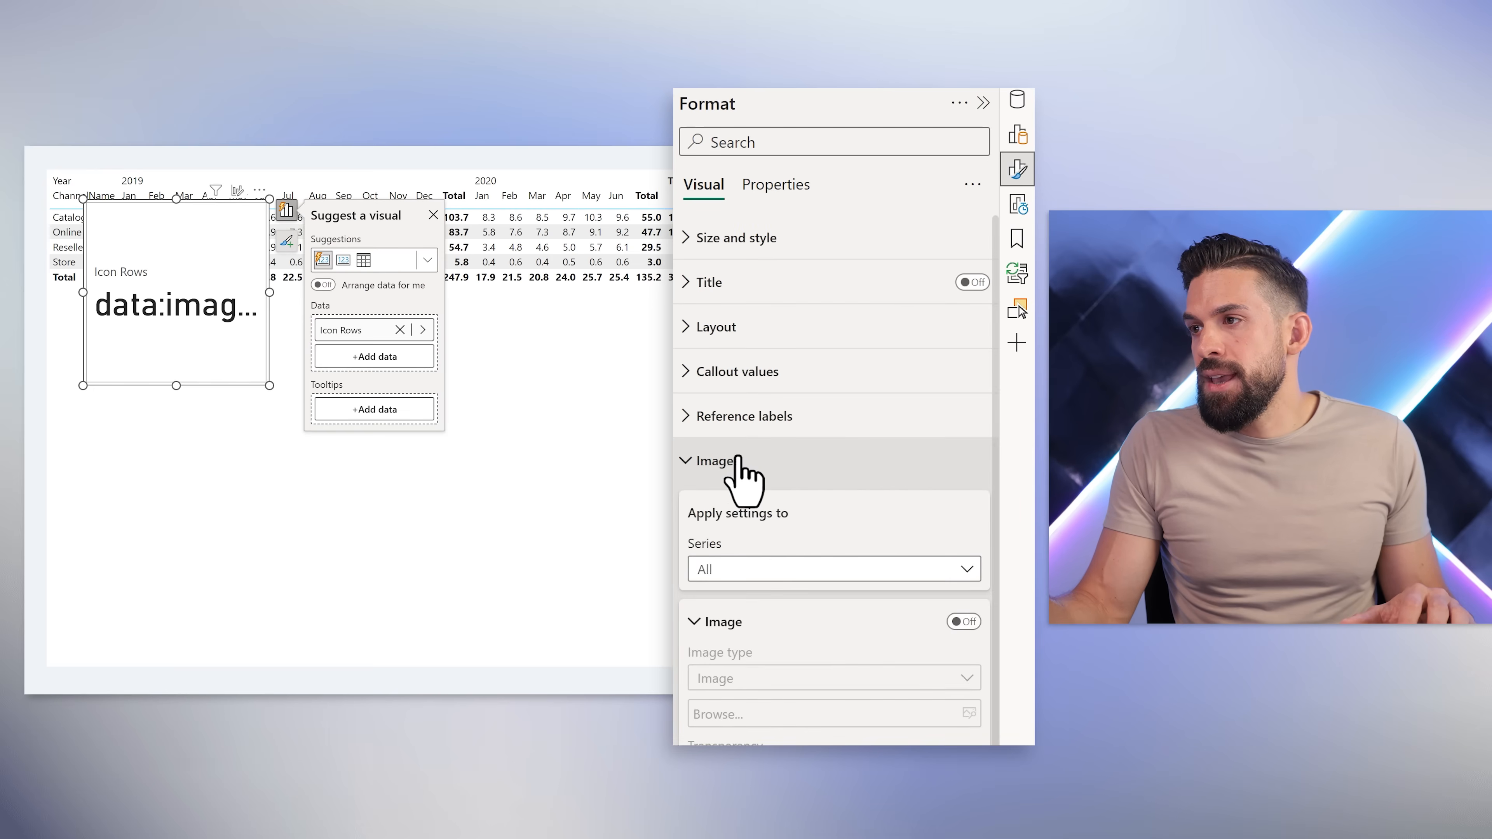
left_click(957, 623)
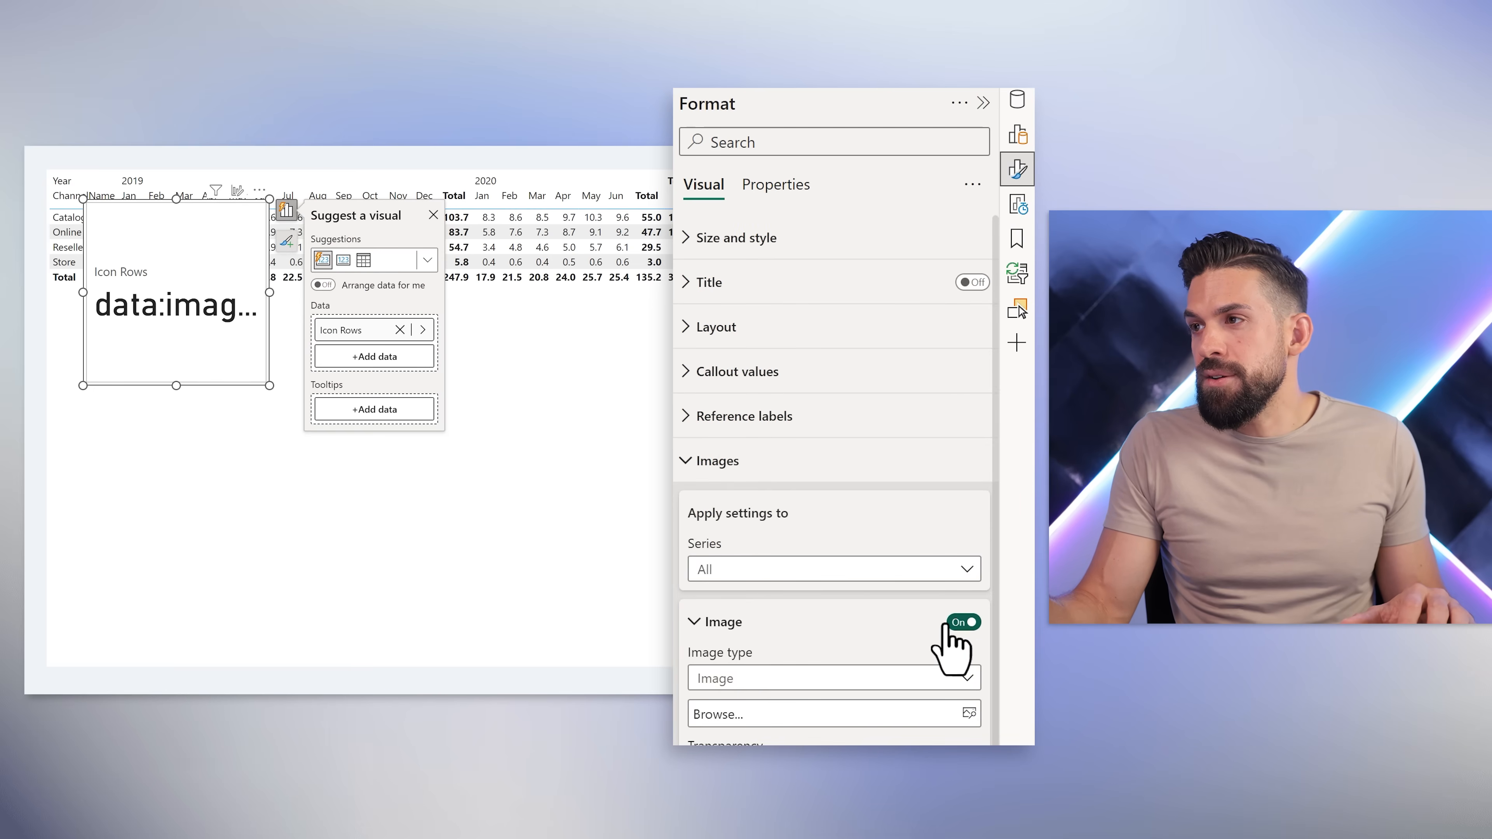
scroll(902, 591, "down", 3)
scroll(887, 579, "down", 1)
left_click(789, 465)
left_click(782, 514)
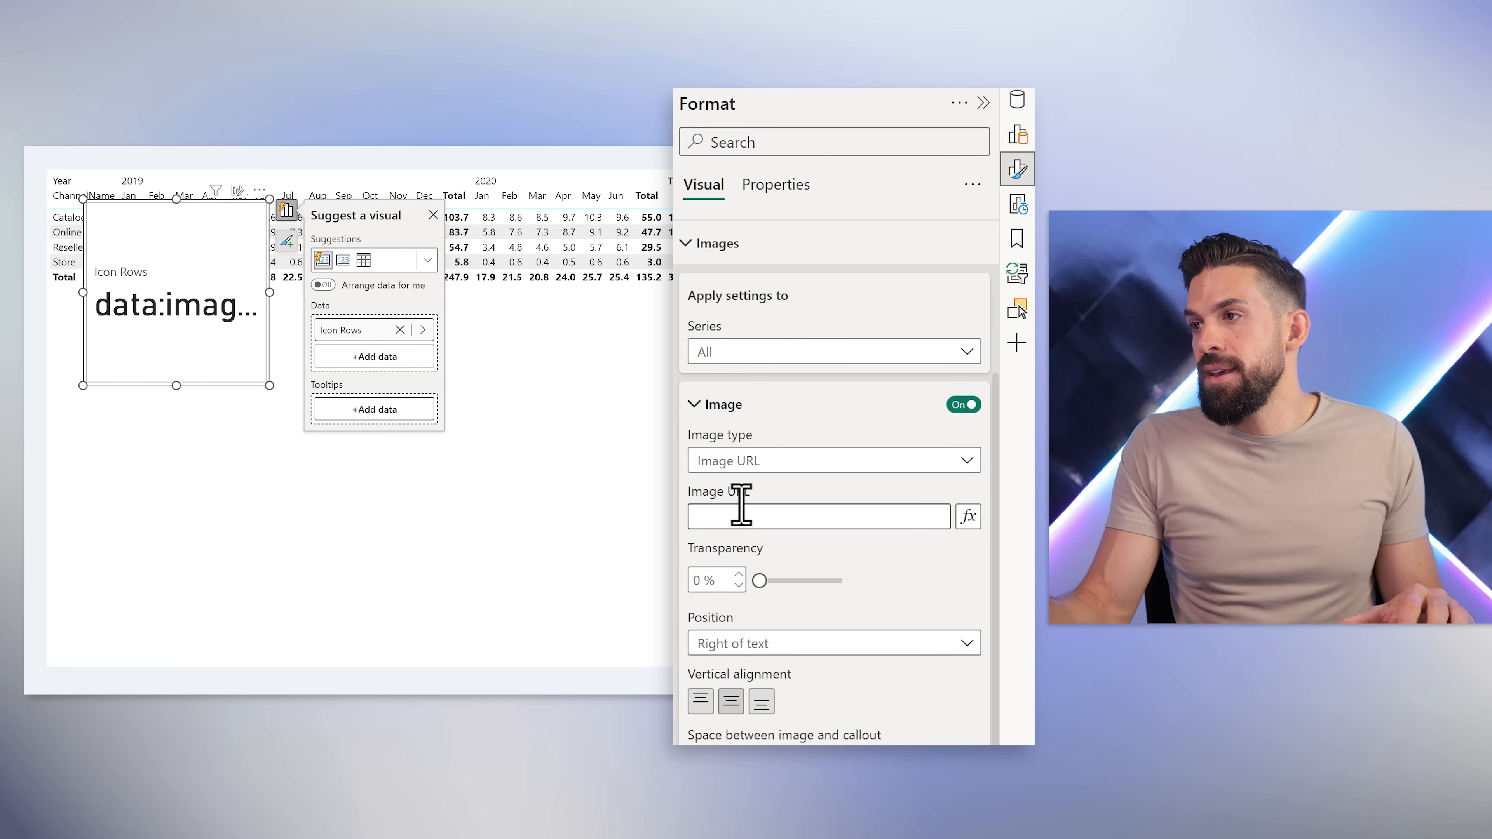
Base the card's image URL on the field value of the Icon Rows measure.
left_click(967, 522)
left_click(281, 296)
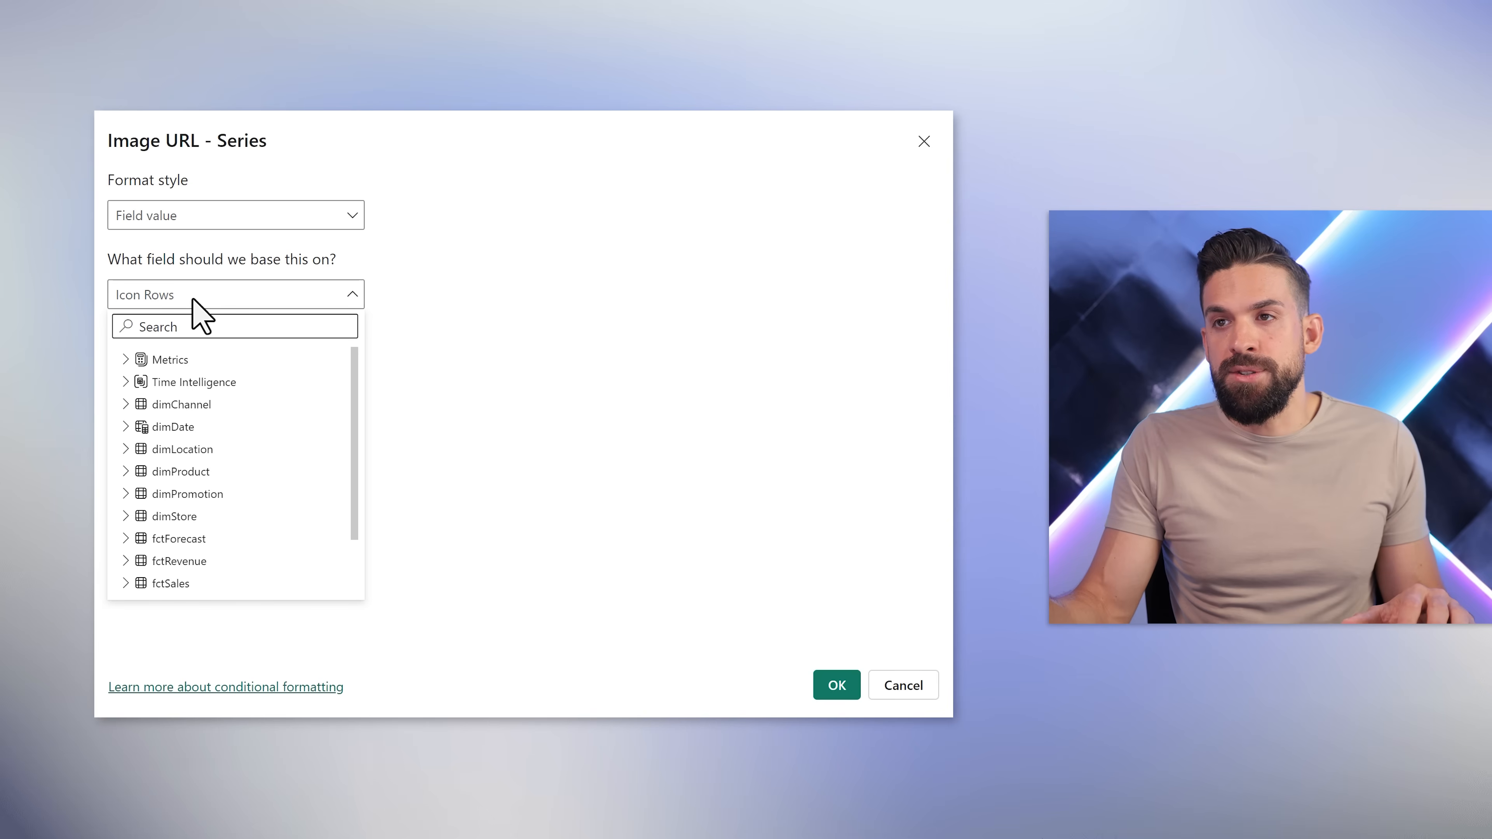
left_click(840, 687)
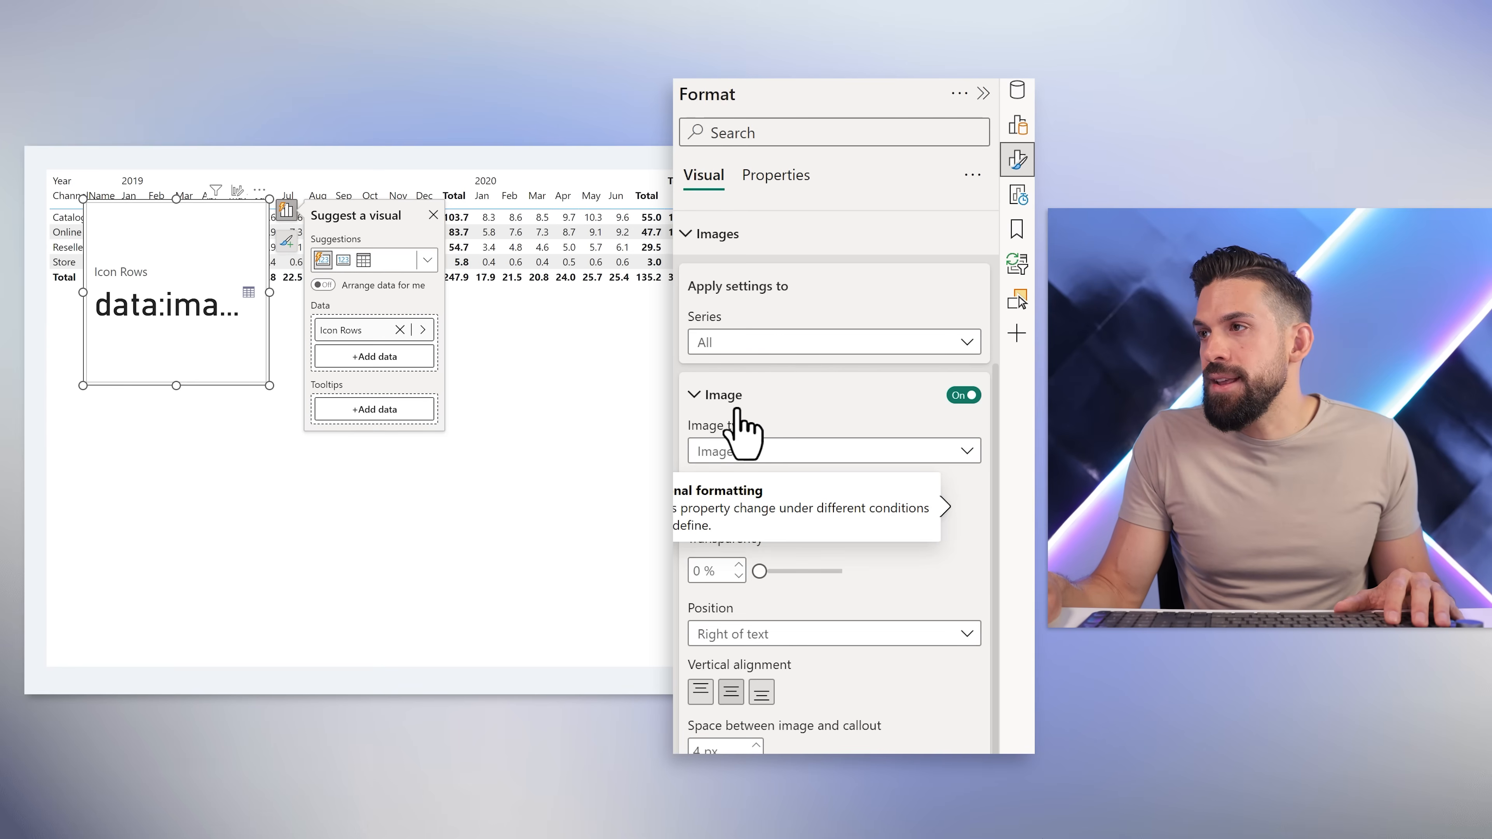
Turn off the callout values of the Icon Rows card for all series.
left_click(729, 398)
left_click(749, 451)
left_click(767, 374)
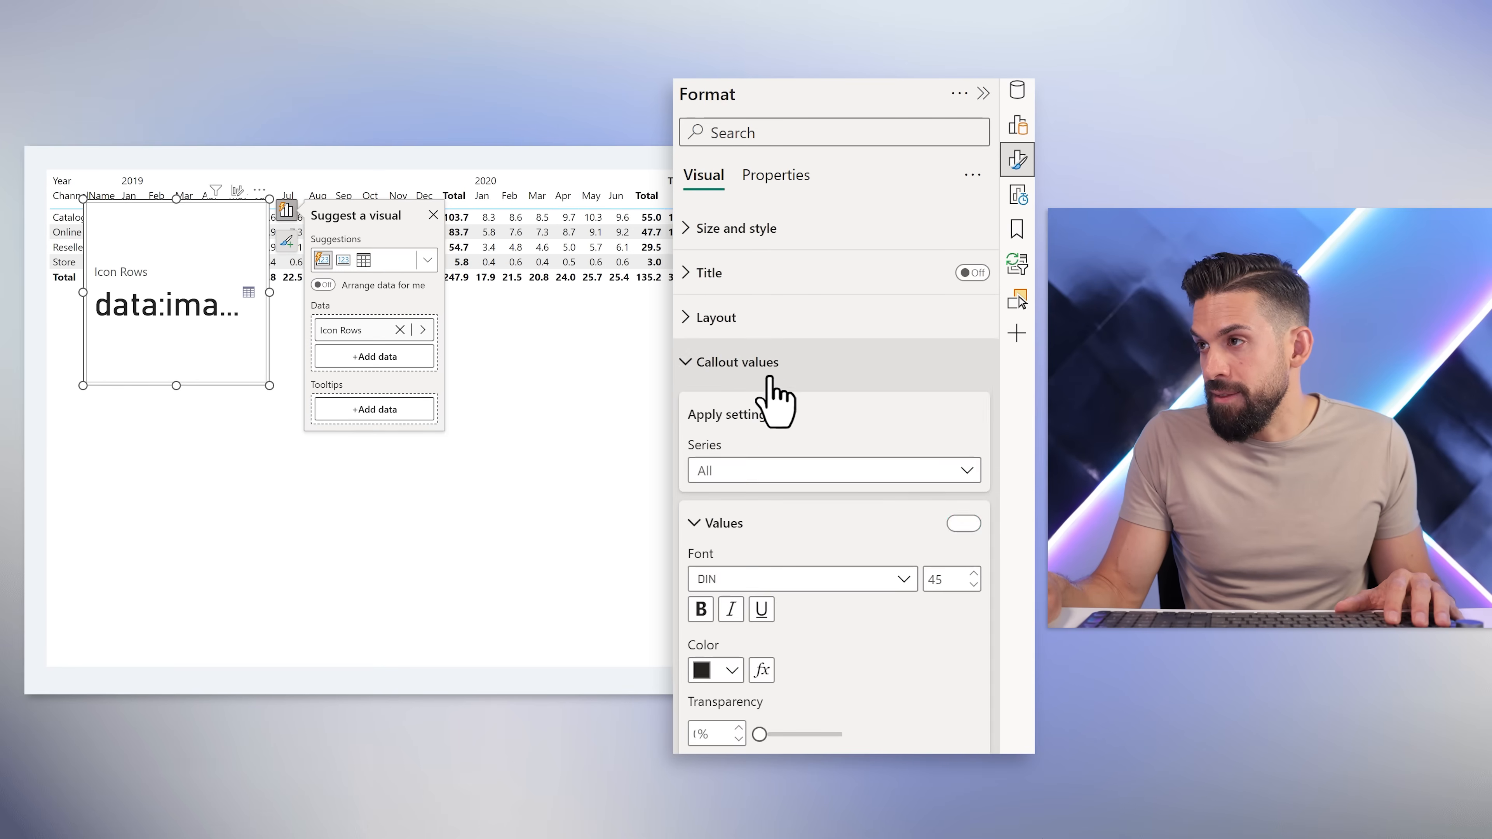
left_click(963, 523)
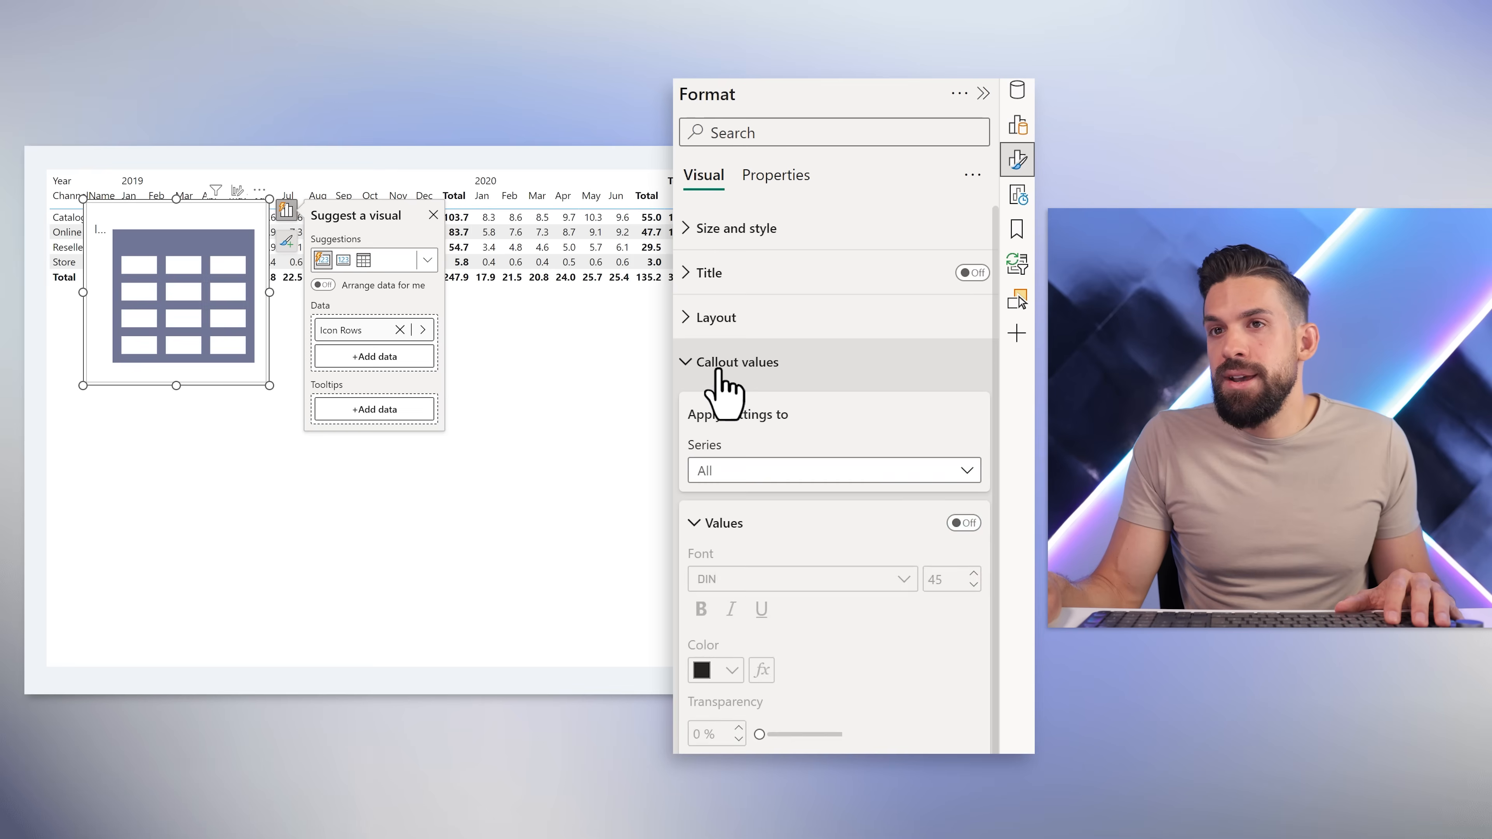
Make the Icon Rows card transparent by turning off its visual background and its card background.
left_click(720, 376)
left_click(712, 235)
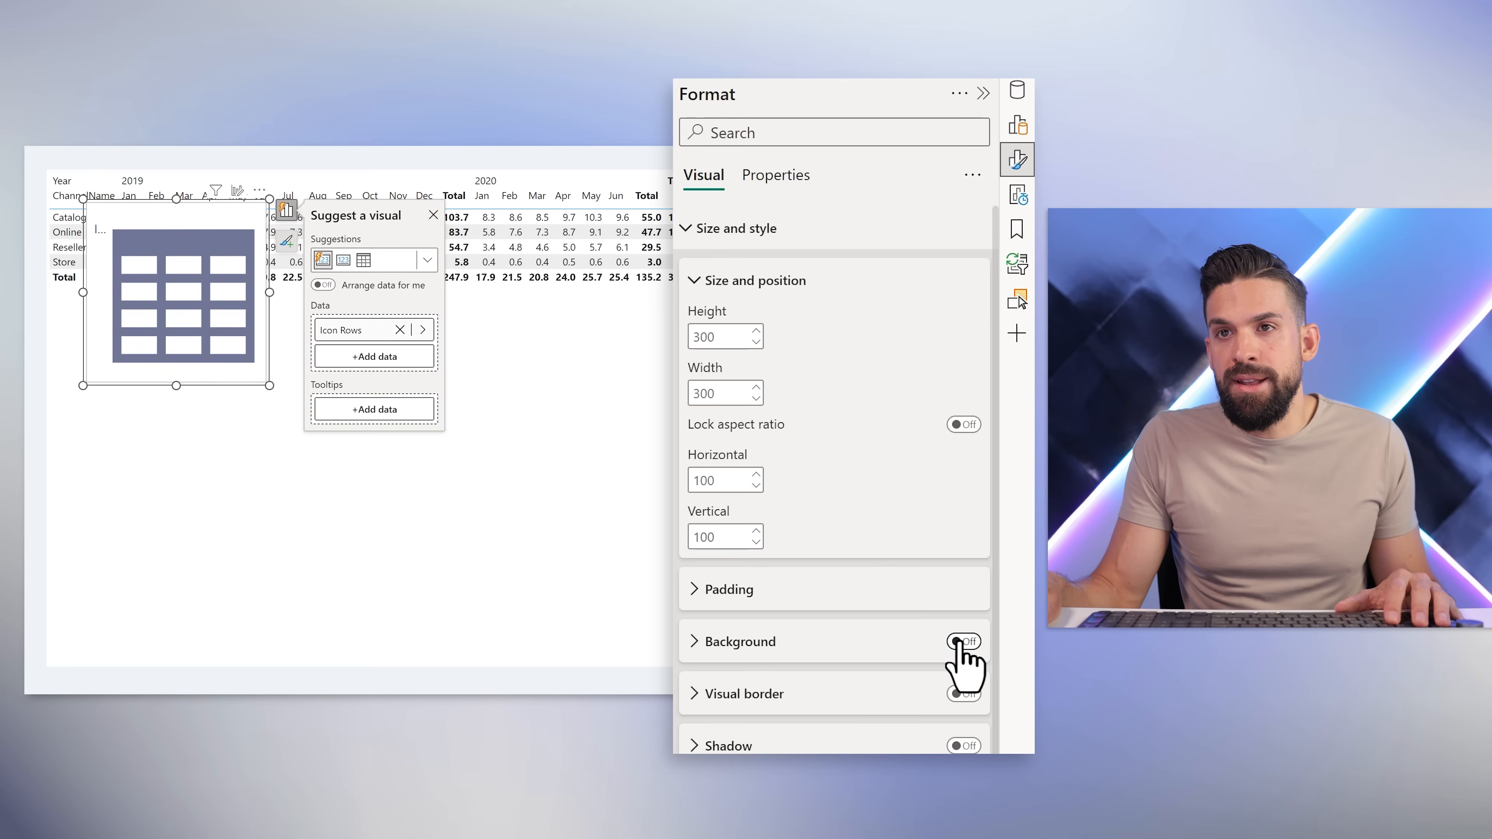
left_click(759, 234)
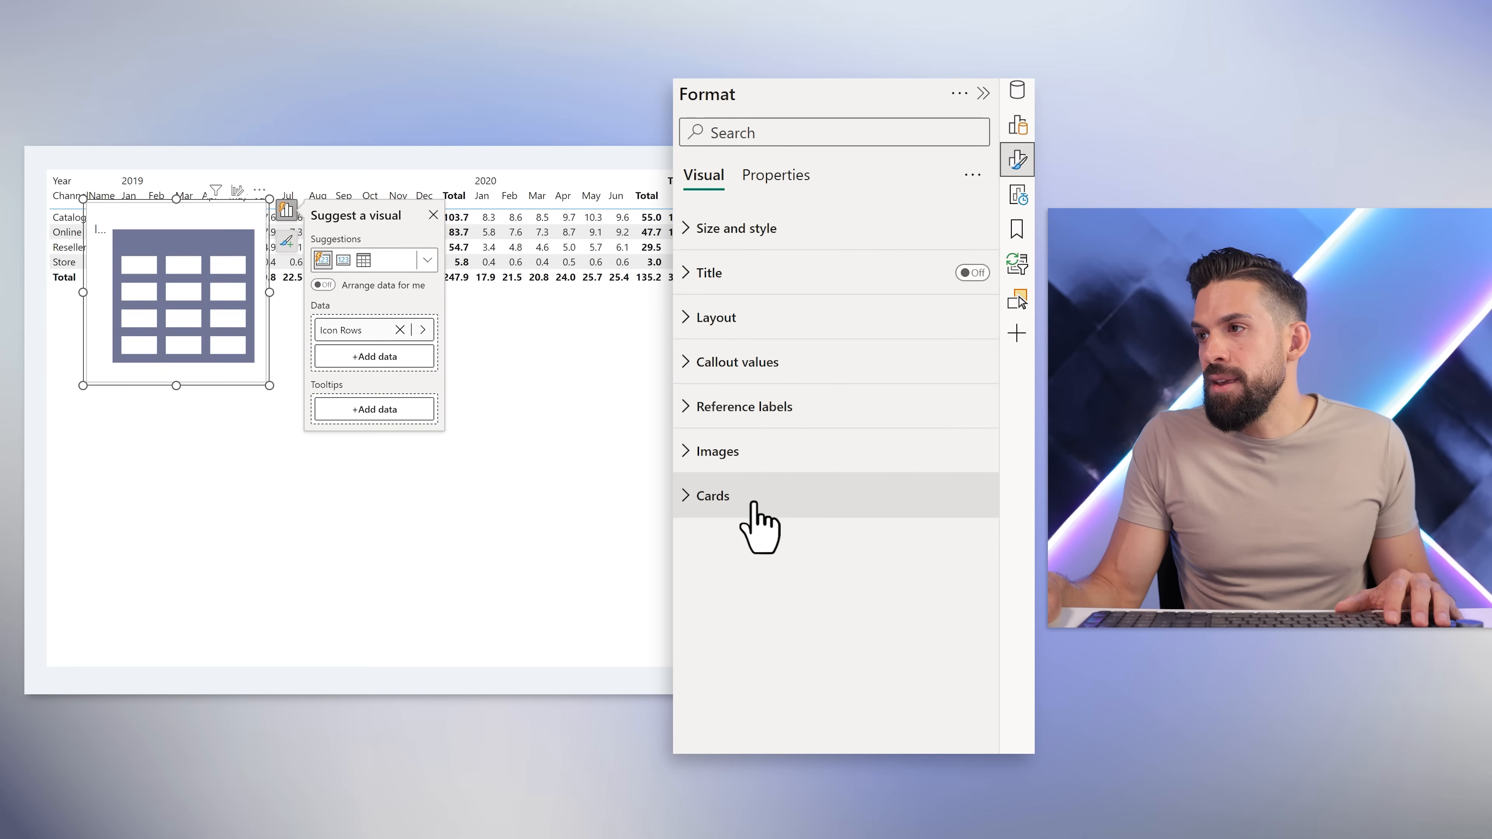
left_click(755, 504)
scroll(881, 738, "down", 3)
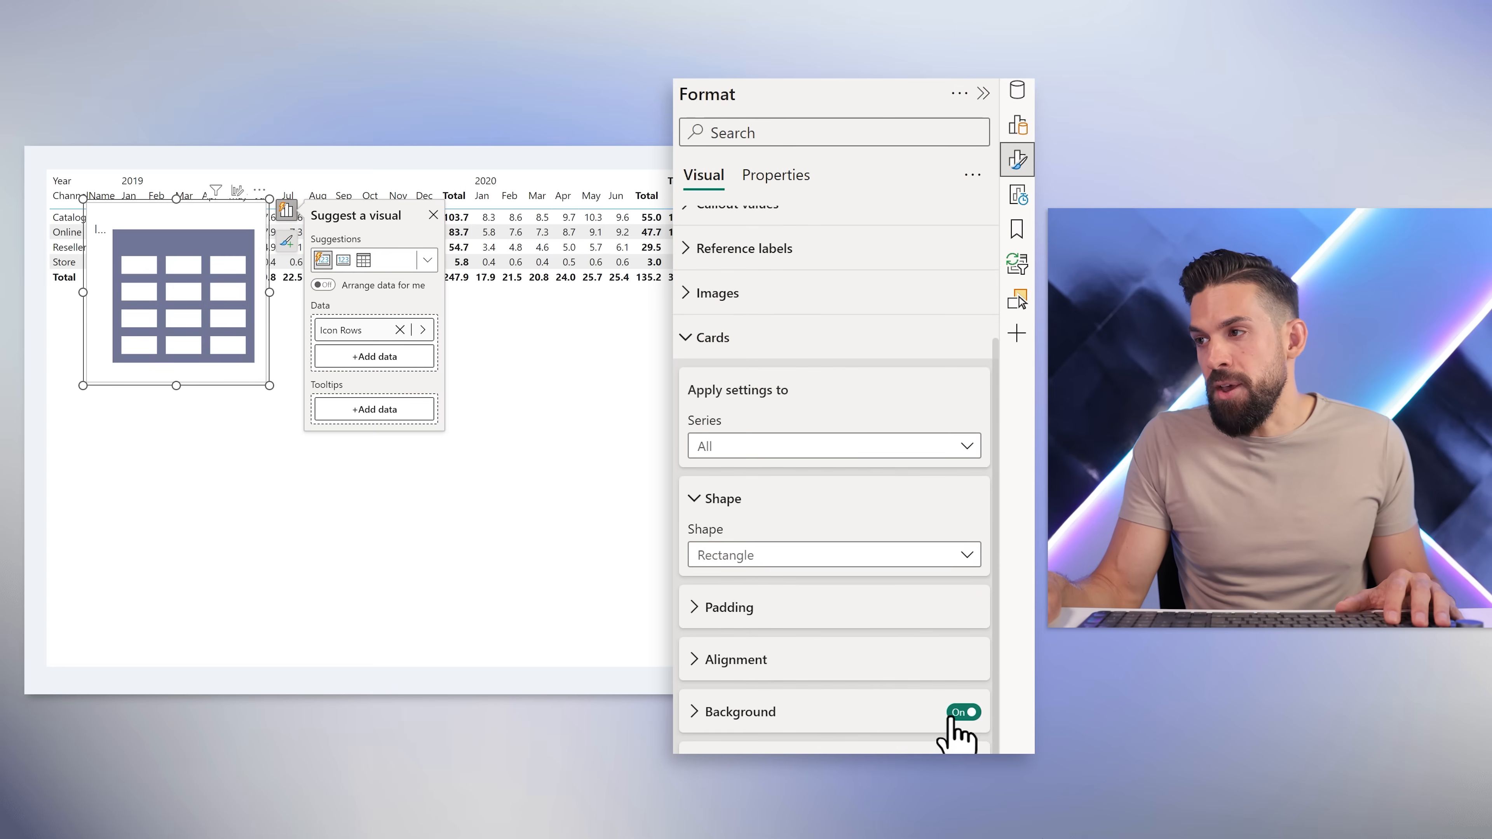
left_click(958, 713)
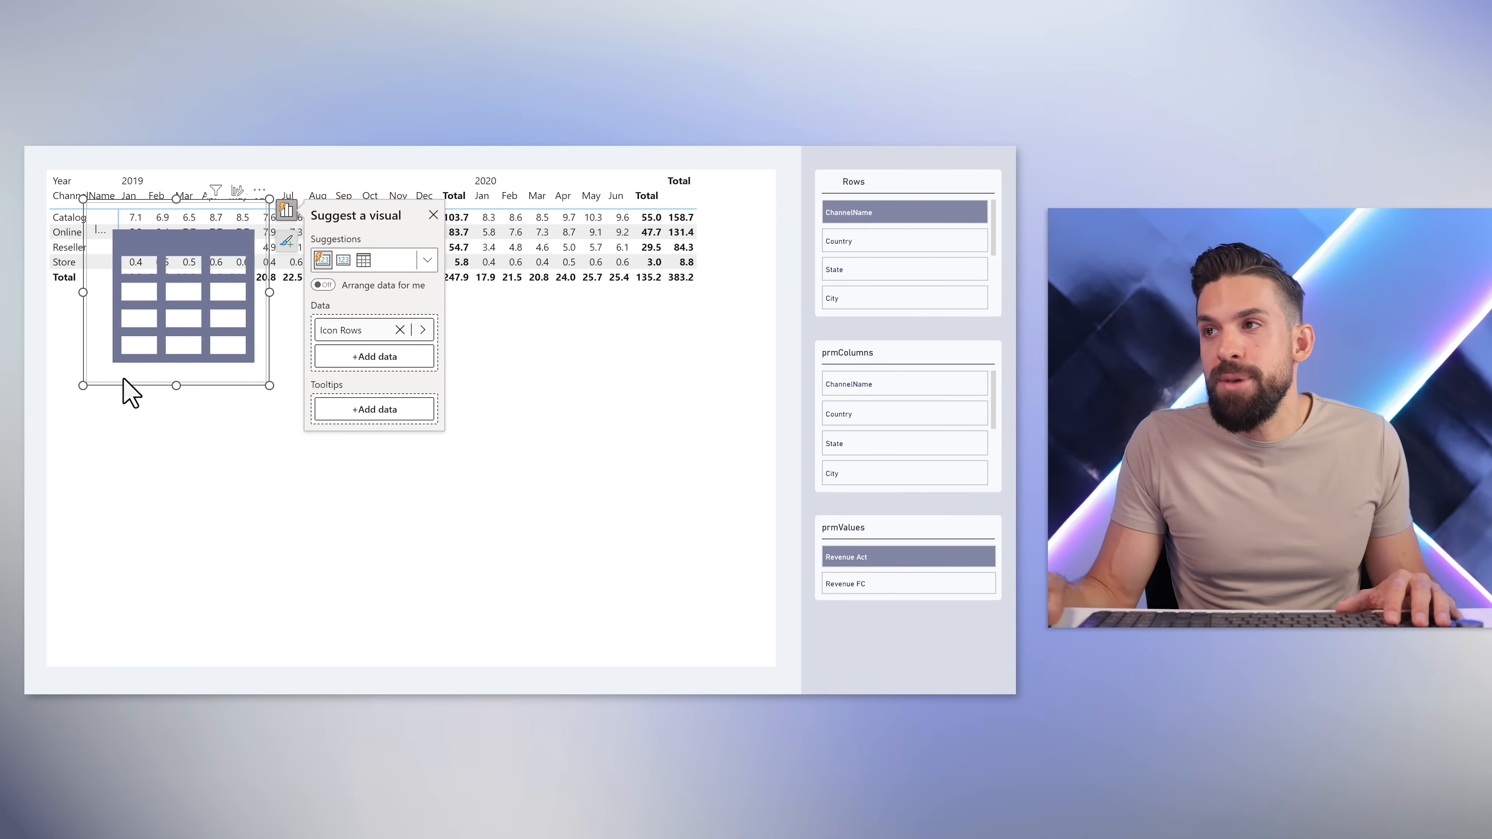
Shrink the icon card and place it beside the title of the Rows slicer.
left_click_drag(123, 388, 658, 351)
left_click_drag(699, 300, 814, 197)
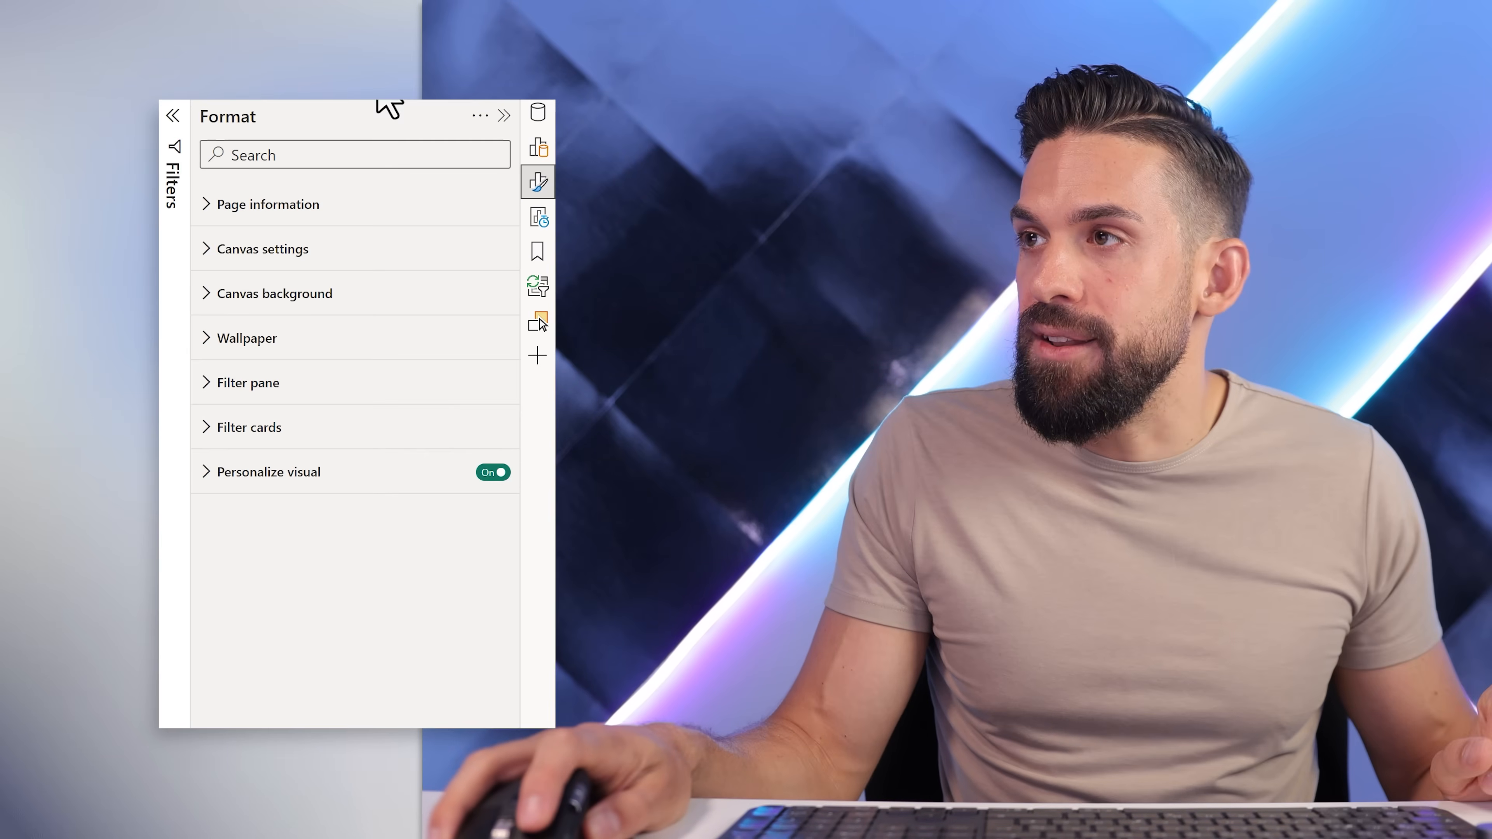
Expand the Filters pane of the report.
left_click(173, 116)
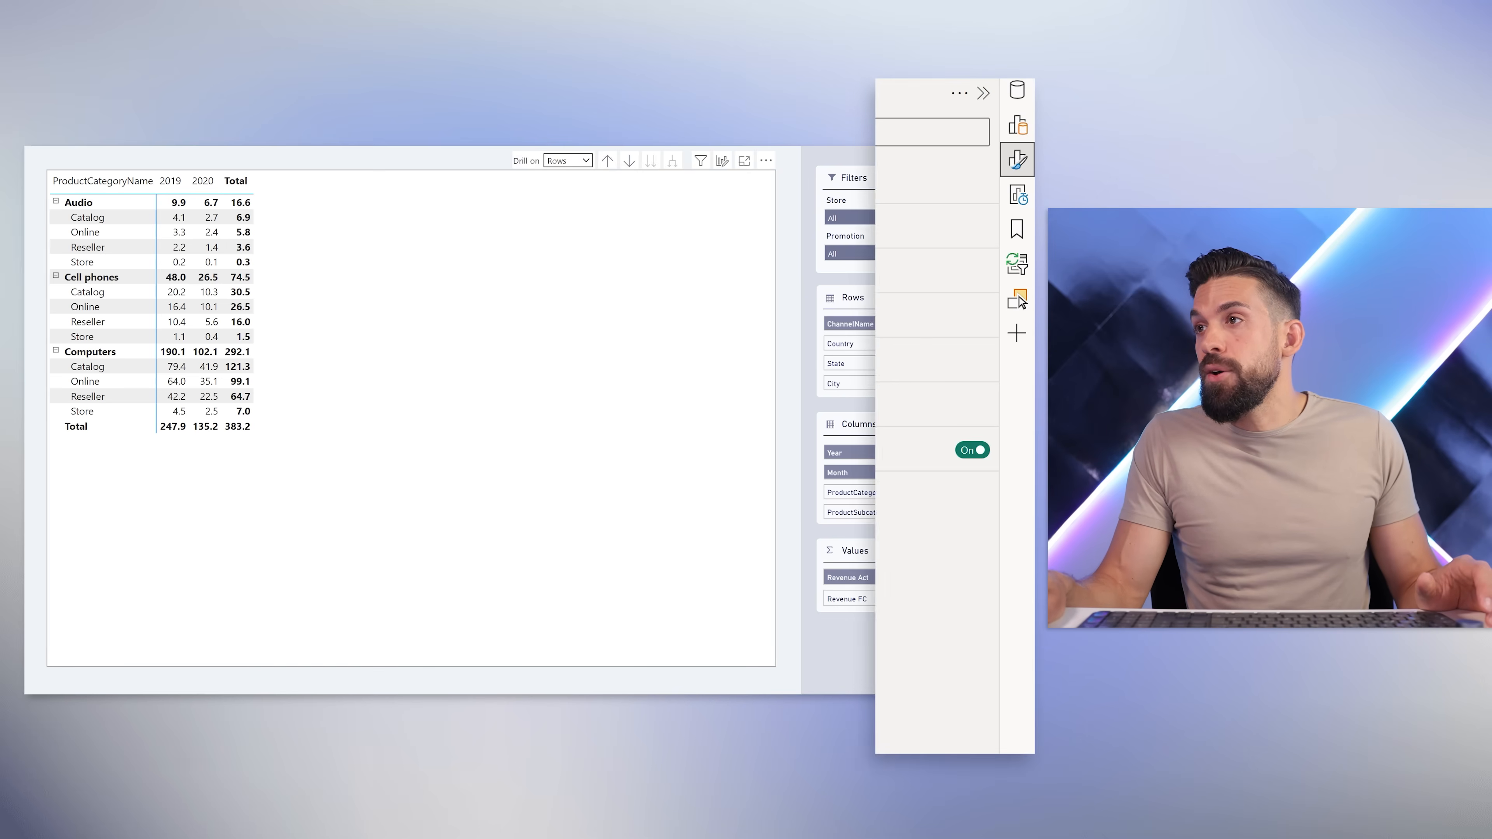
left_click(652, 93)
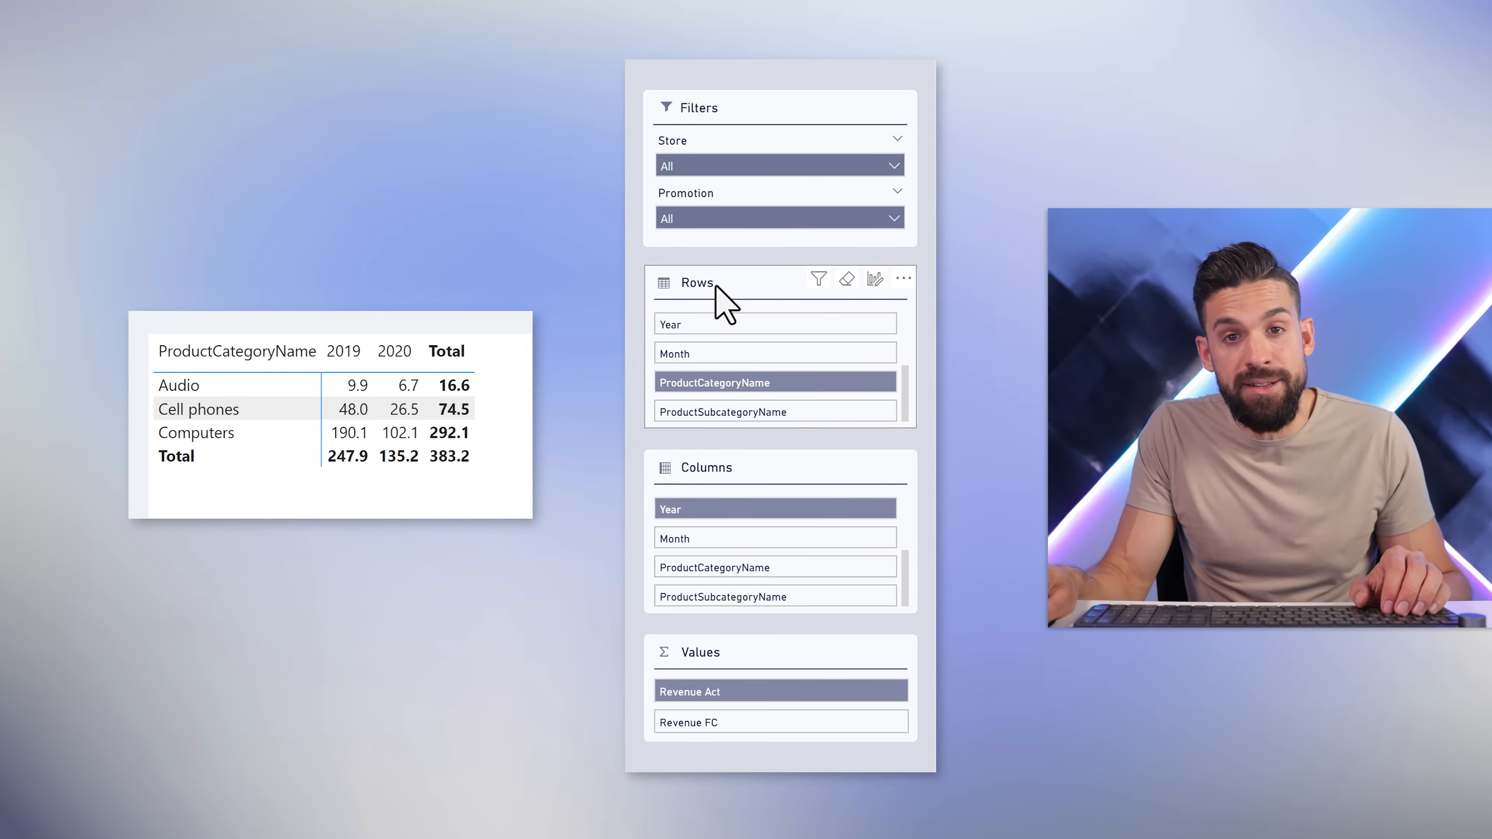
Add ProductSubcategoryName to the Rows slicer selection alongside ProductCategoryName.
left_click(766, 412, "ctrl")
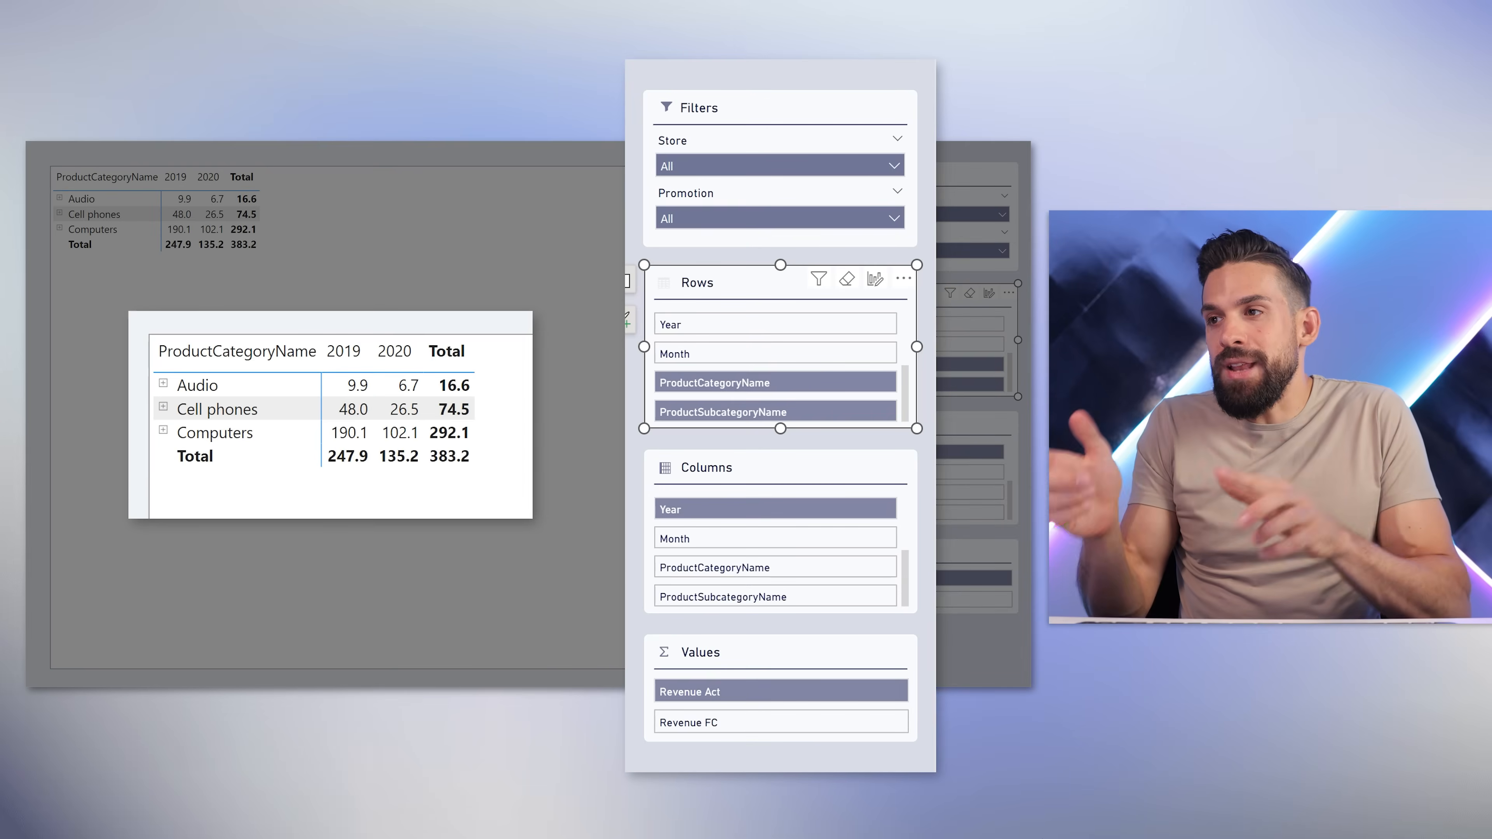
Add Month to the Columns slicer selection and expand the matrix columns down to the month level.
left_click(753, 541, "ctrl")
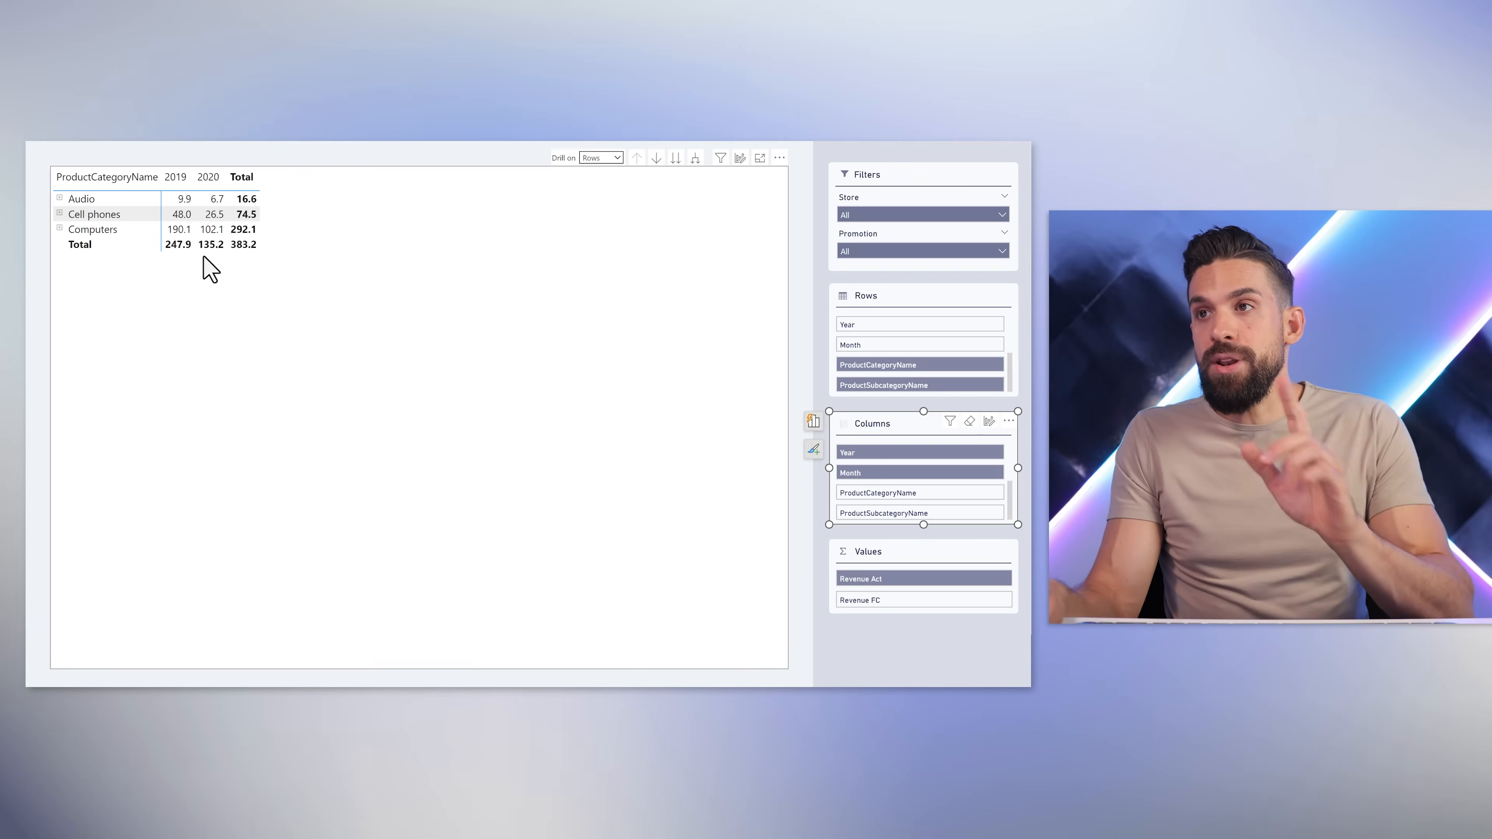
left_click(616, 156)
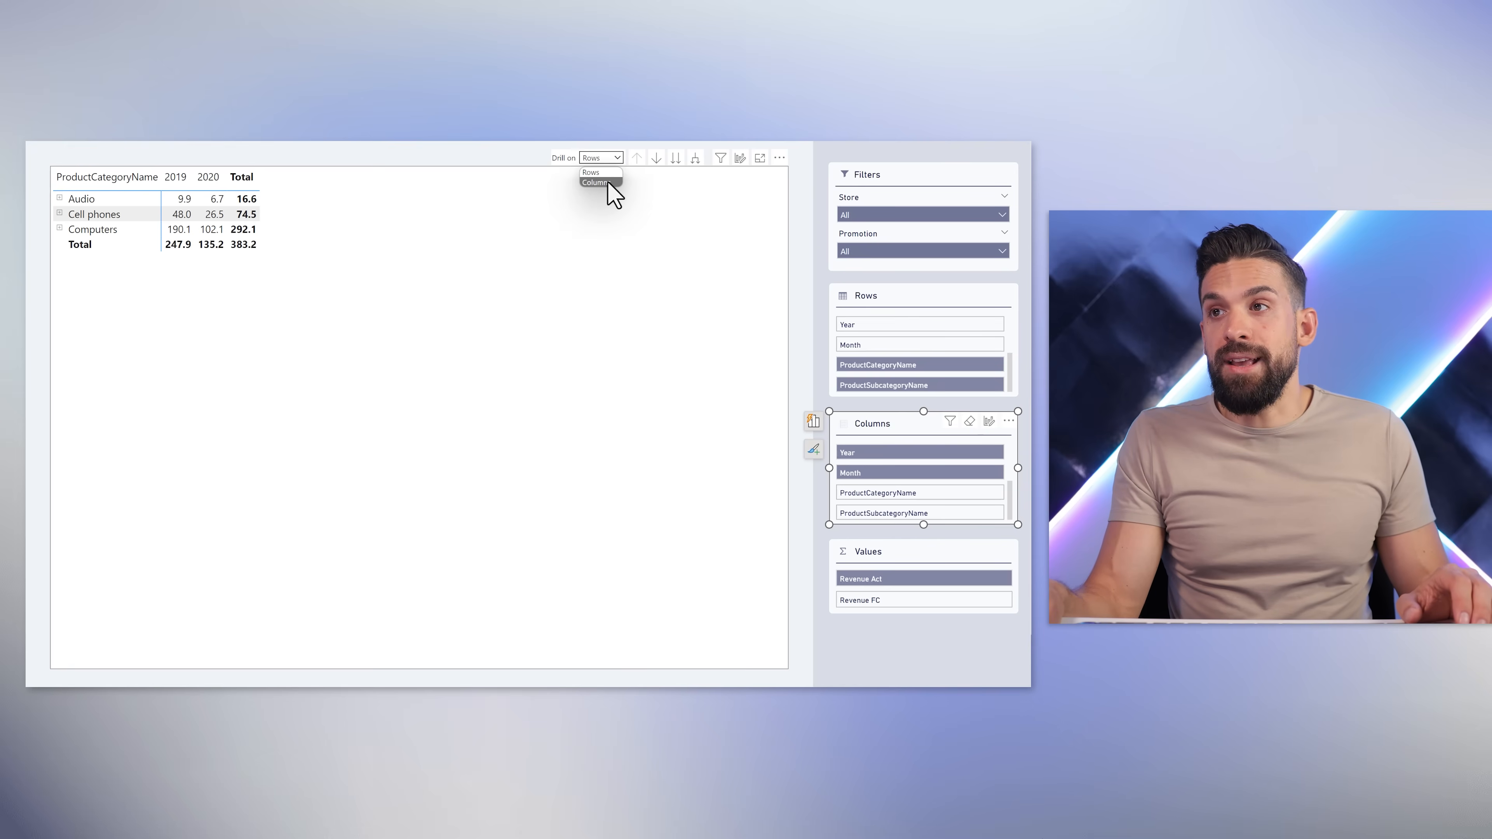
left_click(609, 182)
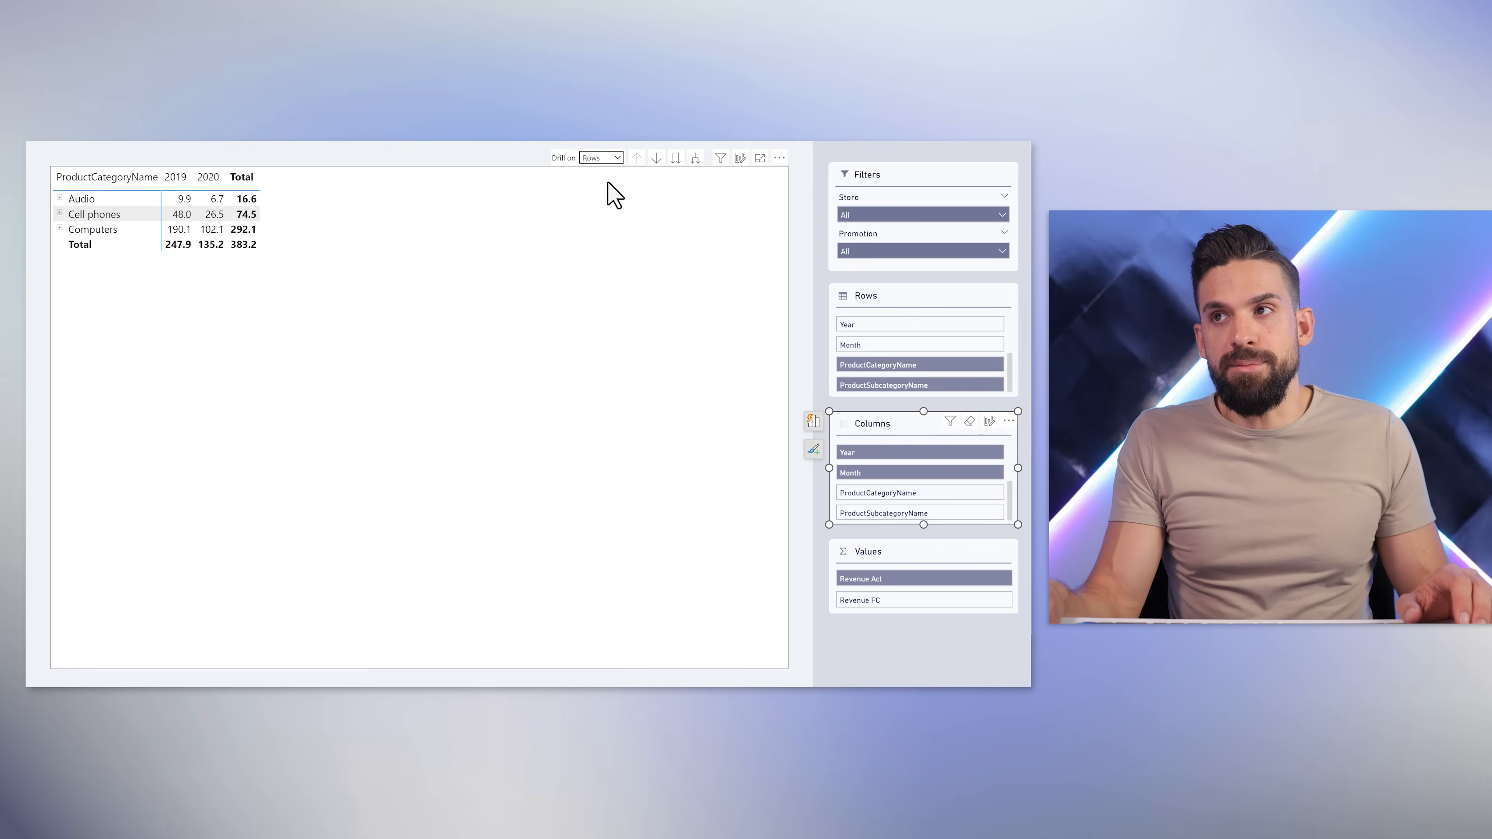
left_click(697, 165)
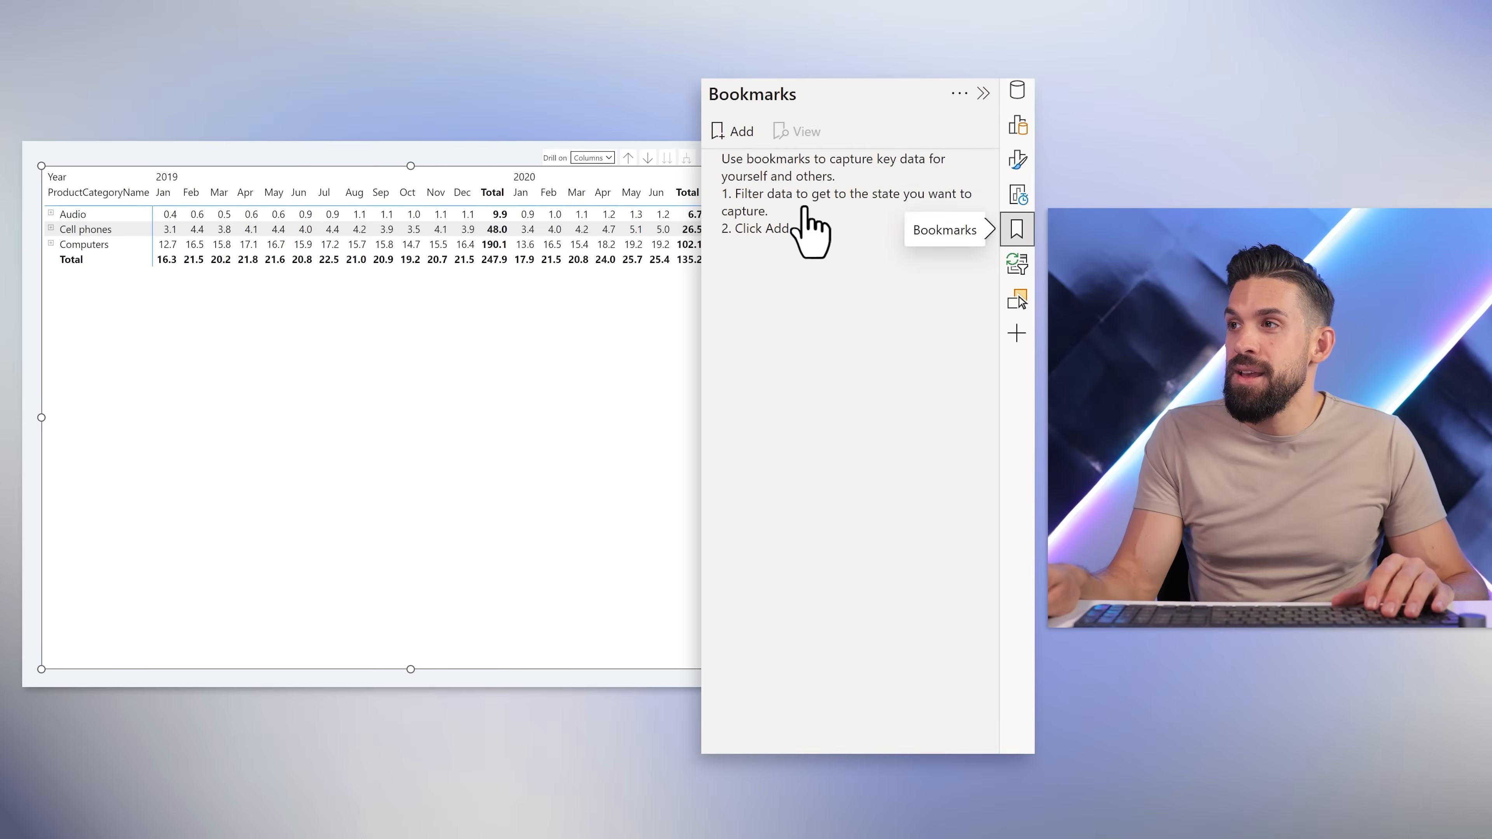
Create two bookmarks and name them Expand All Levels and Collapse All Levels.
left_click(741, 132)
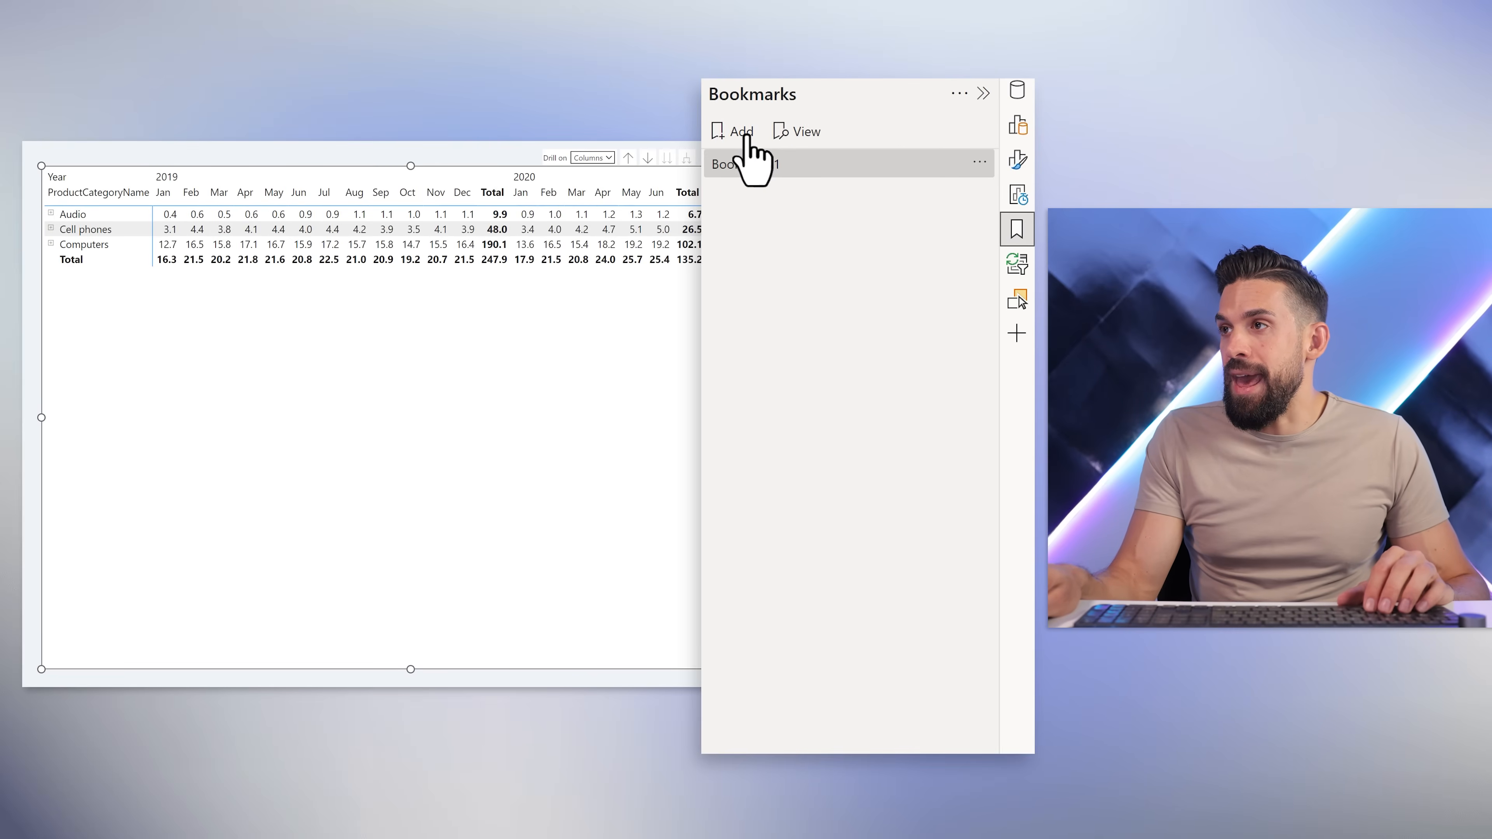
left_click(747, 137)
double_click(777, 164)
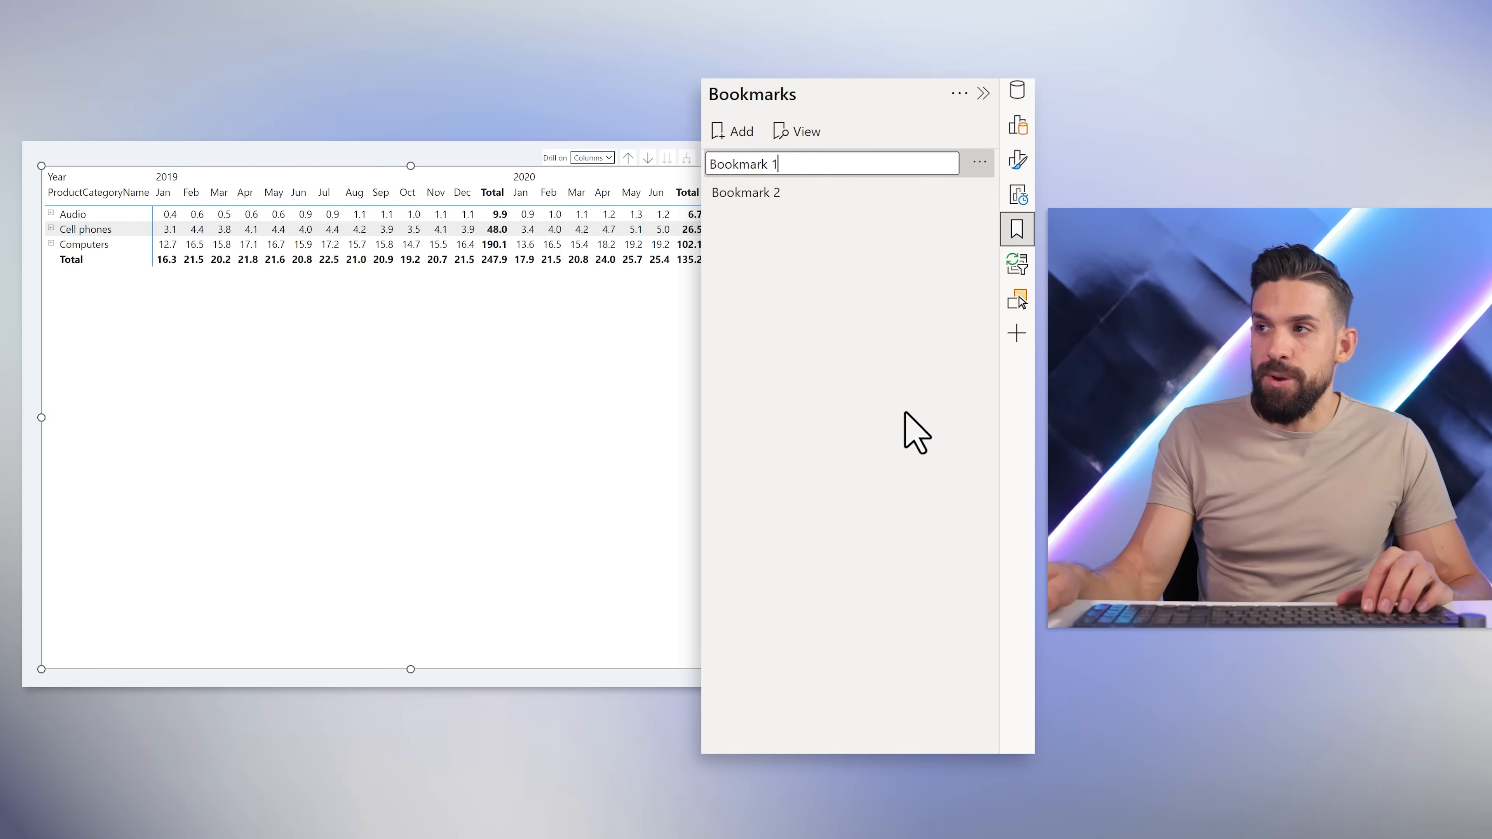
left_click_drag(779, 164, 763, 447)
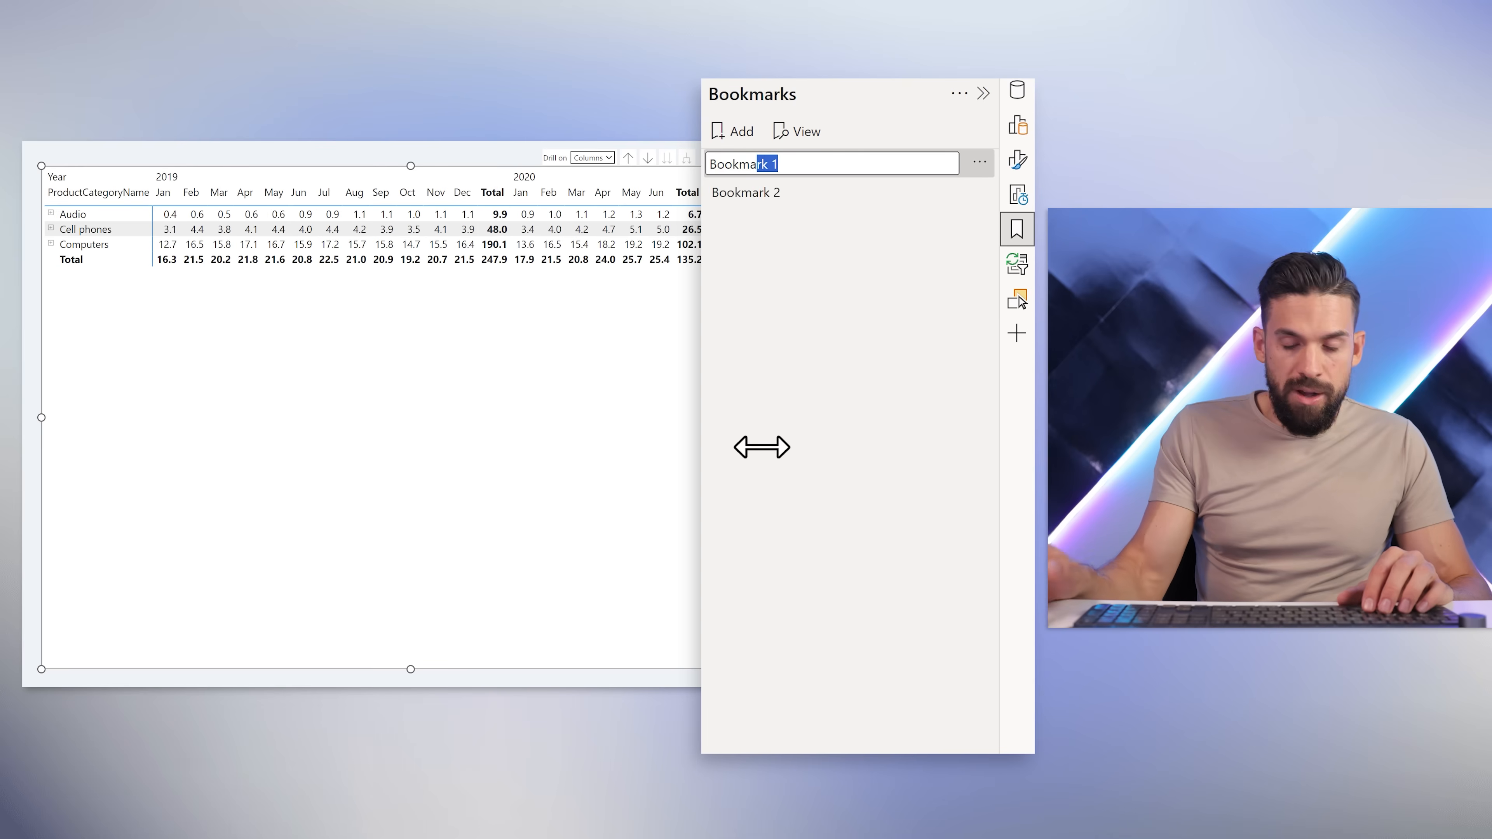
type("E")
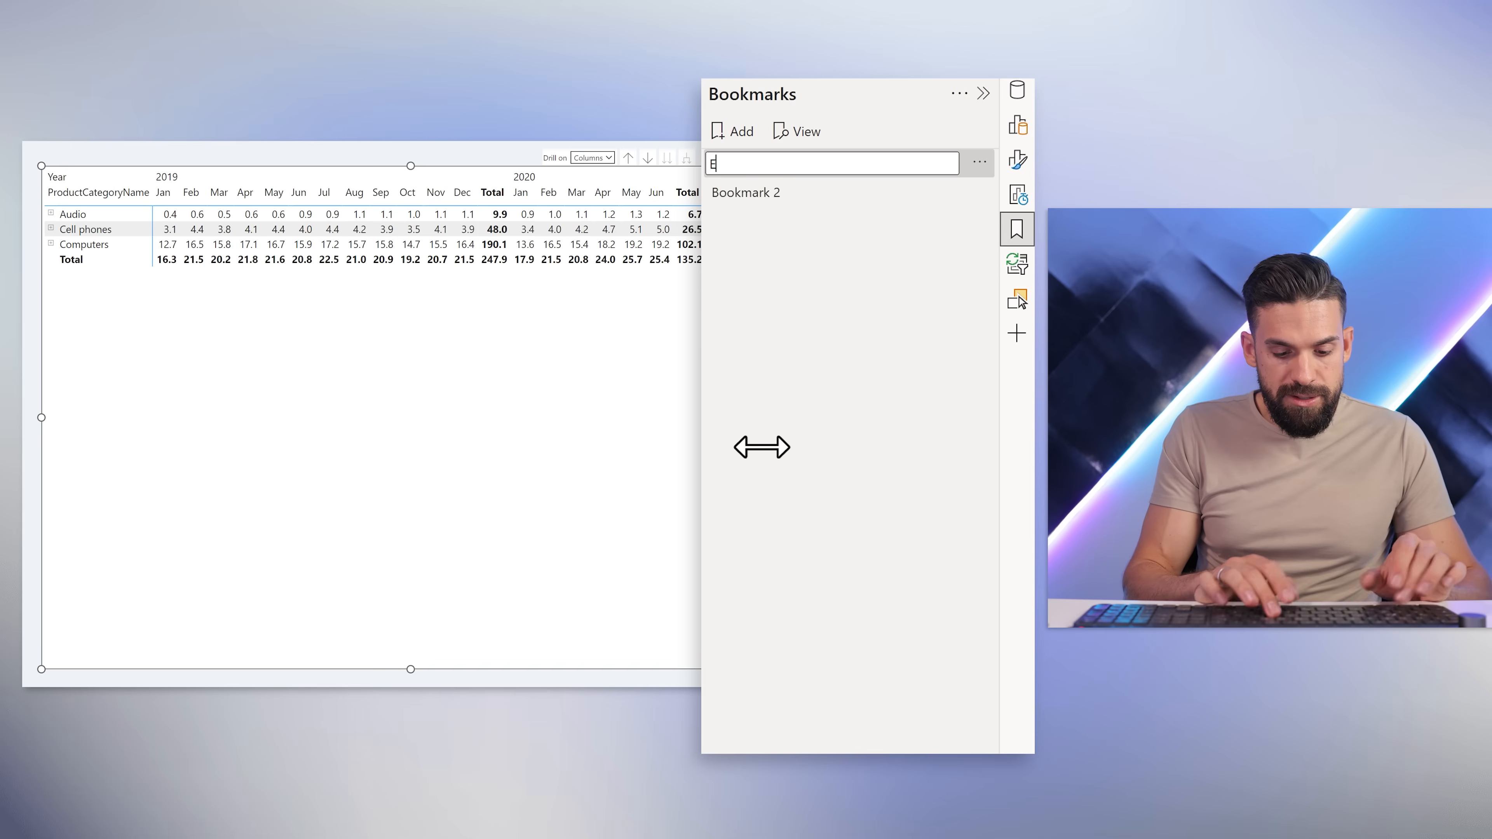
type("xpand All Levels")
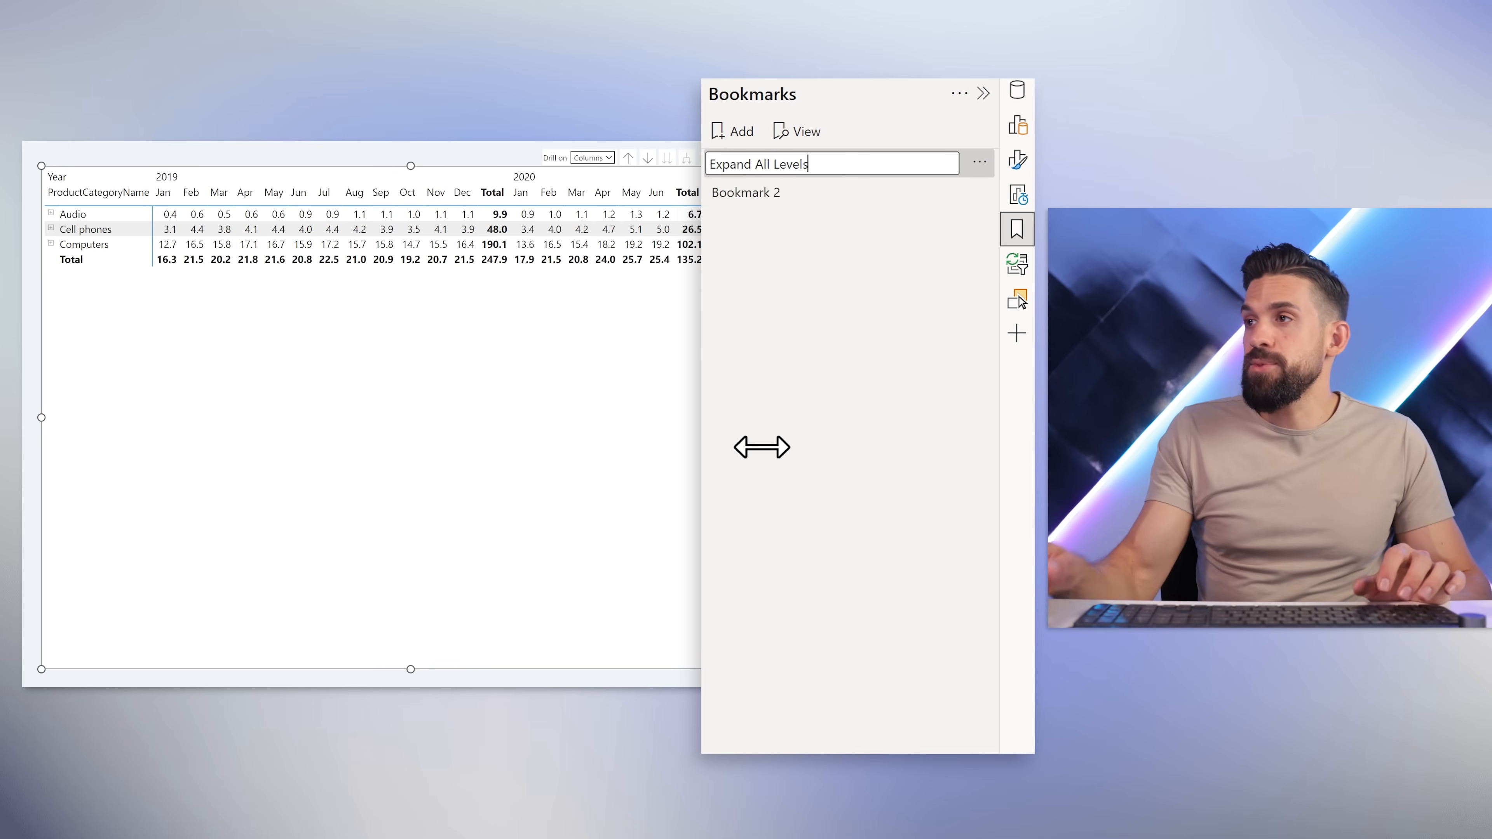
left_click(776, 194)
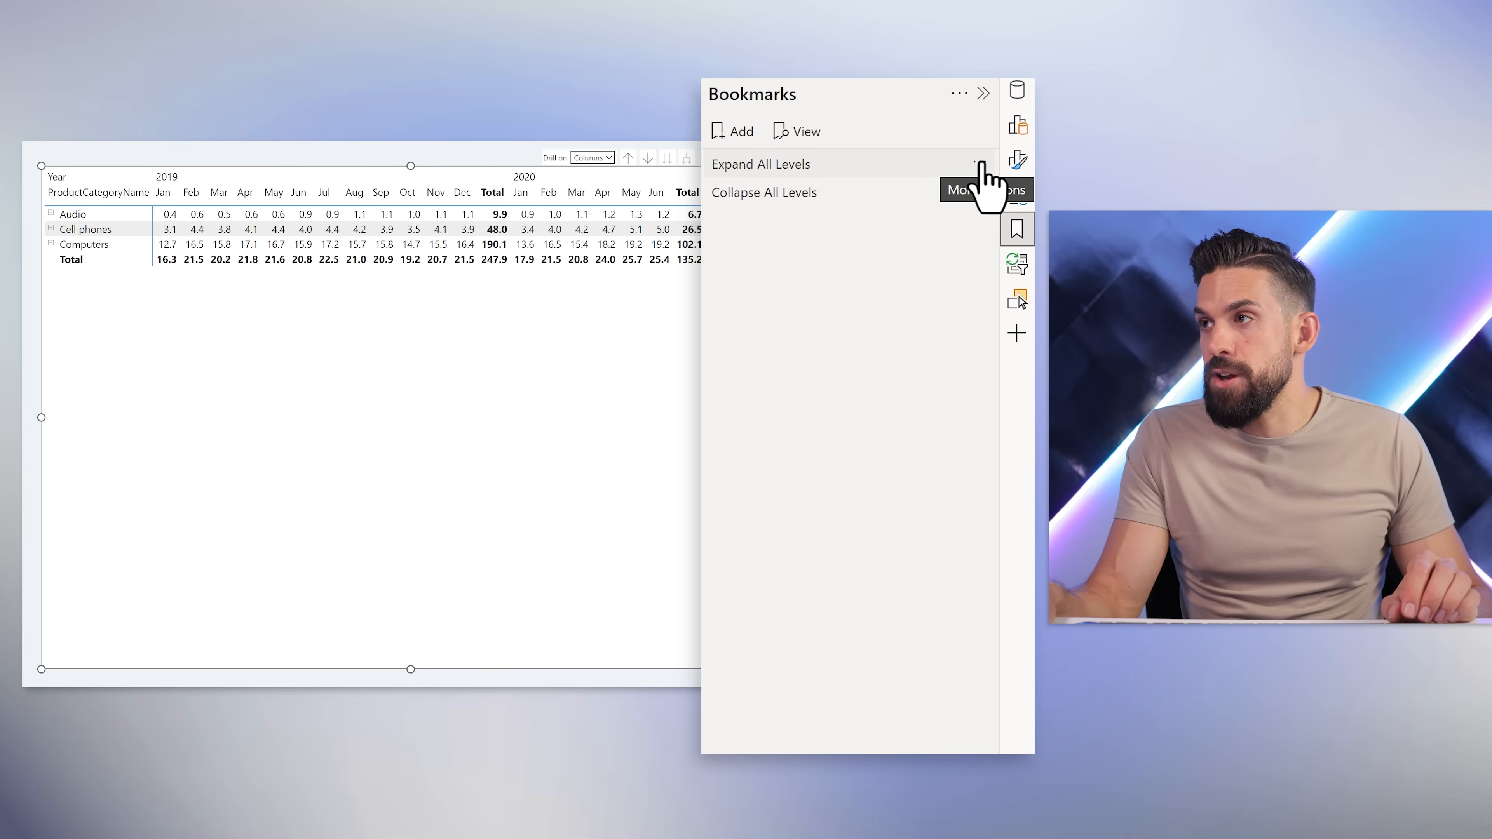
Restrict the Expand All Levels bookmark to Data on selected visuals, and turn off Display for the Collapse All Levels bookmark.
left_click(980, 163)
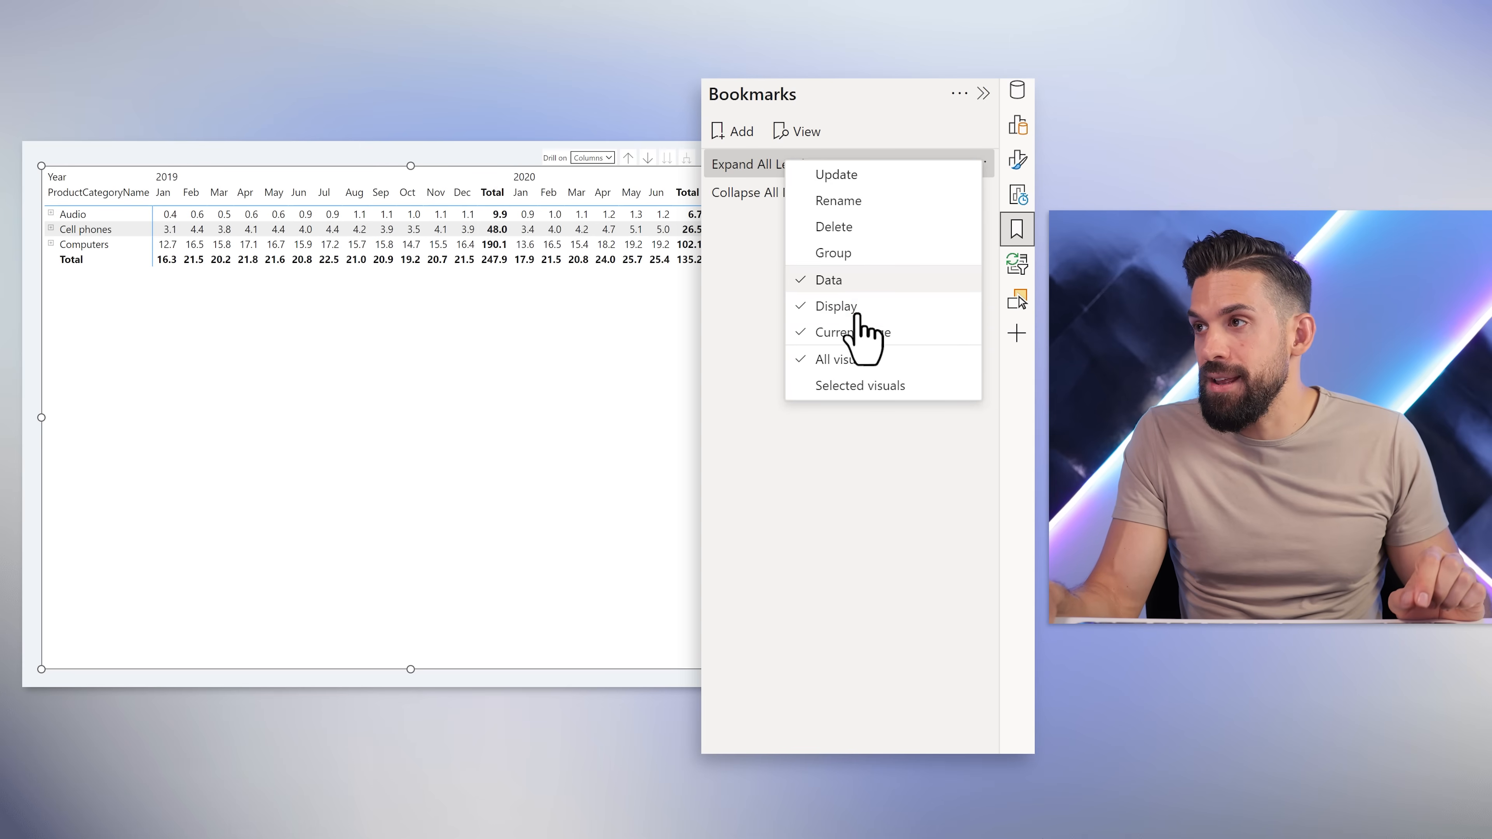
left_click(847, 306)
left_click(980, 164)
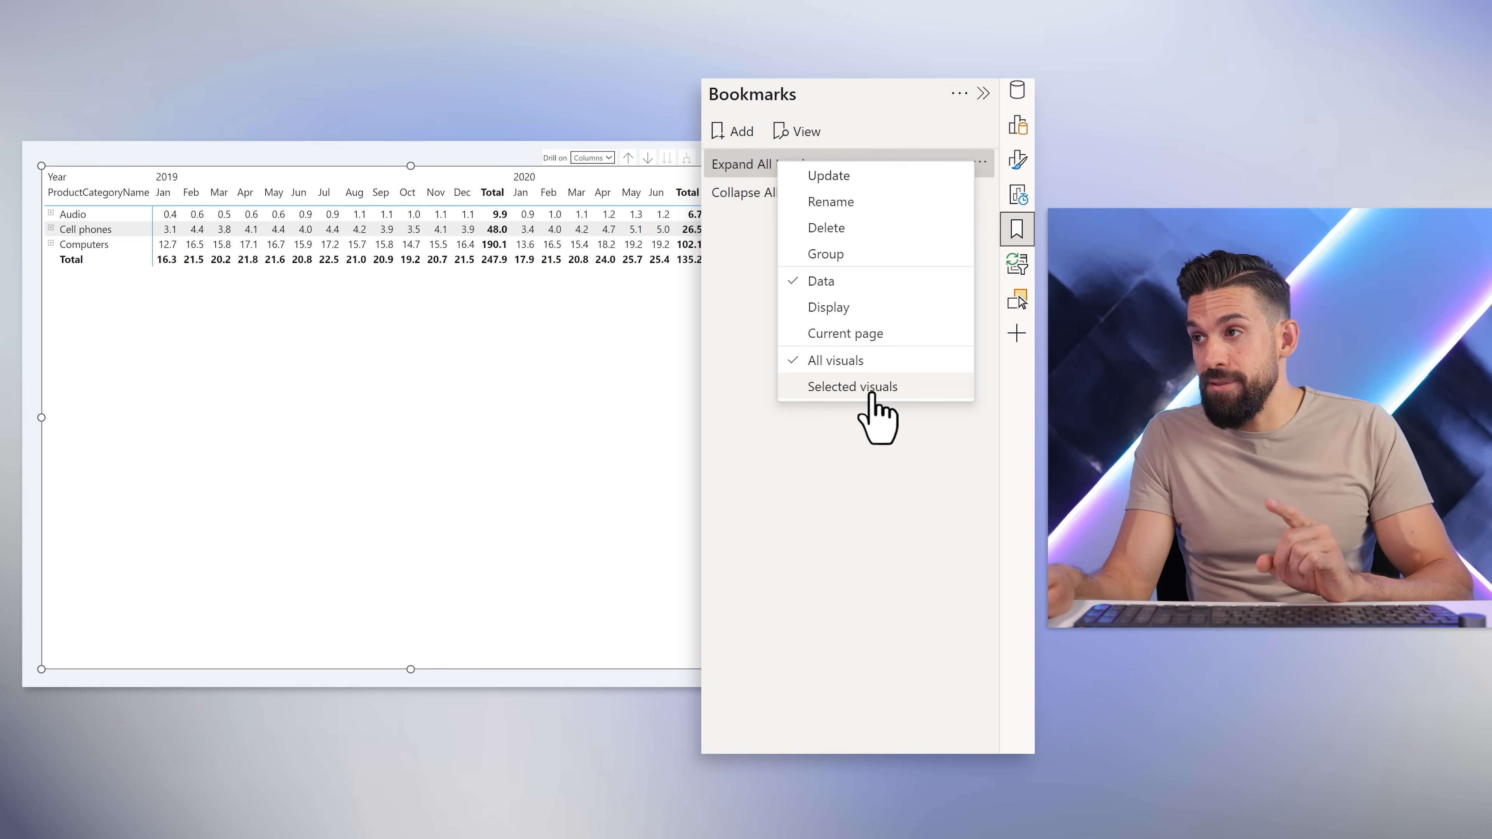
left_click(871, 394)
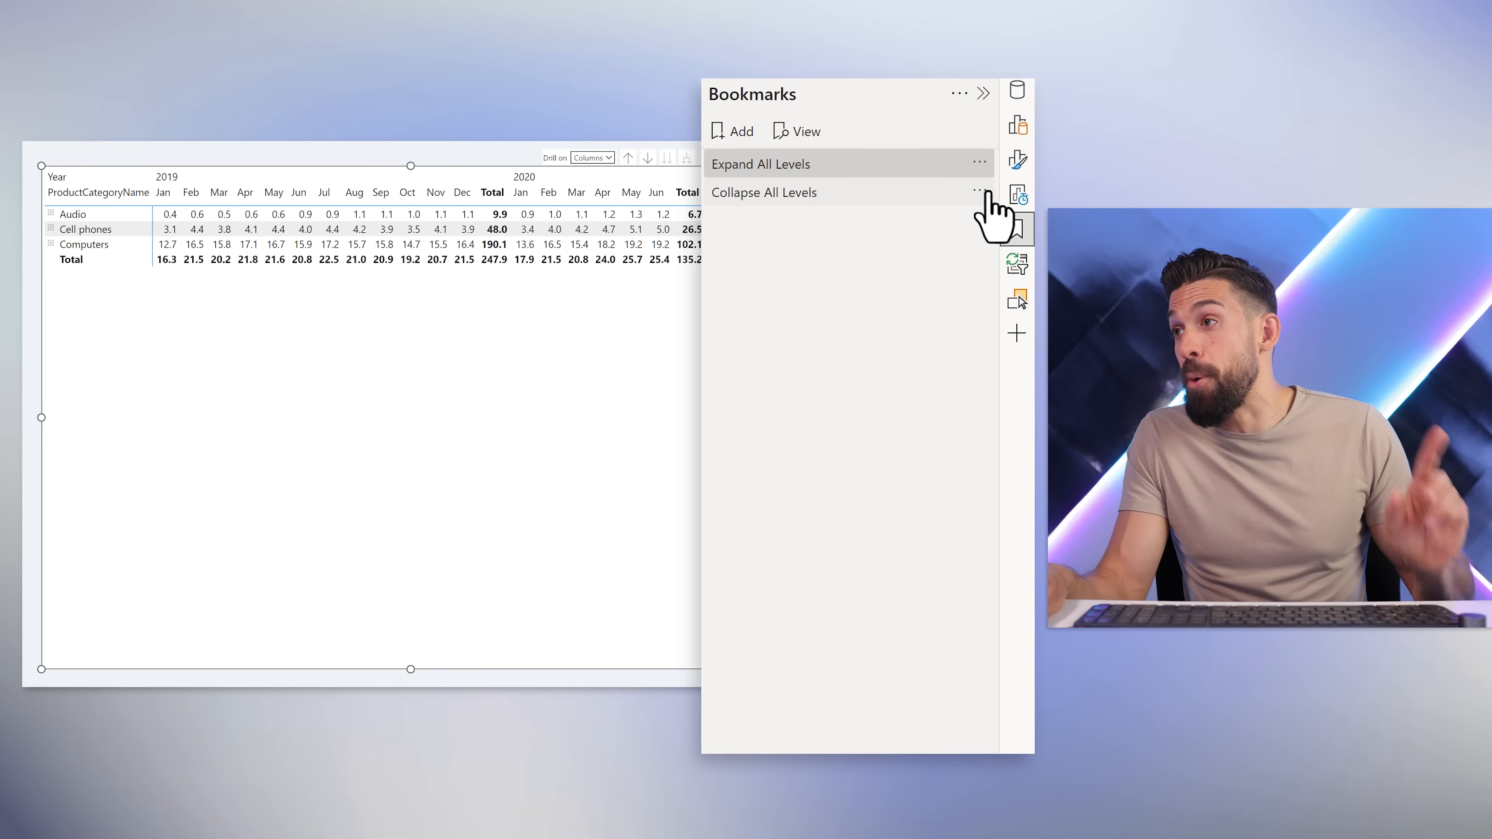
left_click(988, 198)
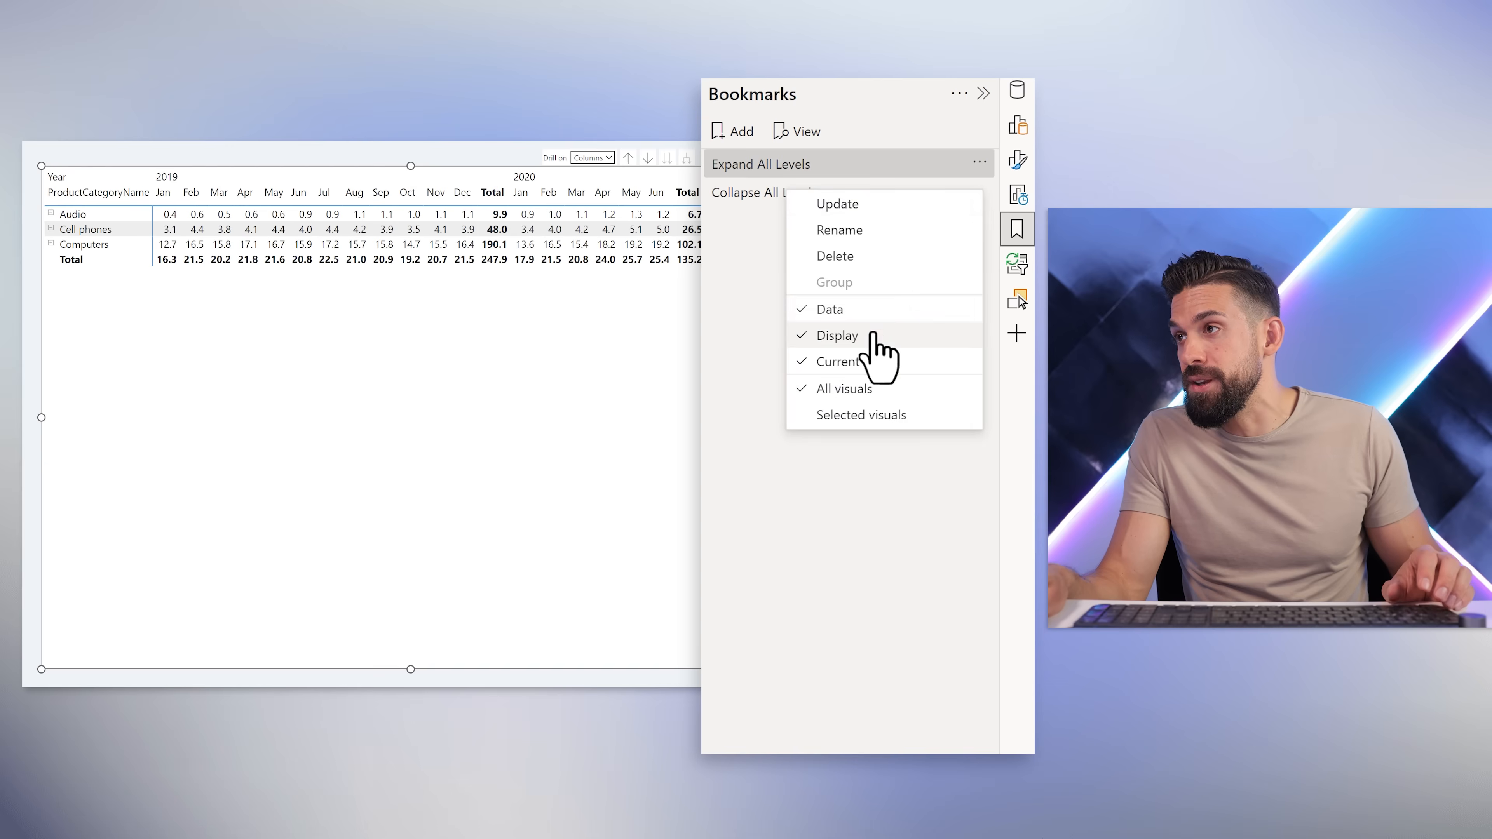
left_click(837, 336)
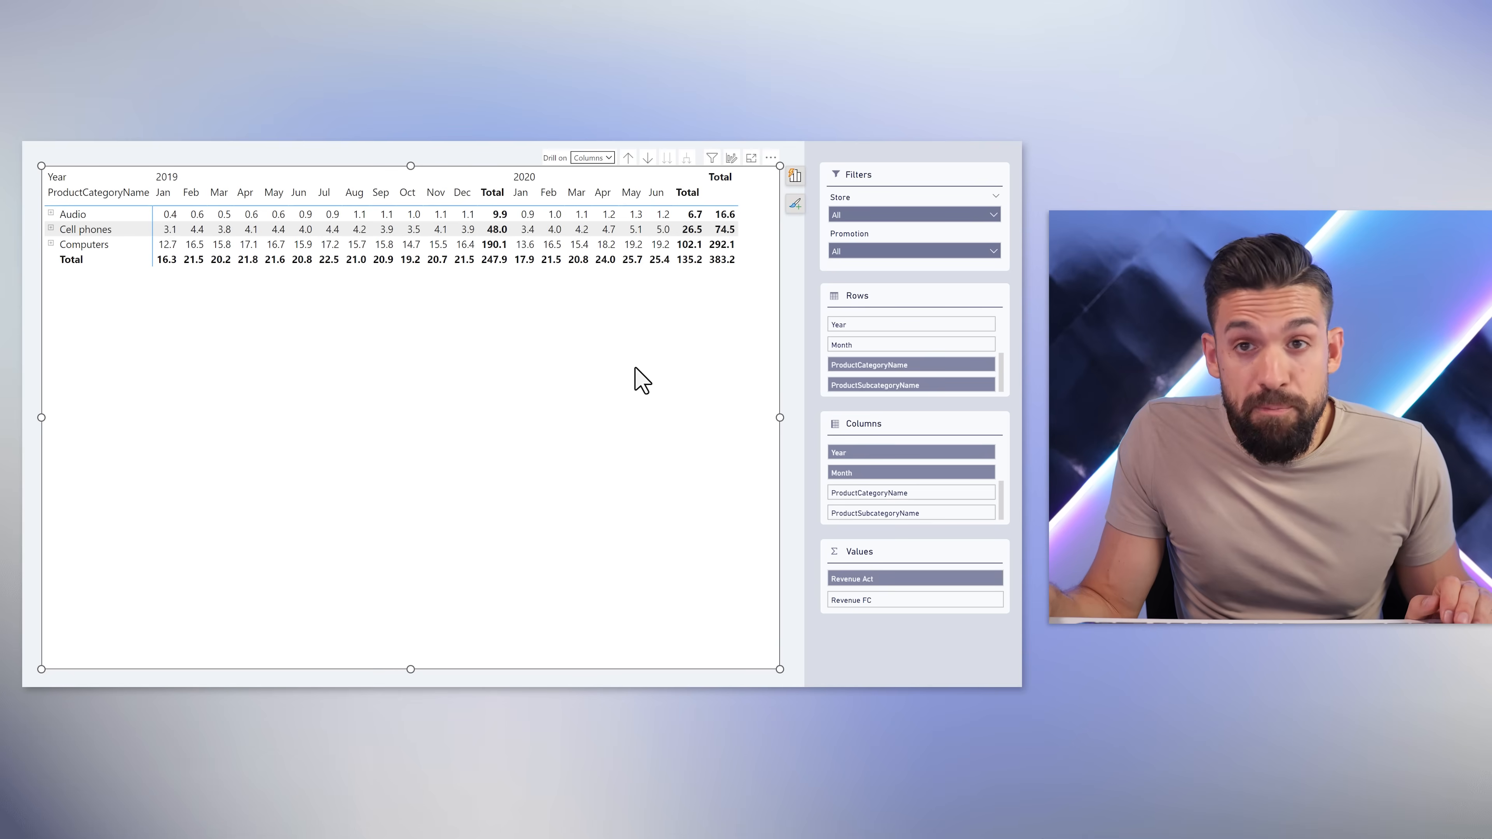
Drill the matrix columns back up to the year level and update the Collapse All Levels bookmark with this state.
left_click(629, 158)
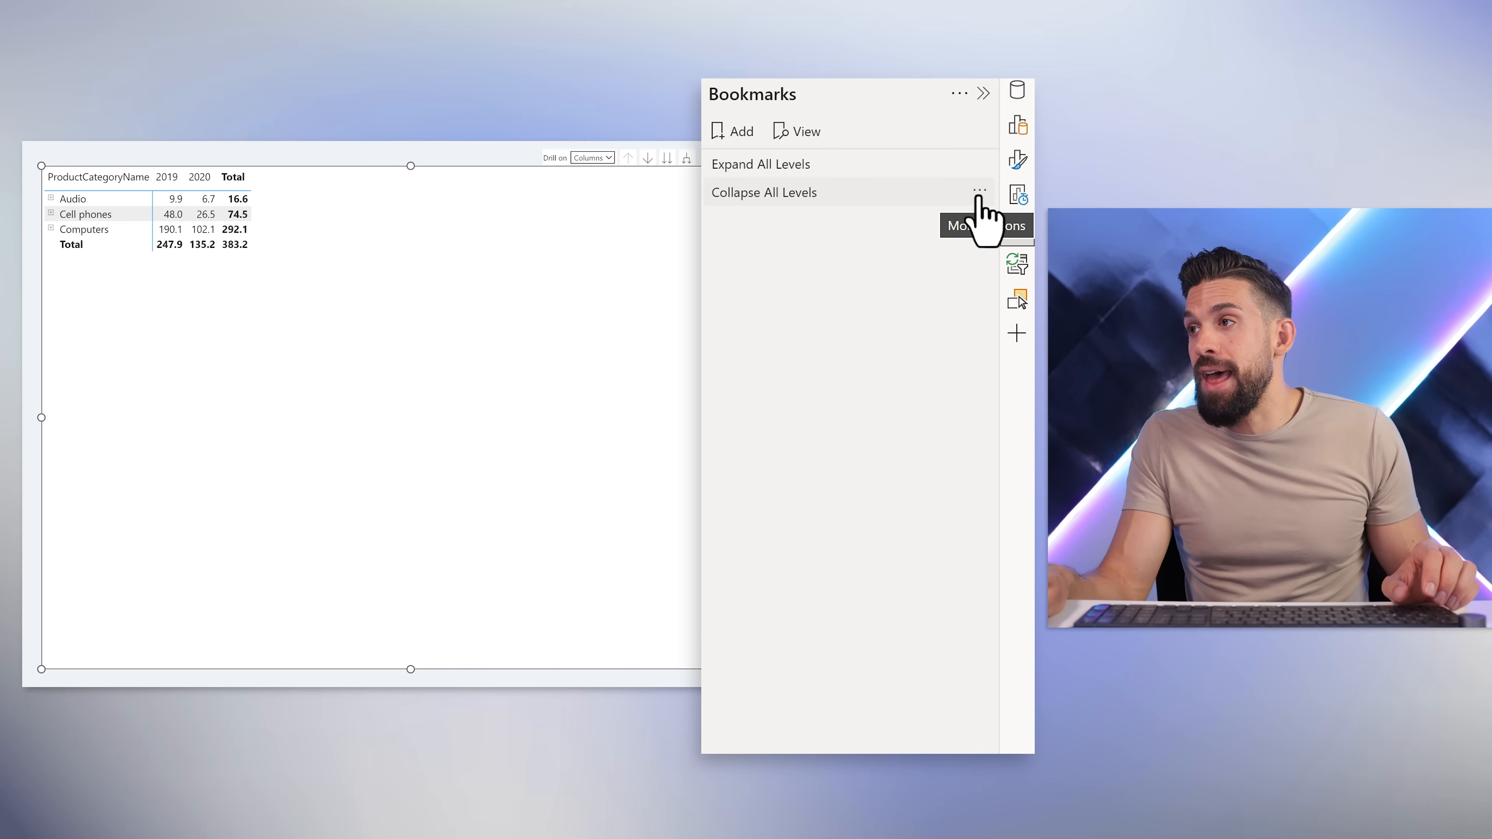
left_click(977, 194)
left_click(857, 211)
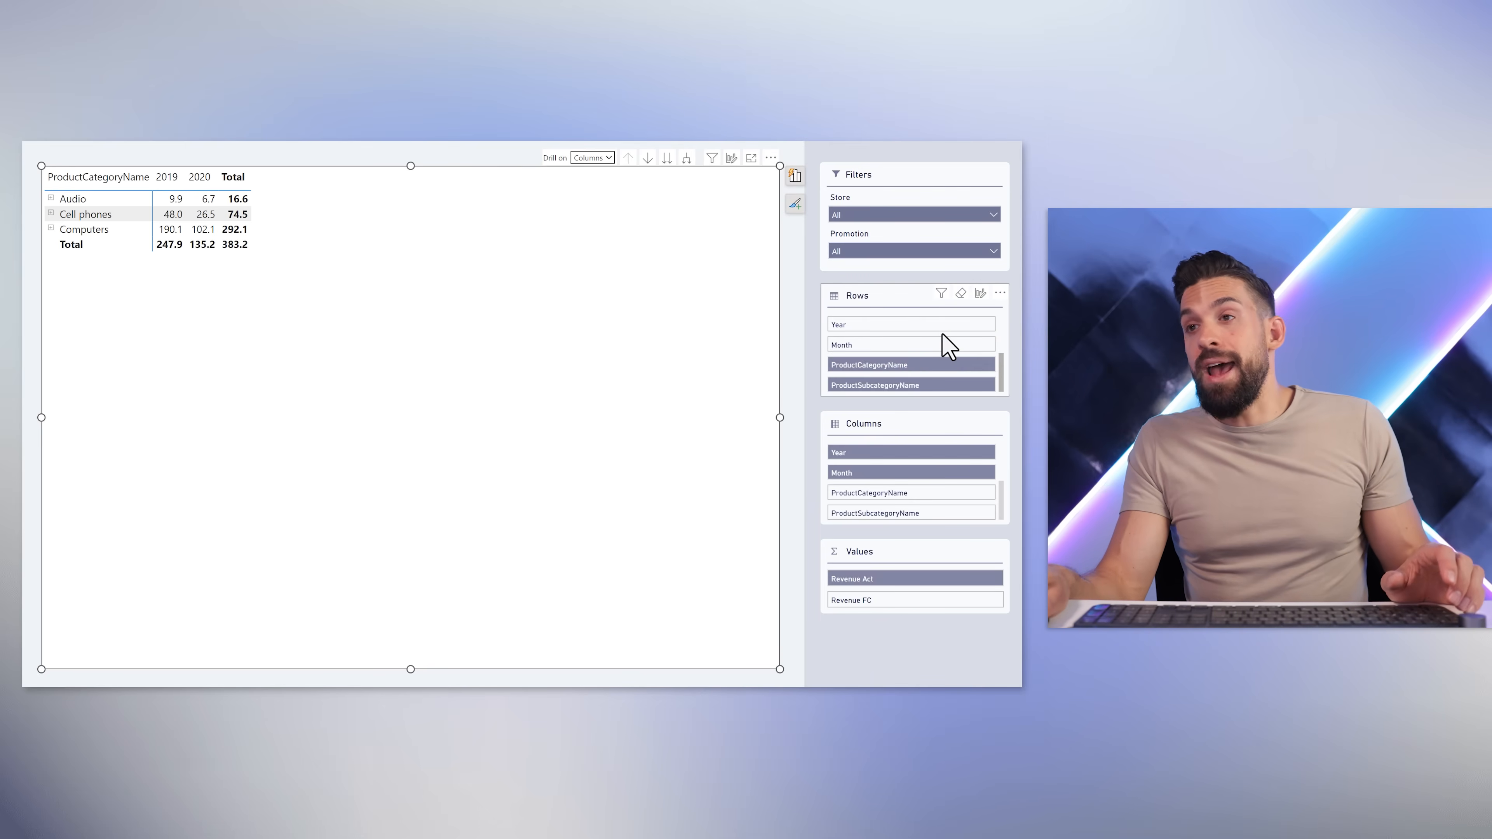
Clear all selections in the Rows, Columns and Values slicers.
left_click(961, 293)
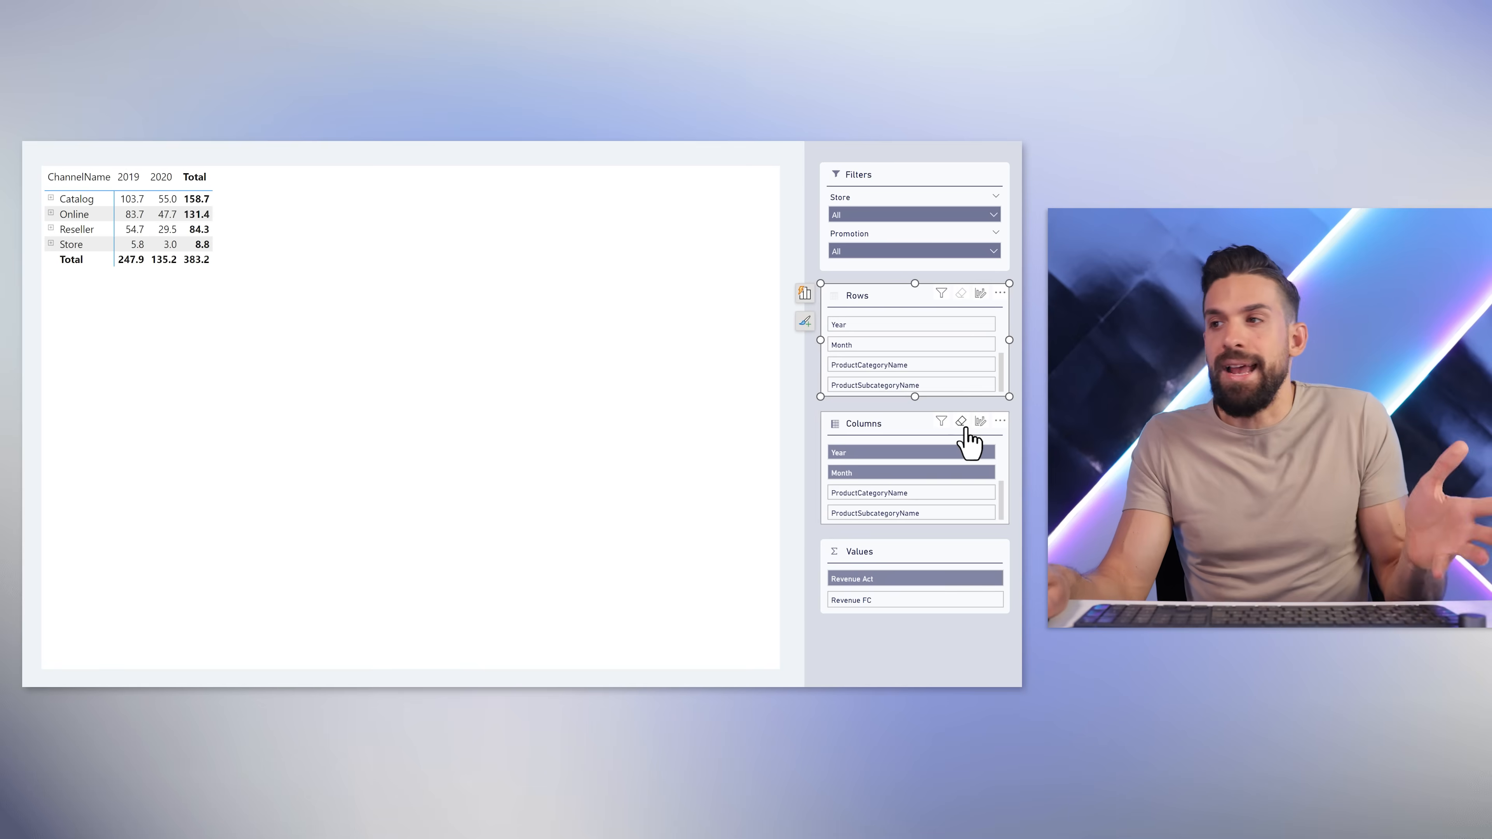
left_click(962, 422)
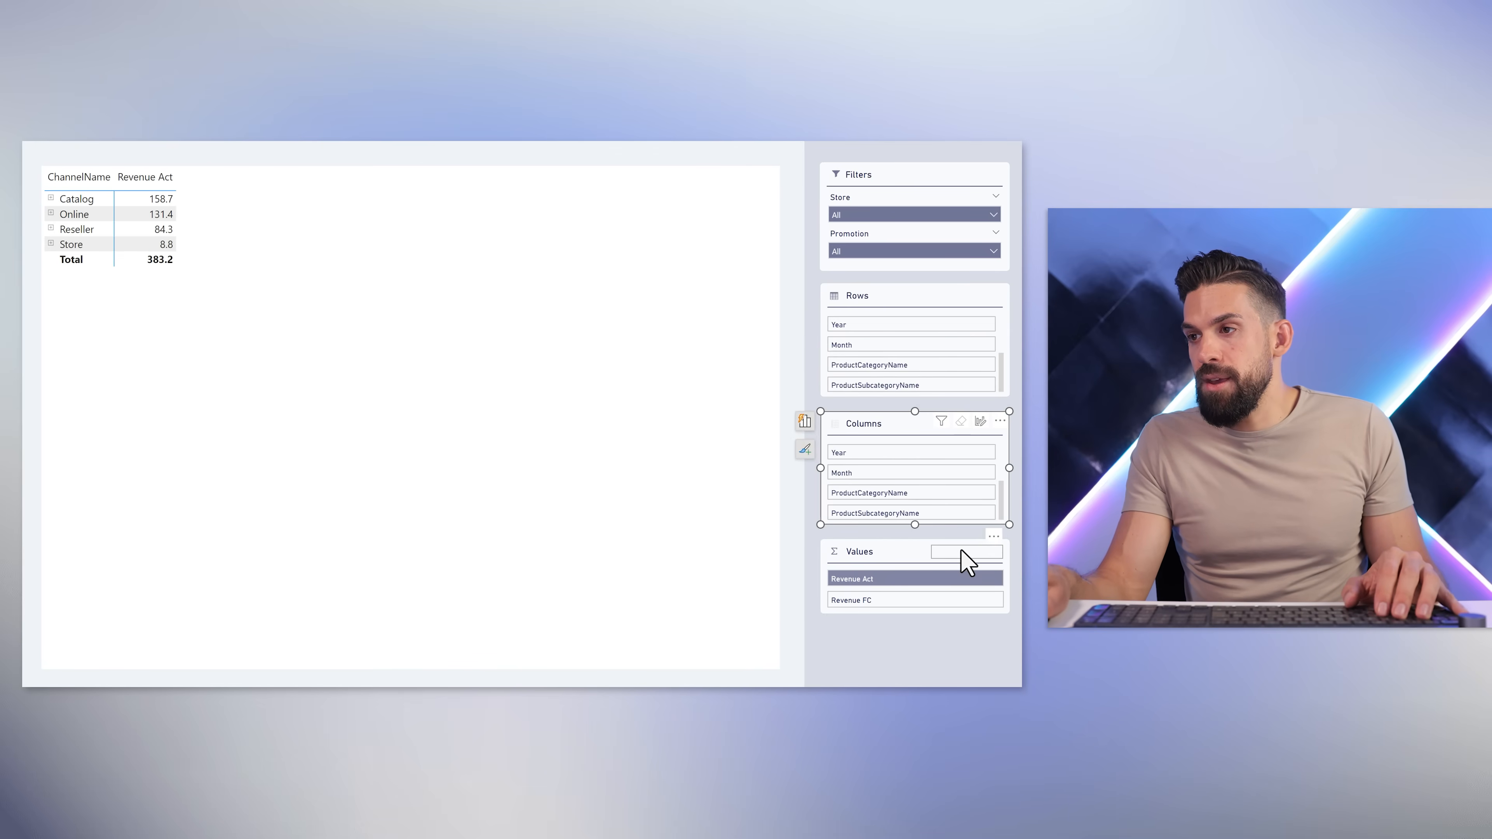
left_click(960, 550)
Expand the matrix down to its lowest level on both rows and columns.
left_click(729, 323)
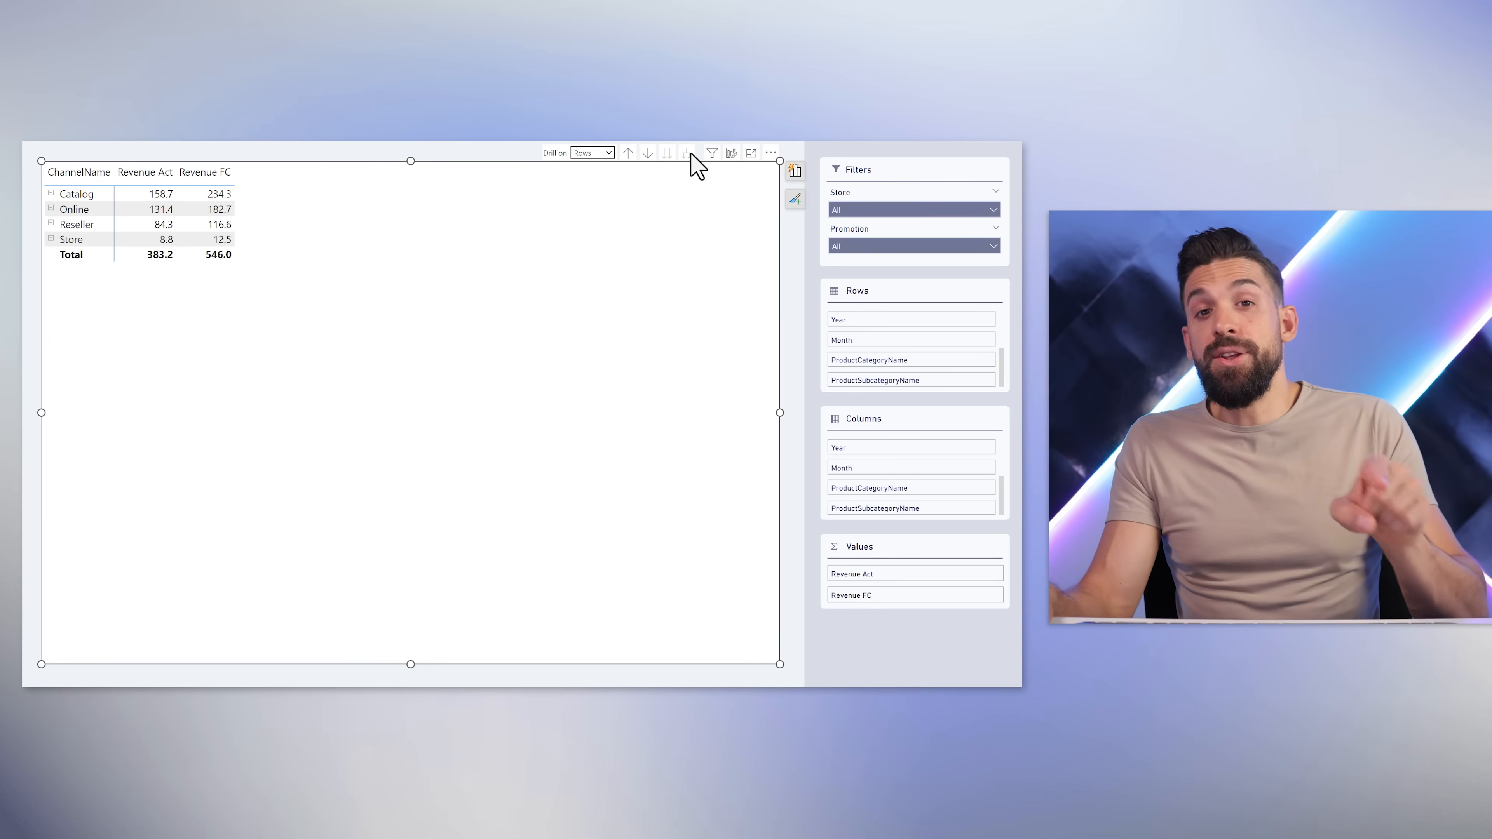
left_click(690, 154)
left_click(609, 153)
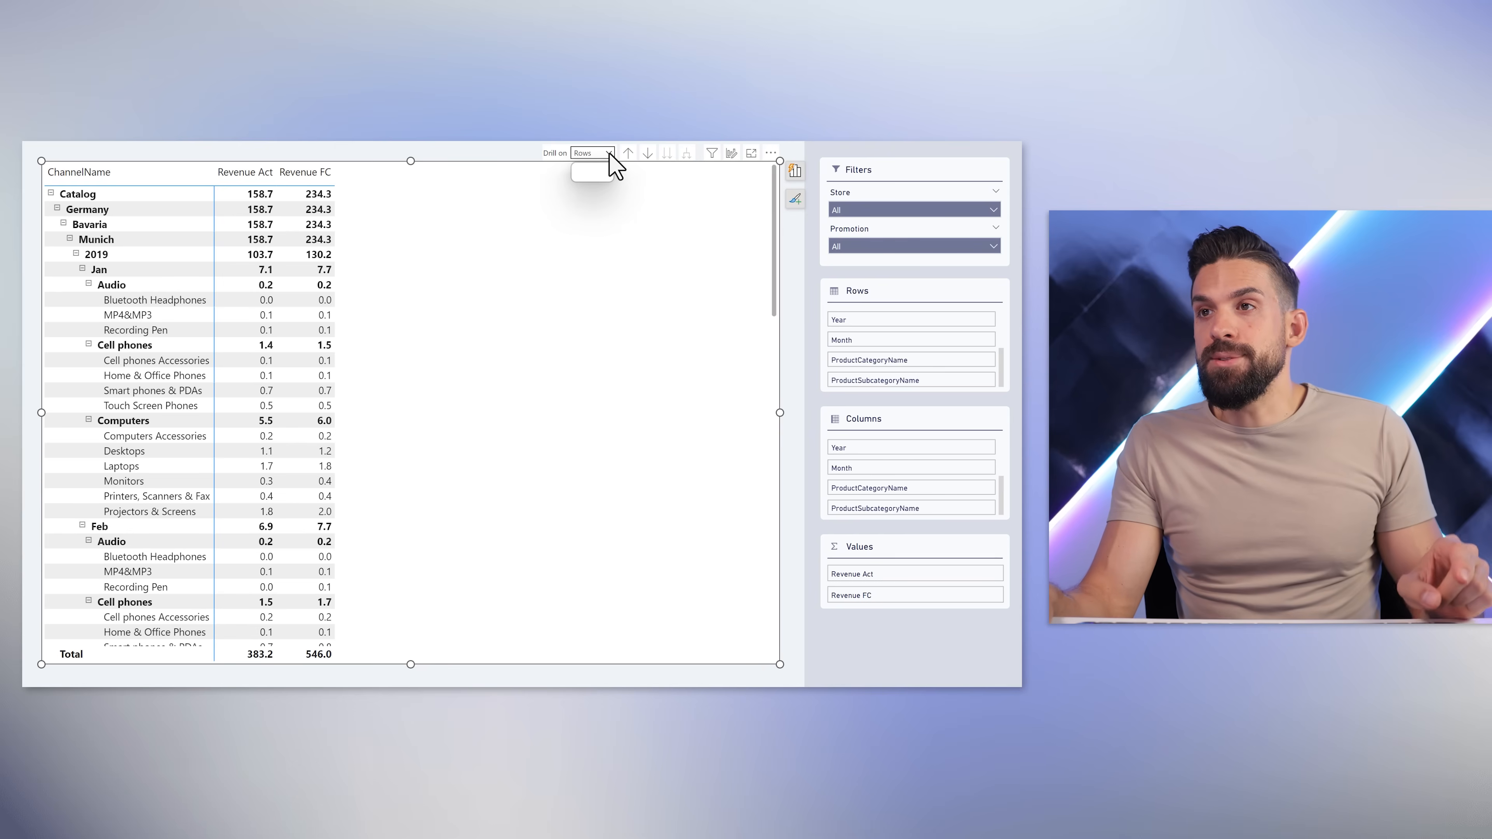
left_click(624, 176)
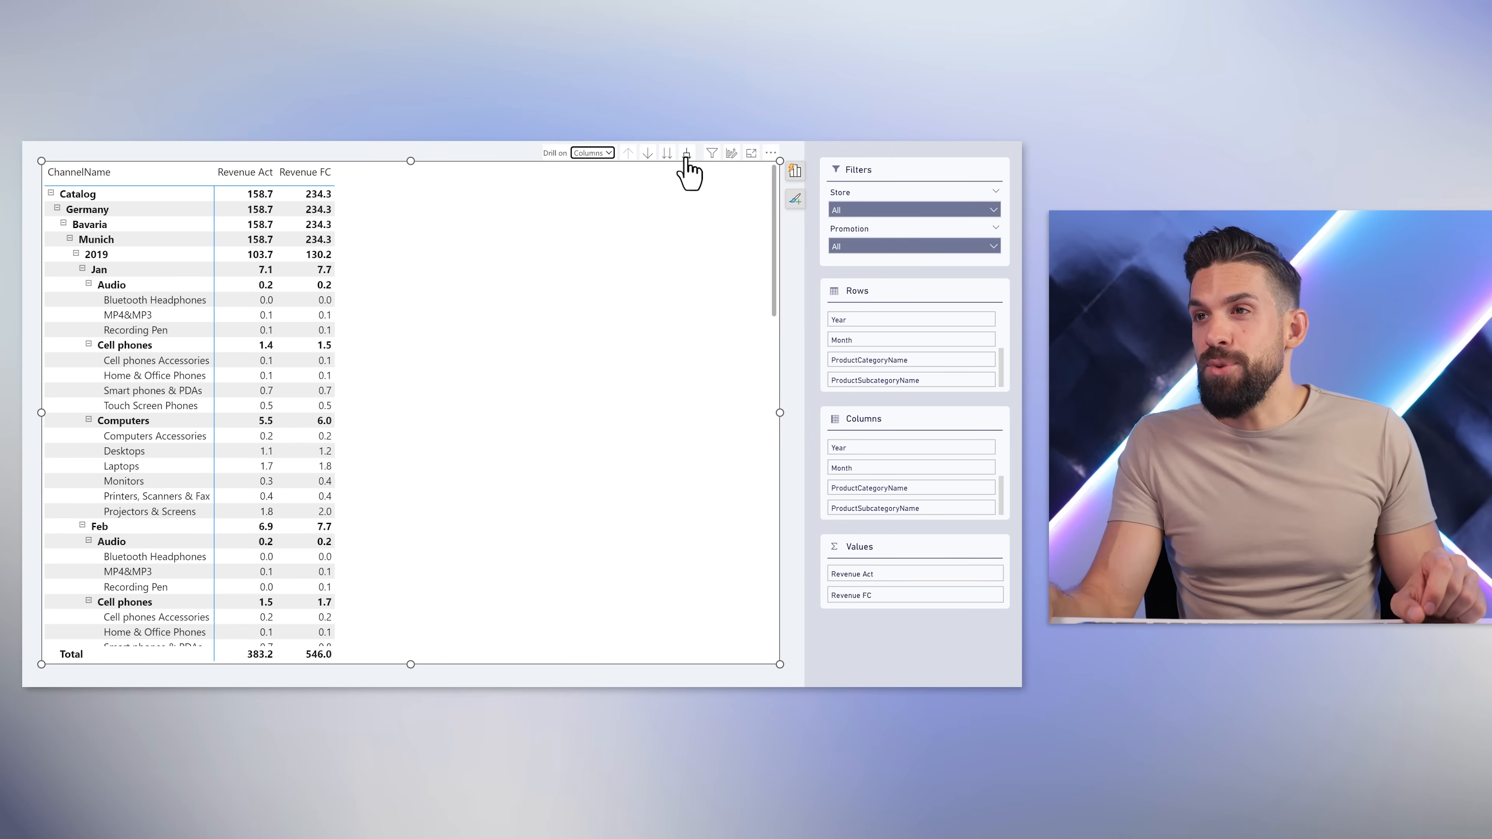
left_click(687, 158)
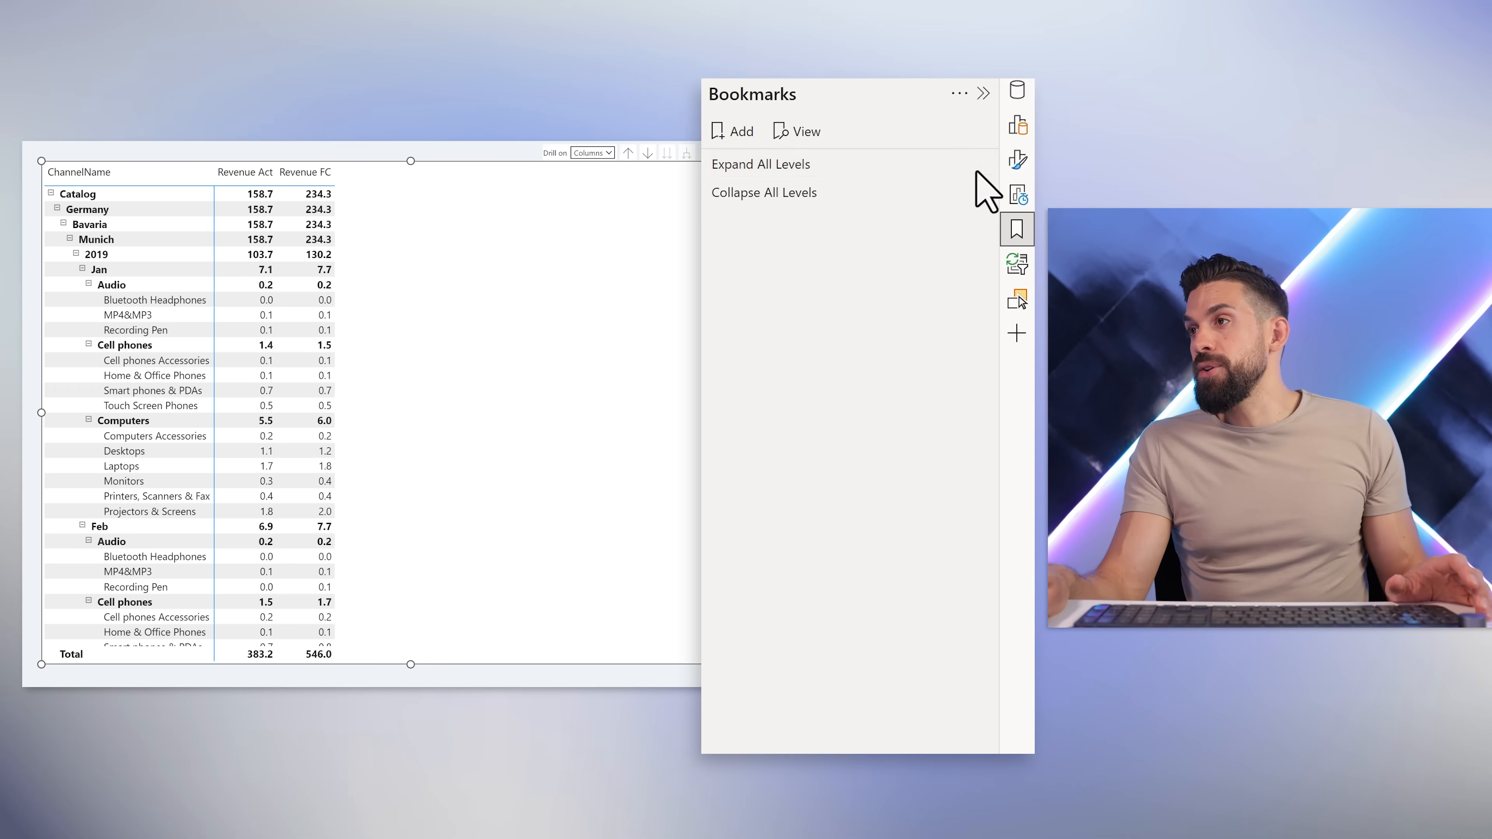
Update the Expand All Levels bookmark with the expanded matrix state and test both bookmarks.
left_click(979, 167)
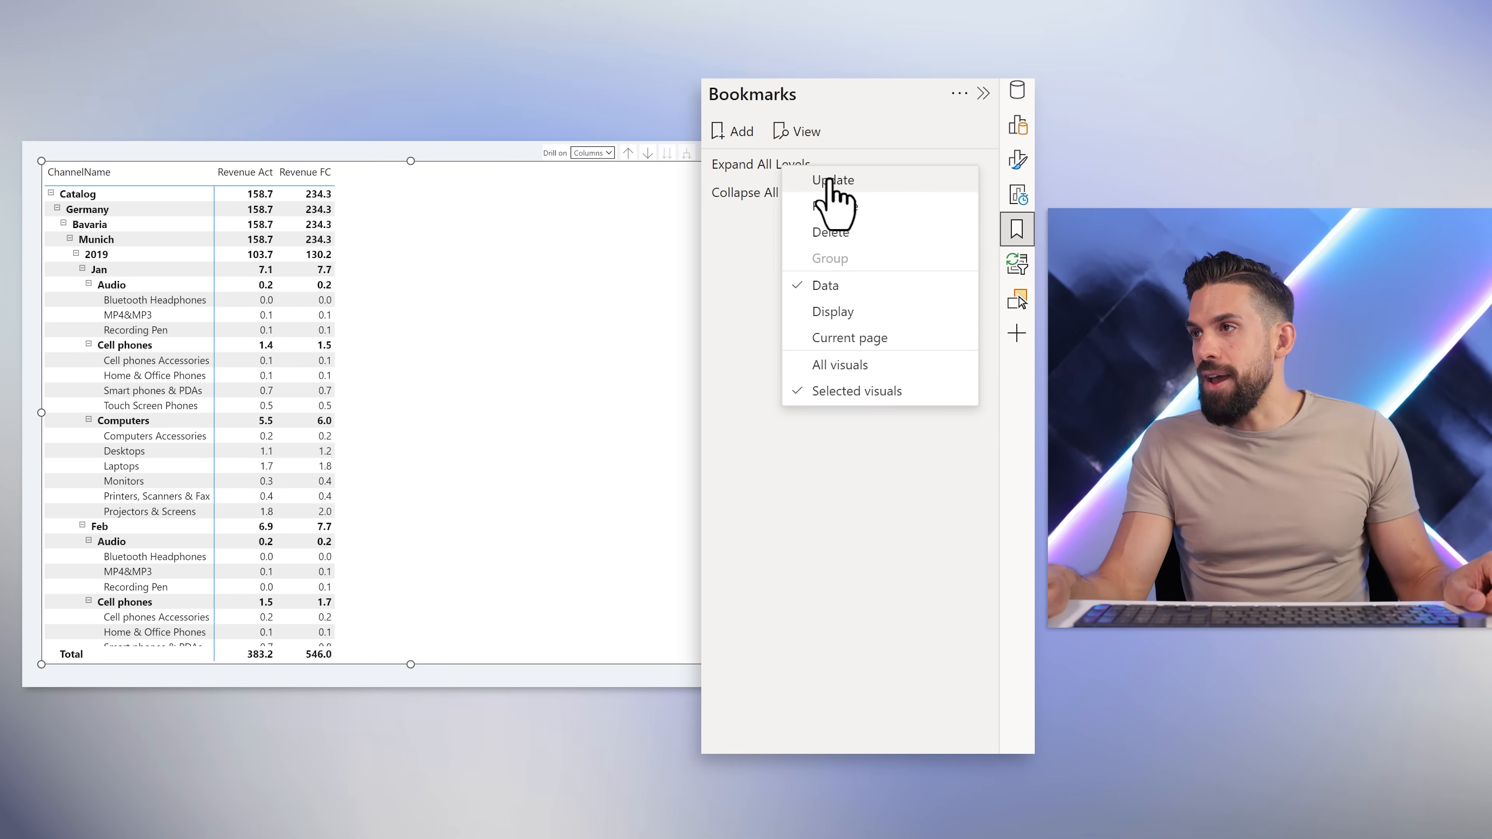
left_click(833, 183)
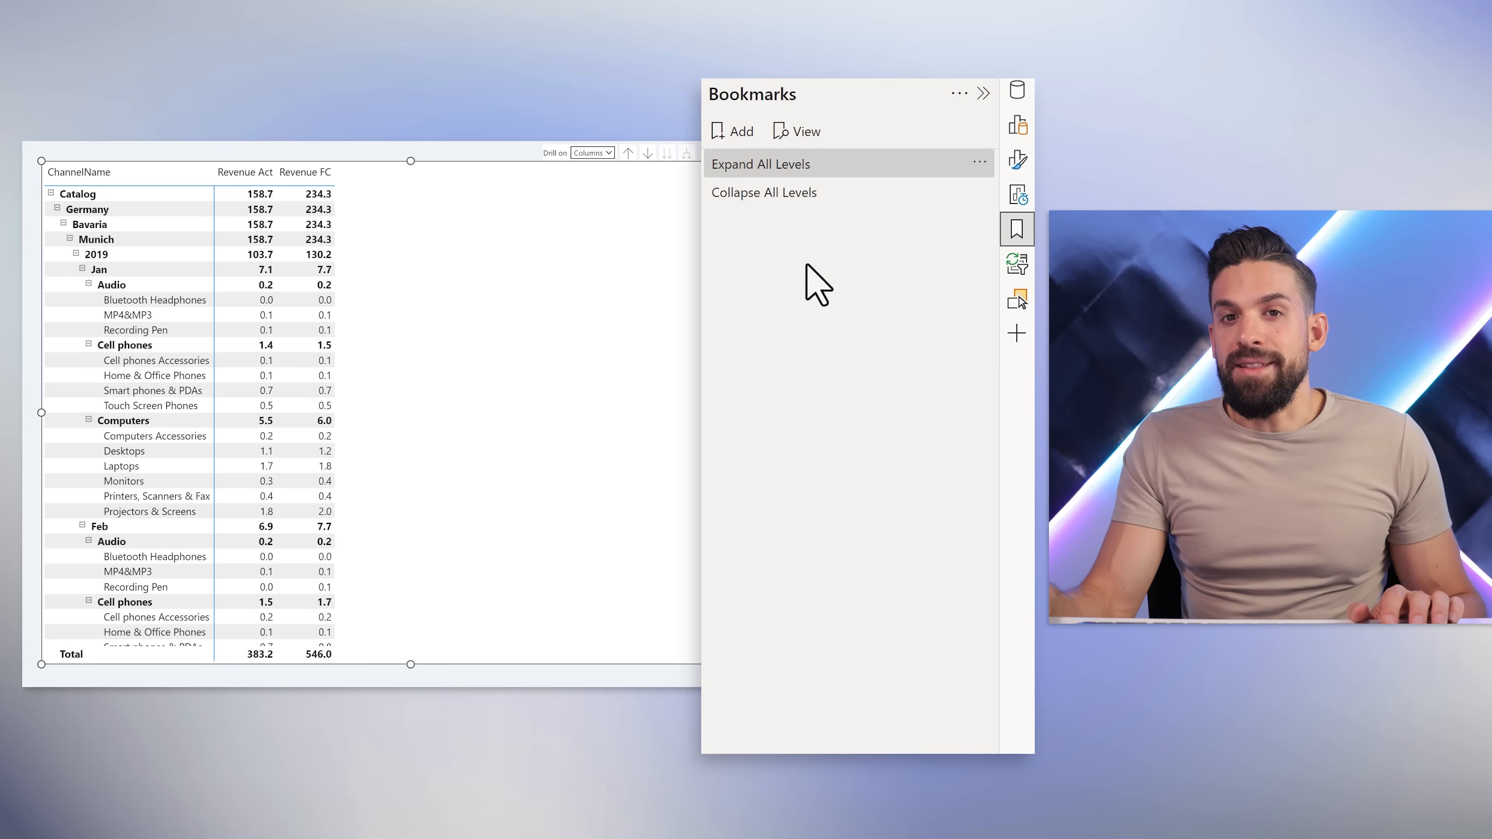
left_click(810, 192)
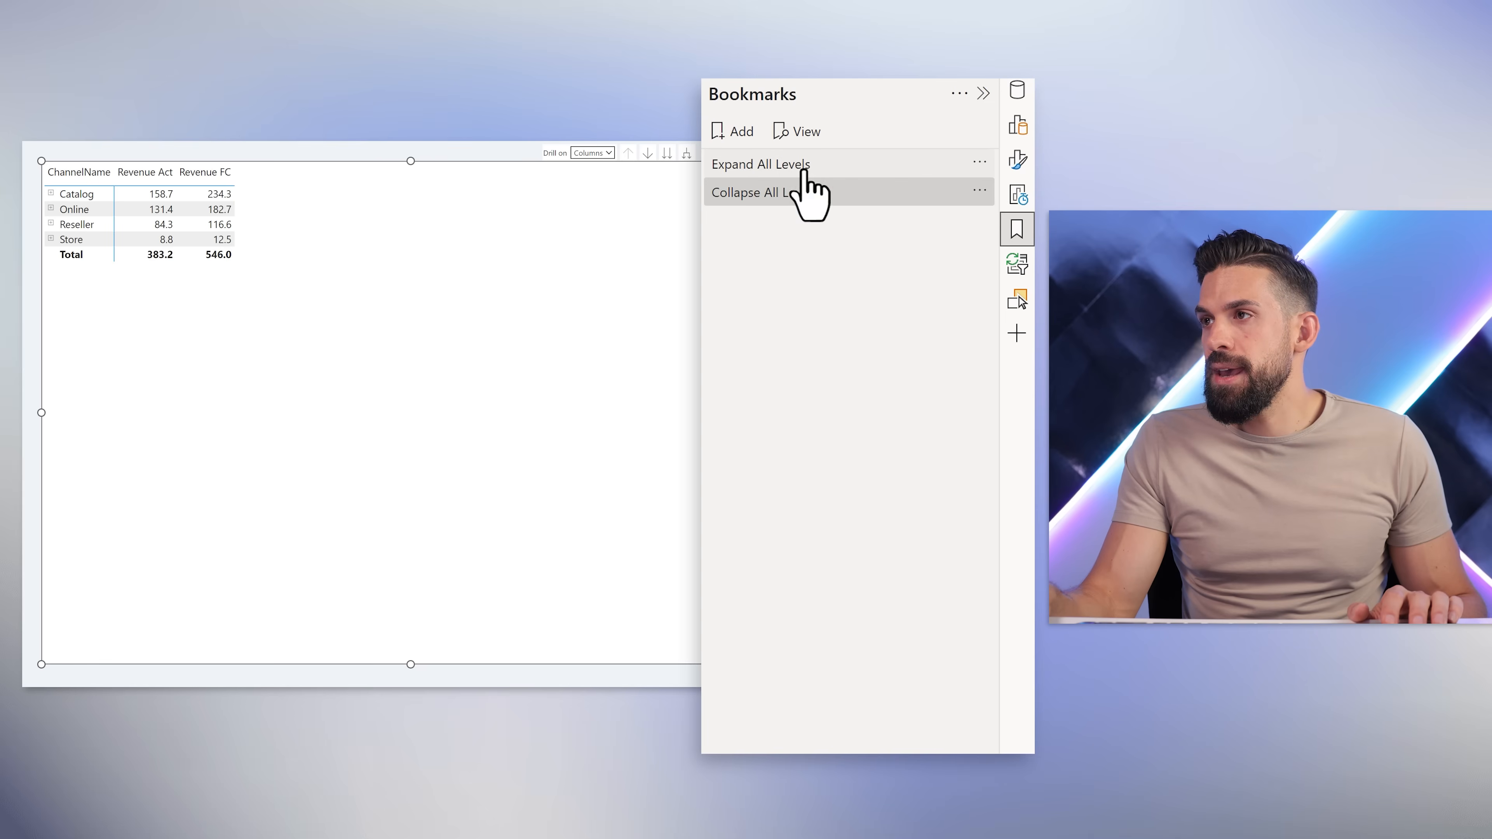
left_click(803, 168)
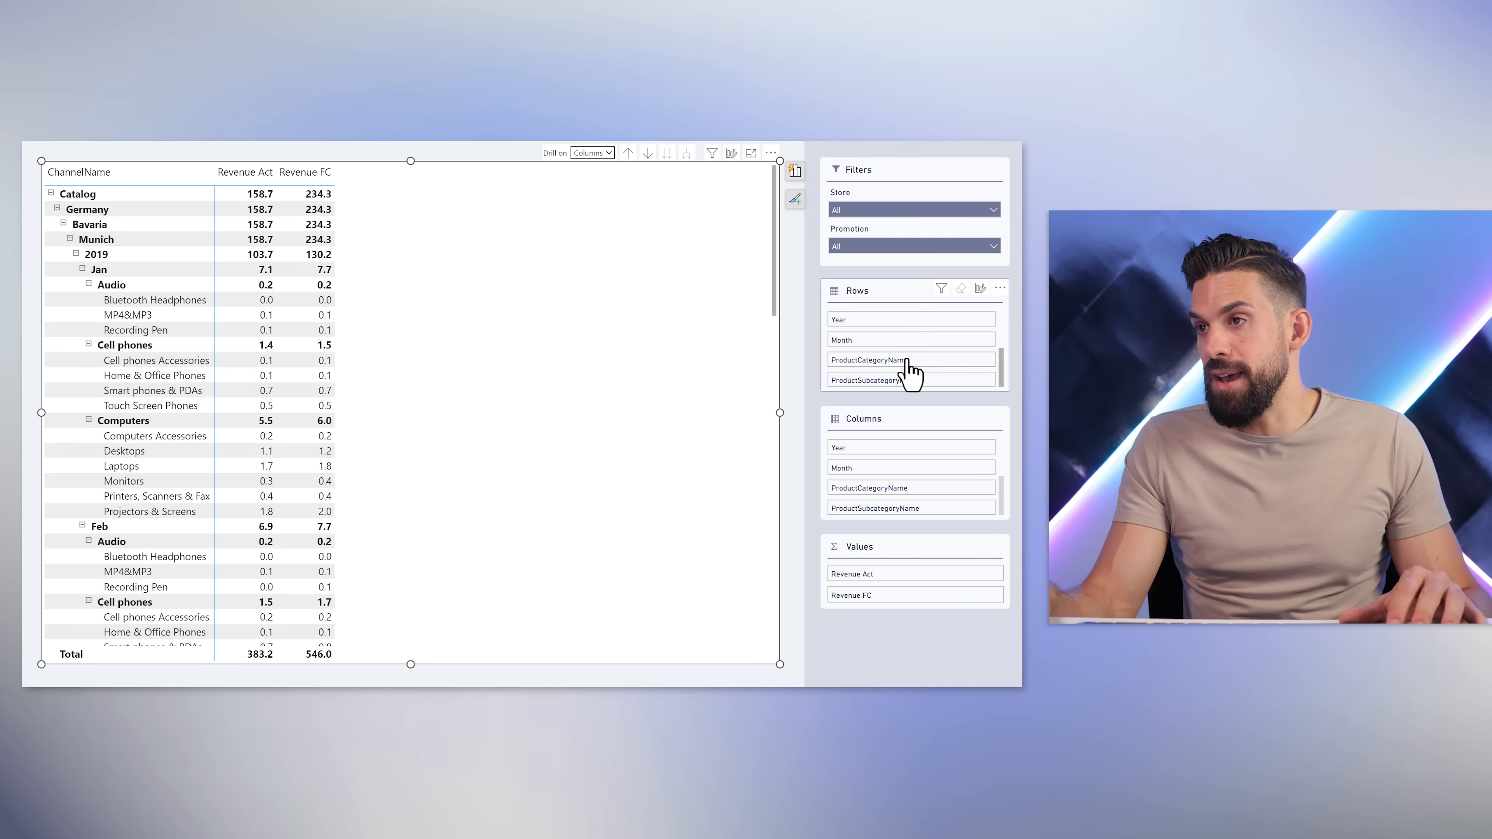
Select ProductCategoryName in the Rows slicer, Year in the Columns slicer and Revenue Act in the Values slicer.
left_click(906, 360)
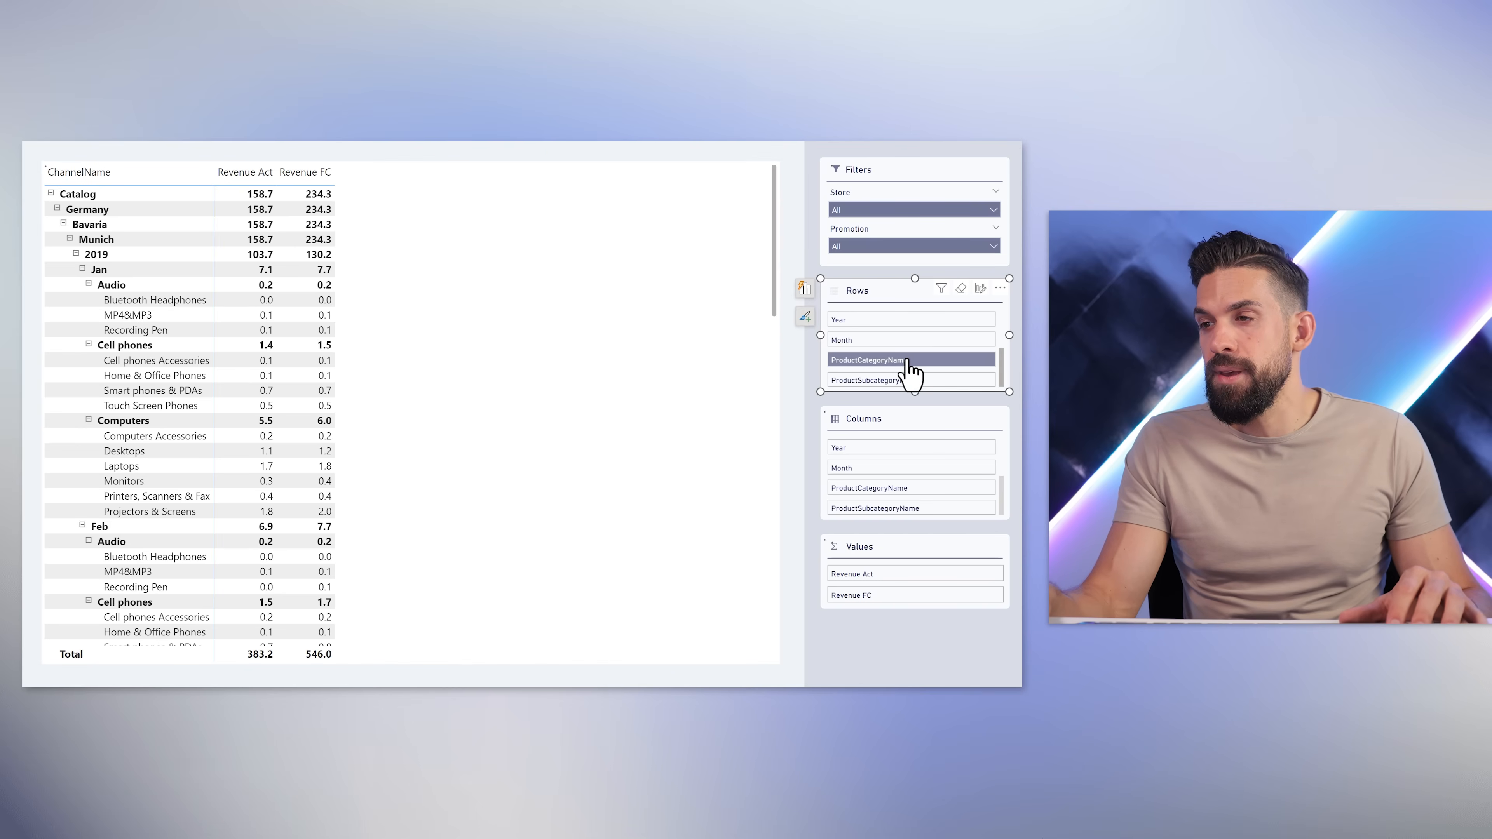
left_click(869, 450)
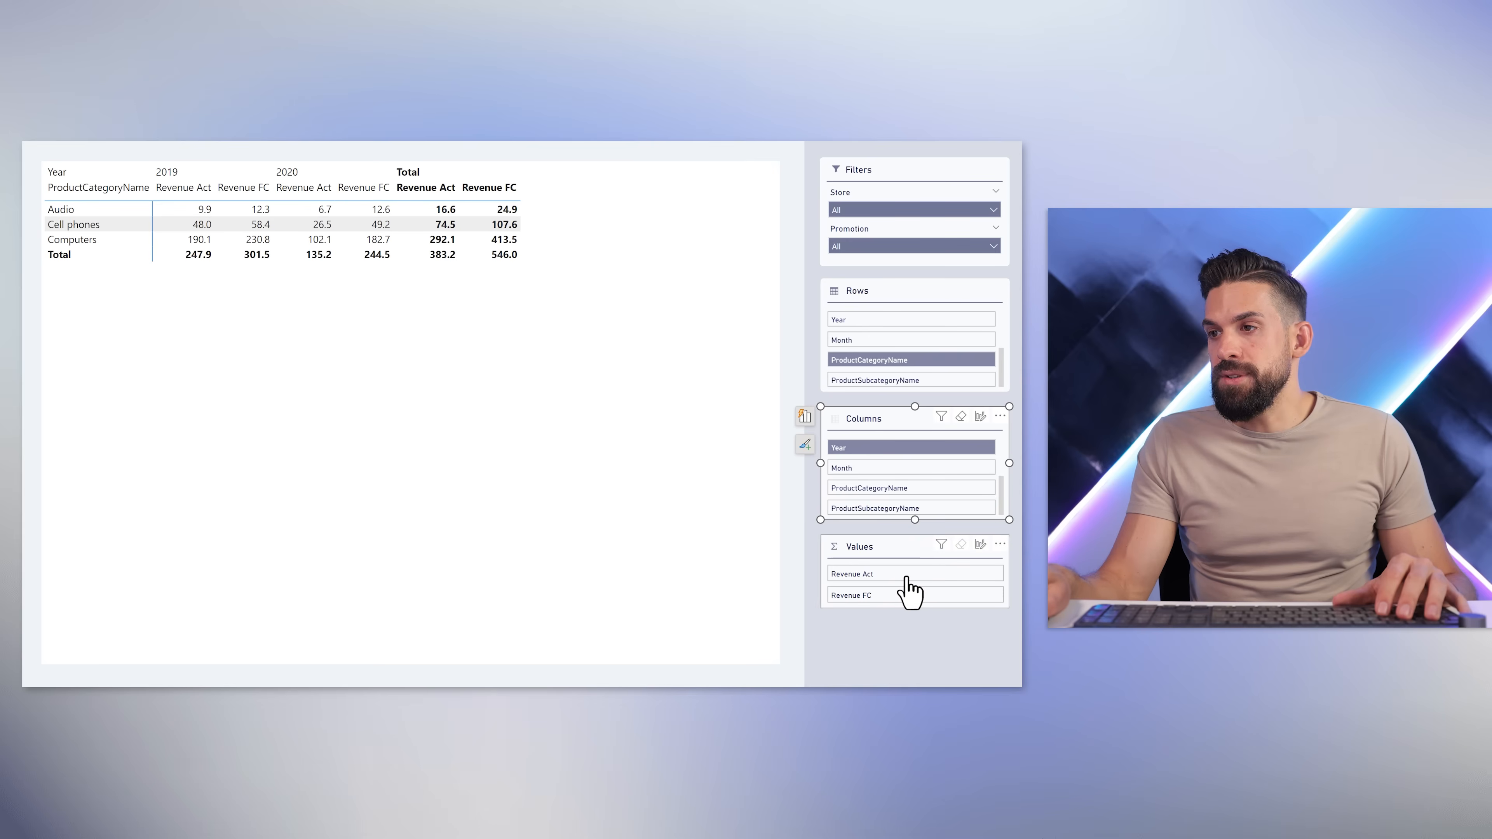
left_click(907, 575)
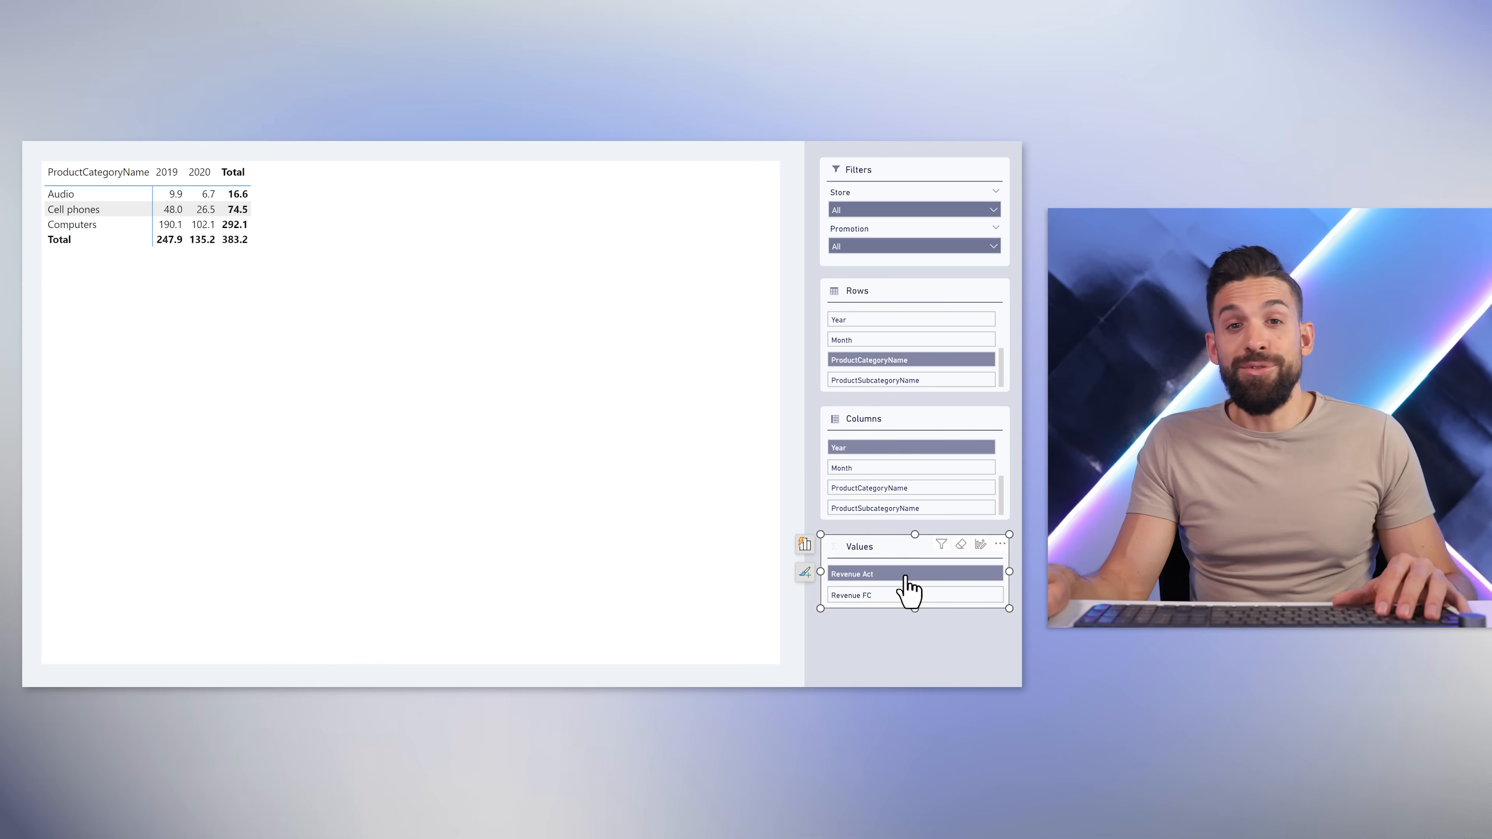
Add Month to the columns and ProductSubcategoryName to the rows, testing the expand and collapse bookmarks on the matrix.
left_click(853, 469)
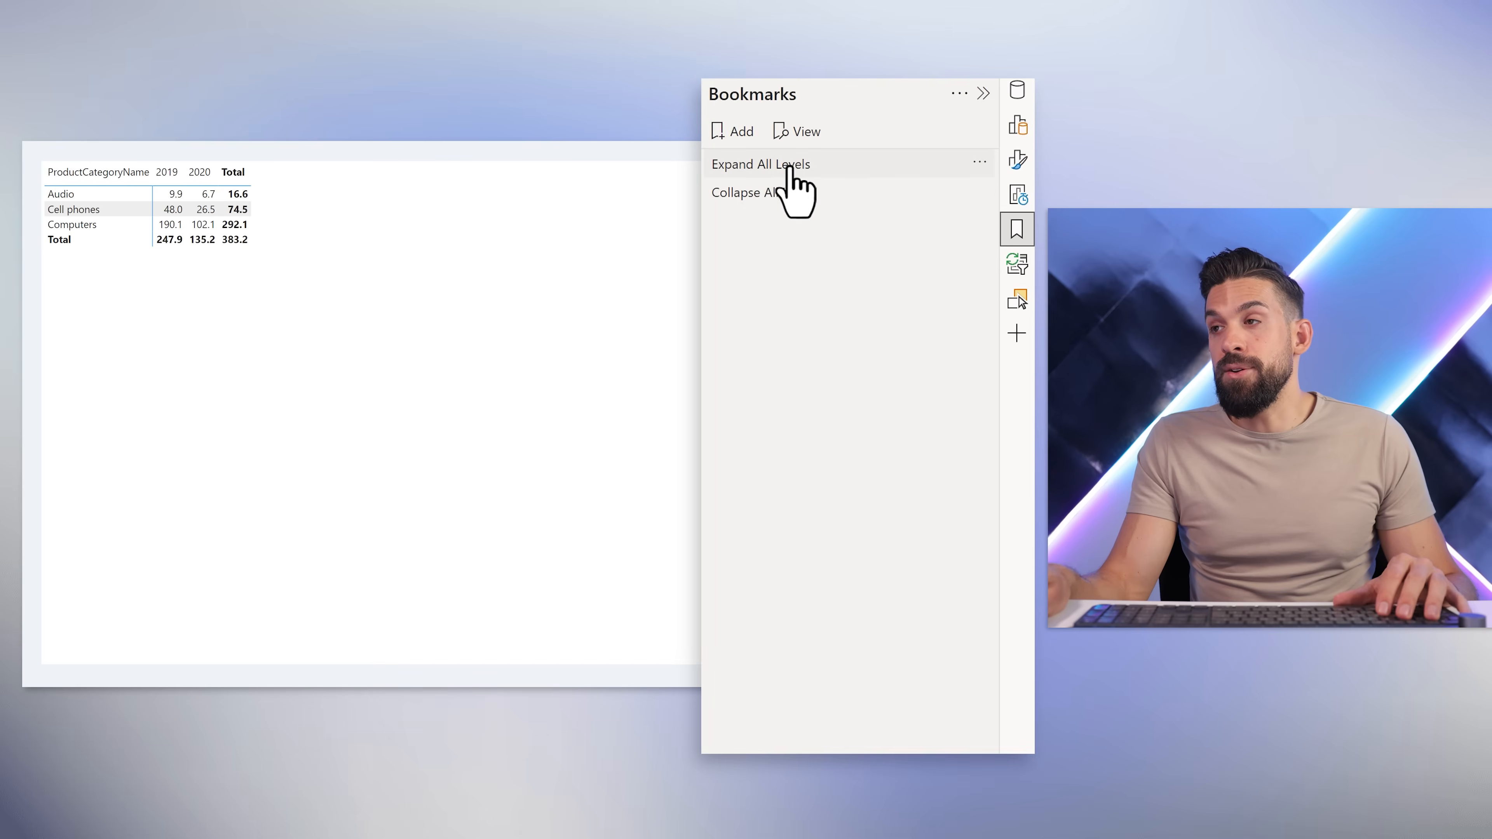
left_click(792, 166)
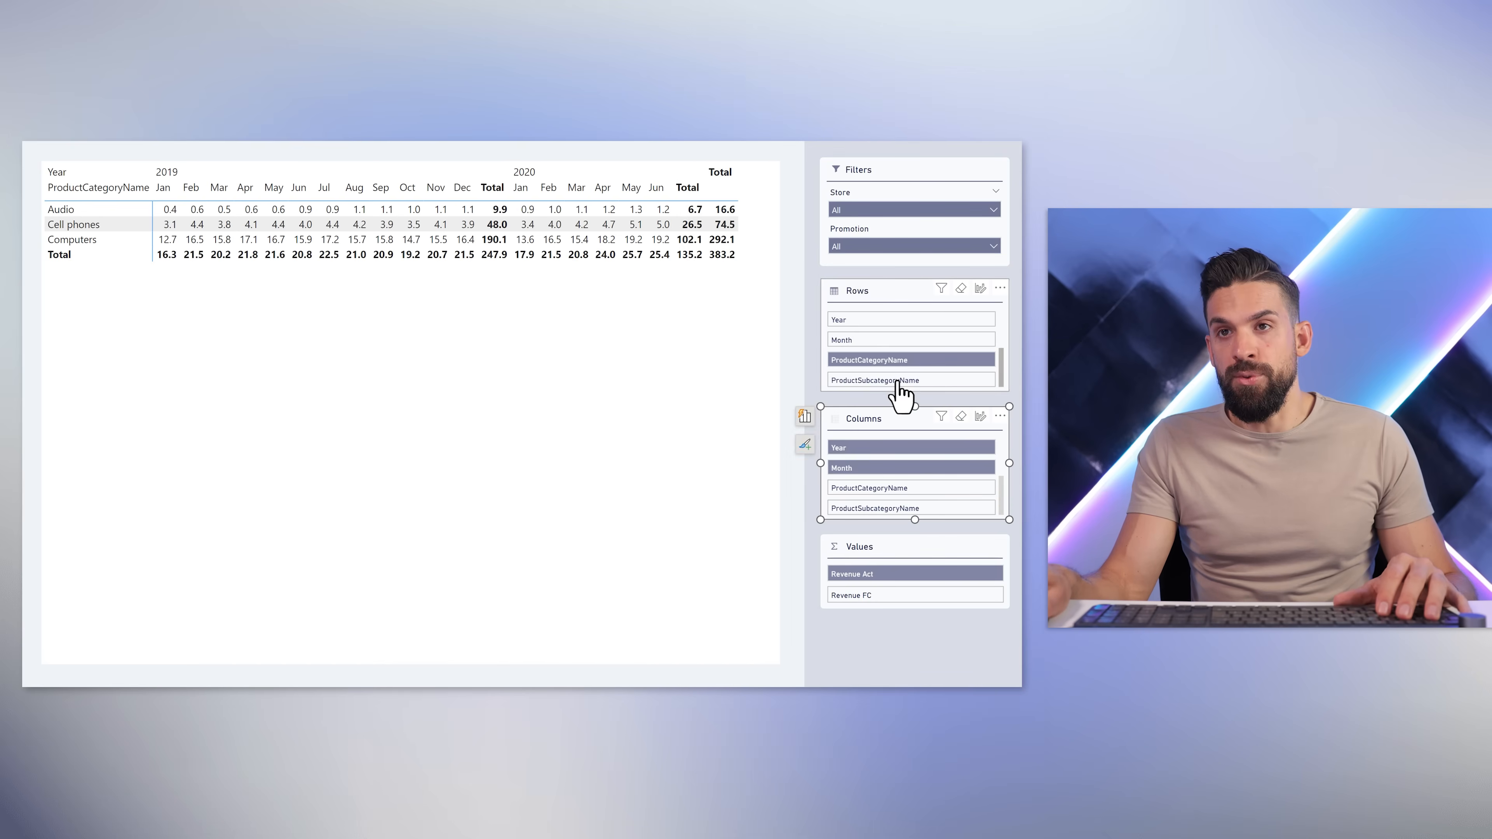
left_click(897, 381, "ctrl")
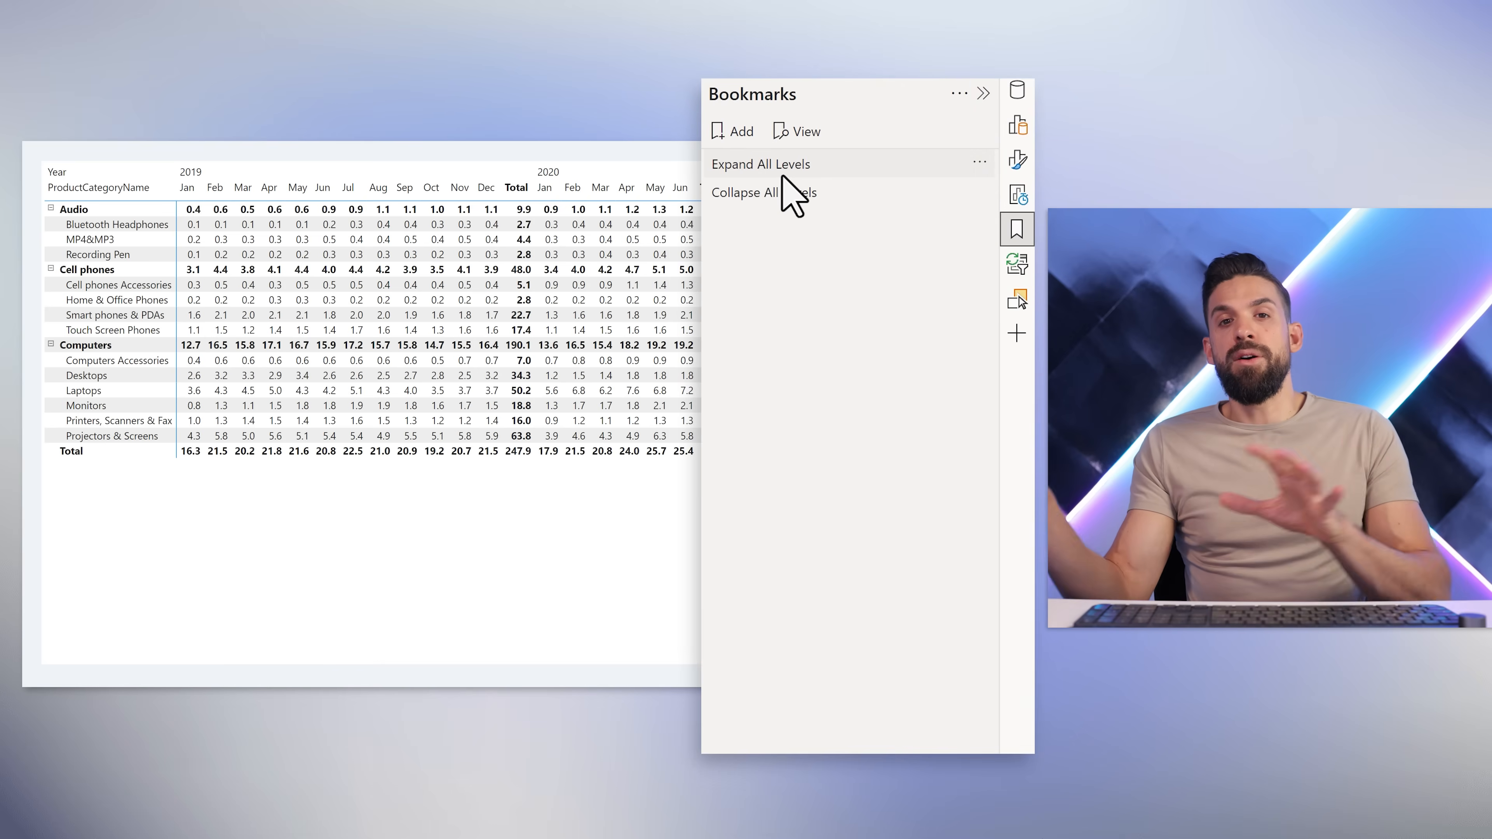
left_click(798, 193)
left_click(793, 165)
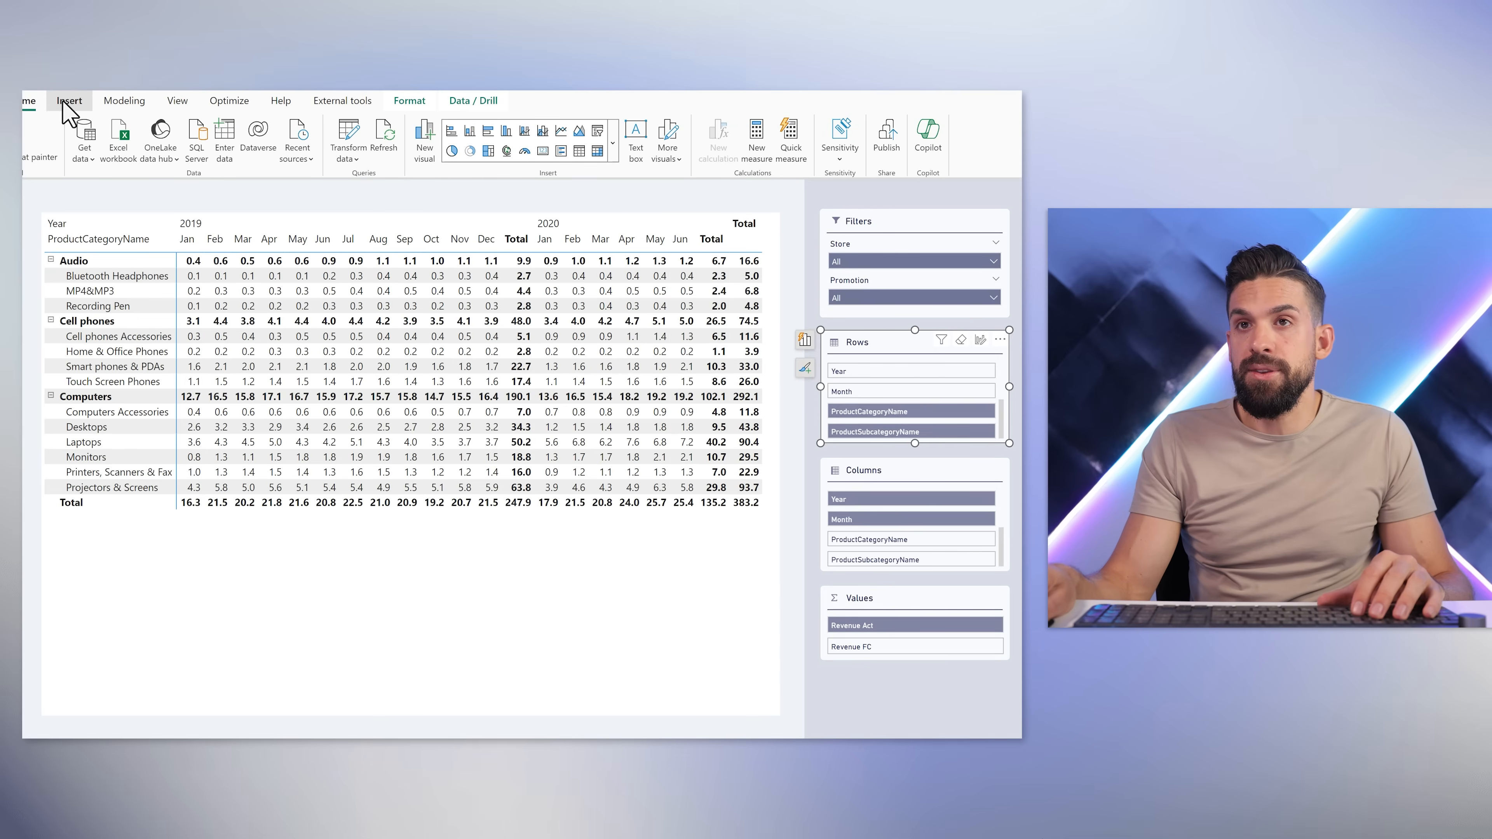
Insert a bookmark navigator, place it below the Values slicer and narrow it to the slicer's width.
left_click(69, 101)
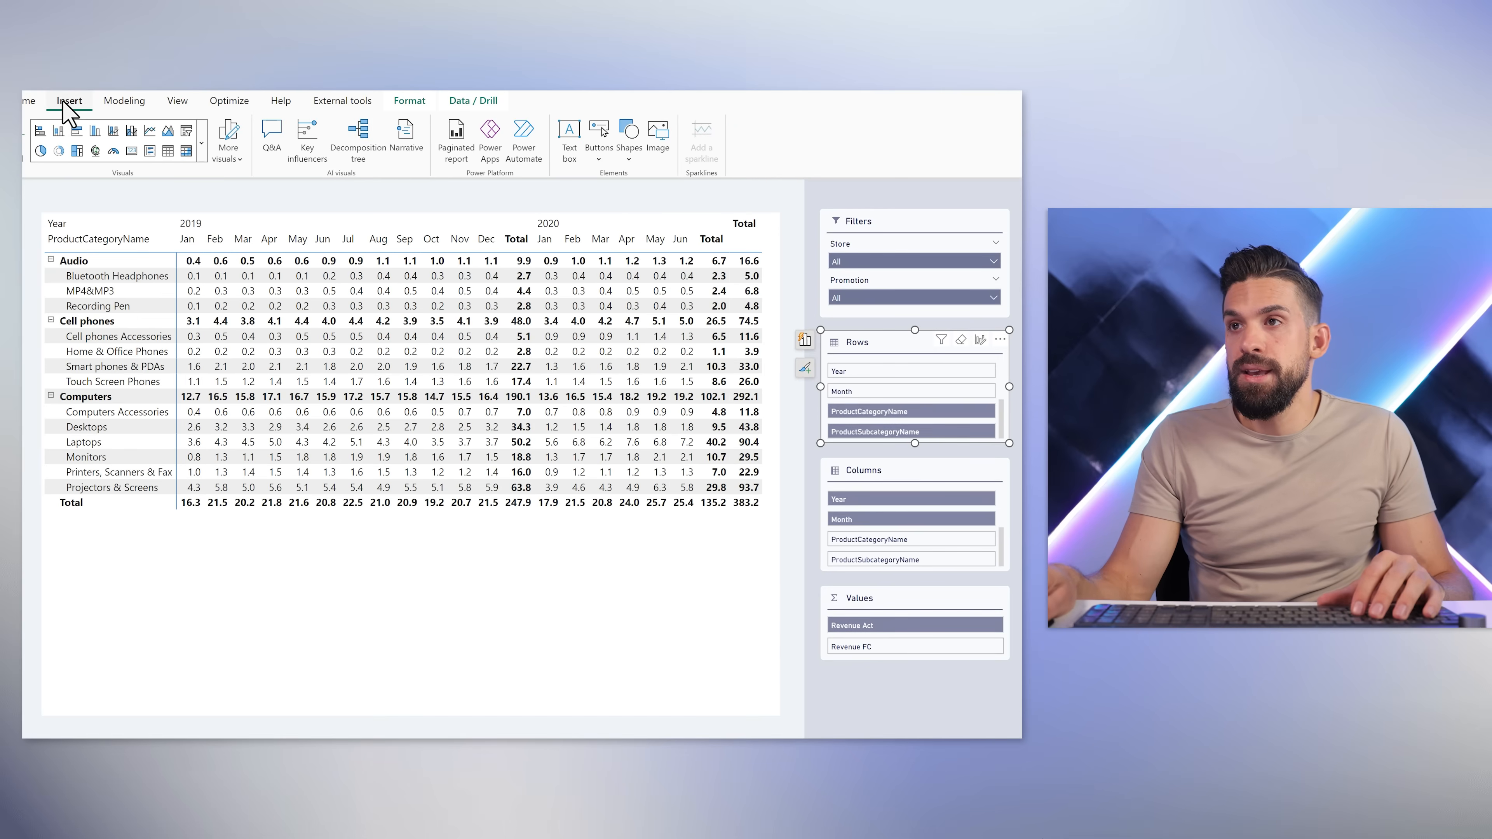
left_click(600, 158)
mouse_move(649, 429)
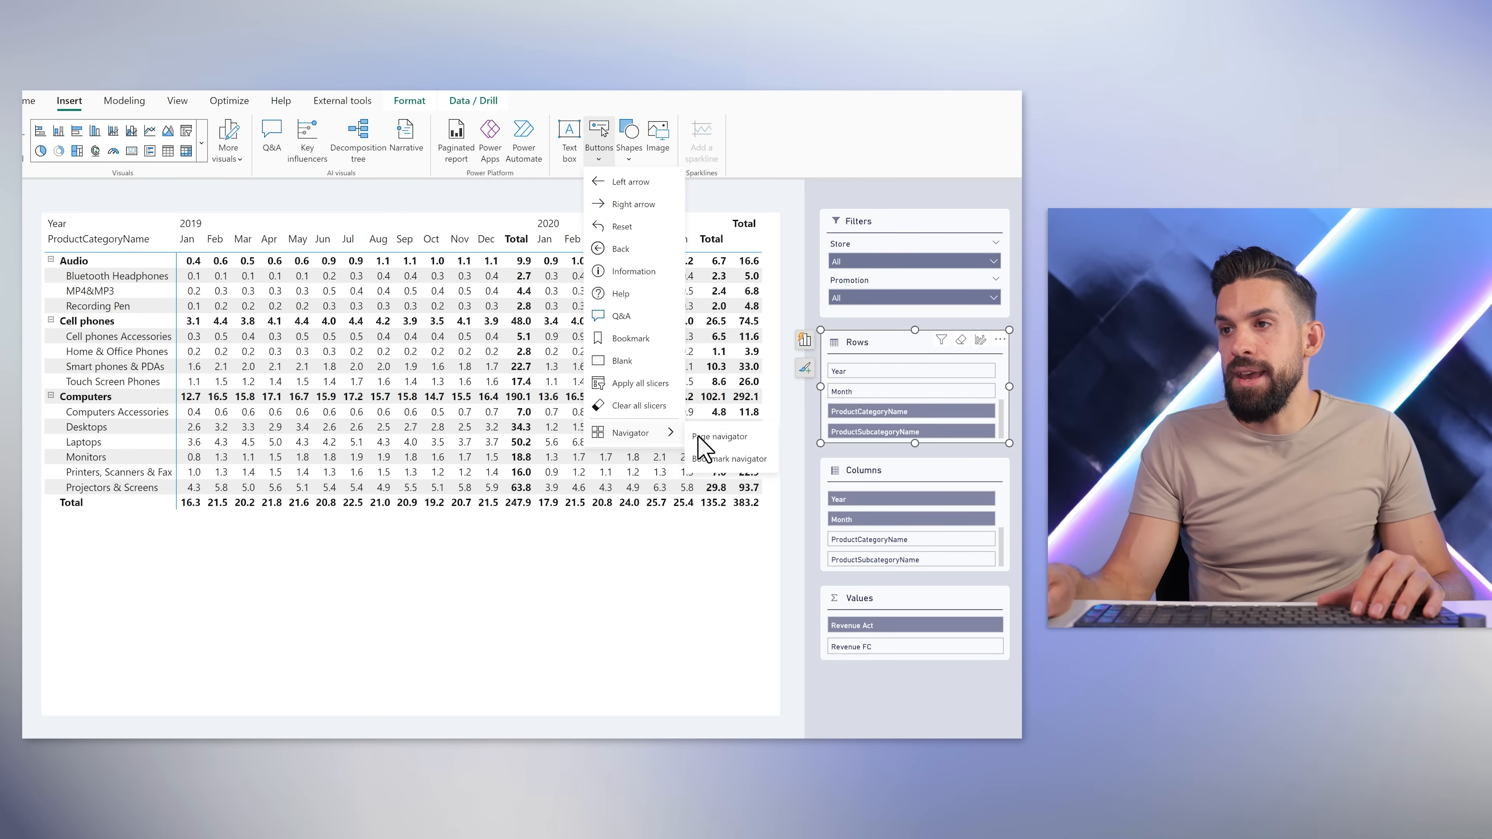
left_click(729, 459)
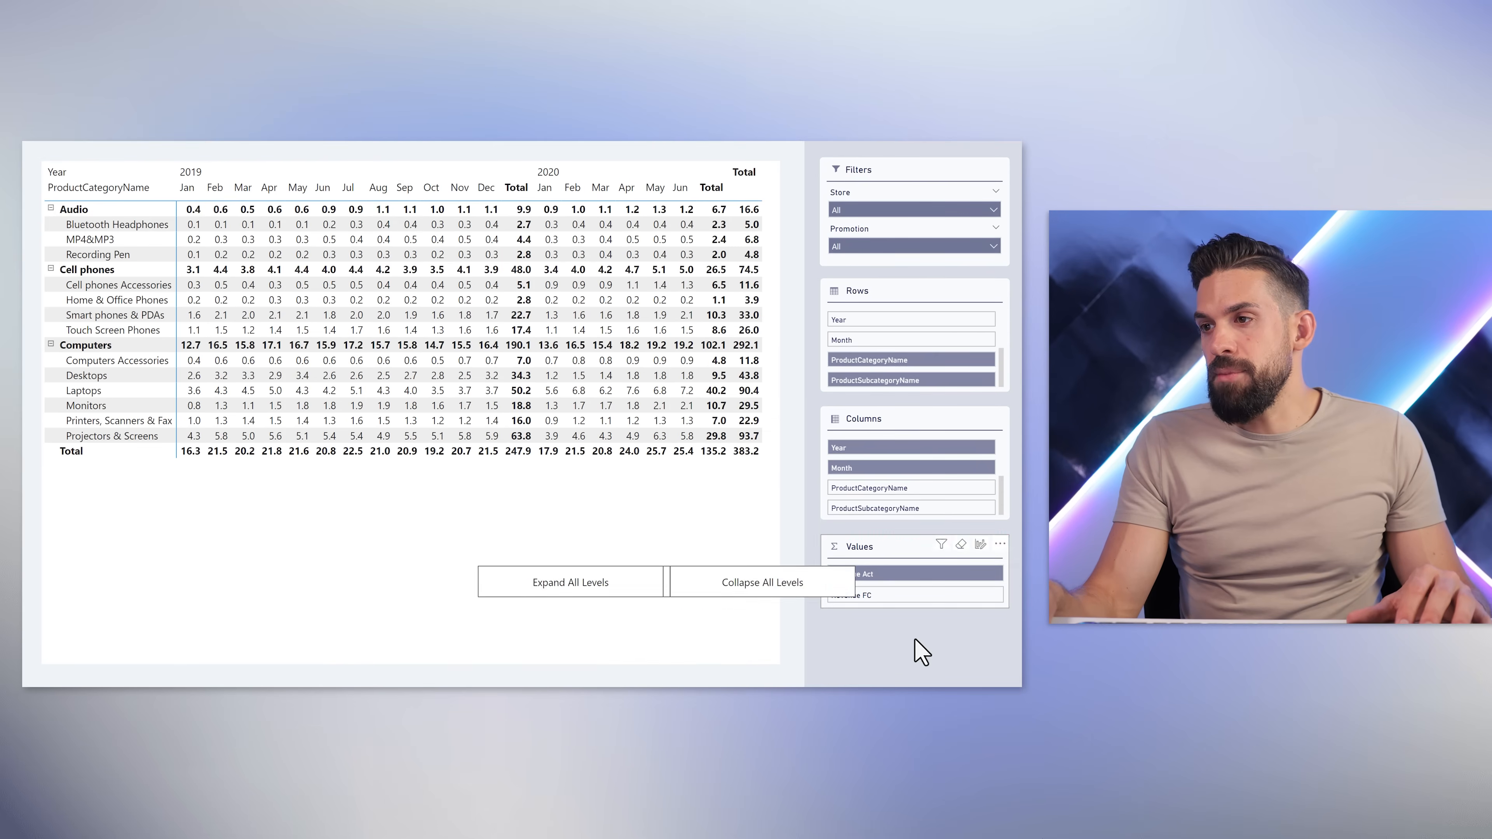
left_click_drag(915, 640, 1005, 660)
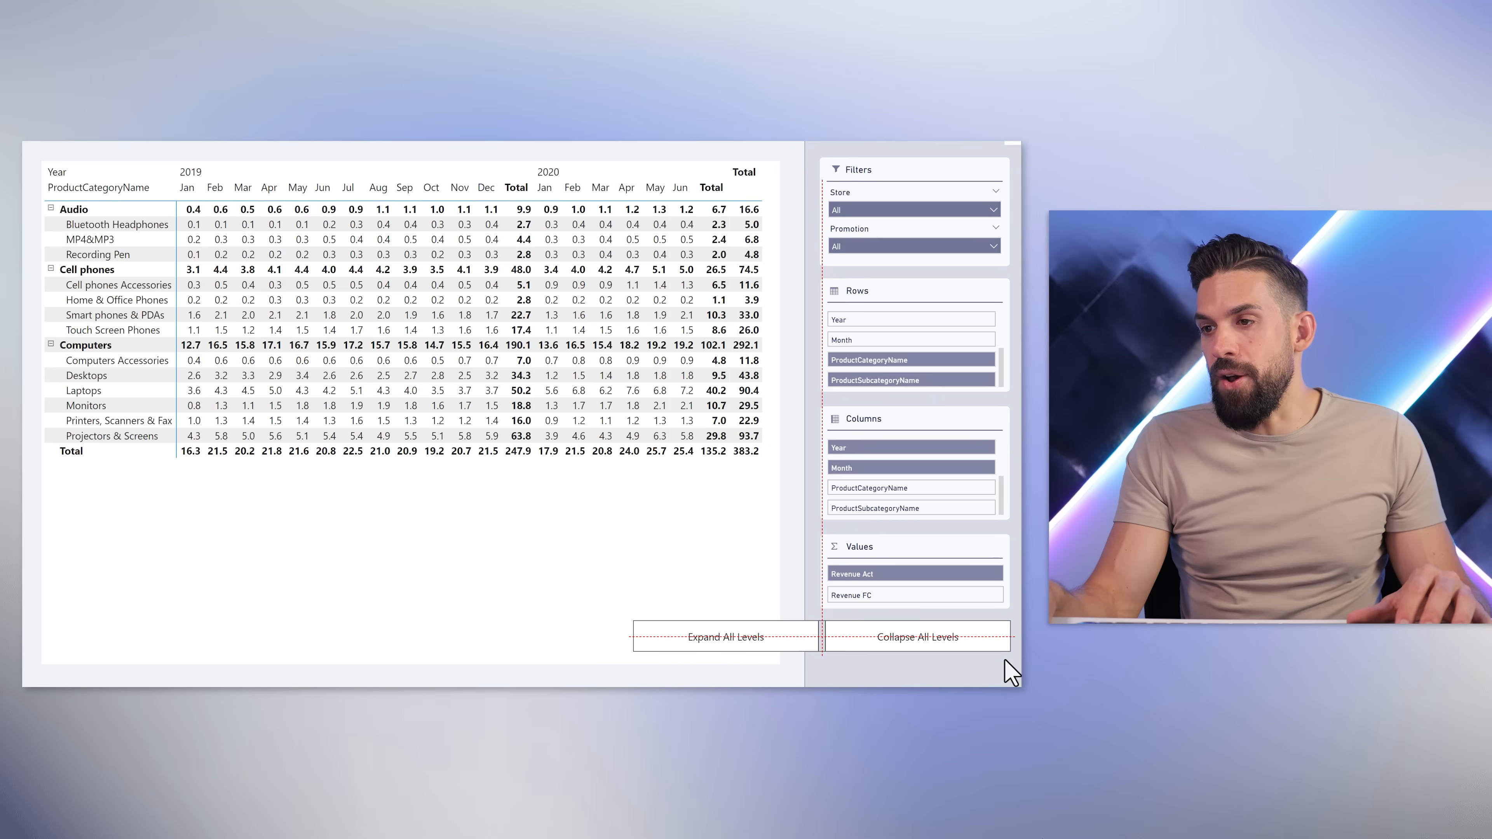
left_click_drag(633, 643, 844, 645)
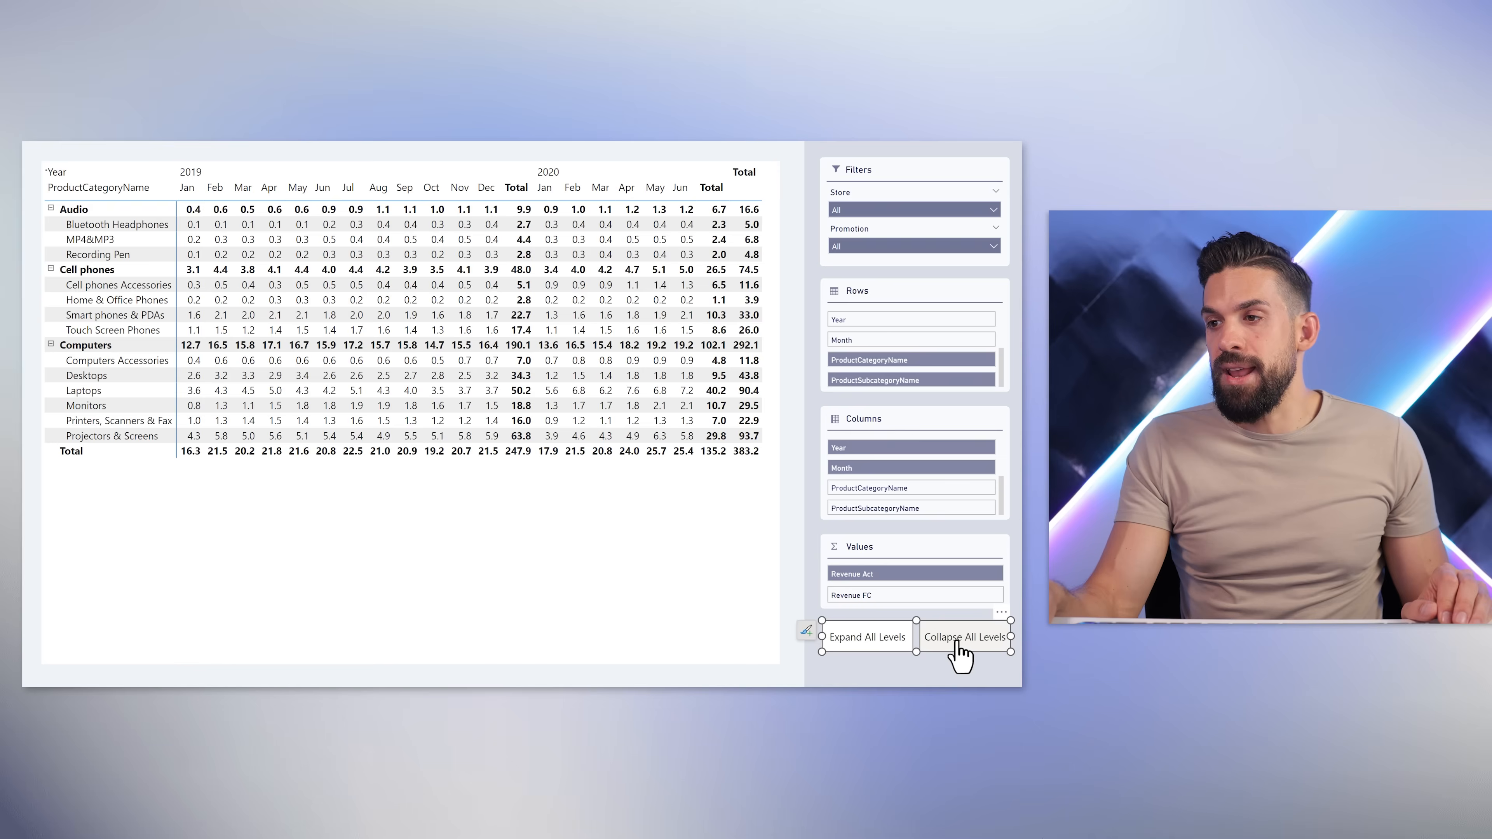
Test the navigator's Collapse All Levels and Expand All Levels buttons on the matrix, finishing with Collapse All Levels.
left_click(958, 647, "ctrl")
left_click(892, 651, "ctrl")
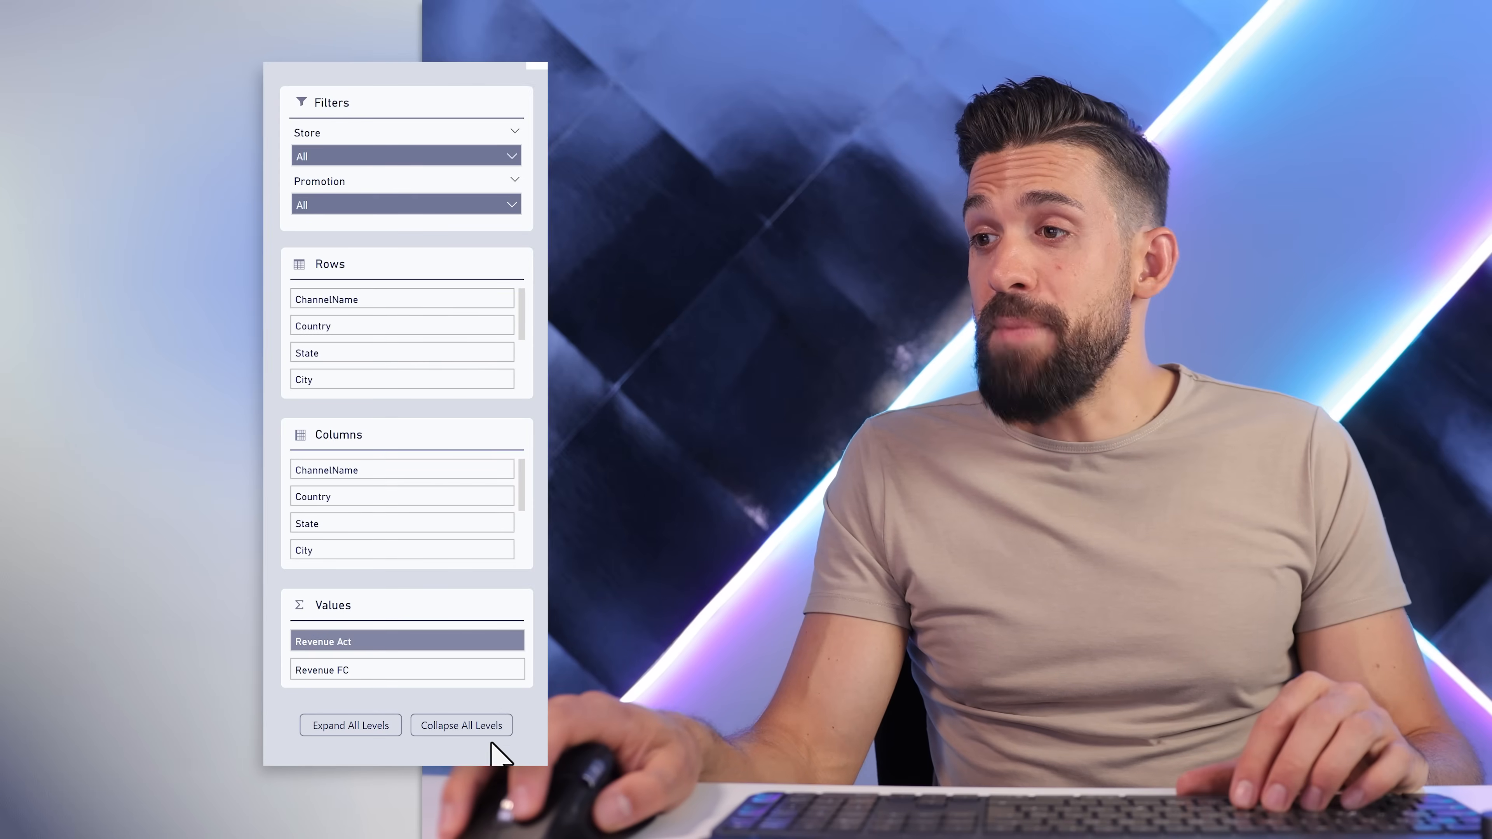
left_click(490, 729)
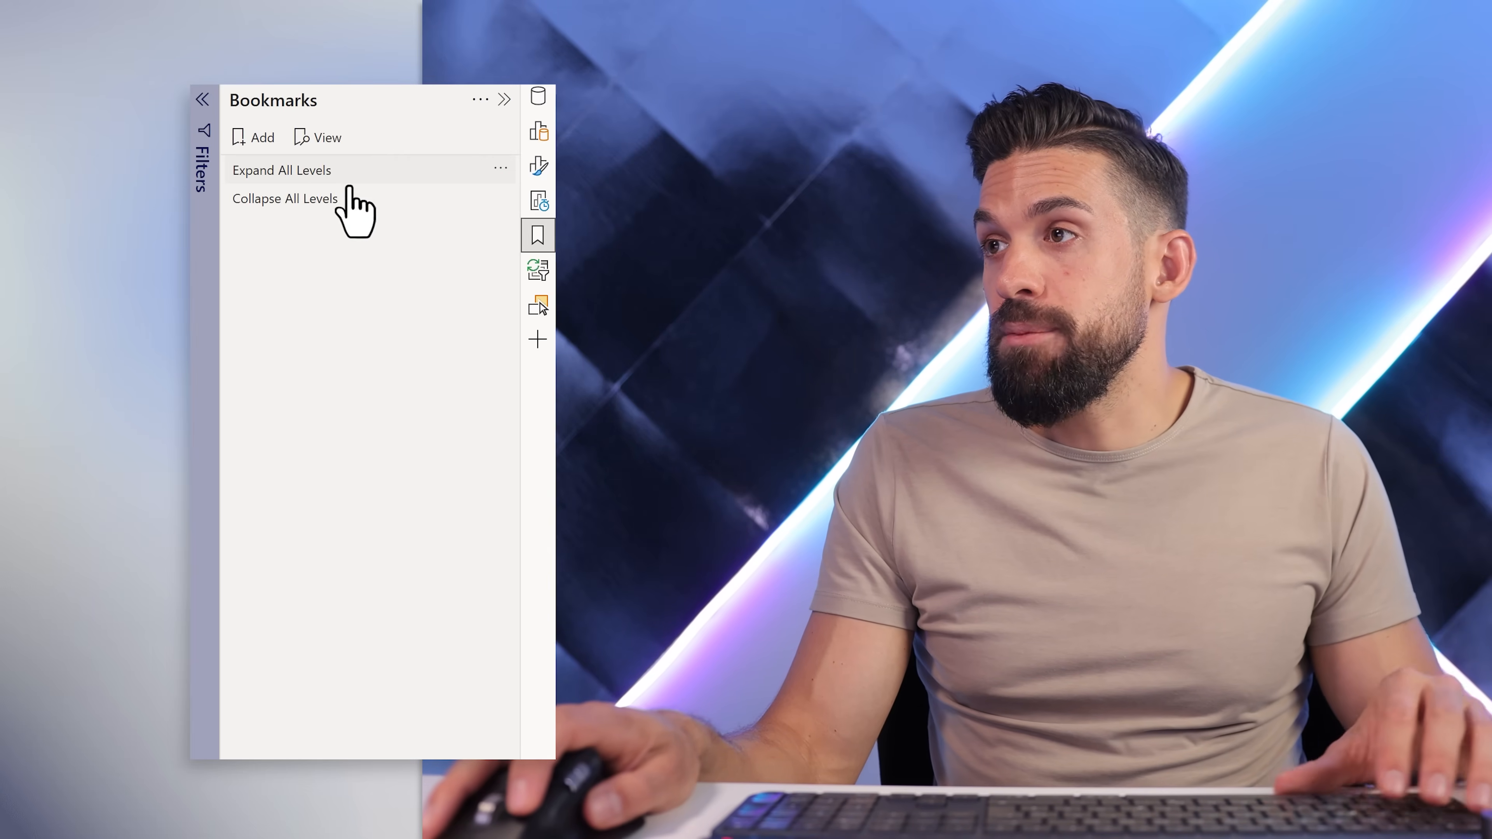
Group the Expand All Levels and Collapse All Levels bookmarks and name the group Expand / Collapse.
left_click(379, 197)
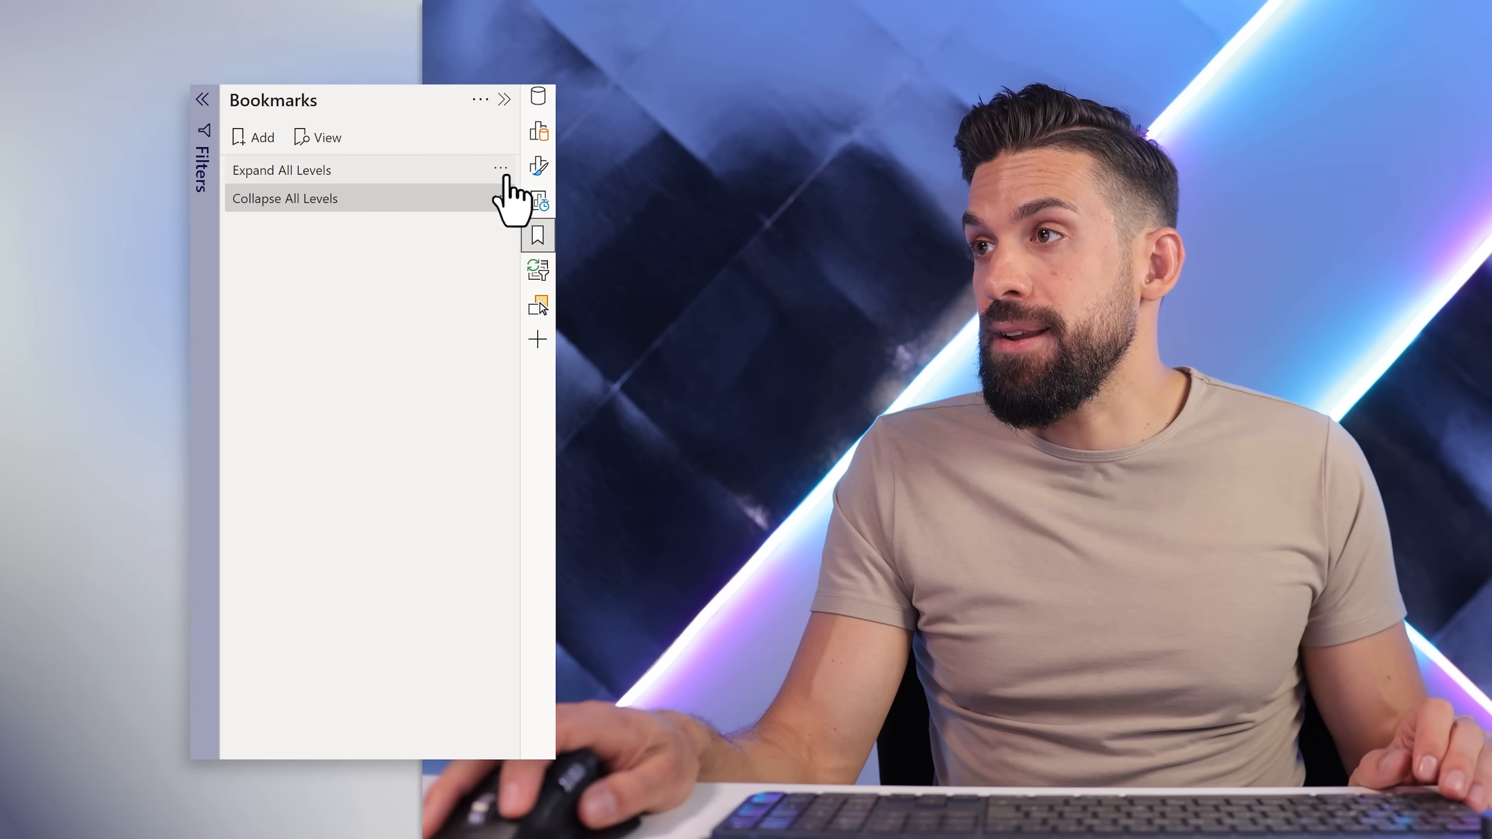
left_click(500, 168)
left_click(403, 265)
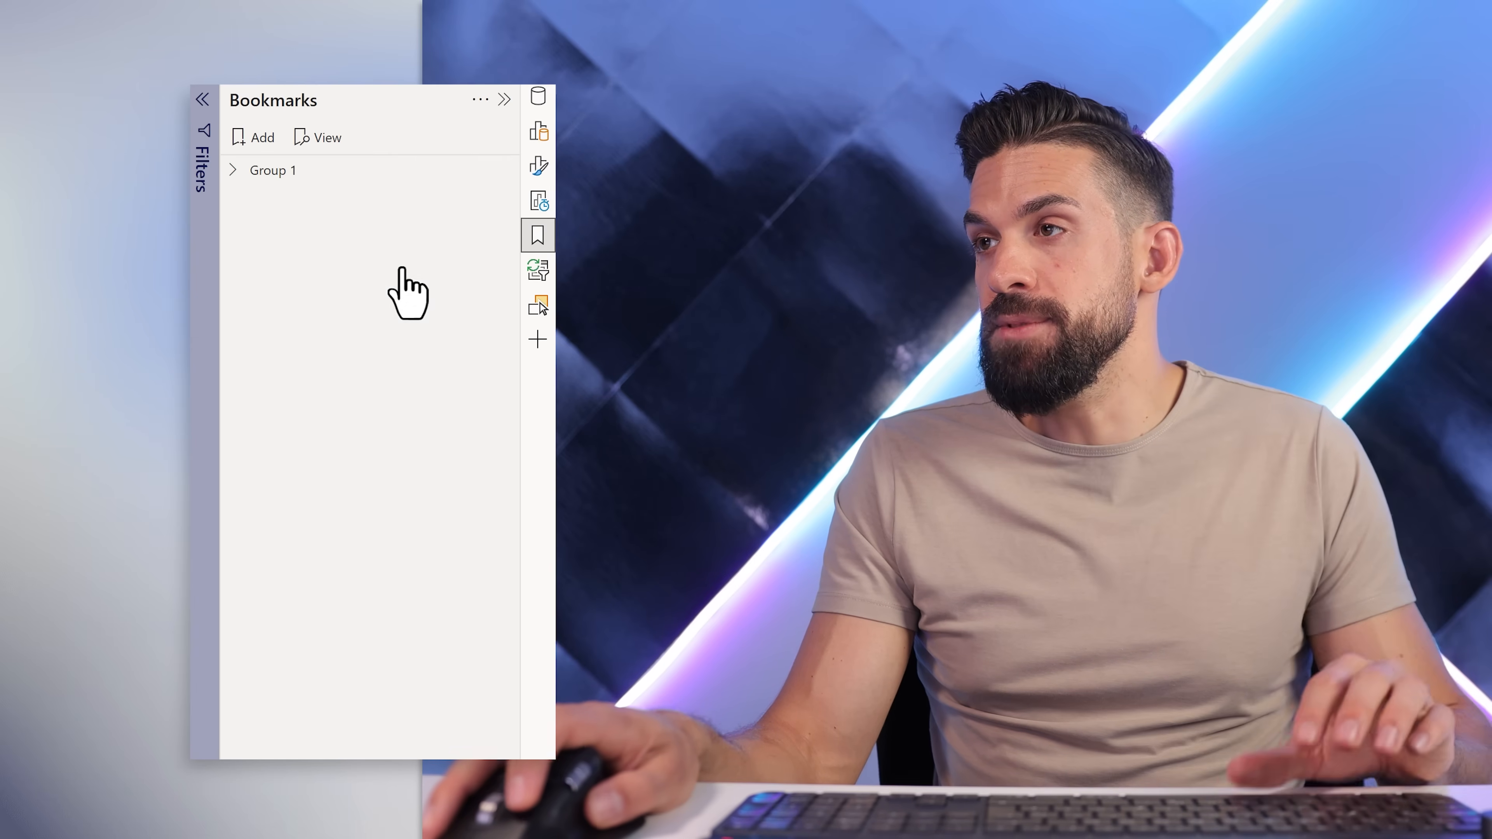
double_click(282, 171)
left_click_drag(295, 171, 245, 174)
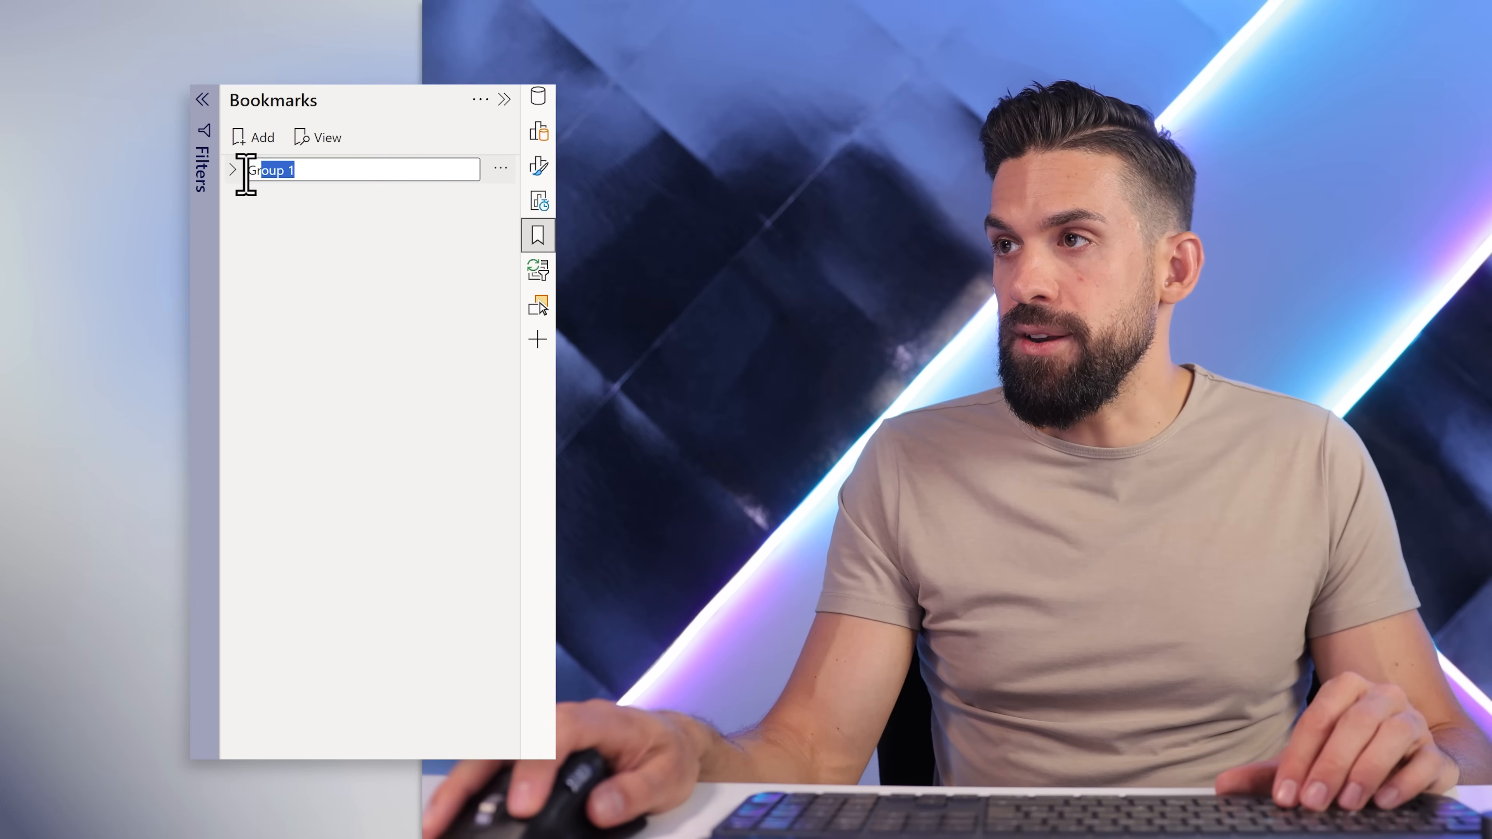
type("Expand")
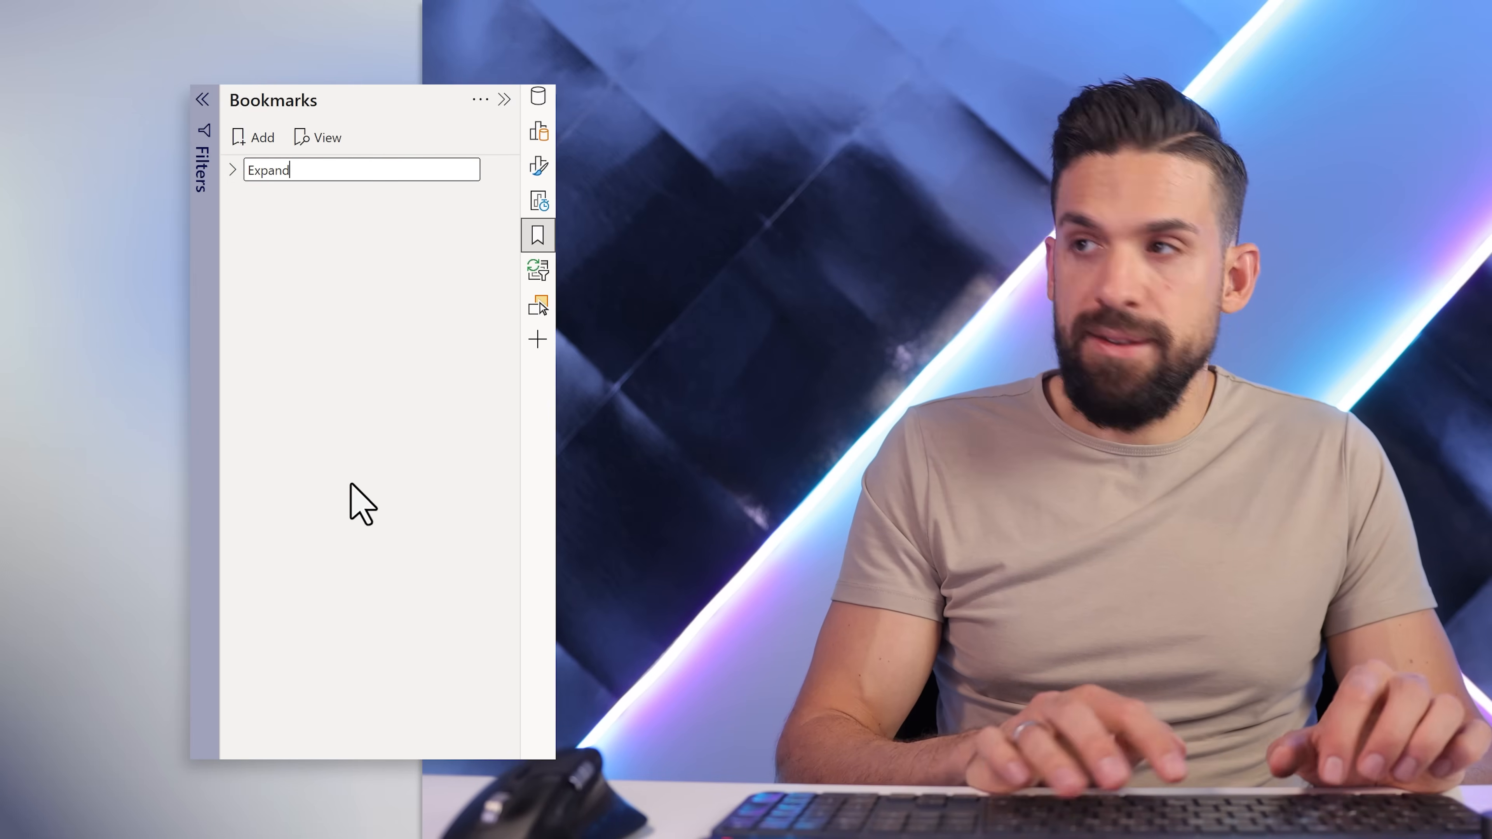
type(" / C")
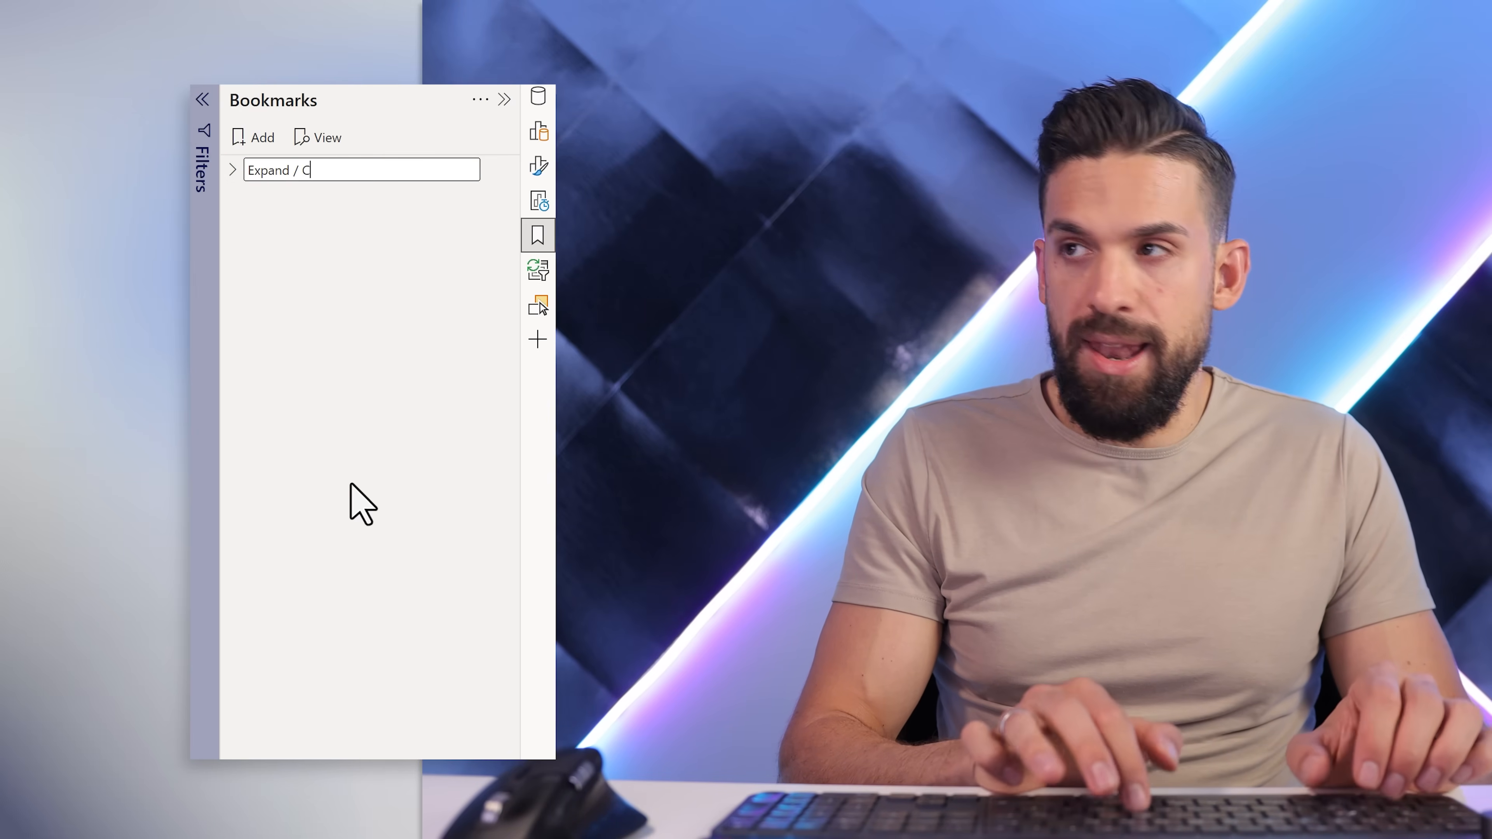
type("ollapse")
key("Return")
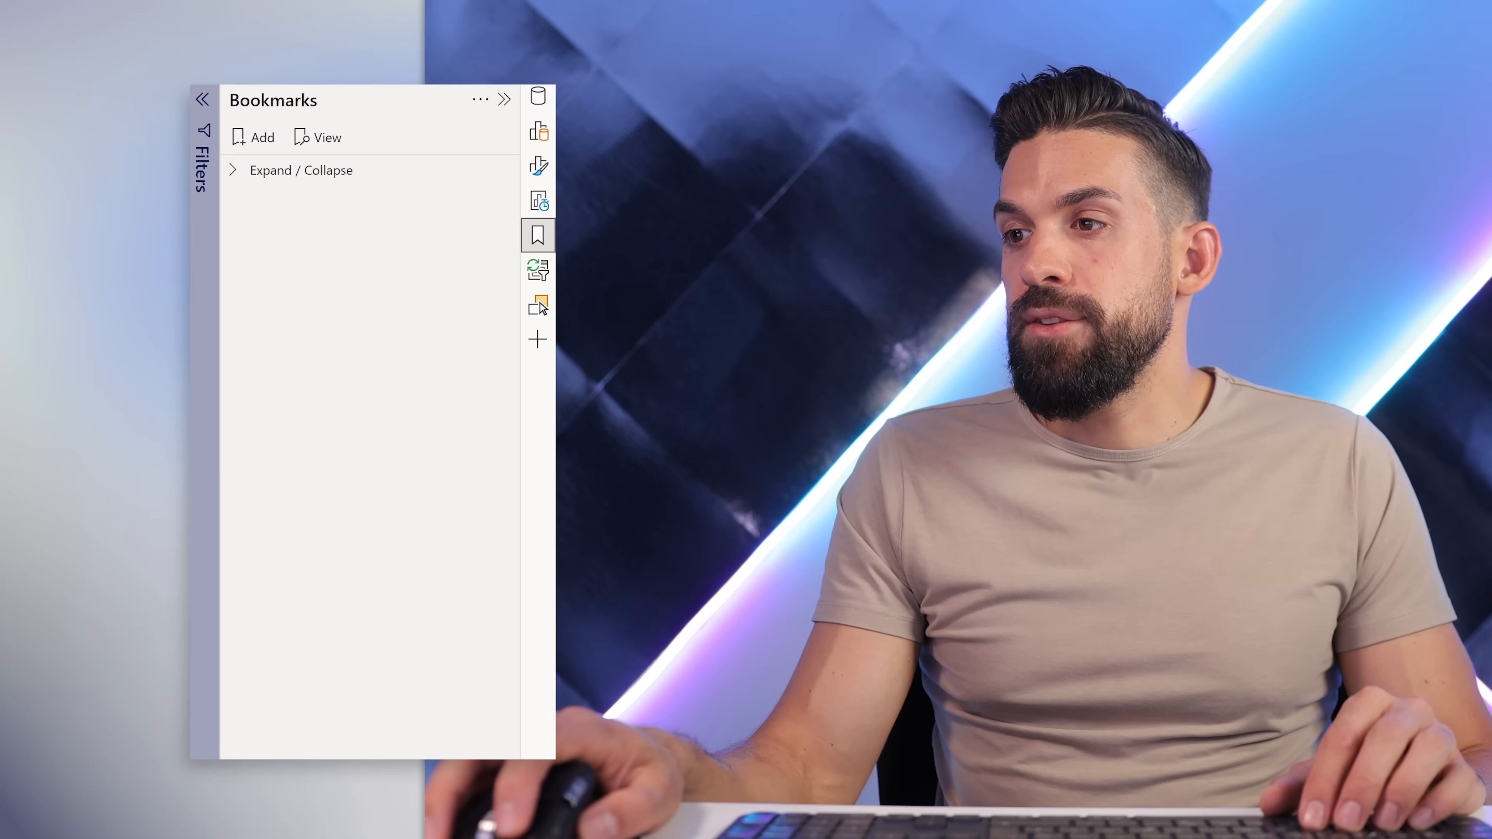
Restrict the bookmark navigator to the Expand / Collapse bookmark group.
left_click(537, 168)
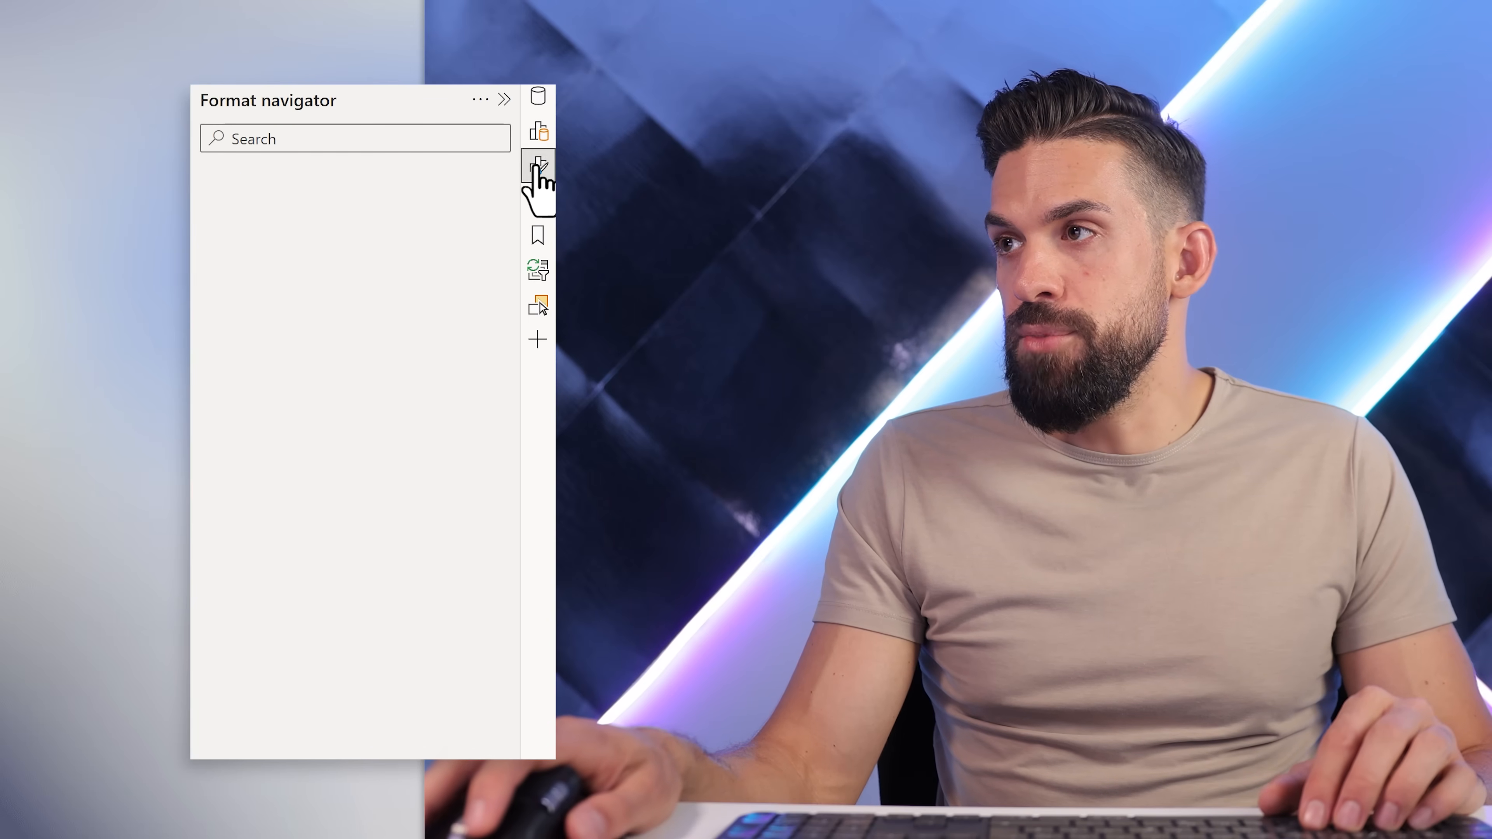
left_click(281, 504)
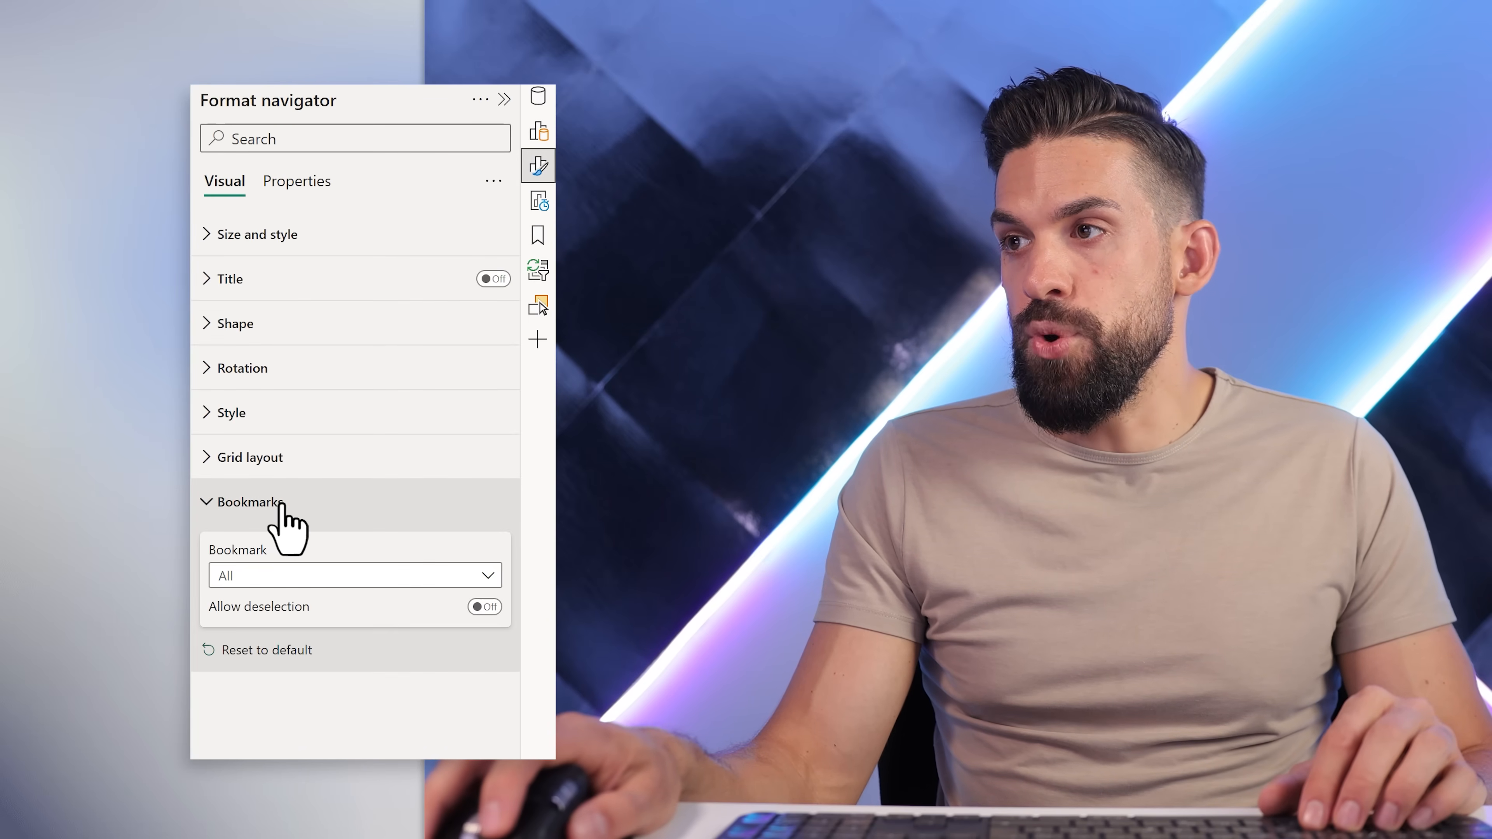
left_click(329, 579)
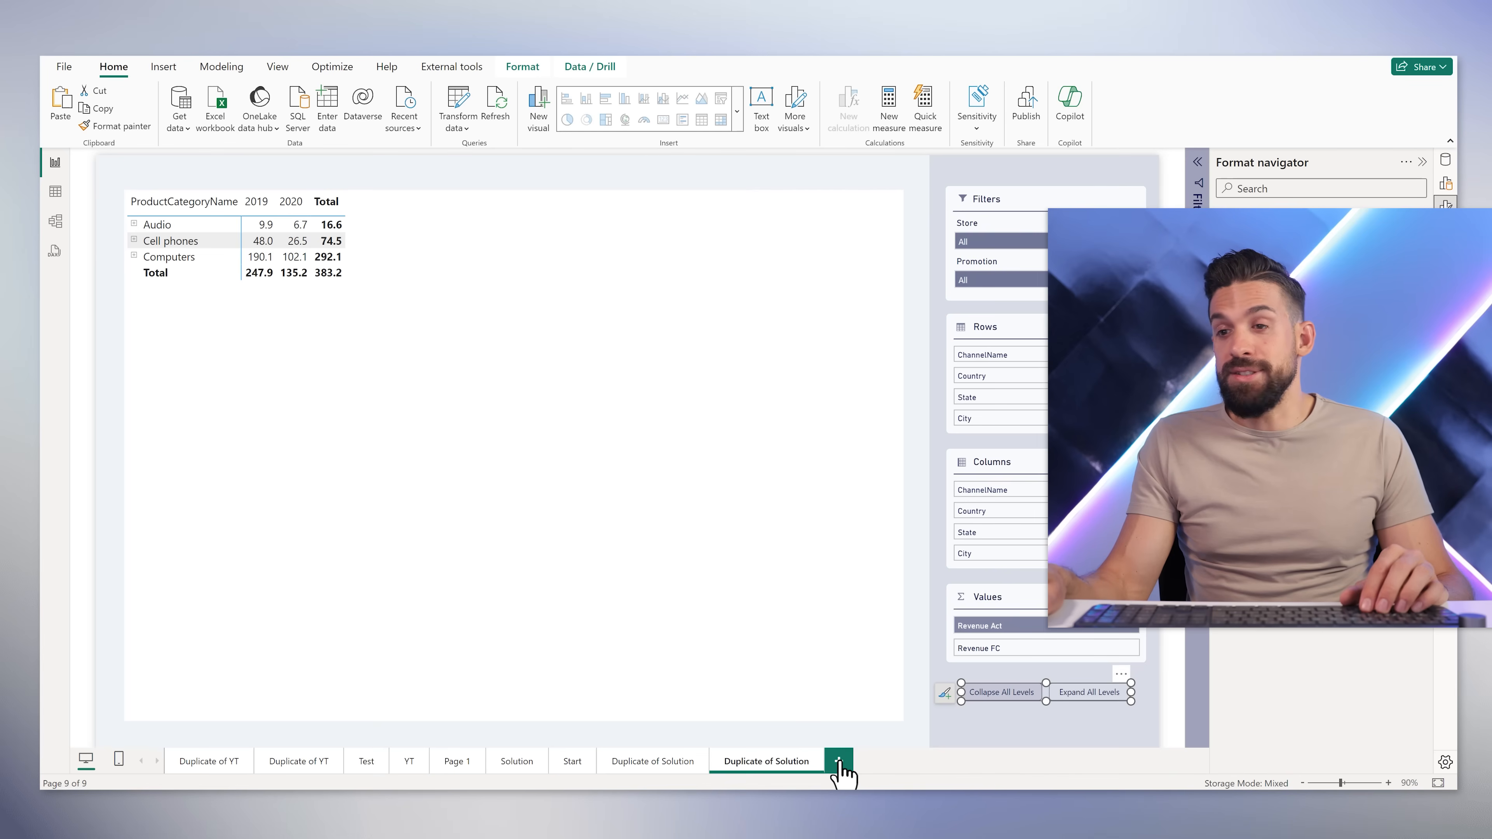
left_click(839, 762)
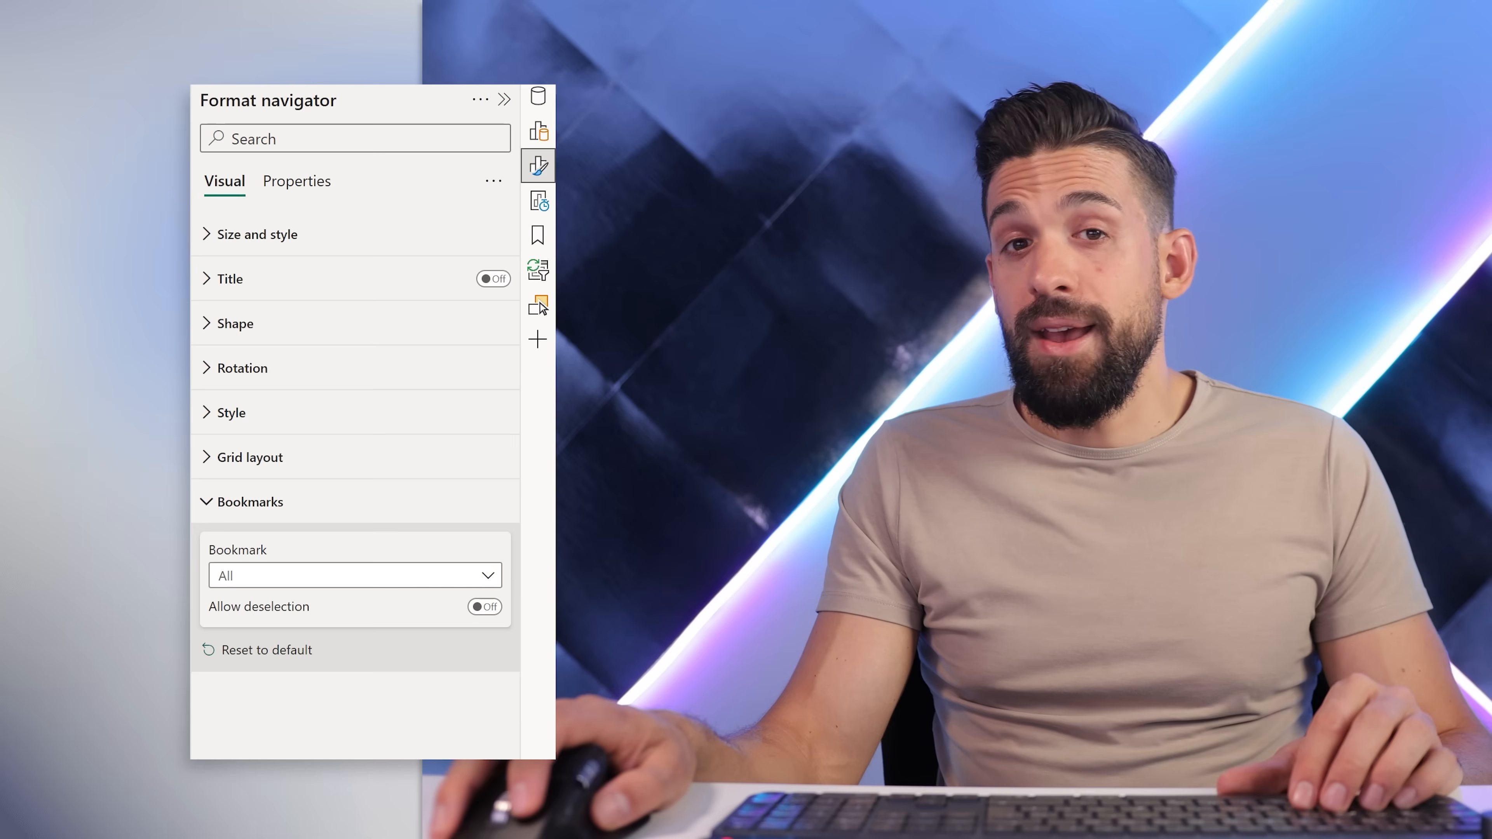
left_click(346, 579)
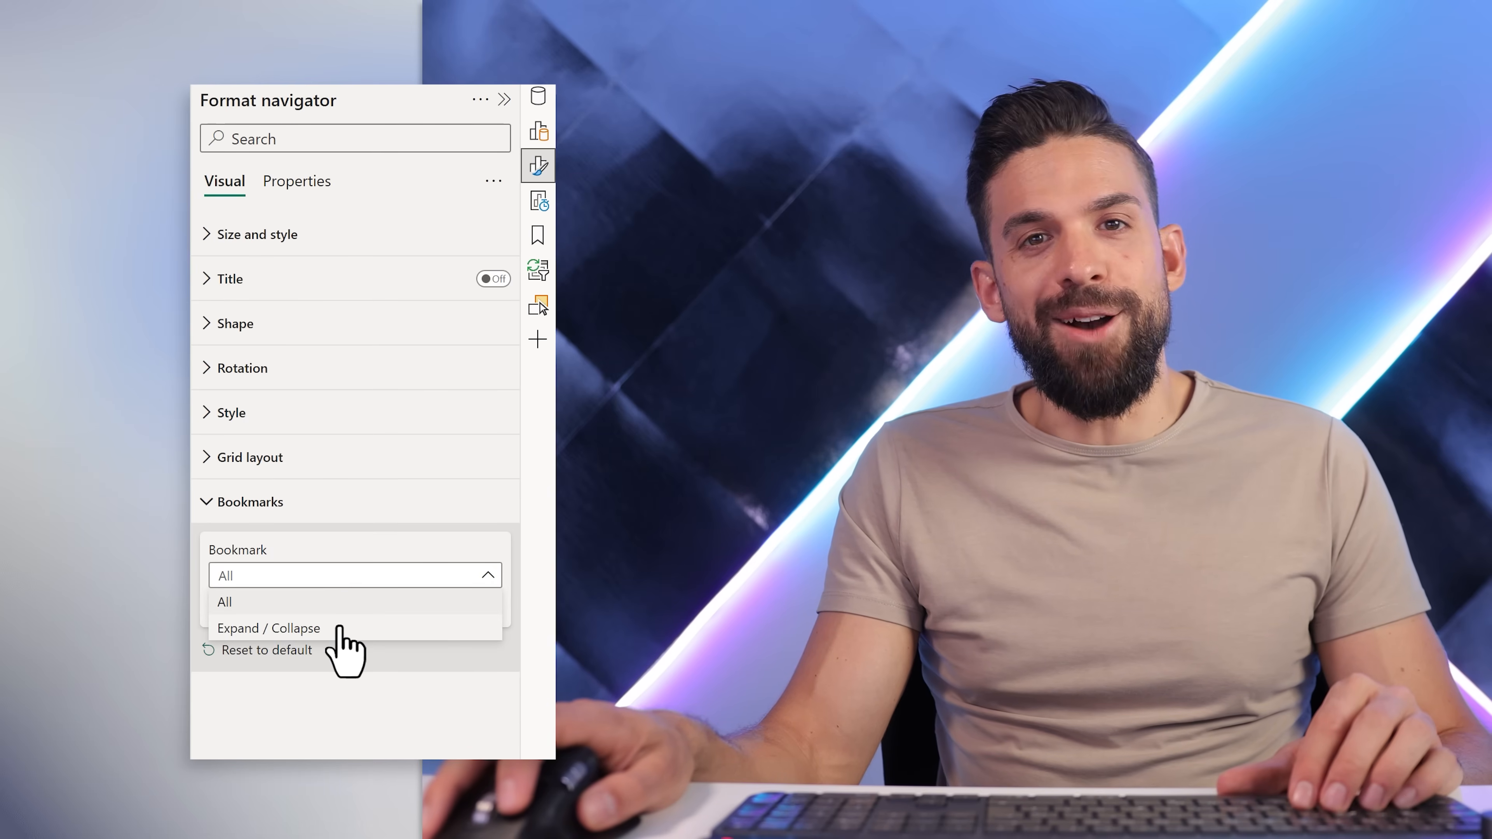
left_click(344, 643)
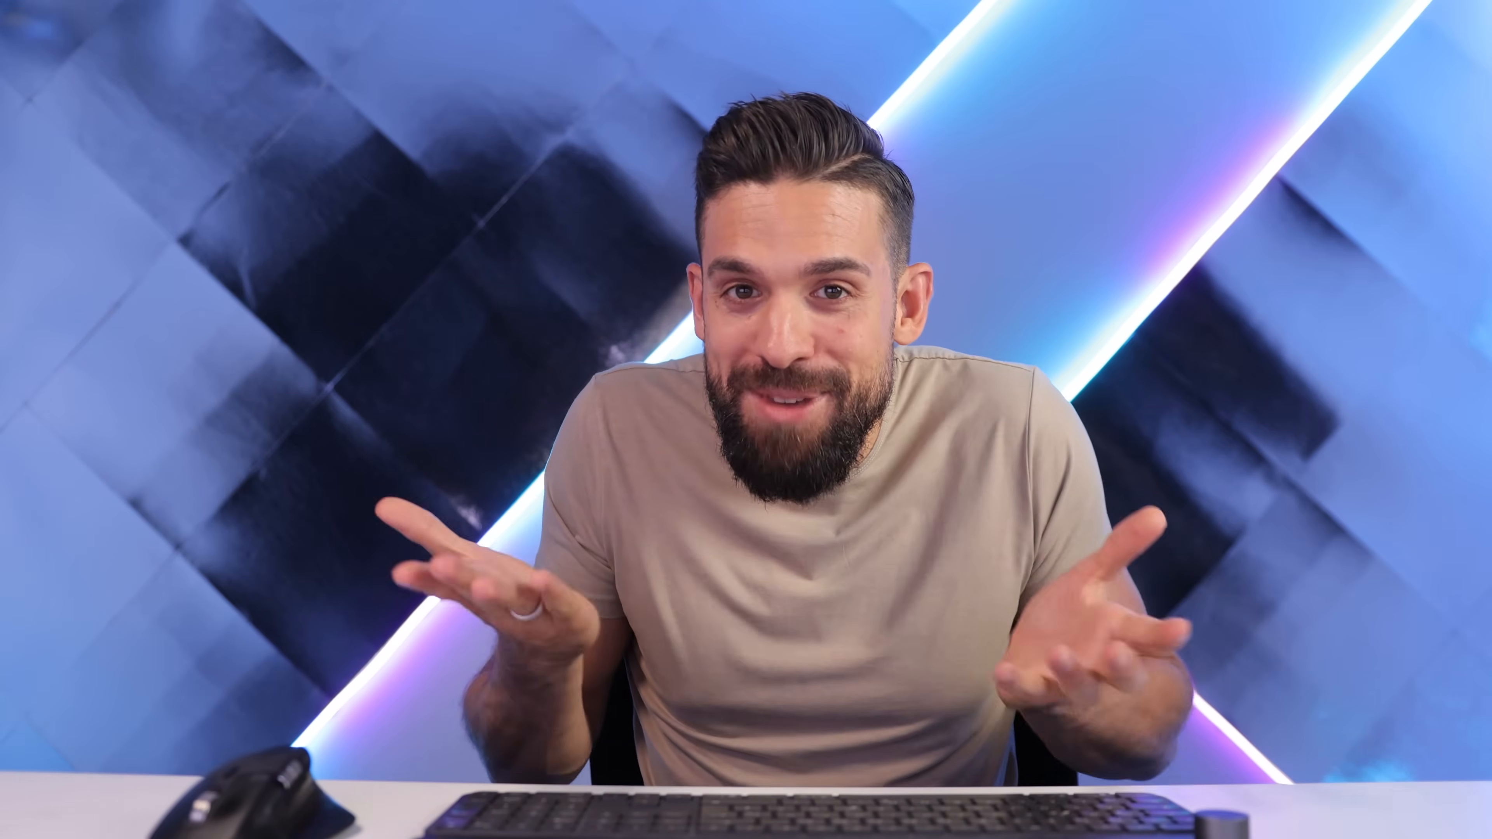
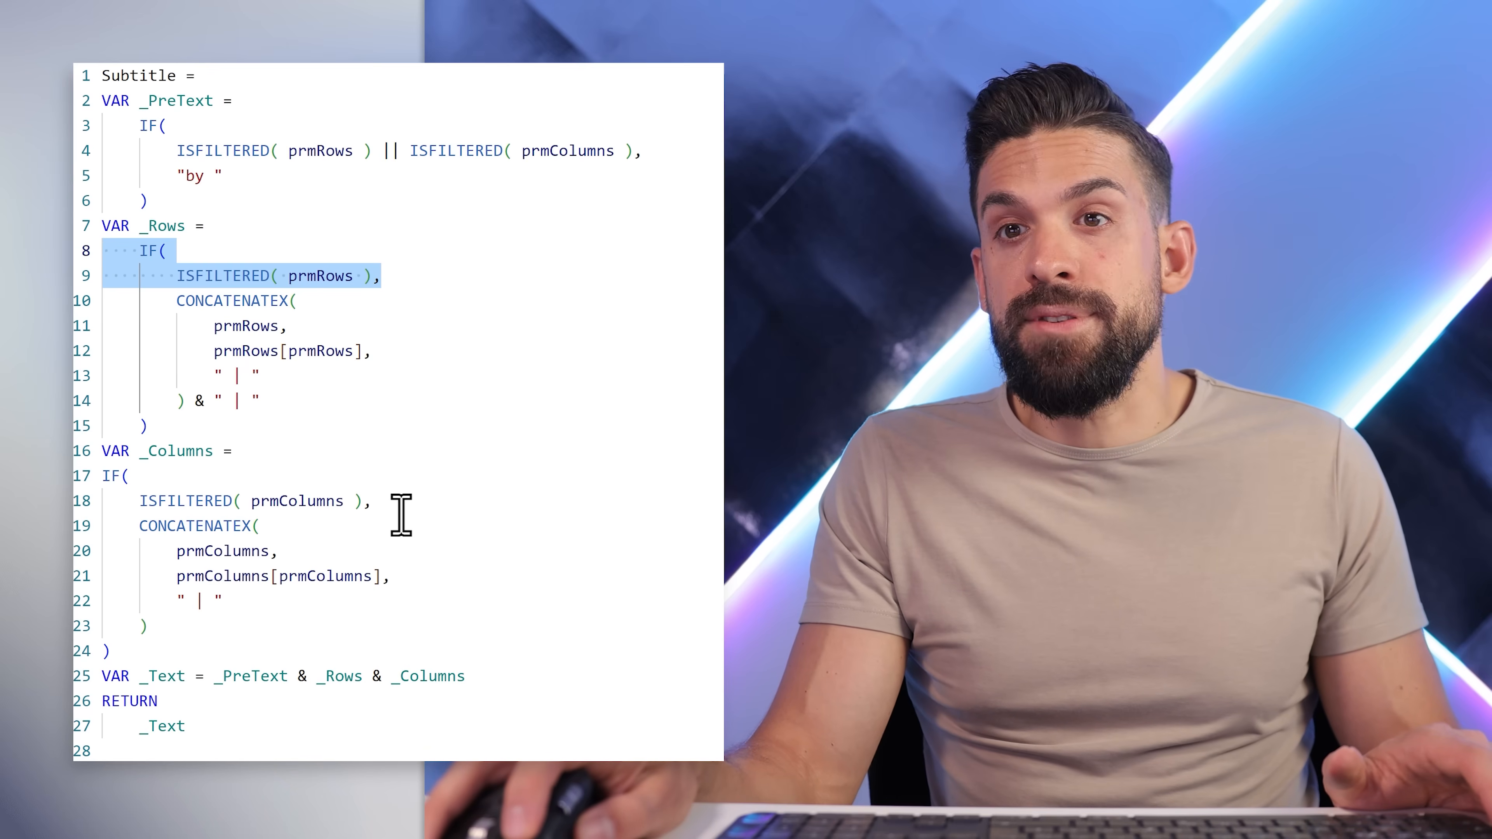
Examine the Subtitle measure's DAX code: the _Columns, _Rows and _PreText variables and the returned _Text.
left_click_drag(376, 502, 77, 489)
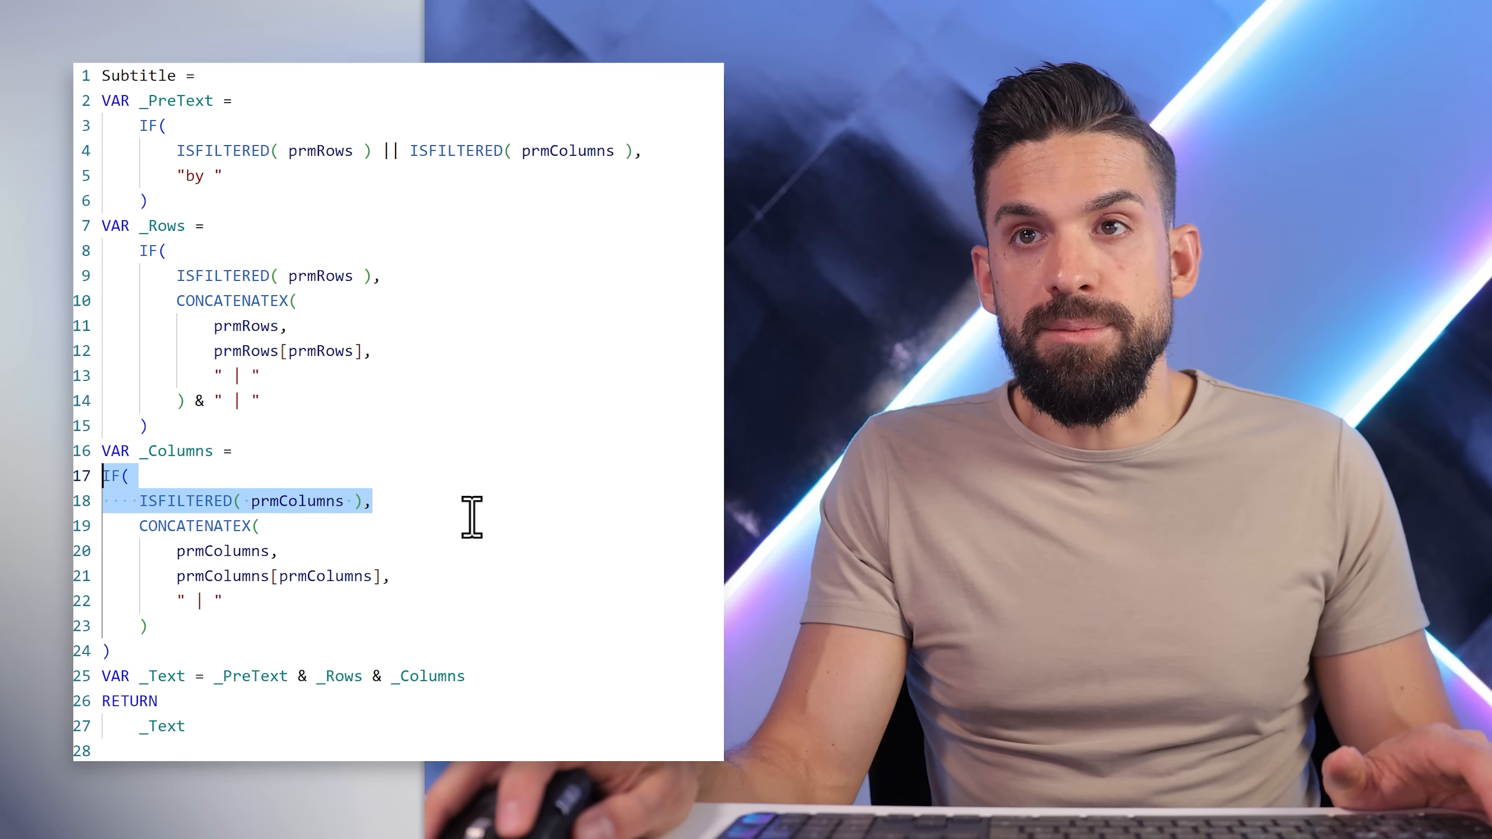
left_click_drag(241, 414, 91, 259)
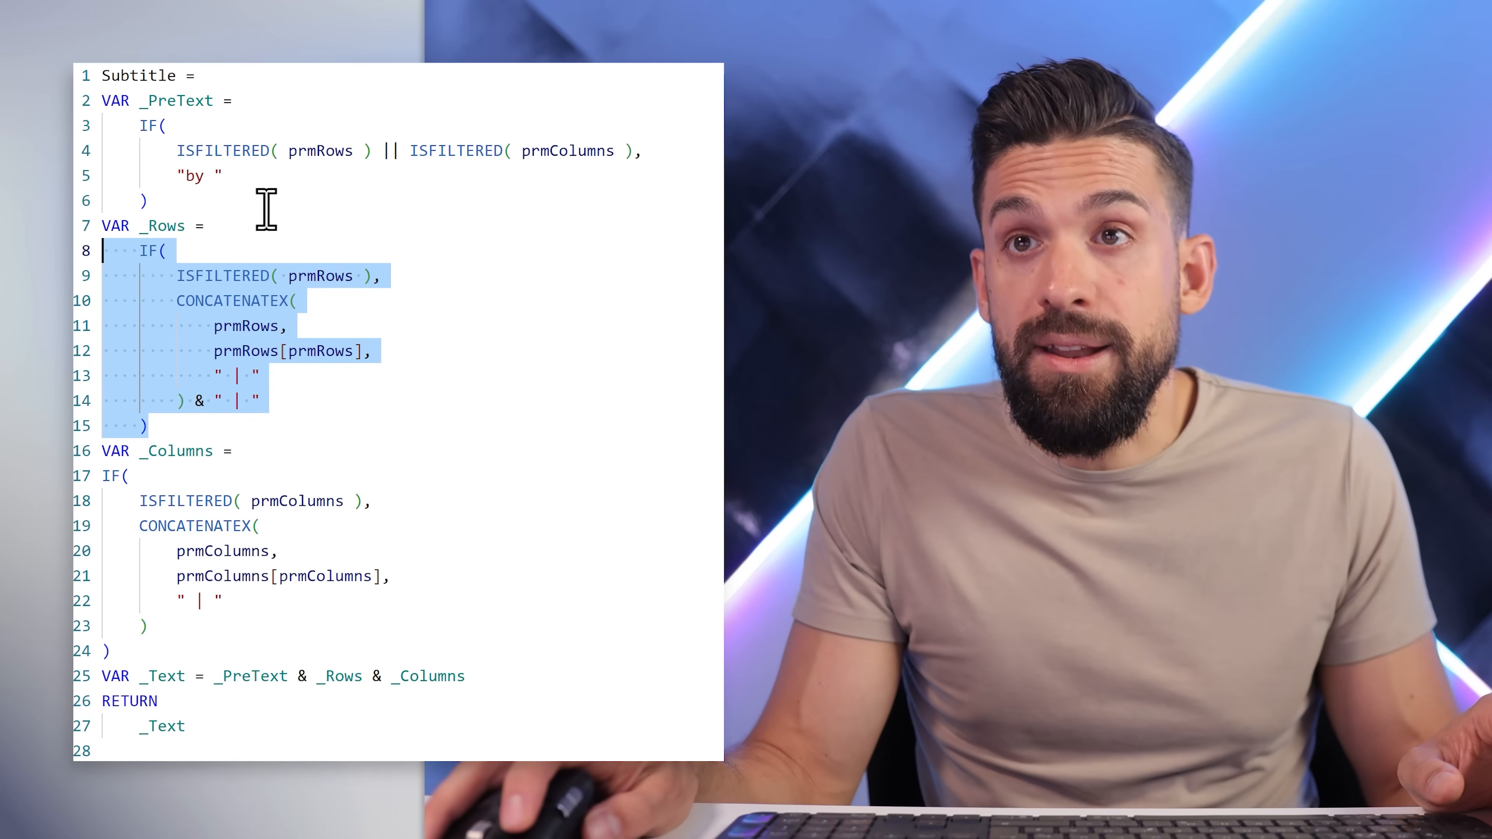
left_click_drag(188, 199, 103, 126)
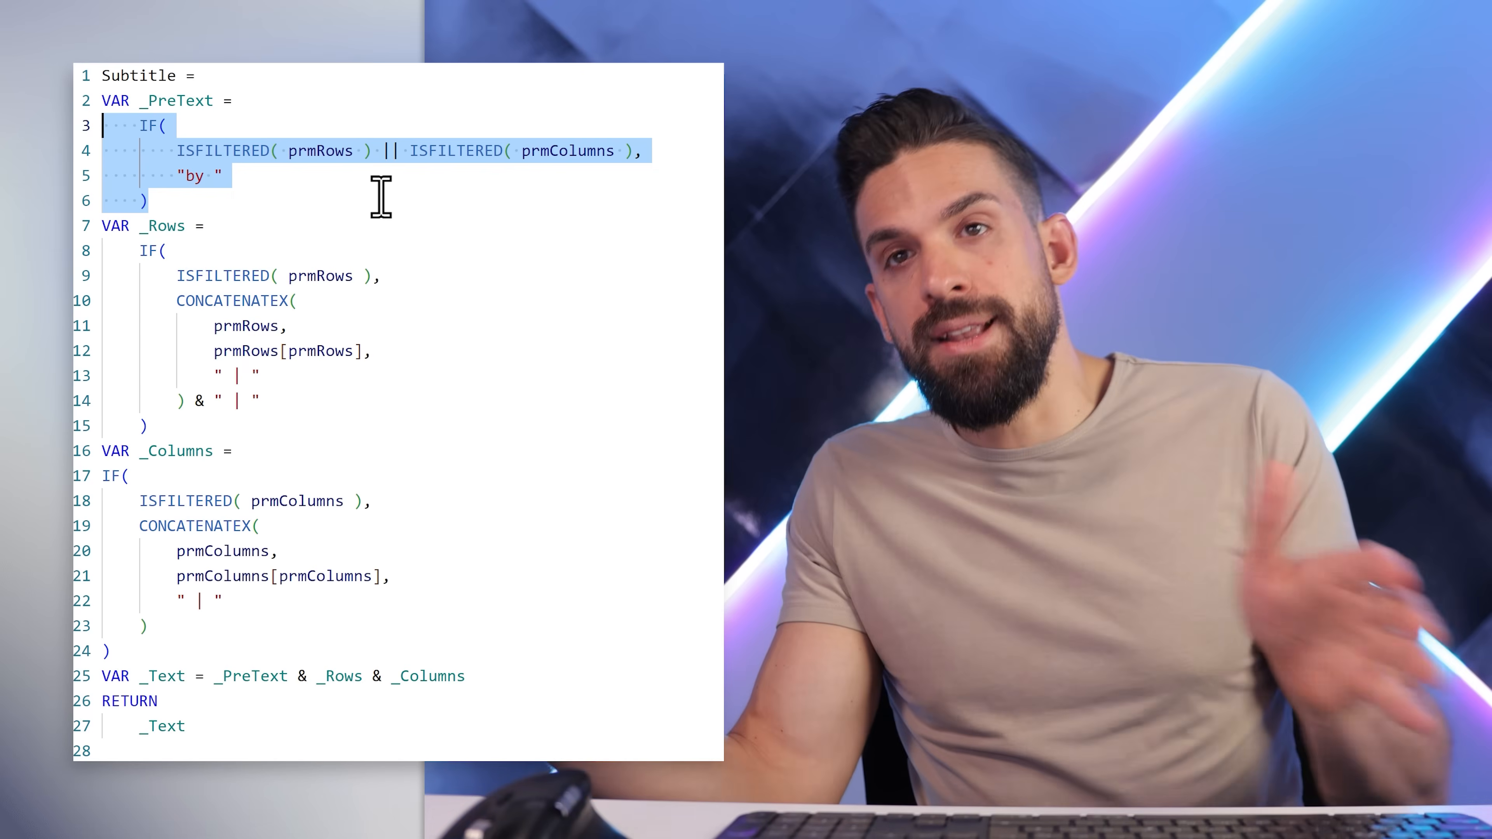
left_click_drag(643, 150, 183, 150)
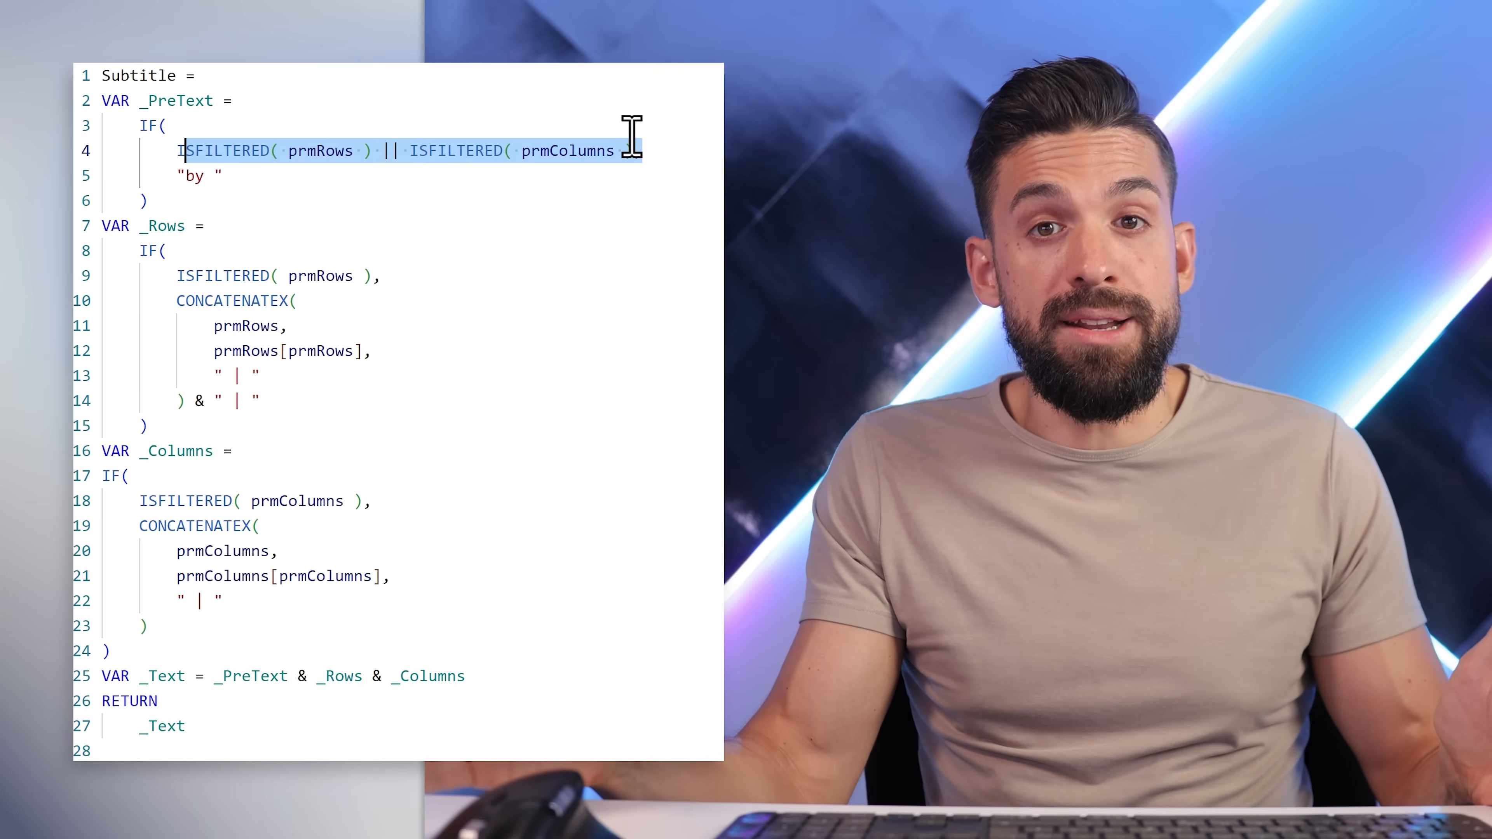
left_click_drag(256, 175, 190, 175)
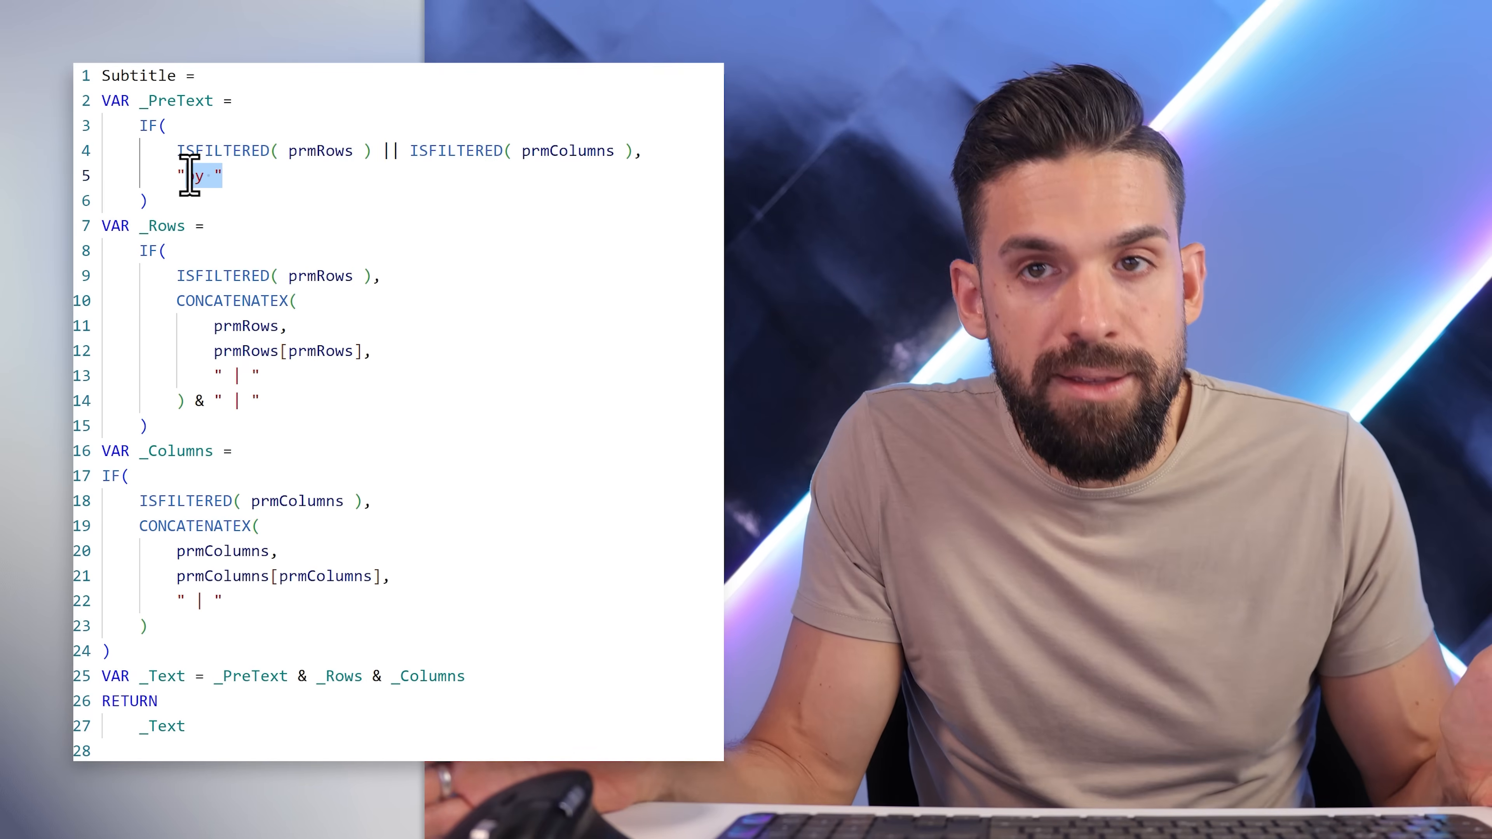
left_click_drag(456, 676, 93, 738)
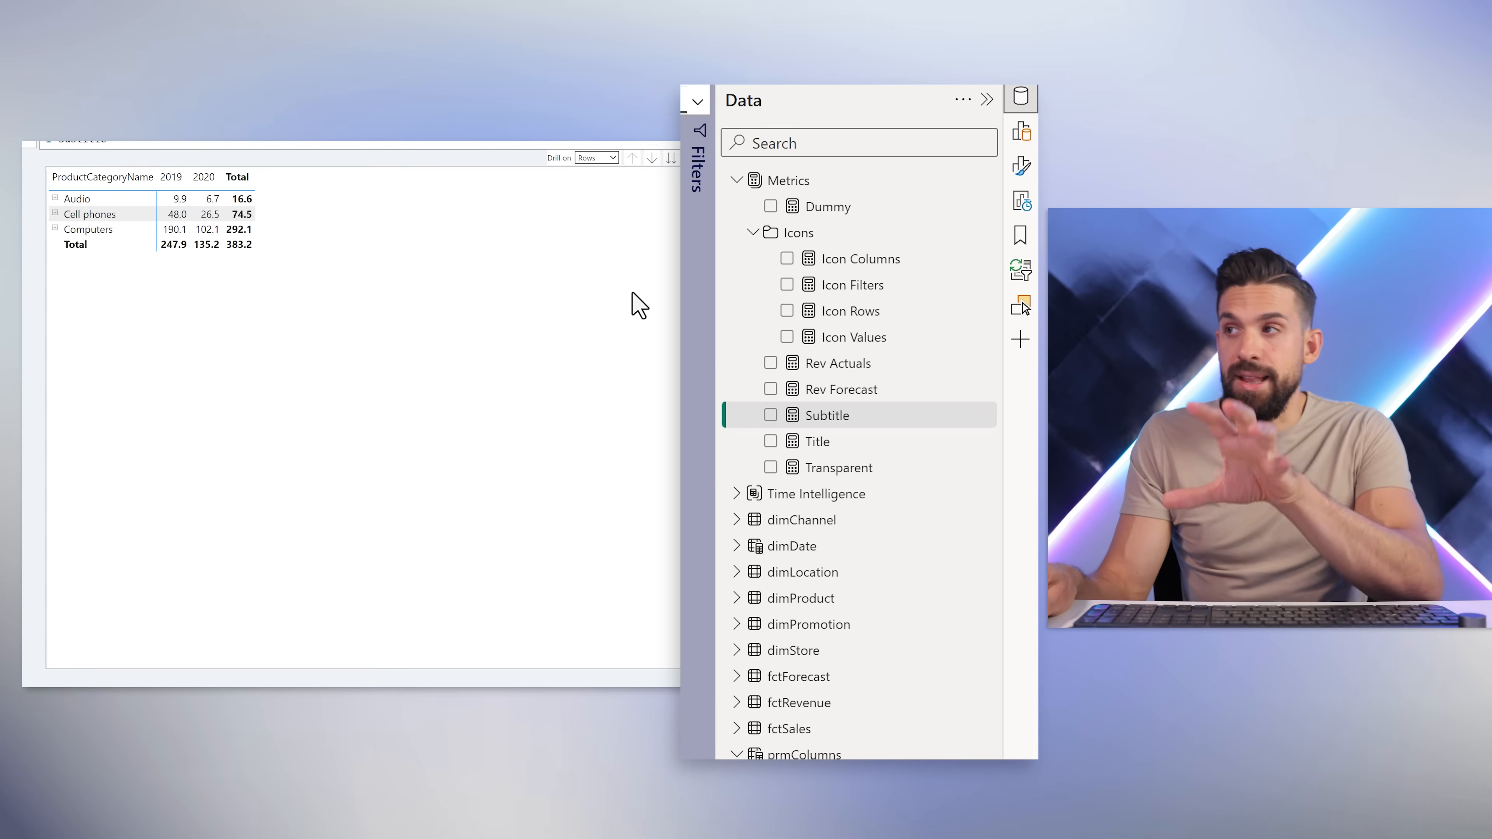
Turn on the matrix title and base its text on the Title measure as a field value.
left_click(640, 304)
left_click(1023, 168)
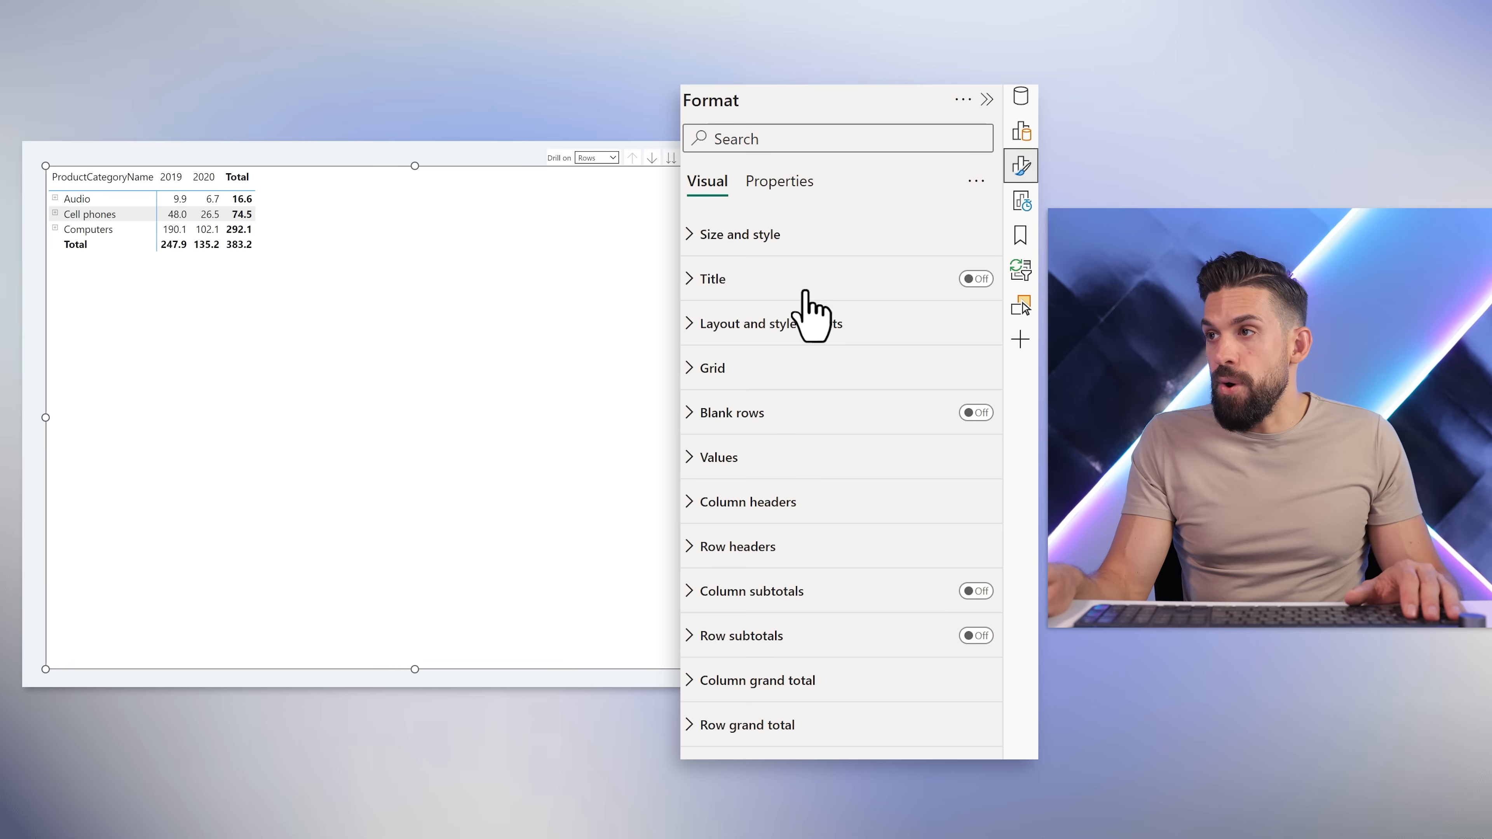
left_click(999, 289)
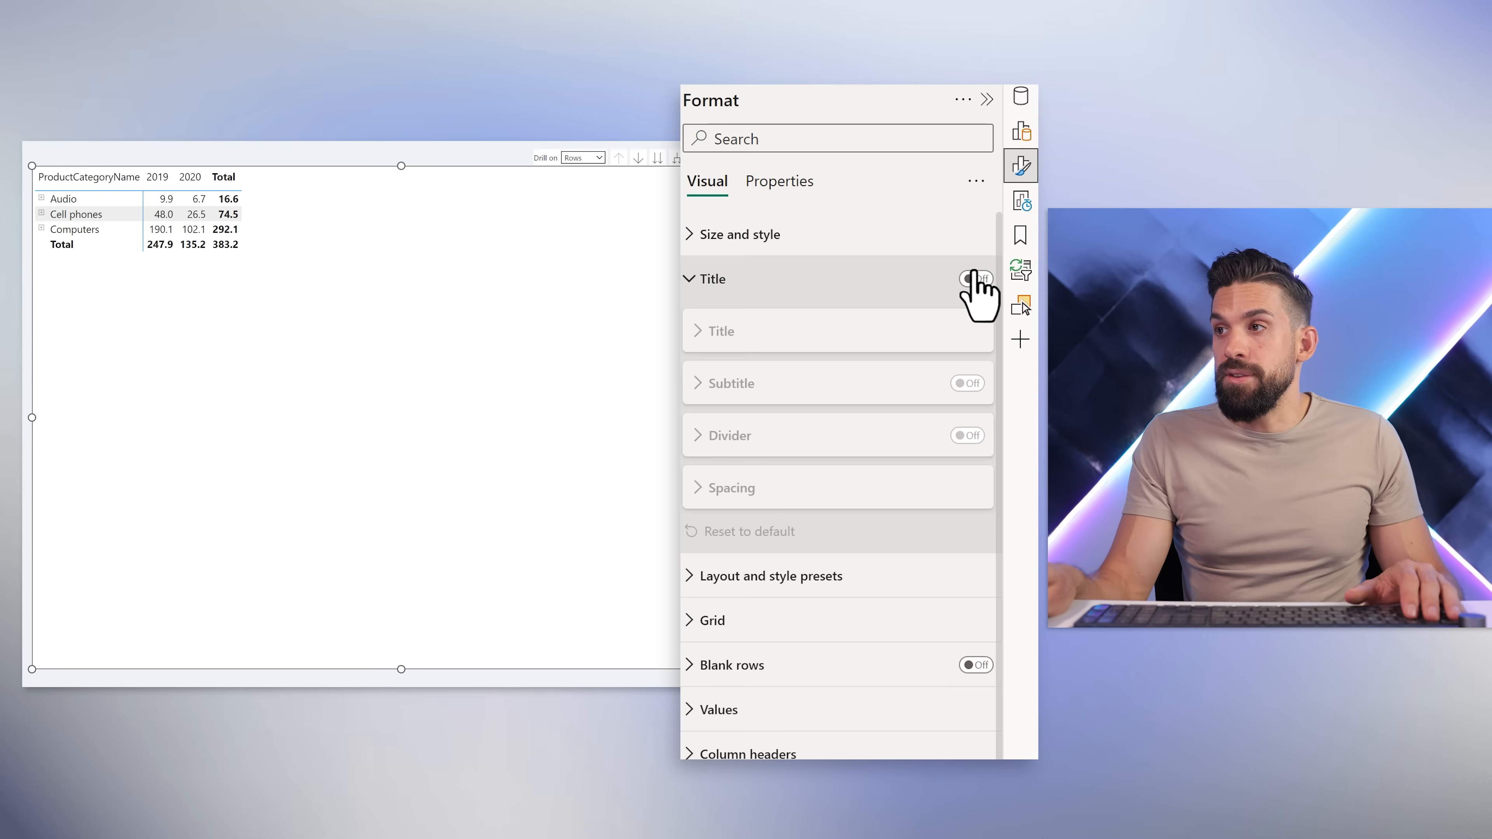
left_click(758, 288)
left_click(975, 279)
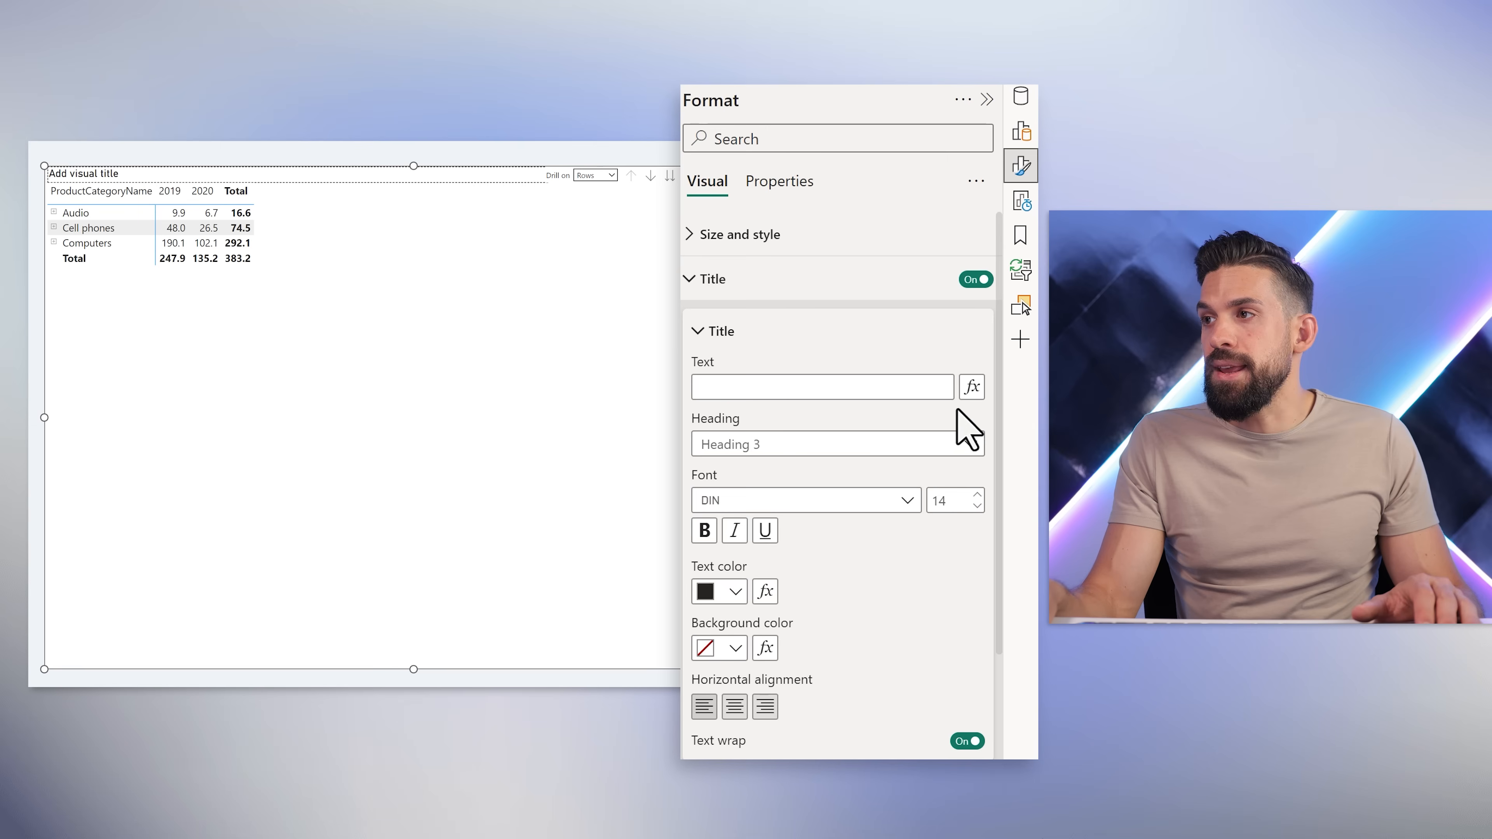
left_click(971, 391)
left_click(302, 287)
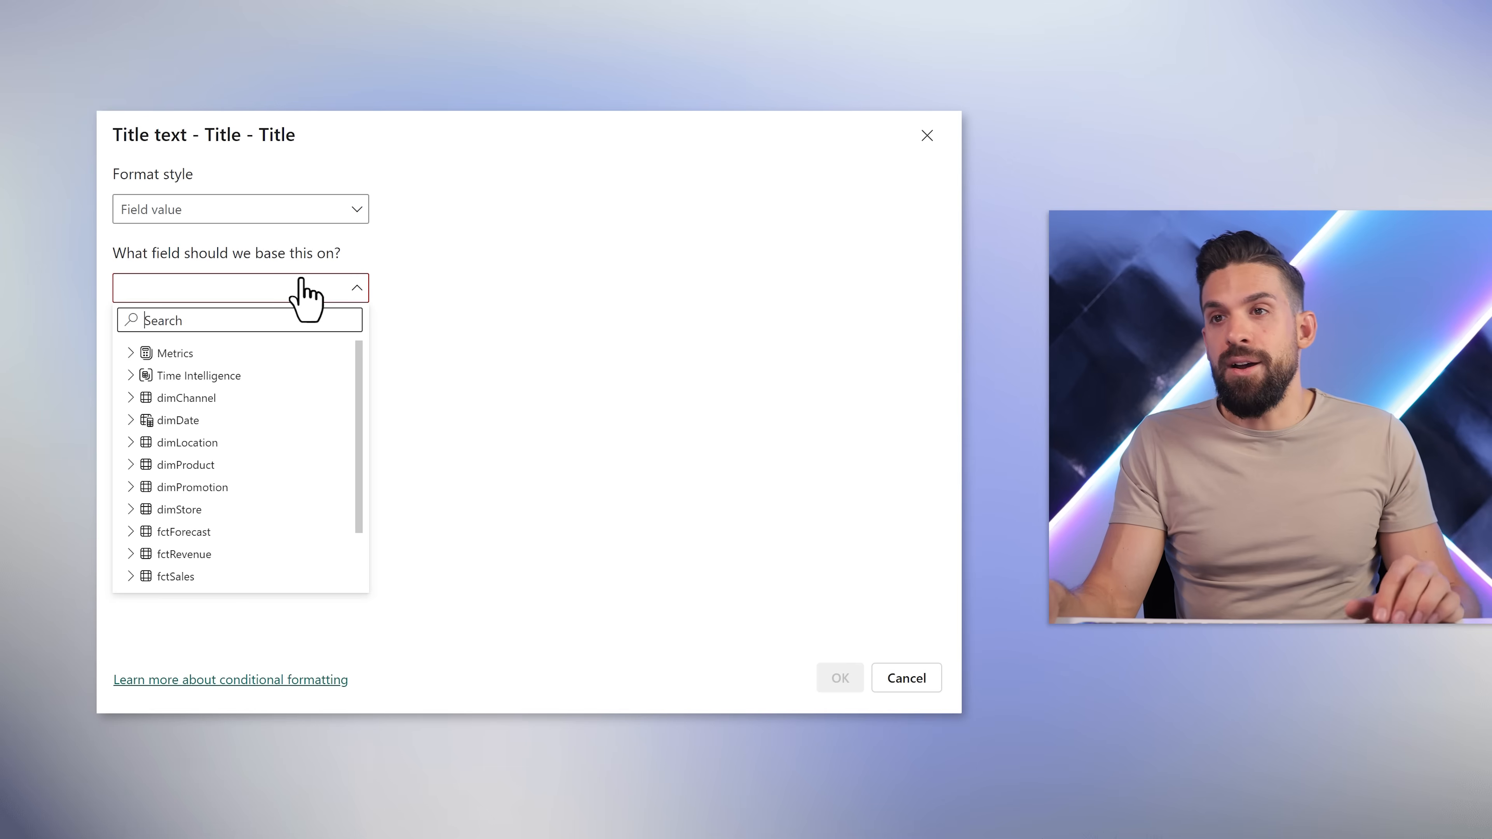
left_click(216, 316)
type("title")
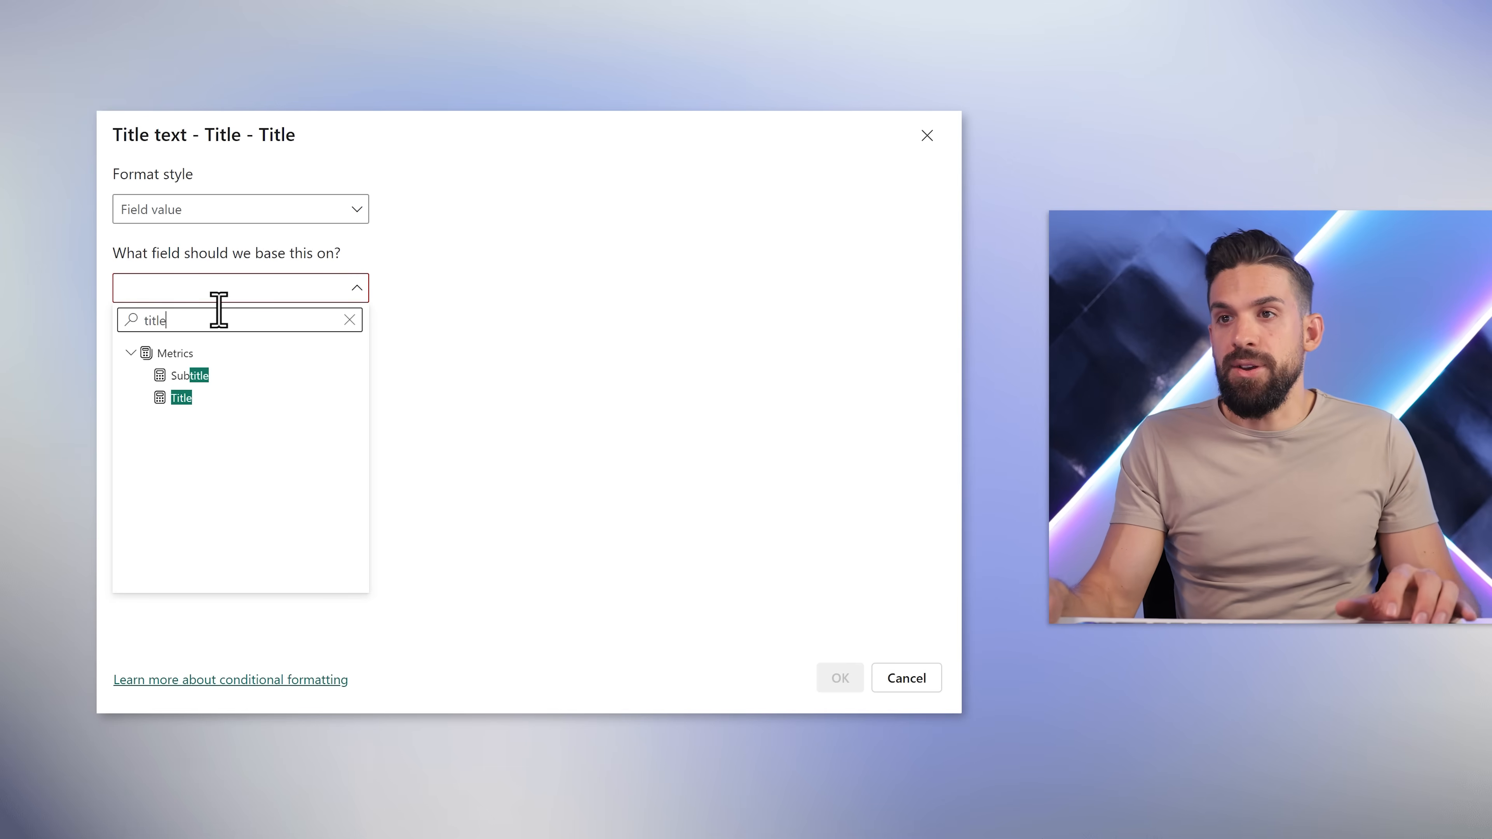
left_click(182, 398)
left_click(840, 678)
left_click(723, 331)
left_click(730, 331)
left_click(734, 335)
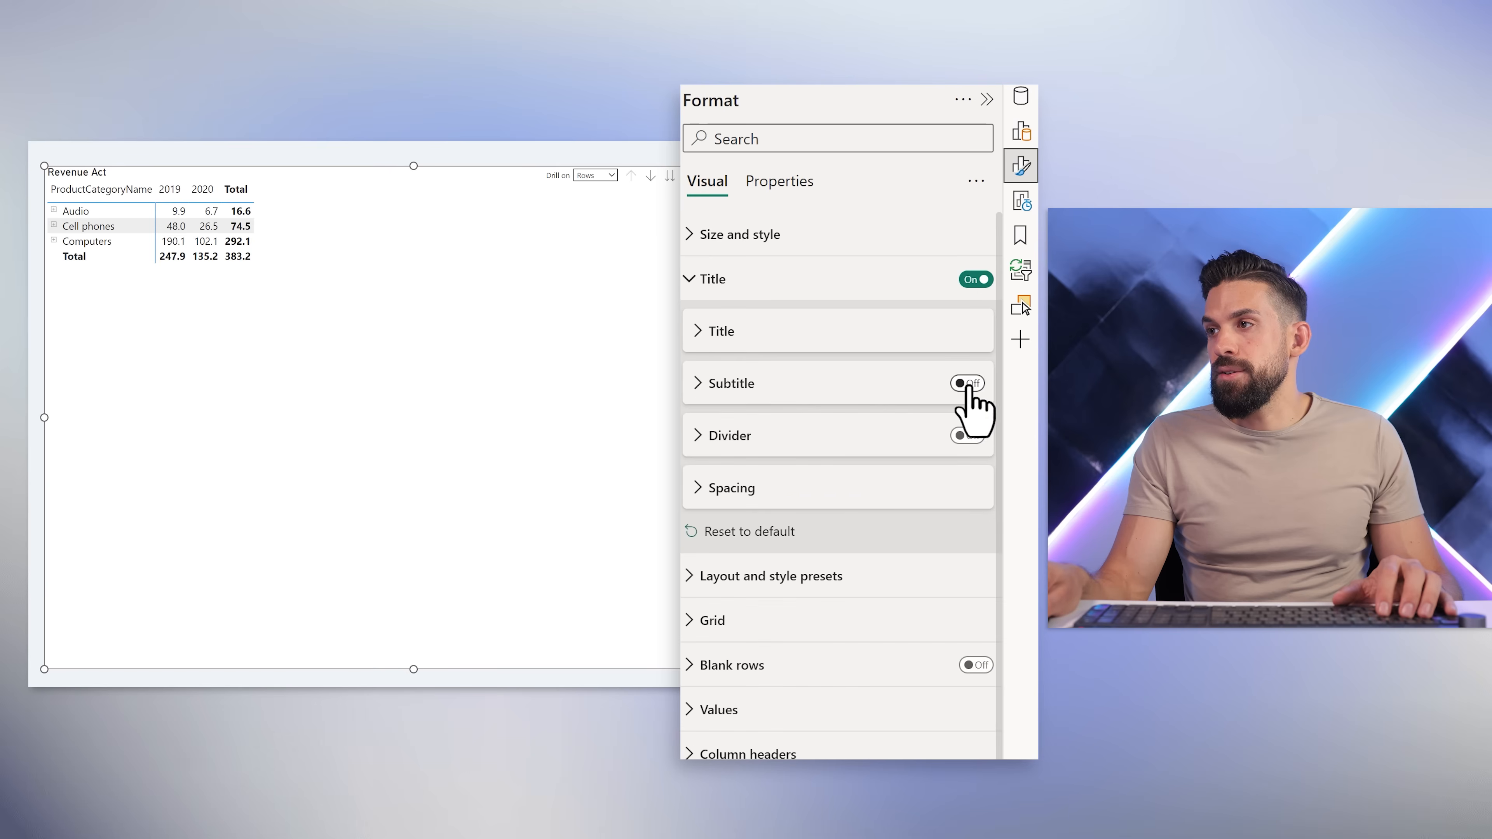
Turn on the matrix subtitle and base its text on the Subtitle measure as a field value.
left_click(739, 388)
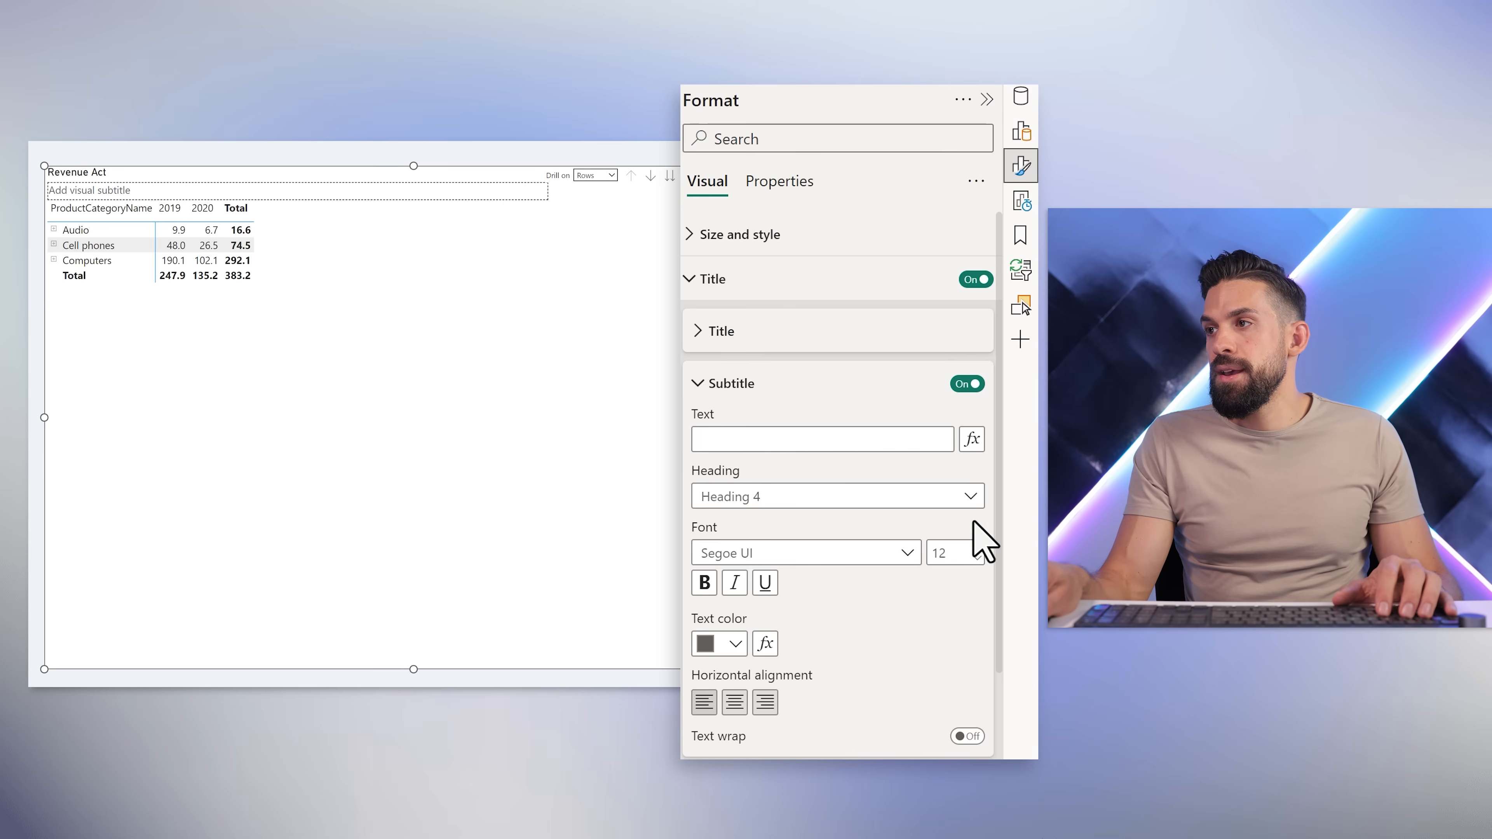
left_click(972, 441)
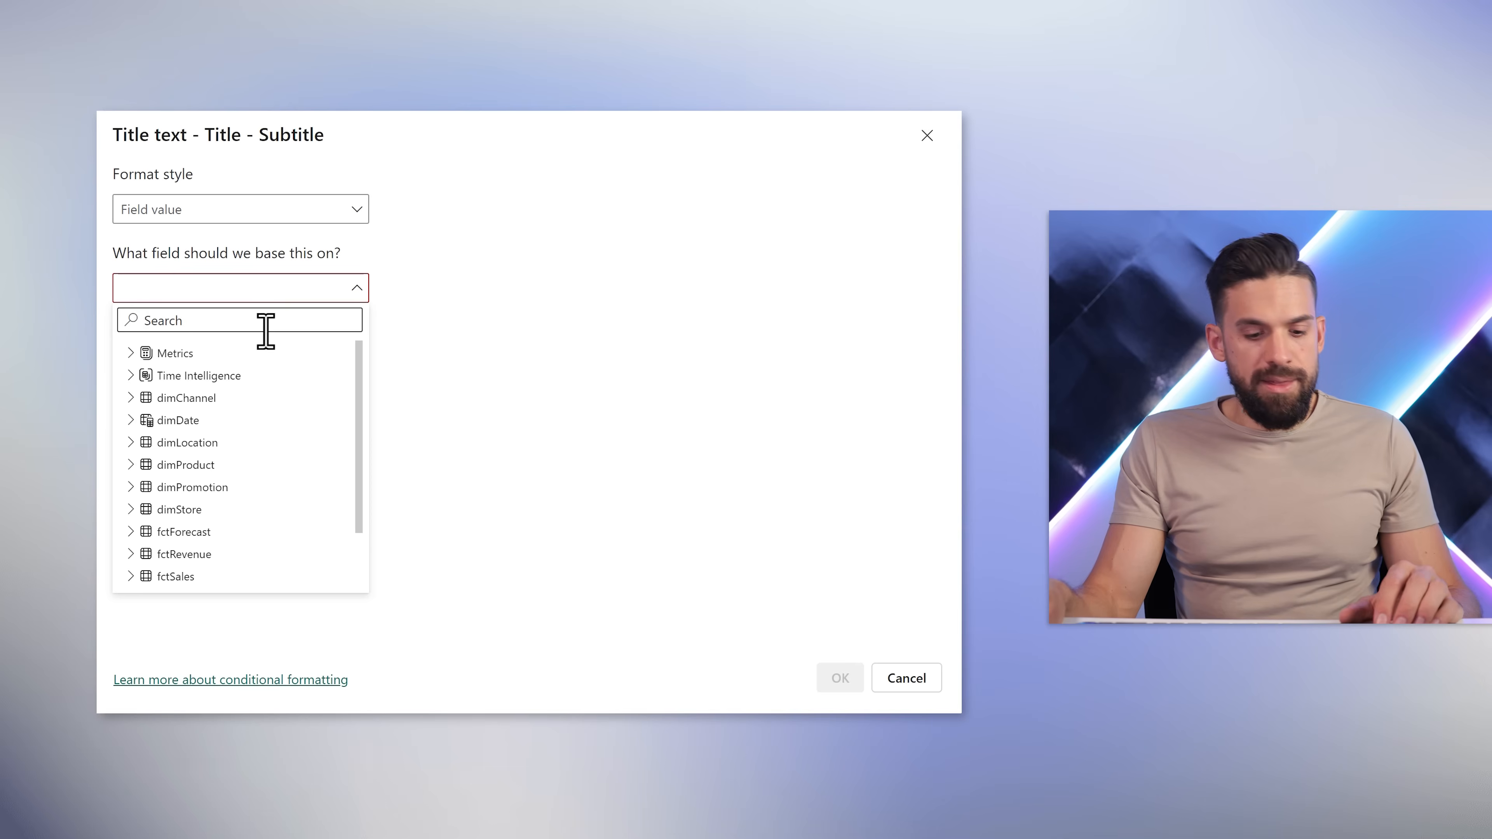
type("title")
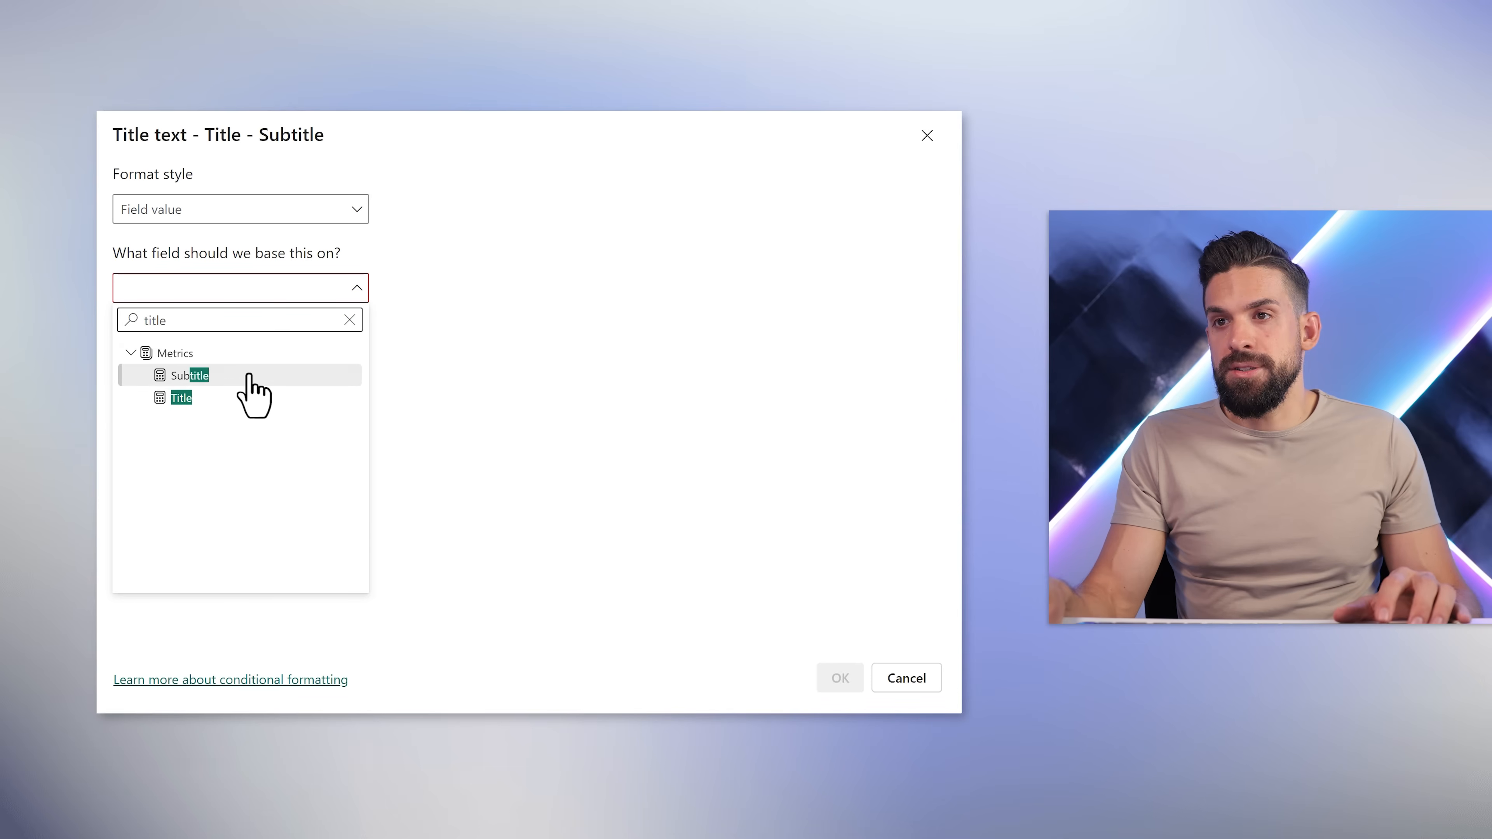
left_click(247, 375)
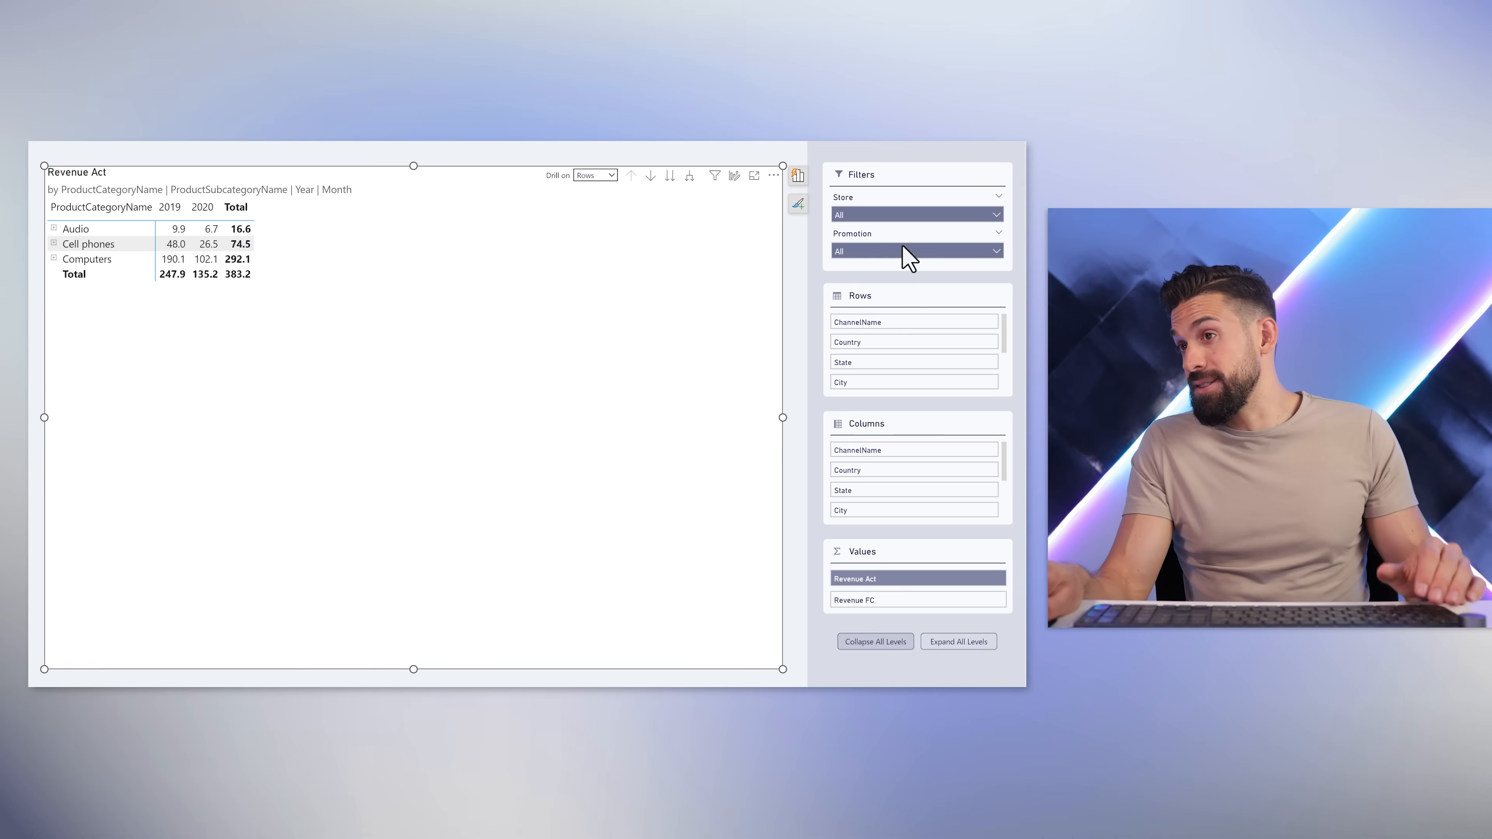
Expand all matrix levels with the bookmark navigator, using the product and date fields selected for rows and columns.
scroll(959, 373, "down", 3)
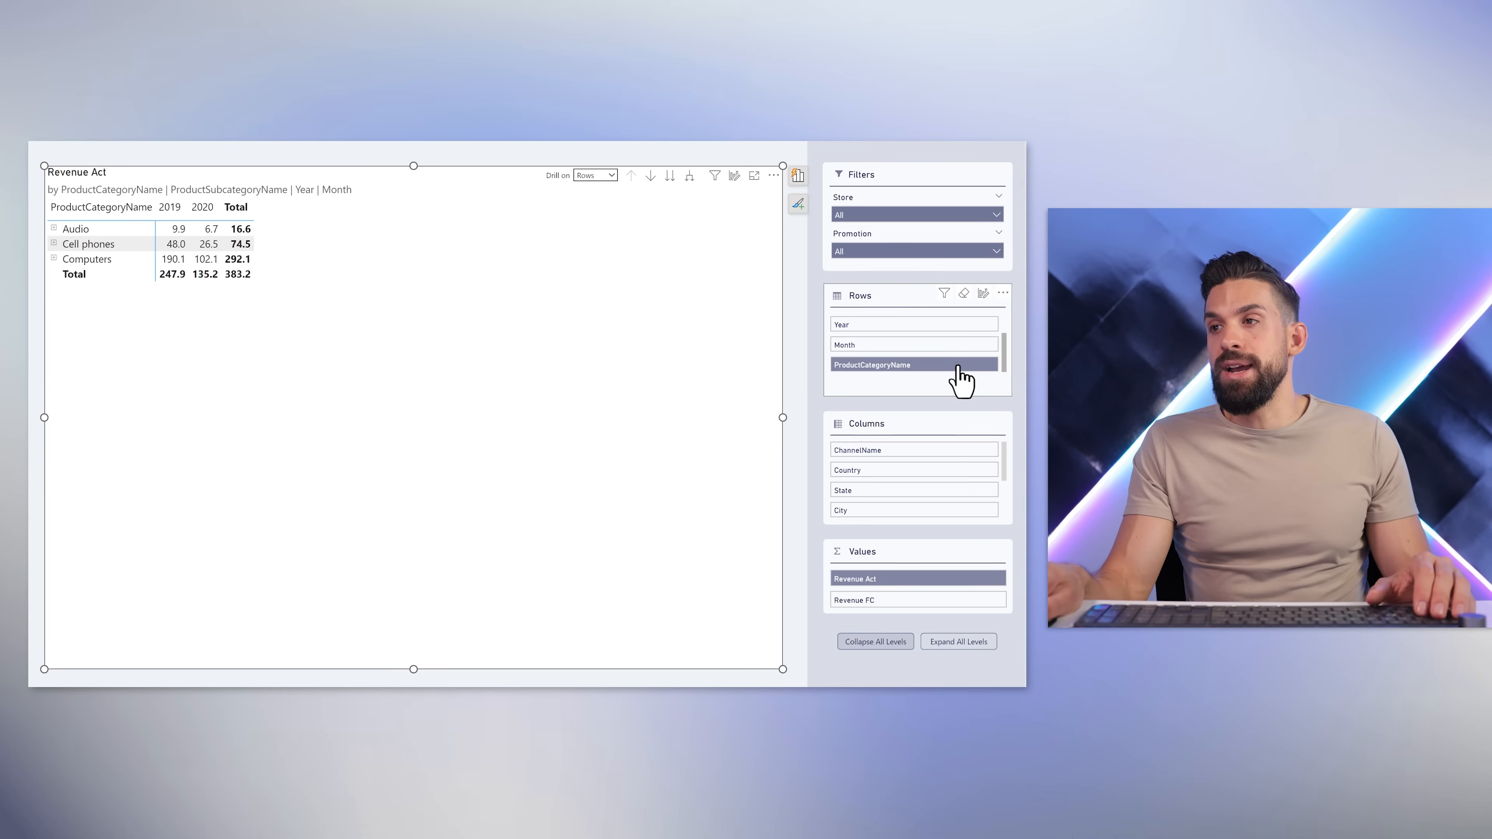
scroll(949, 506, "down", 4)
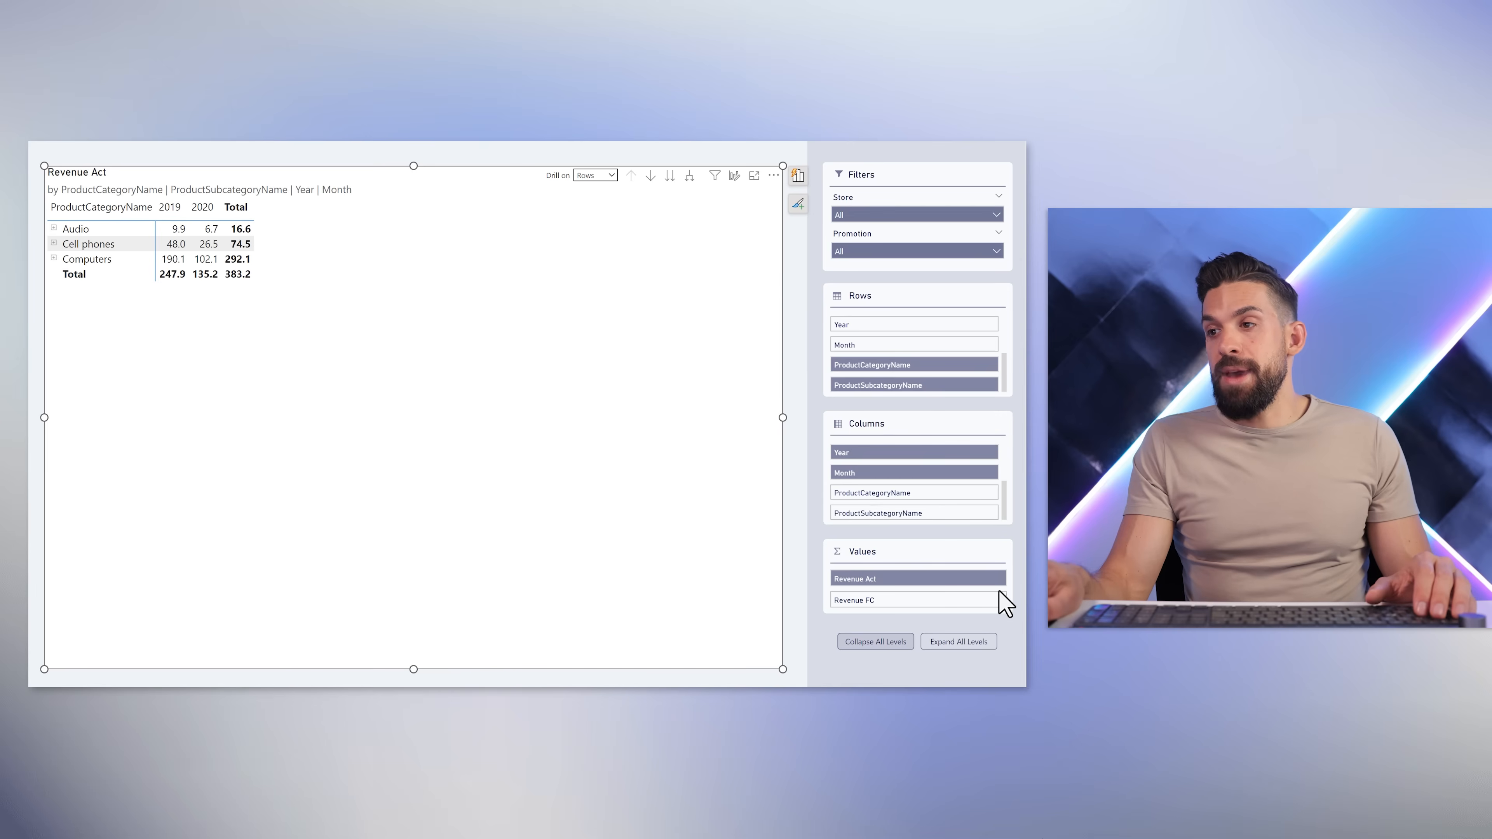
left_click(953, 646)
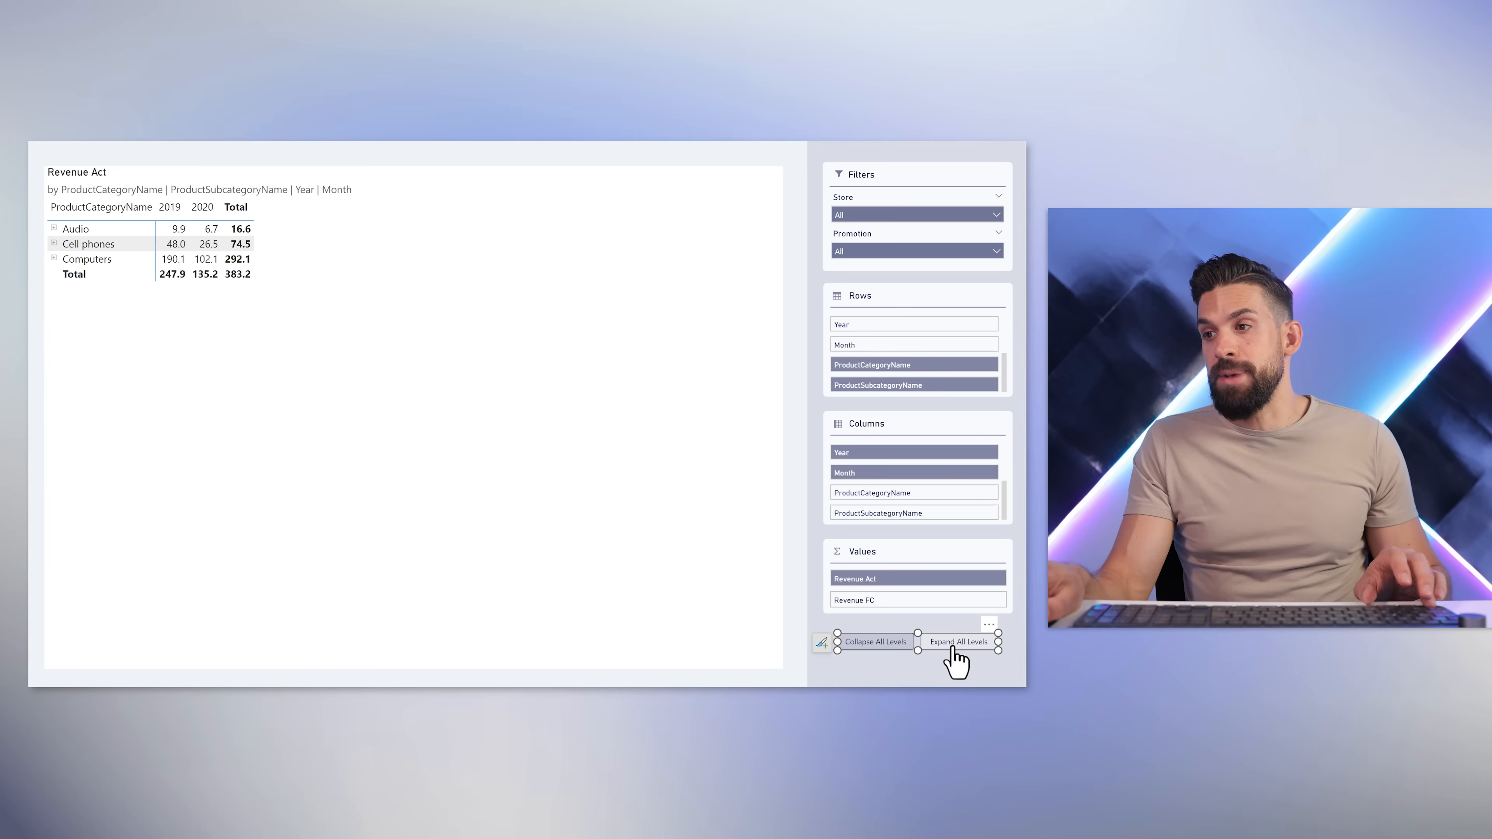
left_click(953, 647)
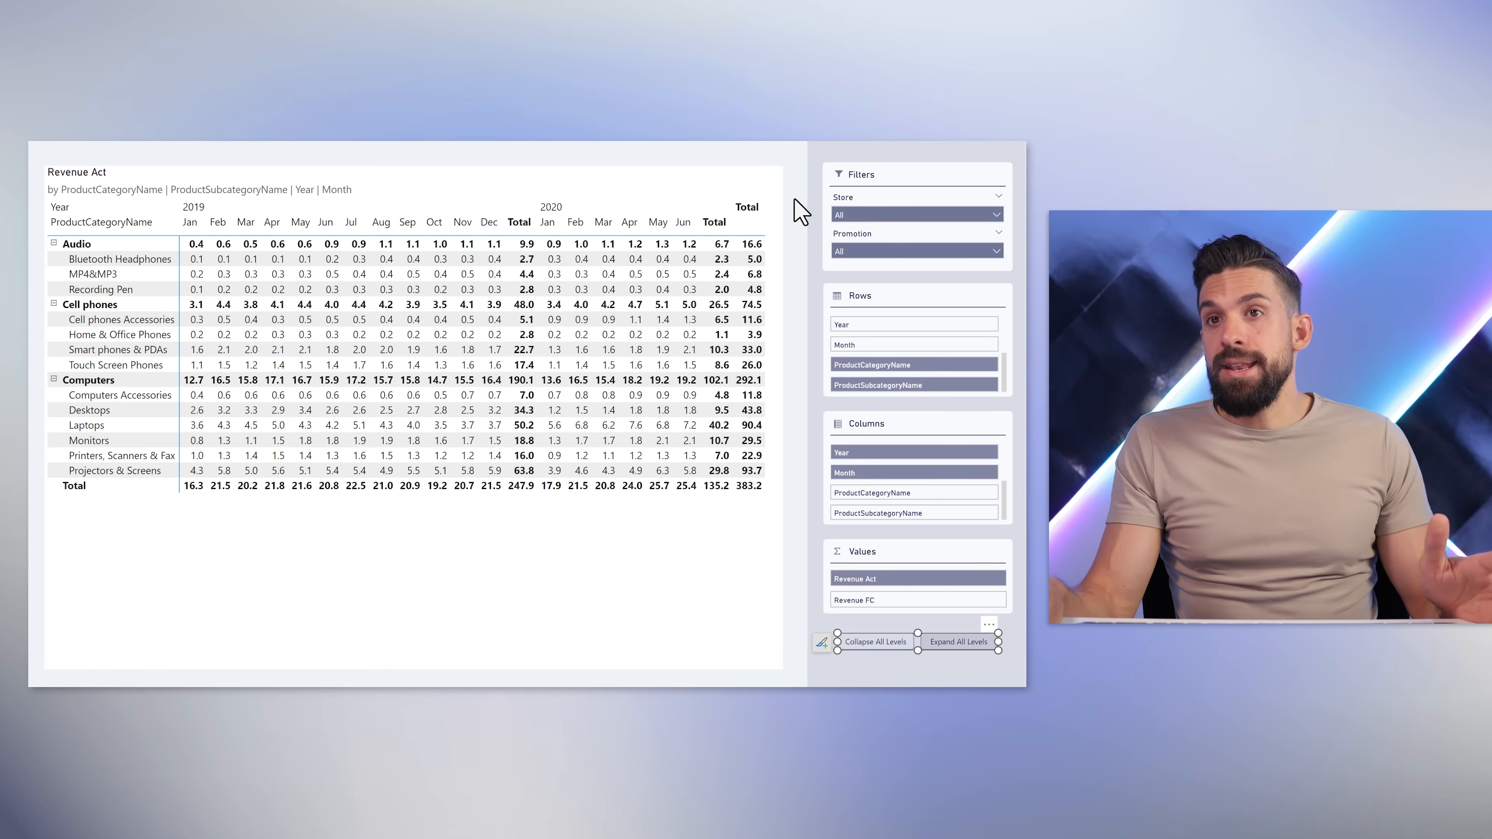
Set the matrix layout to Outline in its layout and style presets.
left_click(777, 199)
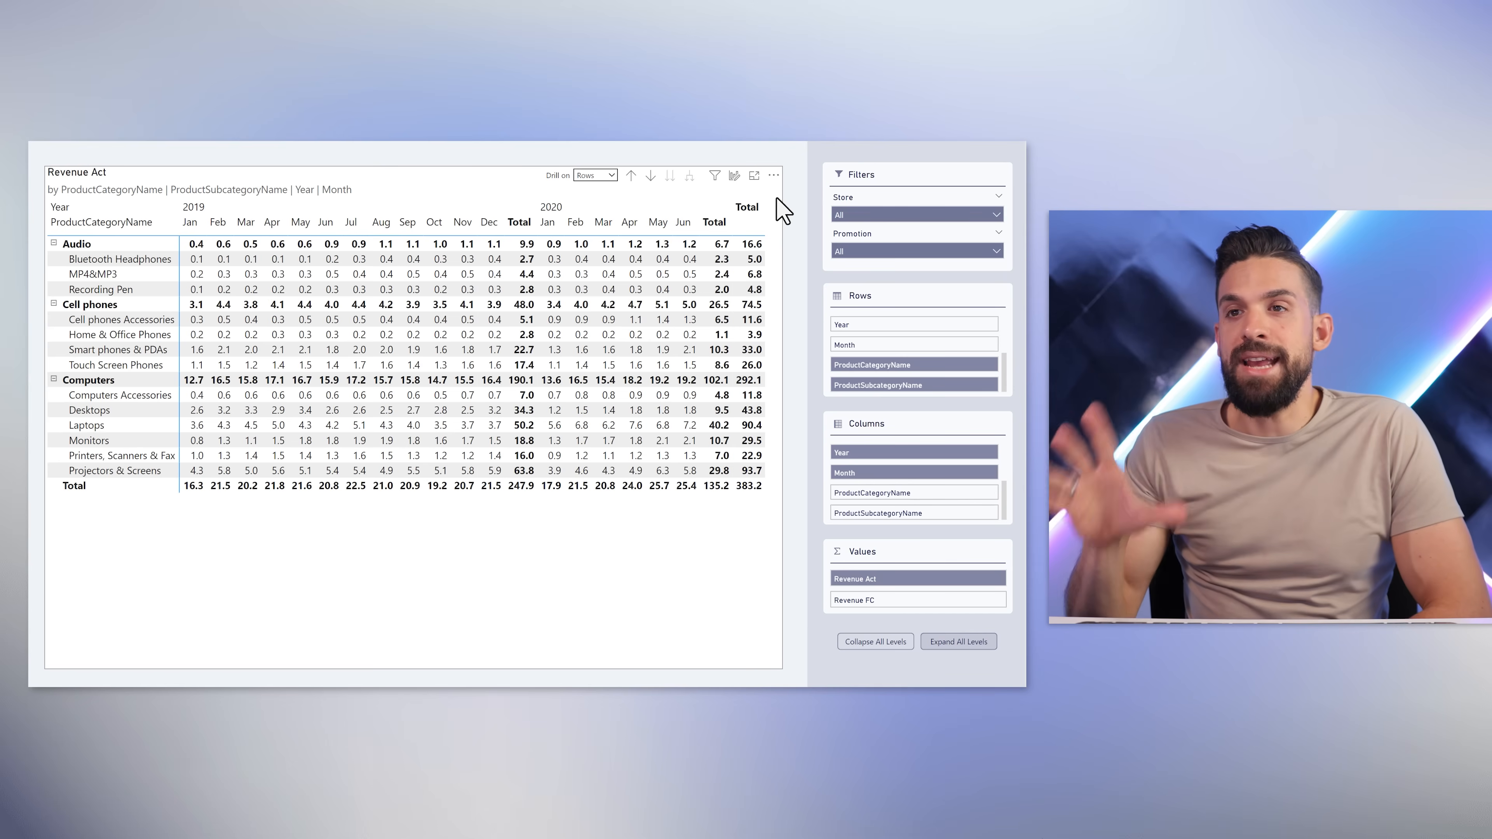
left_click(640, 567)
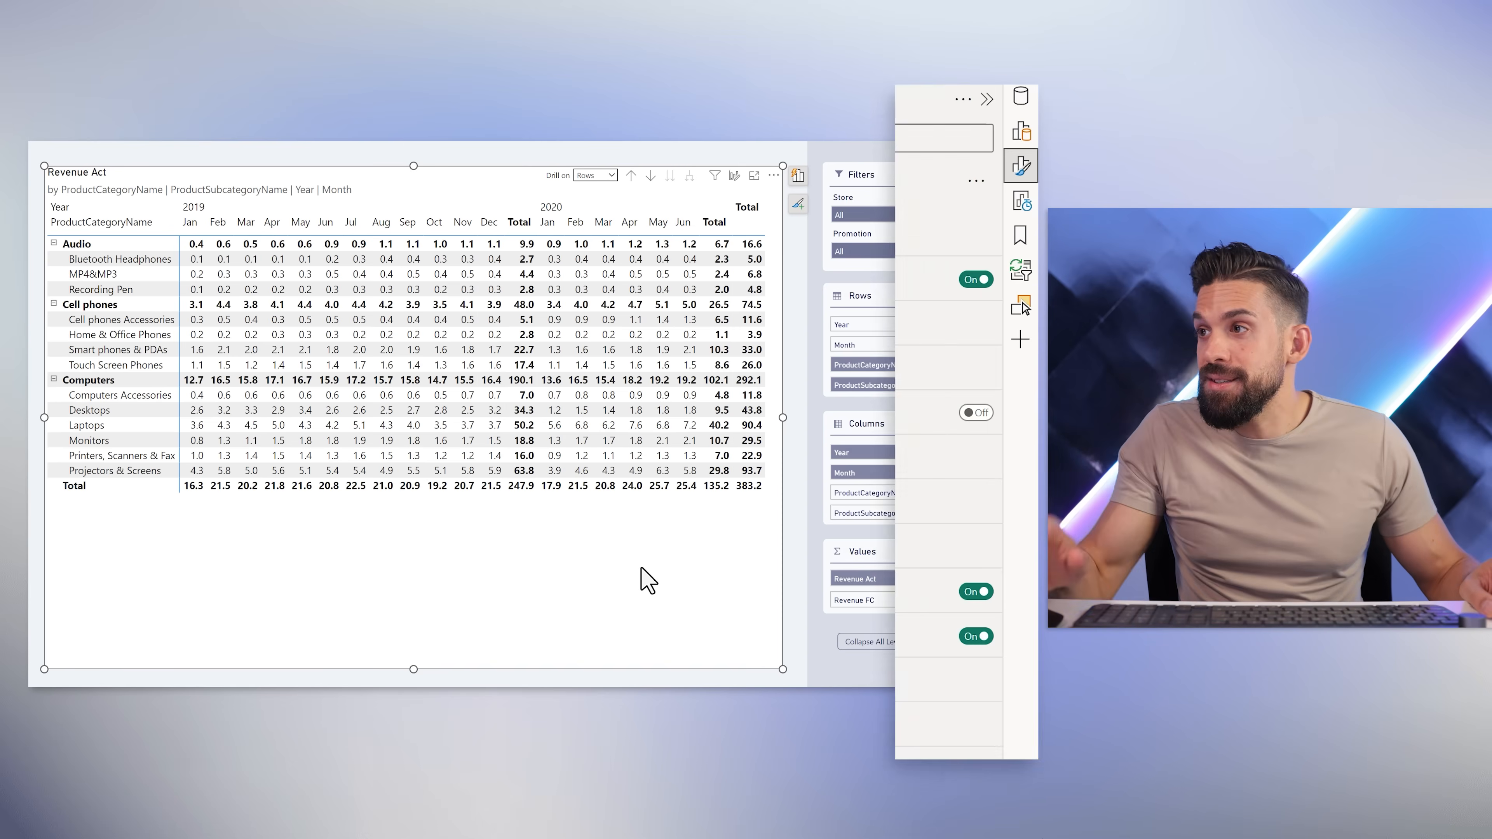
left_click(768, 329)
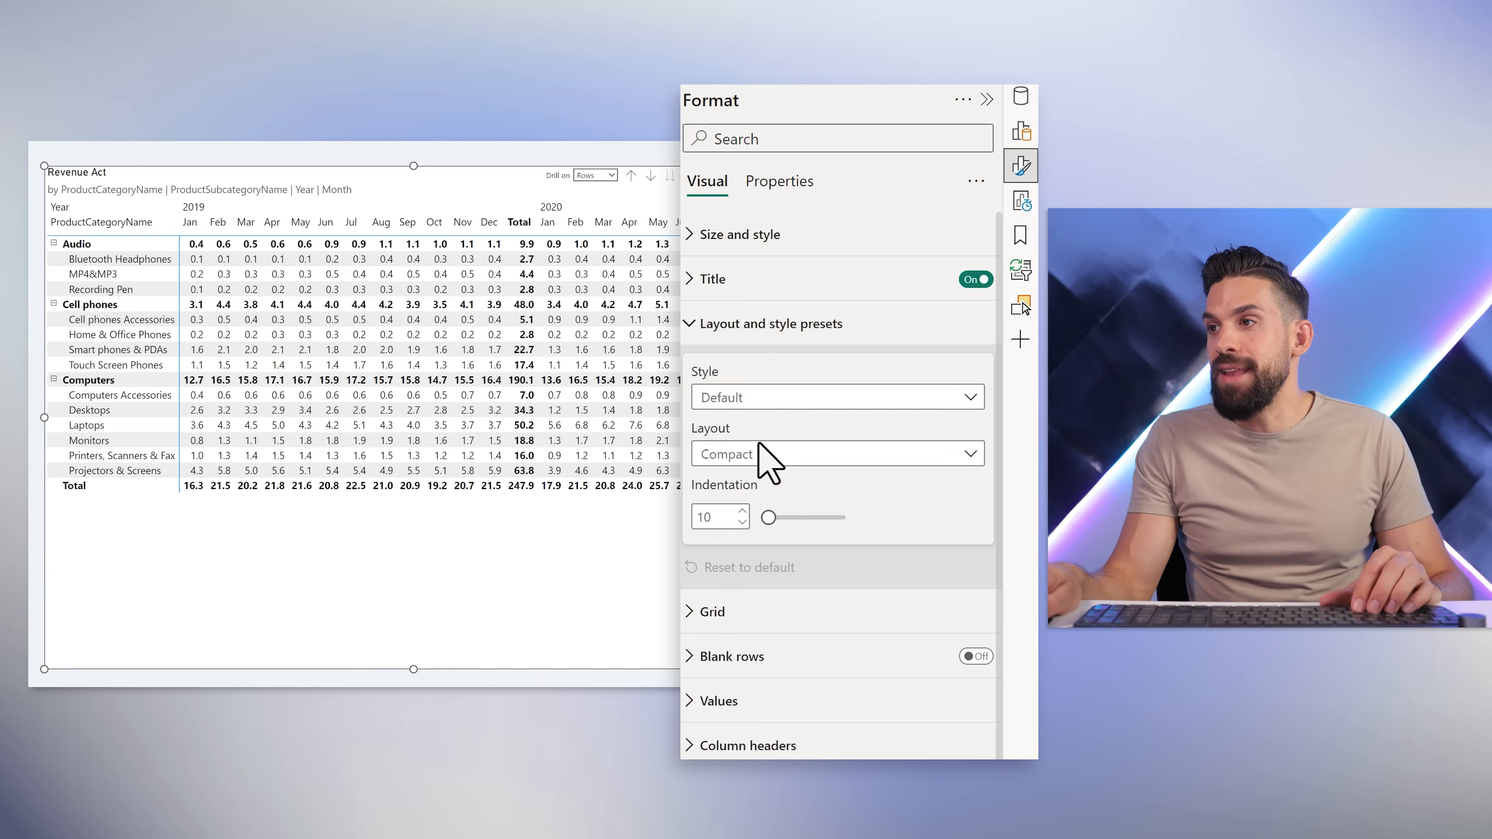
left_click(757, 455)
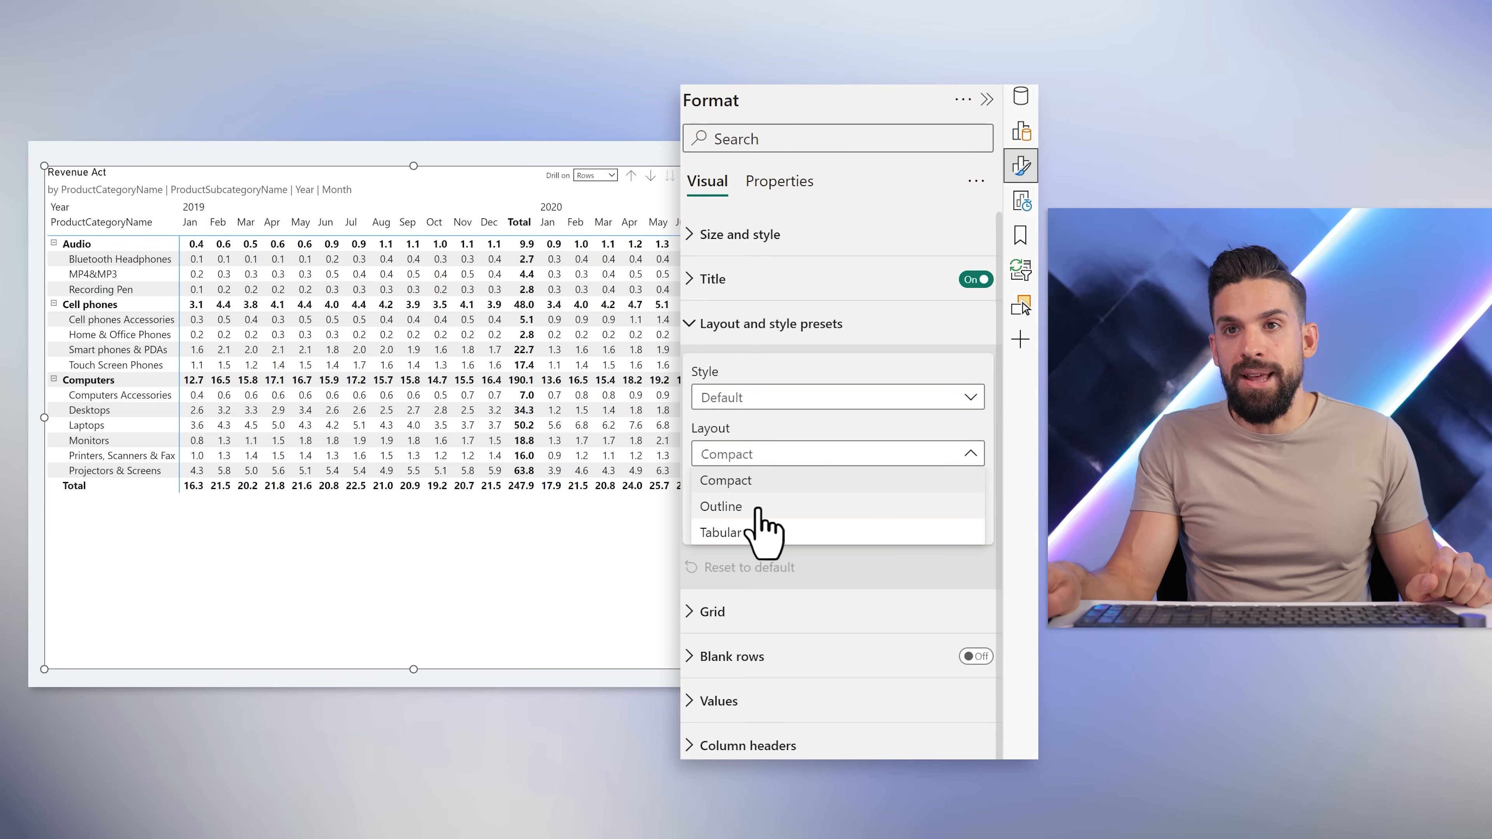
left_click(759, 509)
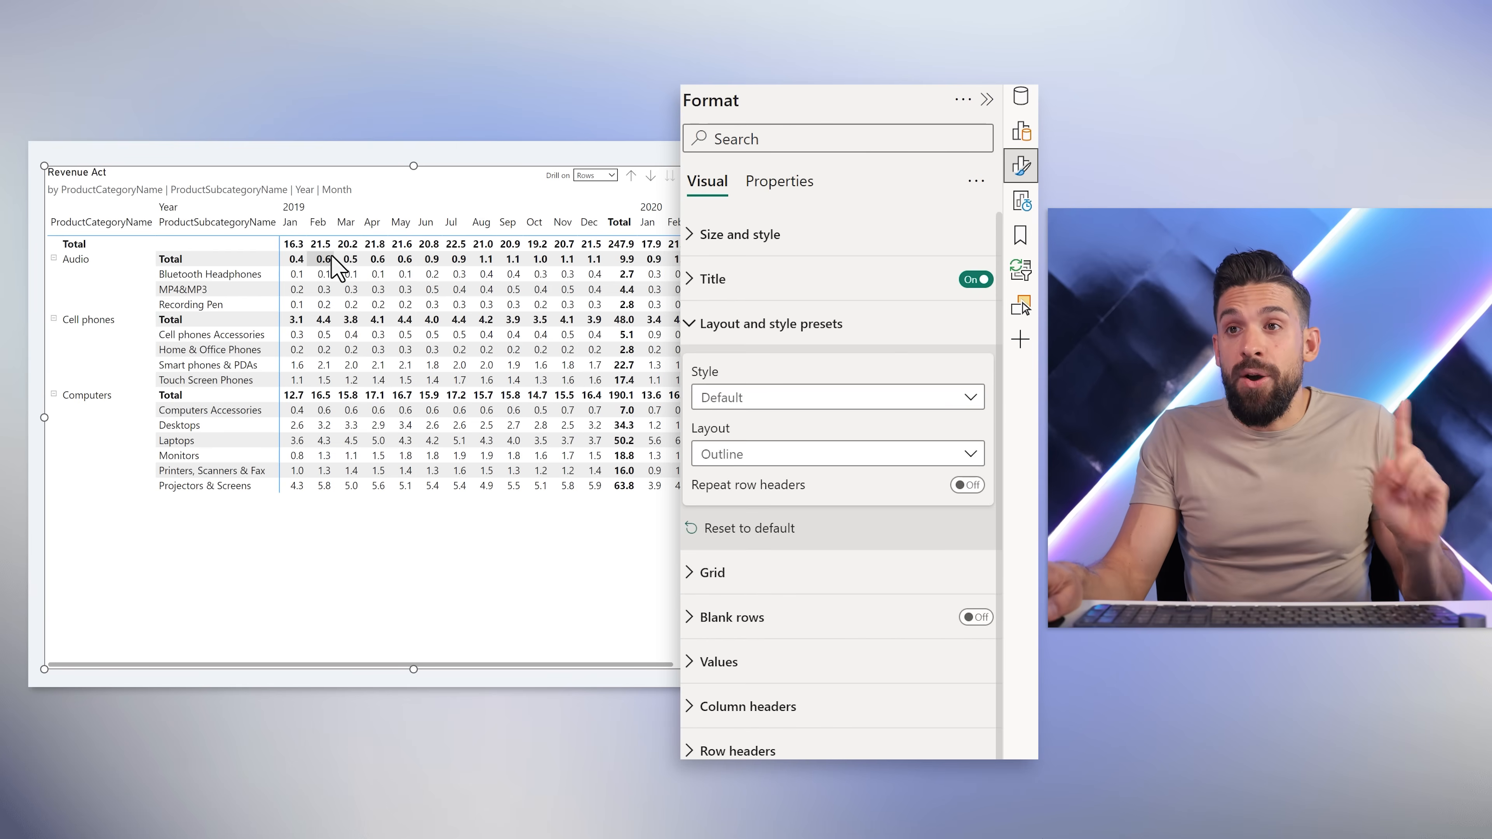
Set the position of the matrix's row subtotals to Bottom.
scroll(889, 423, "down", 4)
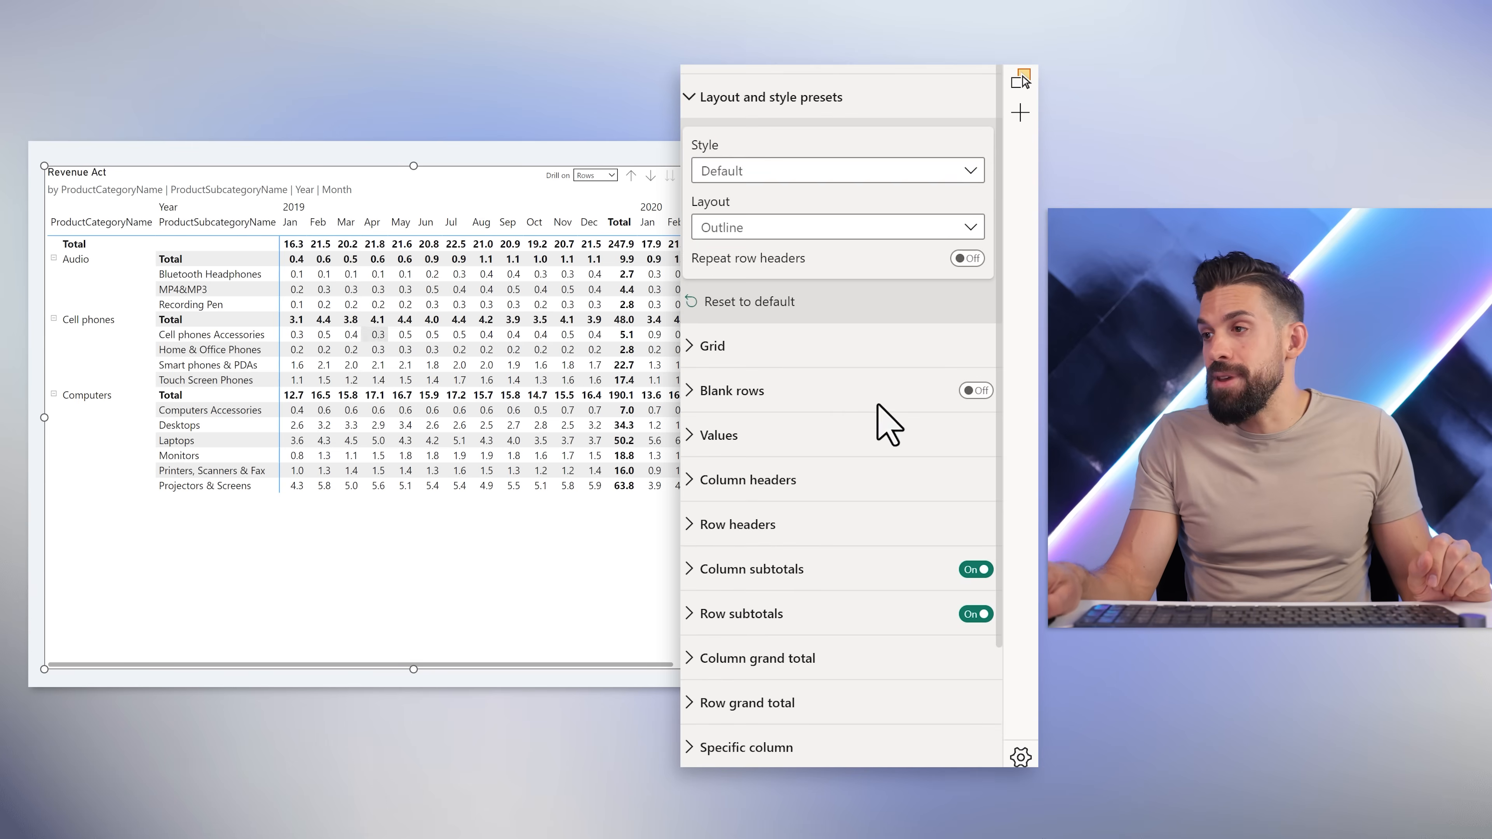
scroll(846, 606, "down", 2)
scroll(840, 594, "up", 2)
left_click(837, 588)
scroll(843, 609, "down", 7)
left_click(828, 480)
left_click(793, 538)
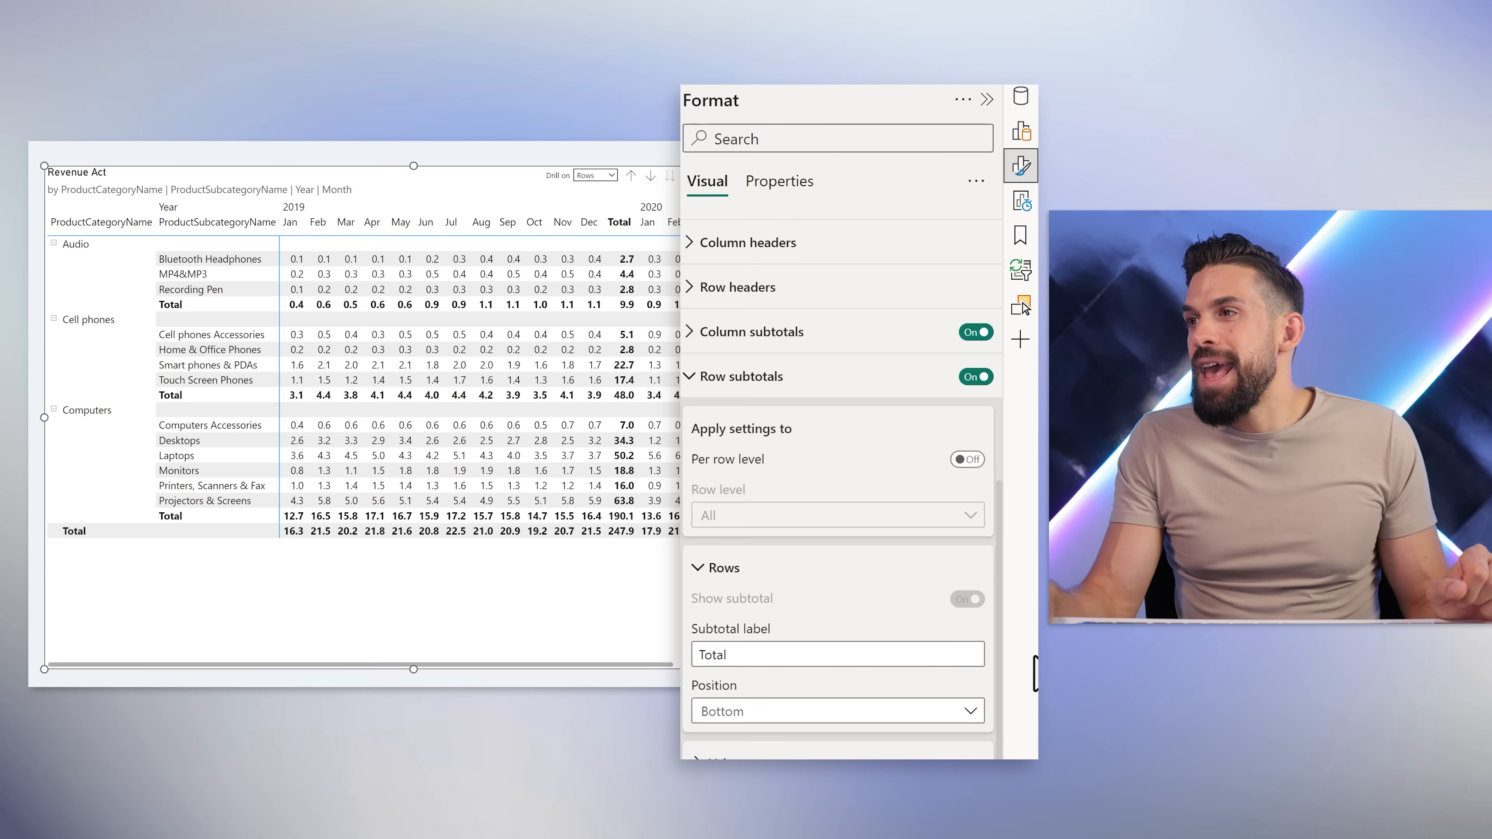
Turn on blank rows for the matrix and try out repeating row headers.
scroll(908, 465, "up", 8)
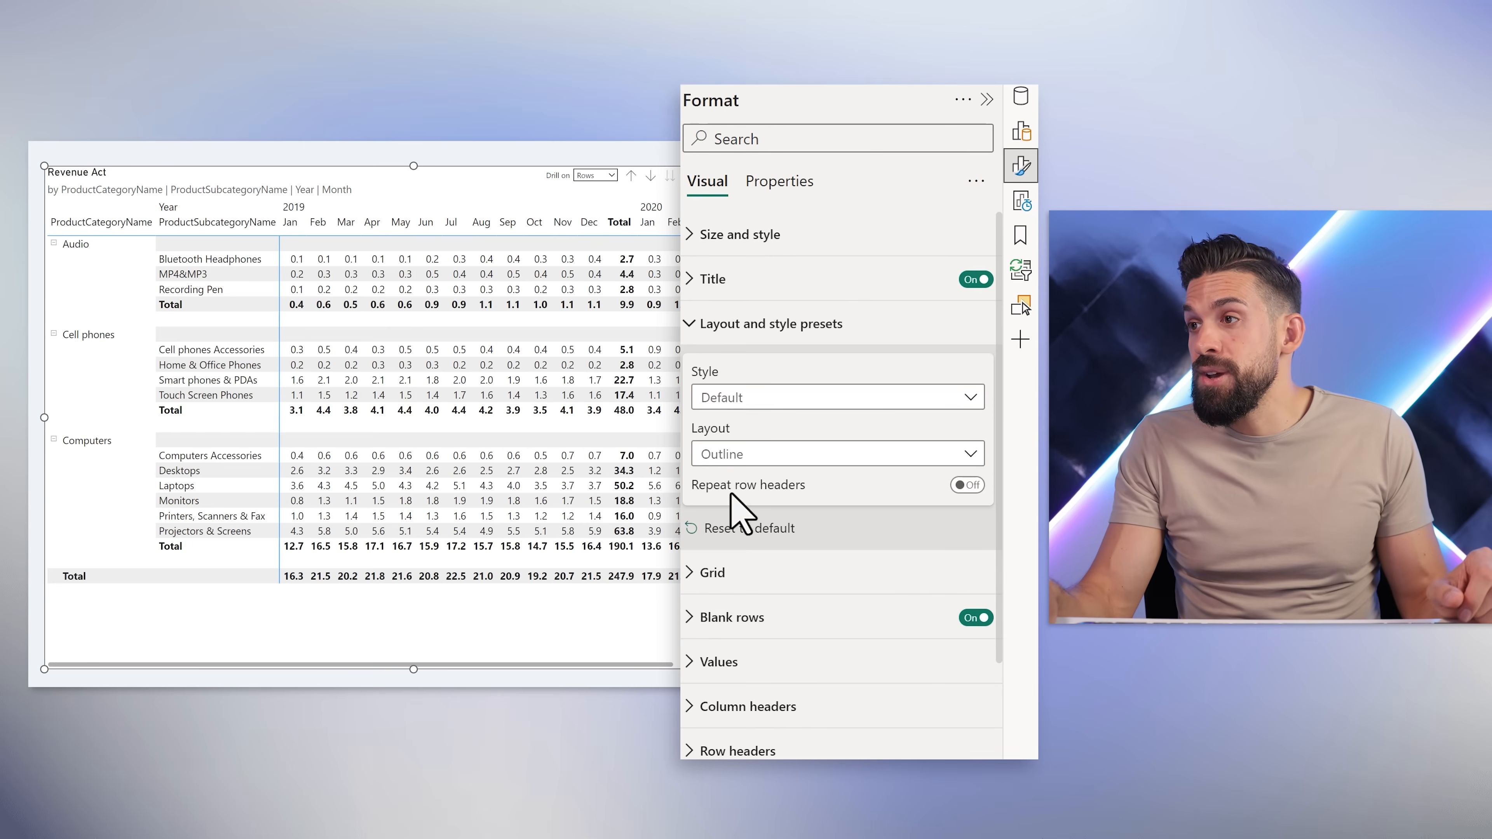
left_click(967, 485)
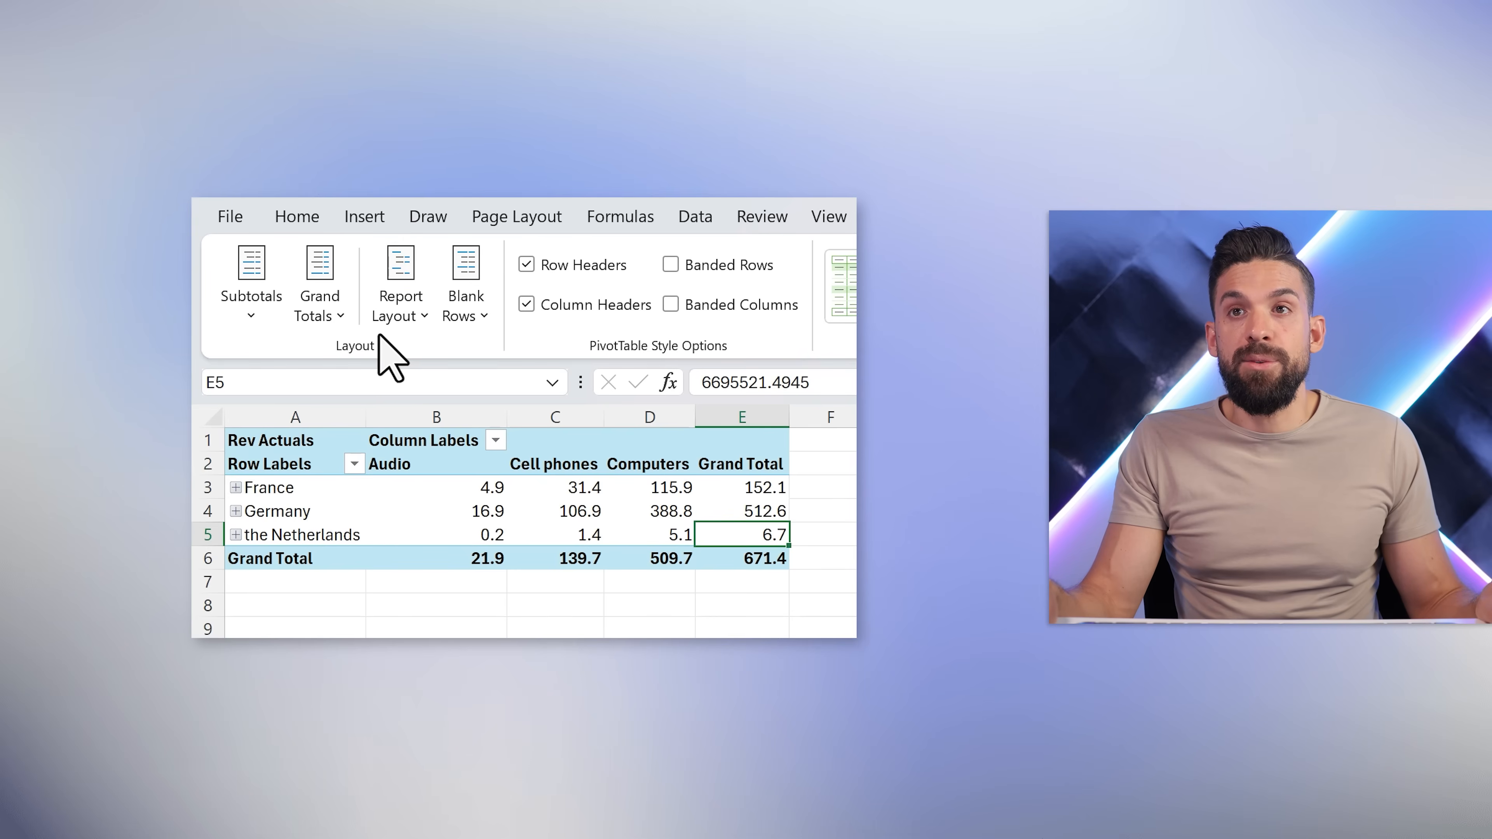
Switch to Excel and examine the PivotTable's Report Layout and Blank Rows options for comparison.
left_click(406, 318)
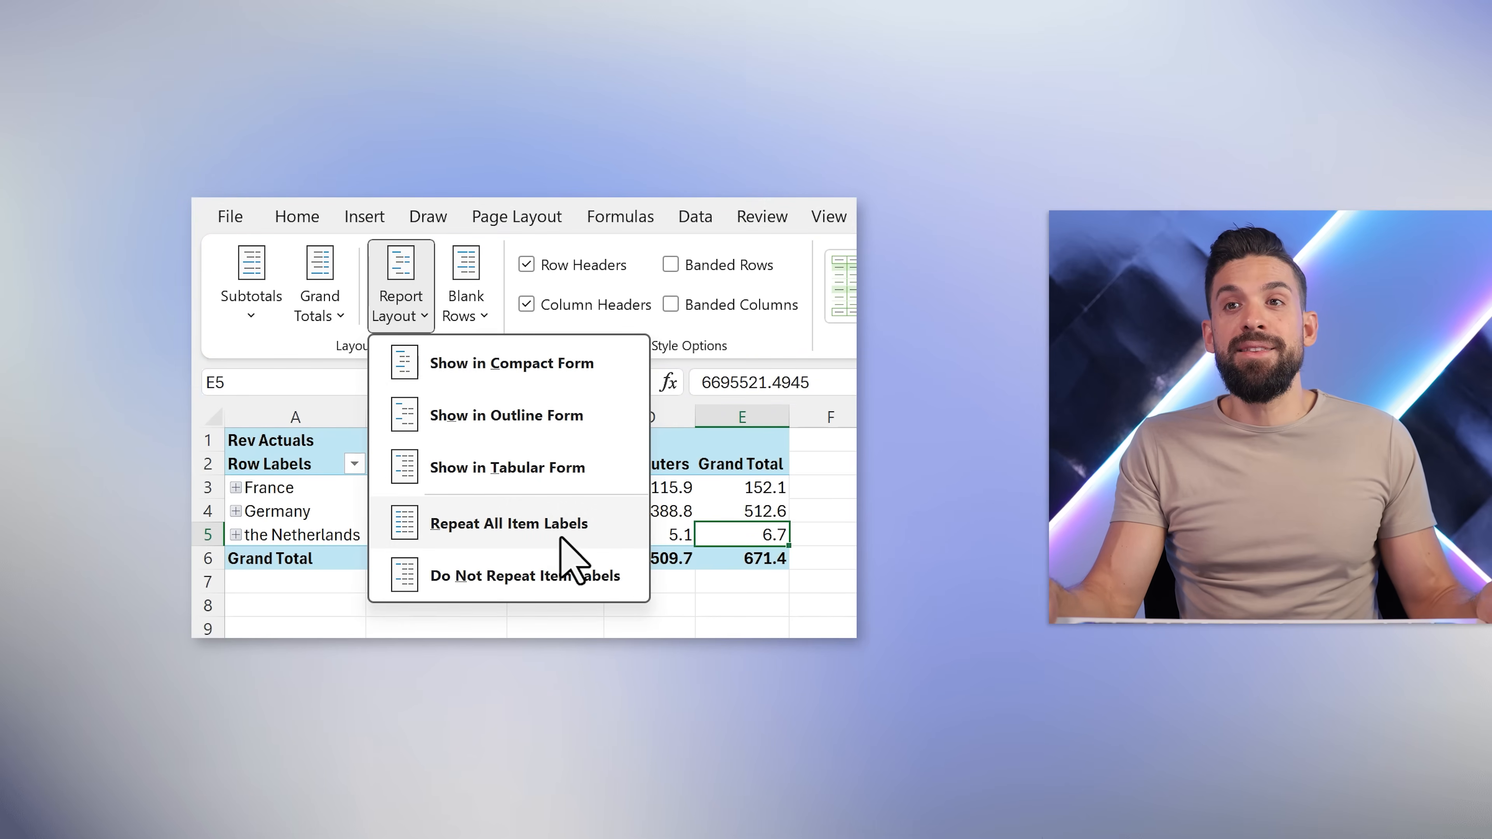
left_click(451, 256)
left_click(488, 314)
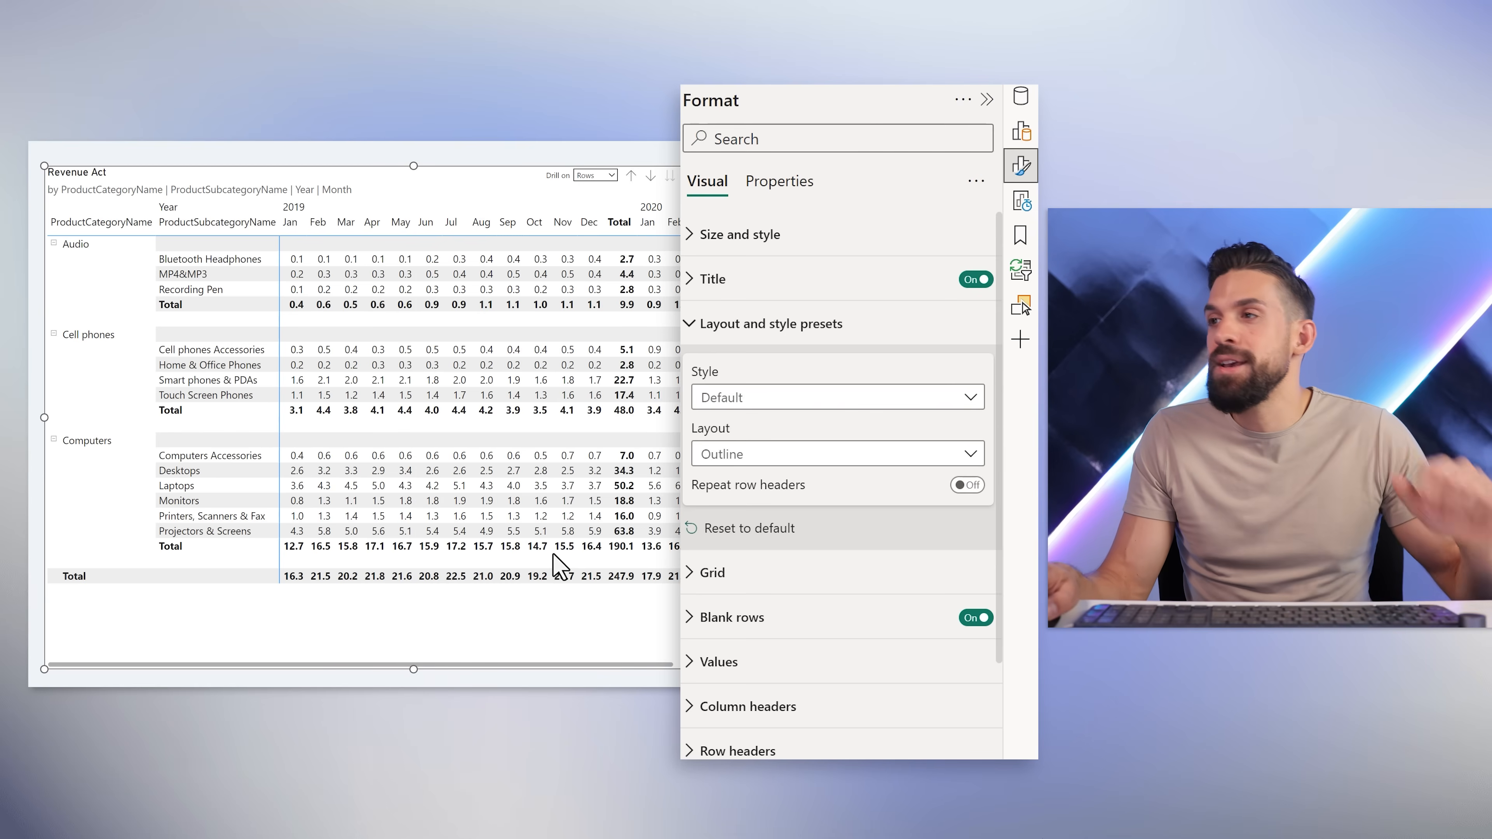
Back in Power BI, apply the Minimal style preset to the matrix and set its layout to Tabular.
left_click(803, 400)
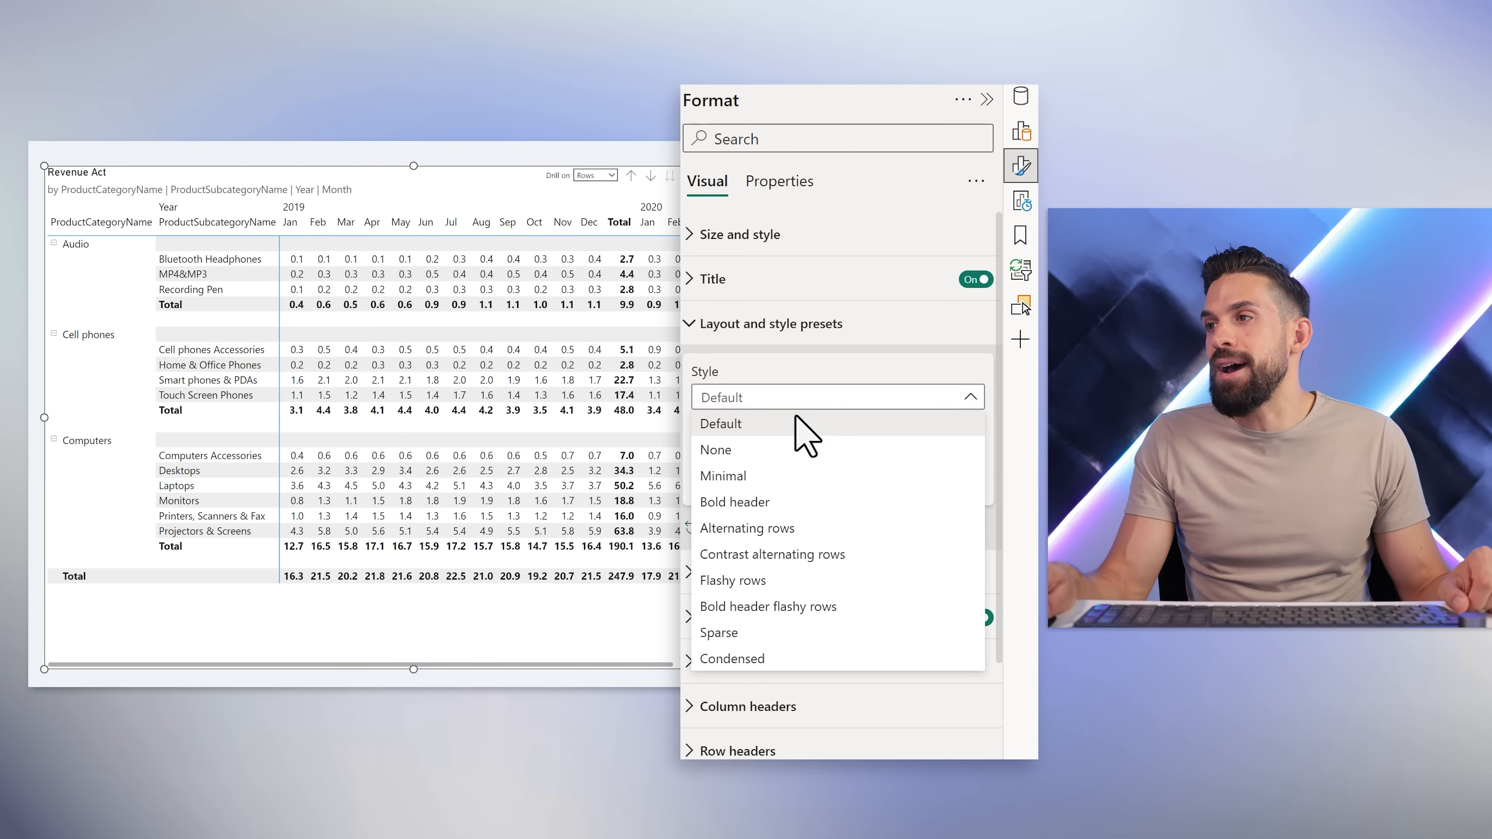
left_click(767, 480)
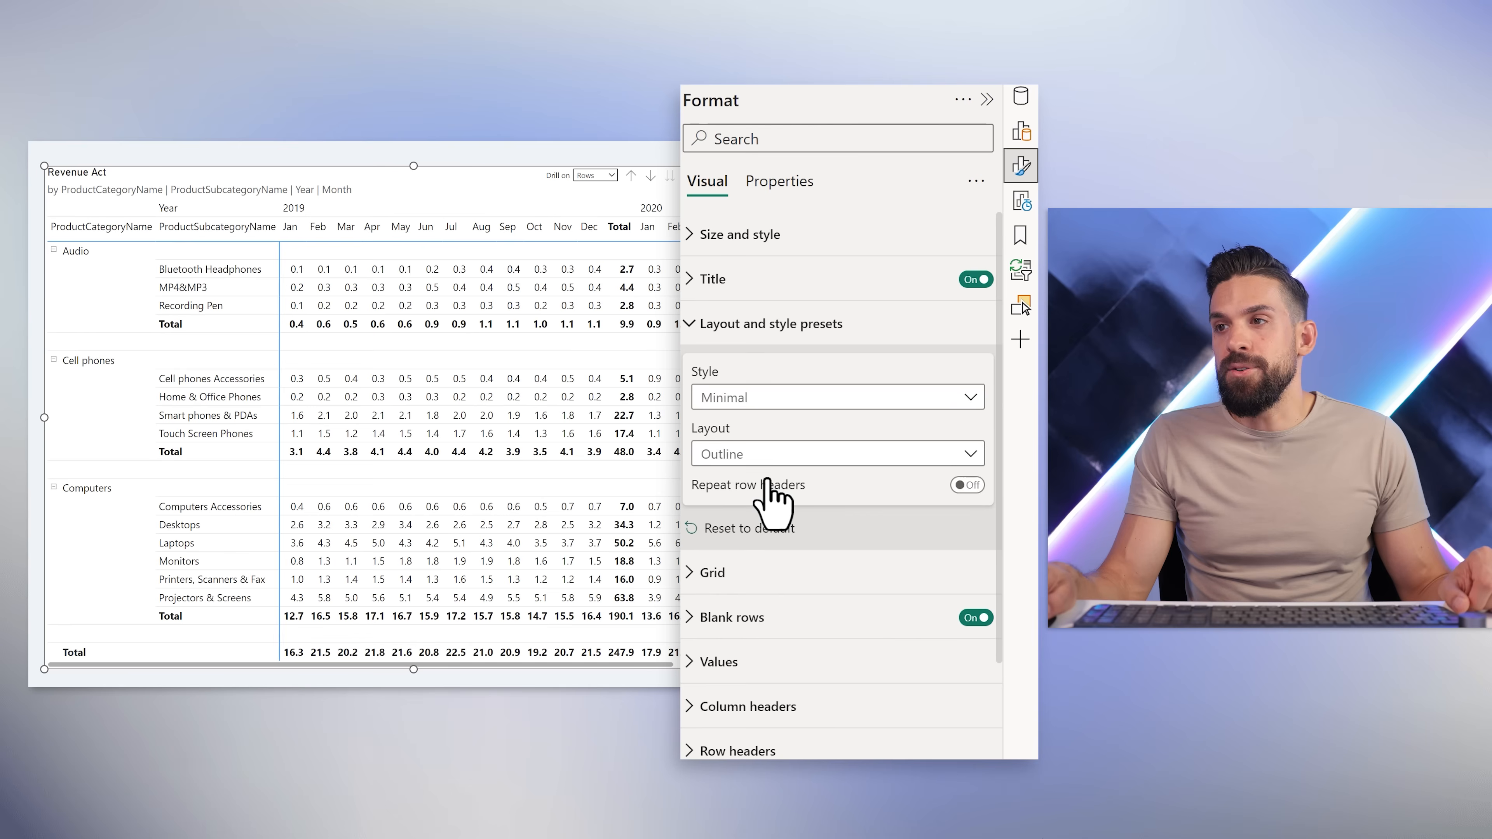
left_click(767, 579)
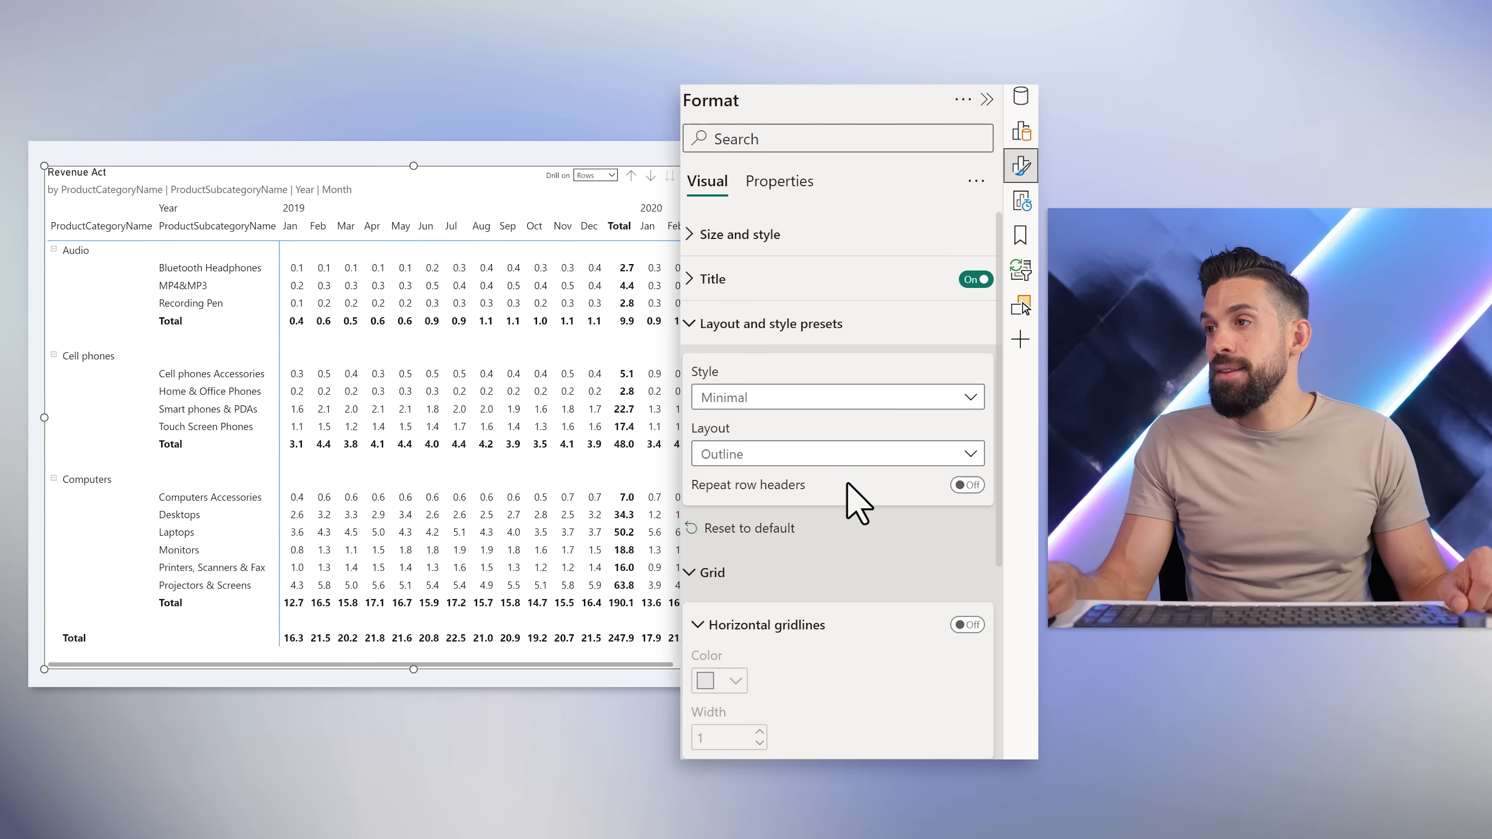
left_click(821, 461)
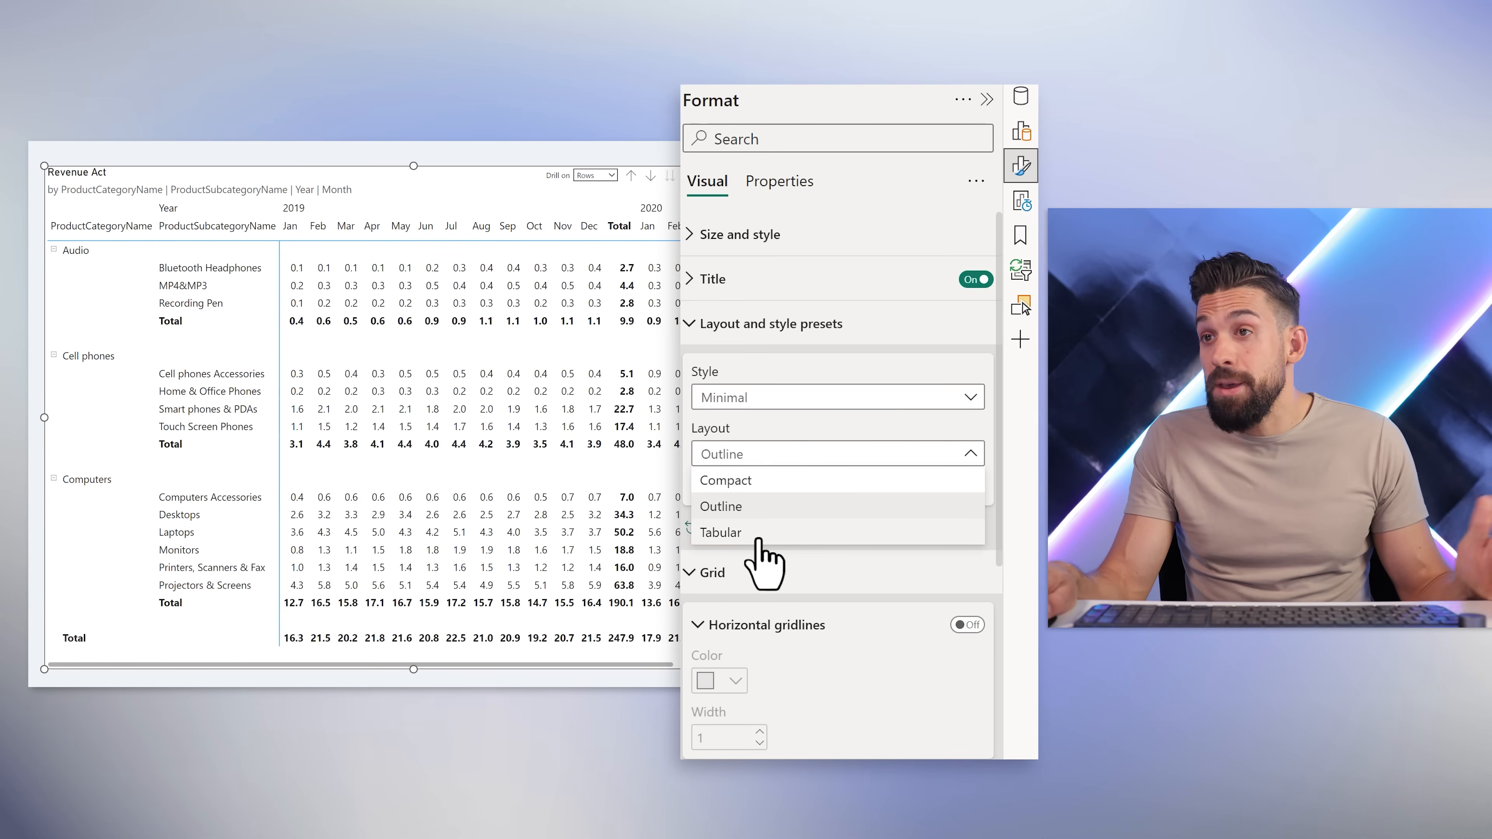
left_click(764, 564)
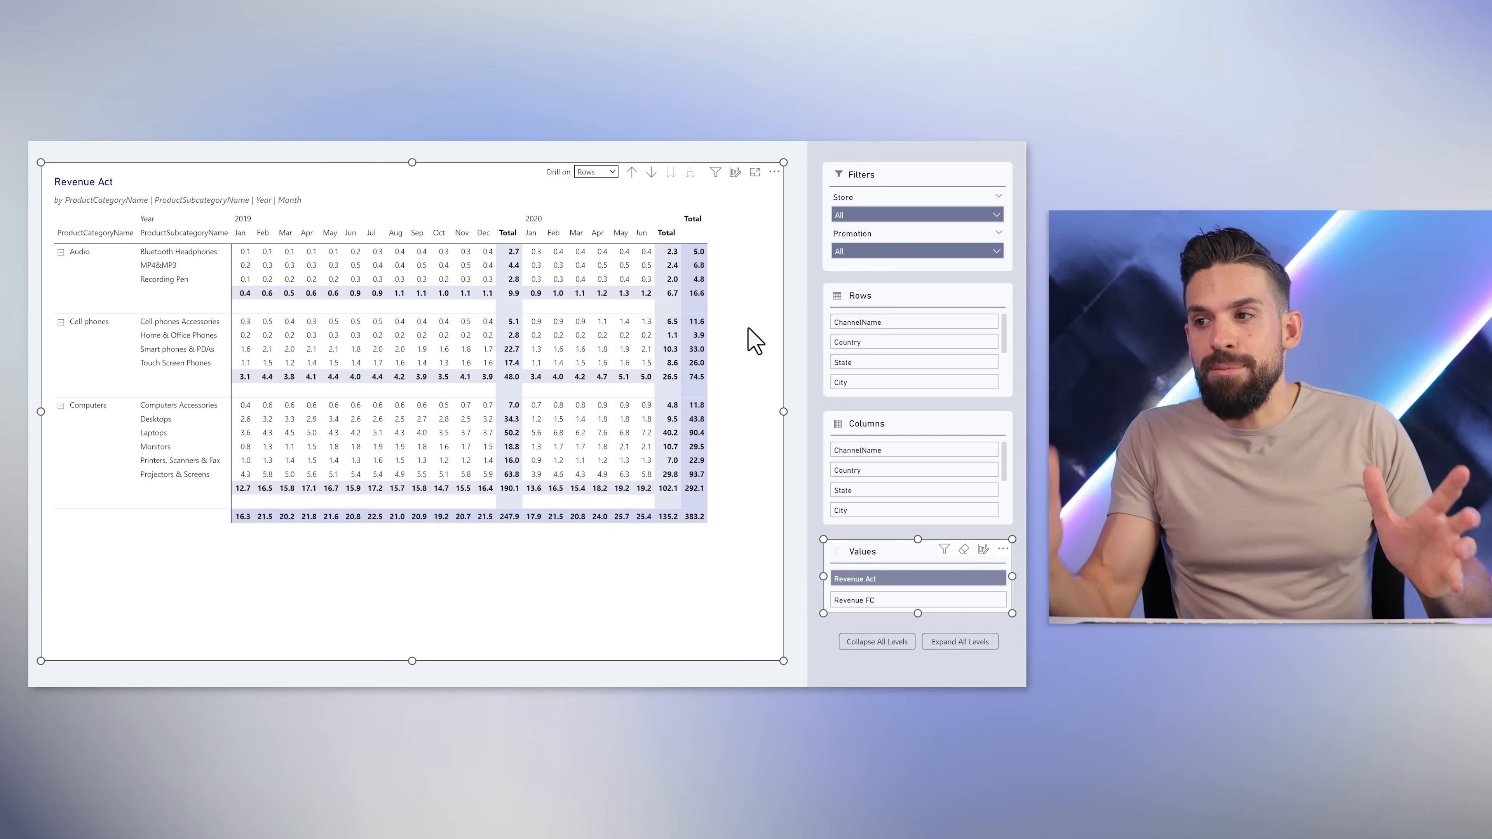
Add Revenue FC to the selected values alongside Revenue Act and switch the matrix values to rows.
left_click(955, 600)
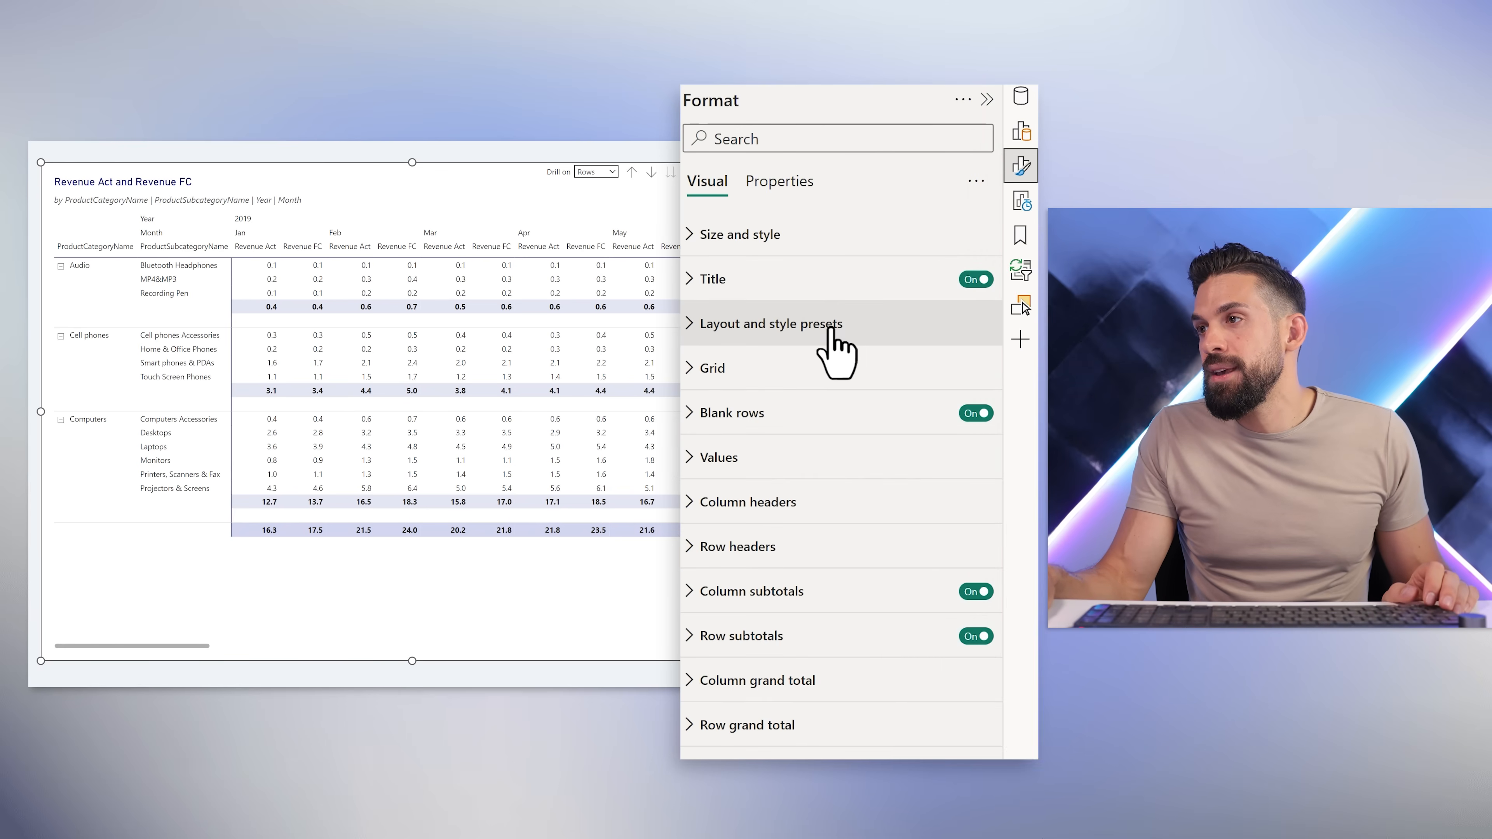
left_click(809, 469)
left_click(763, 681)
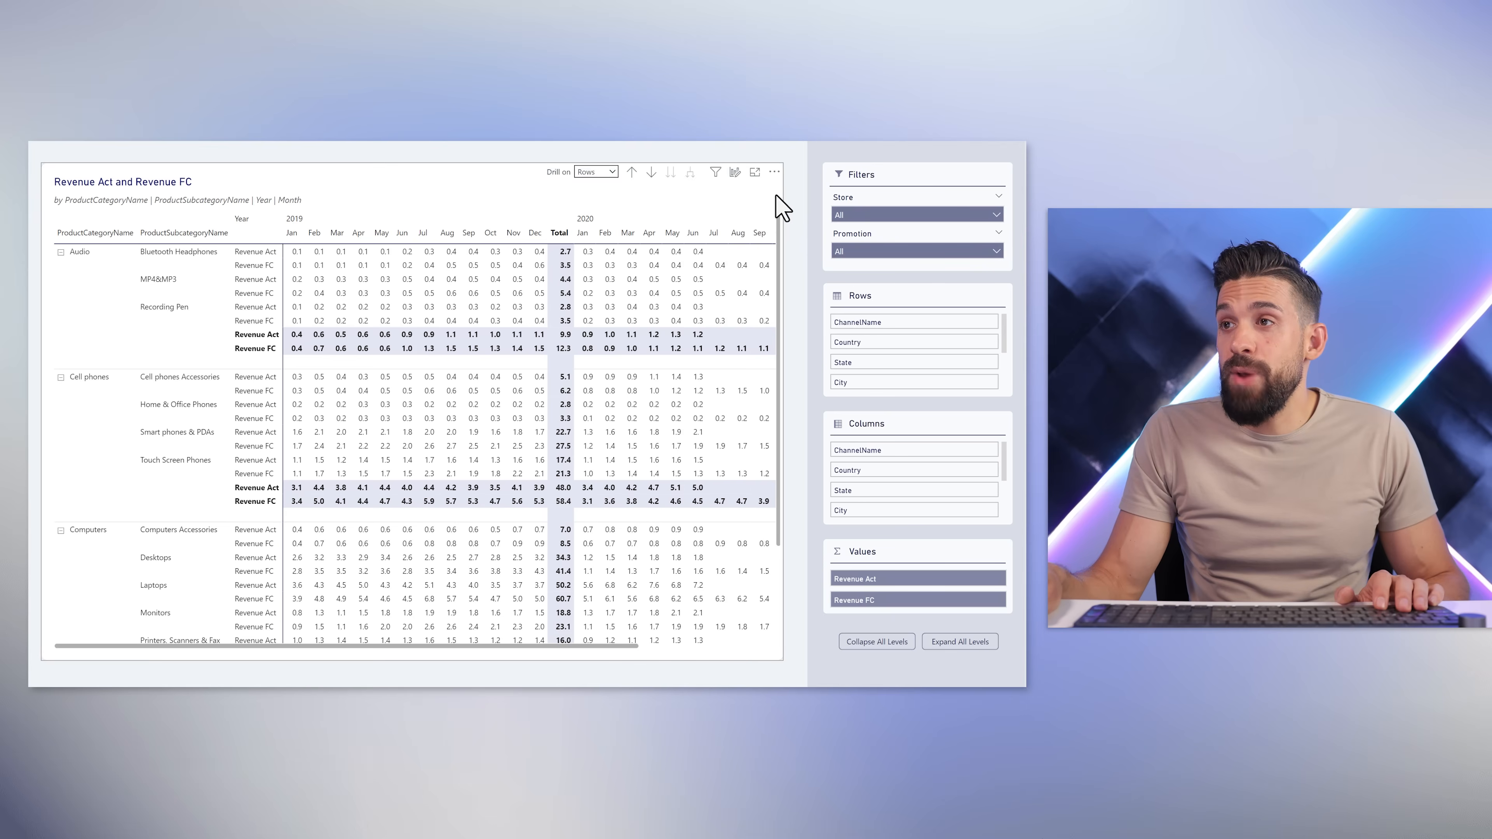
Duplicate the matrix on the same page and show the copy's values as columns instead of rows.
left_click(776, 196)
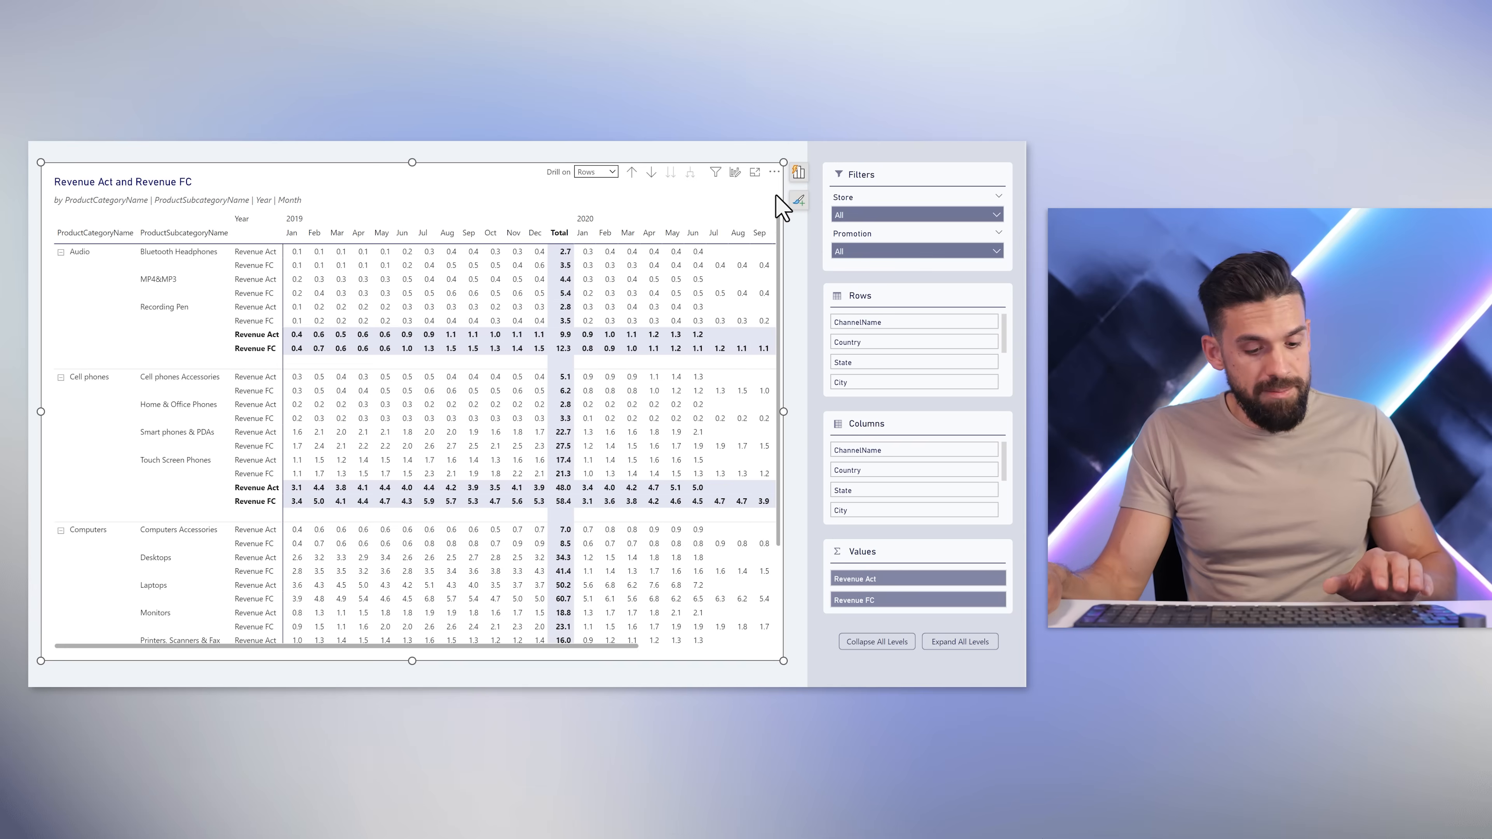
left_click(793, 251)
key("ctrl+v")
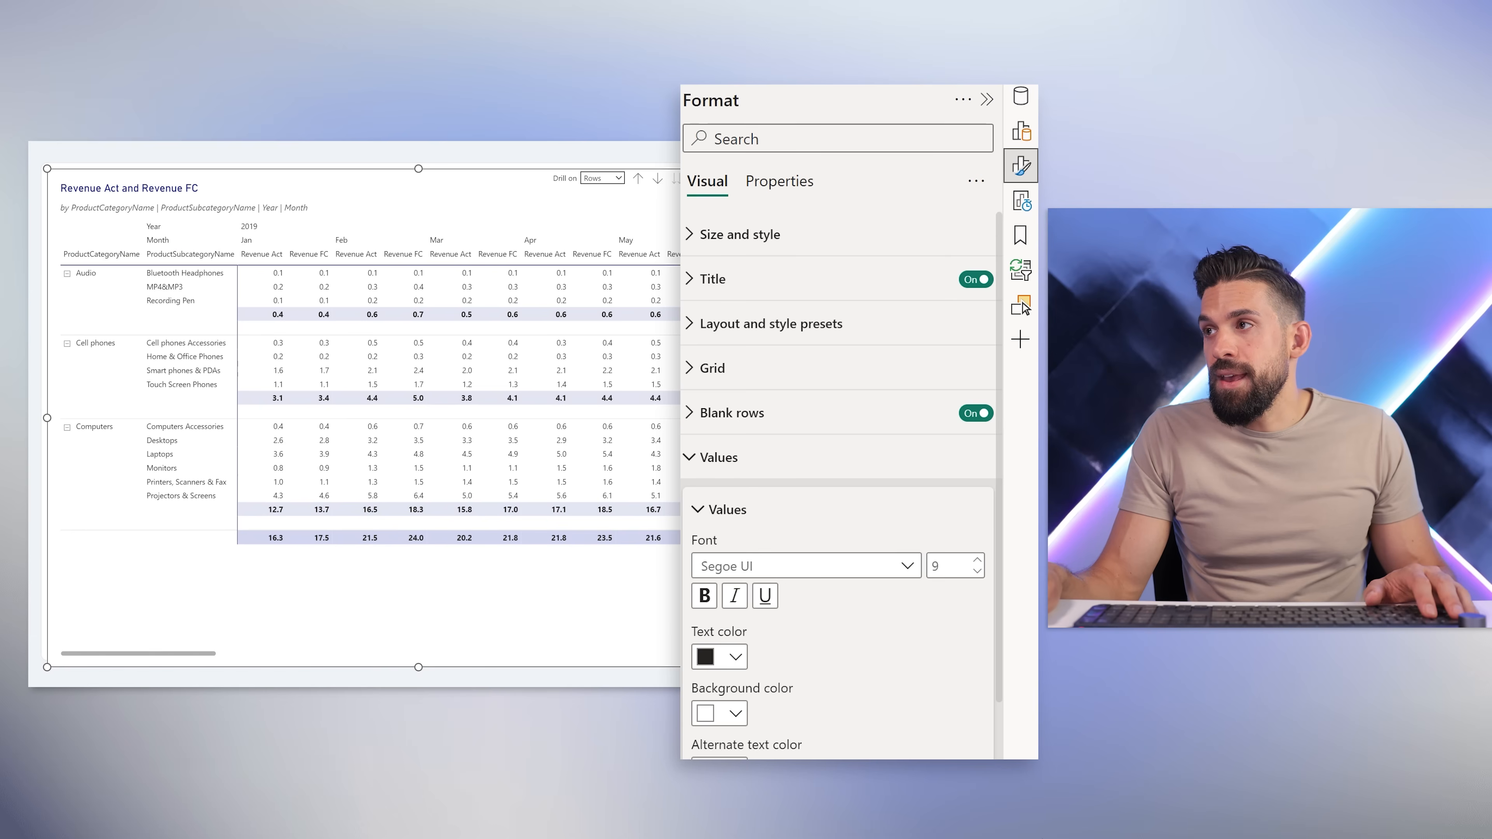
Create two new bookmarks for the matrix versions and name them Rows and Columns.
left_click(1020, 238)
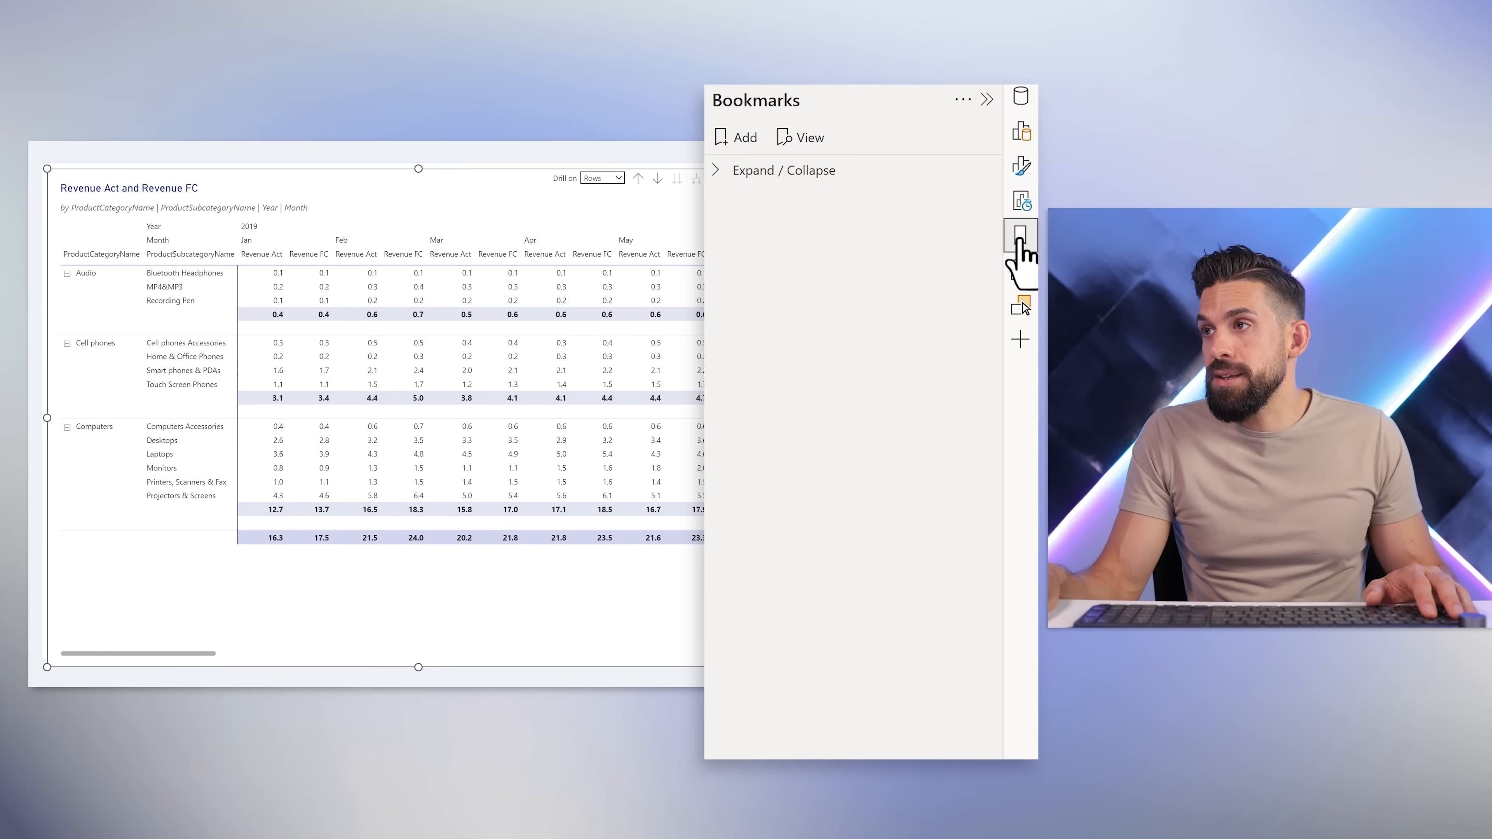
left_click(744, 140)
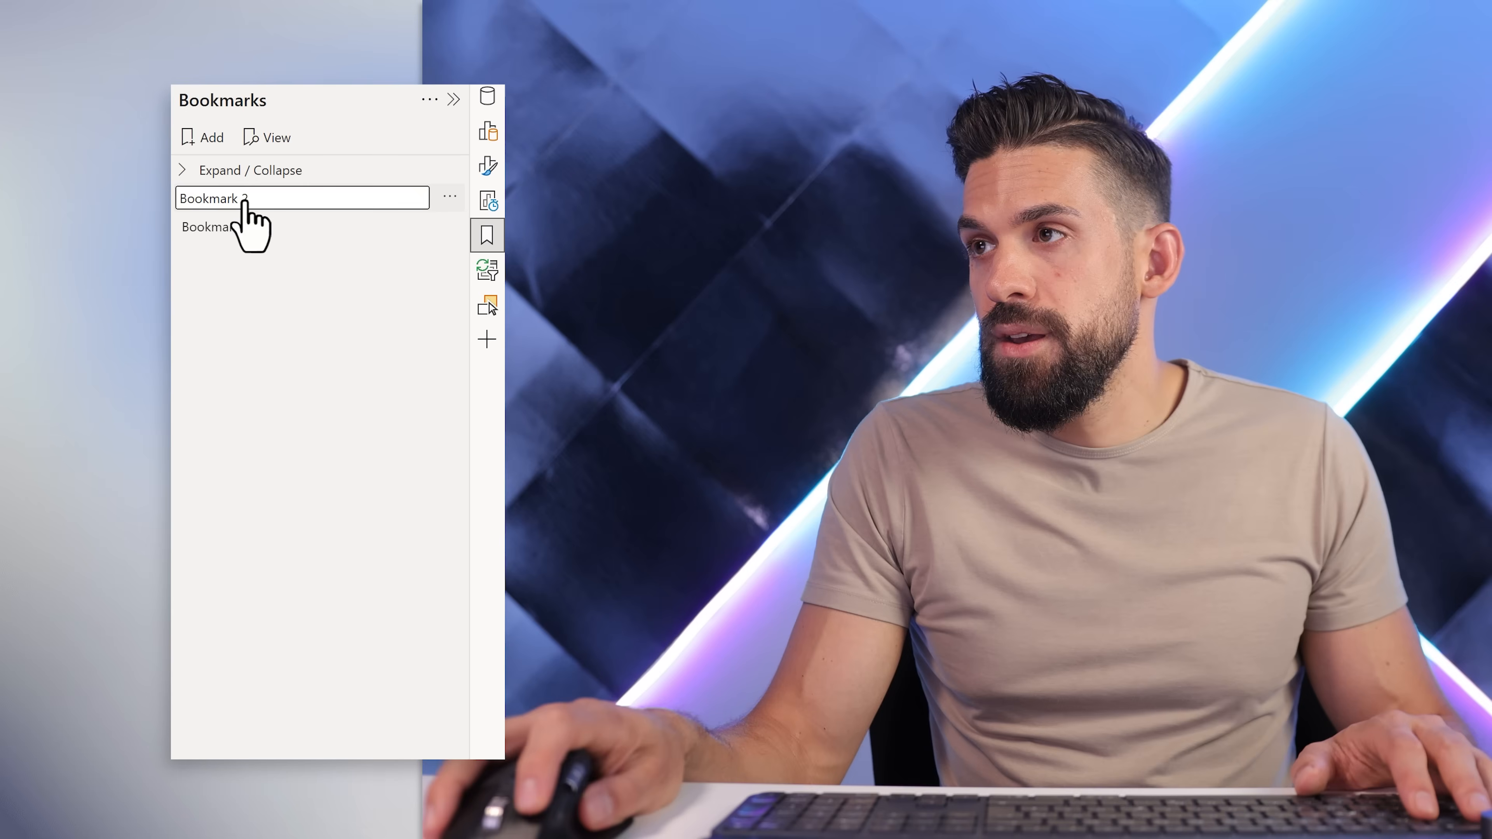
left_click_drag(243, 200, 176, 193)
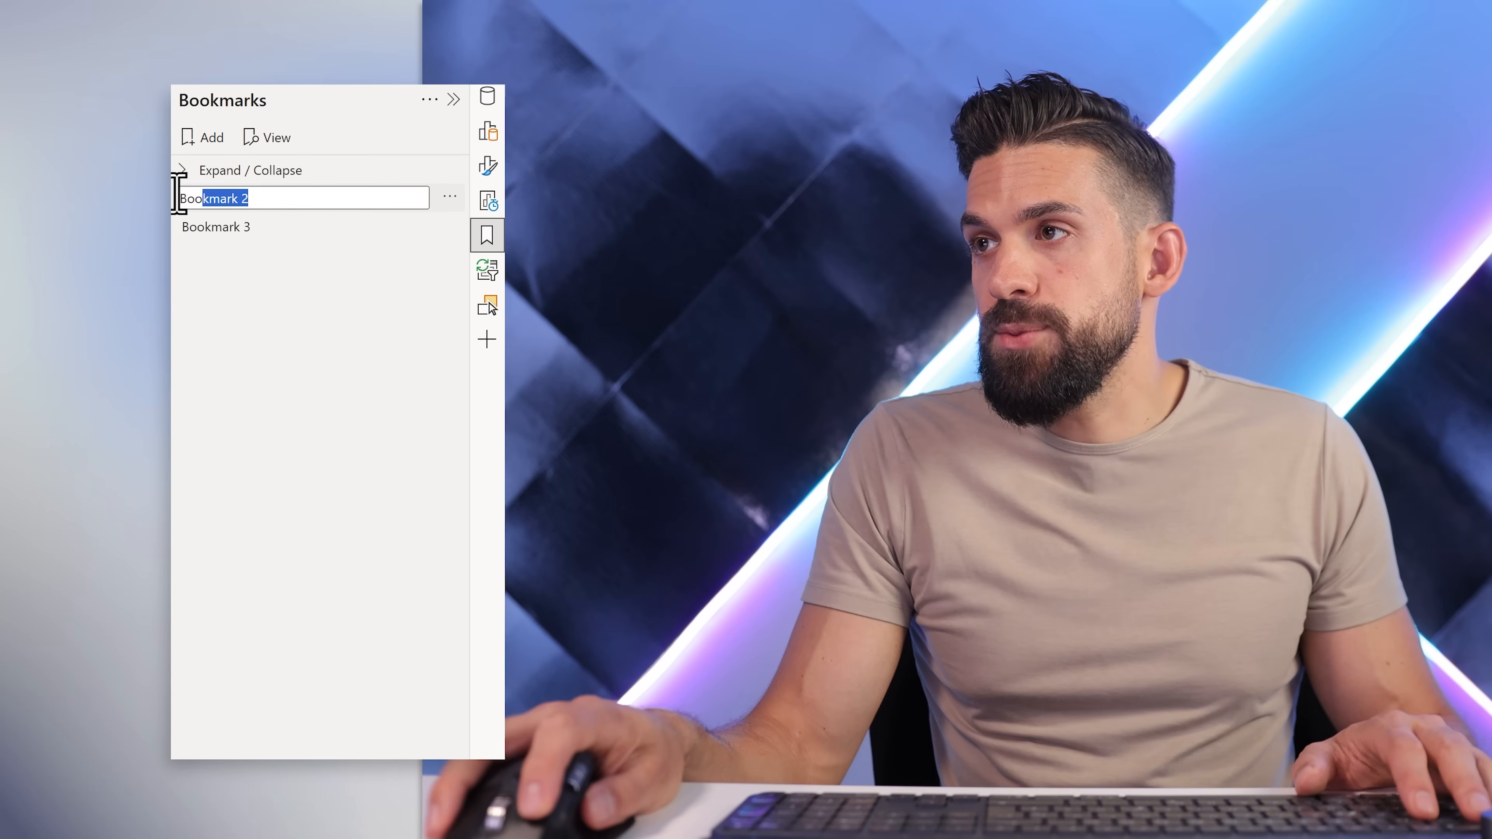
type("Rows")
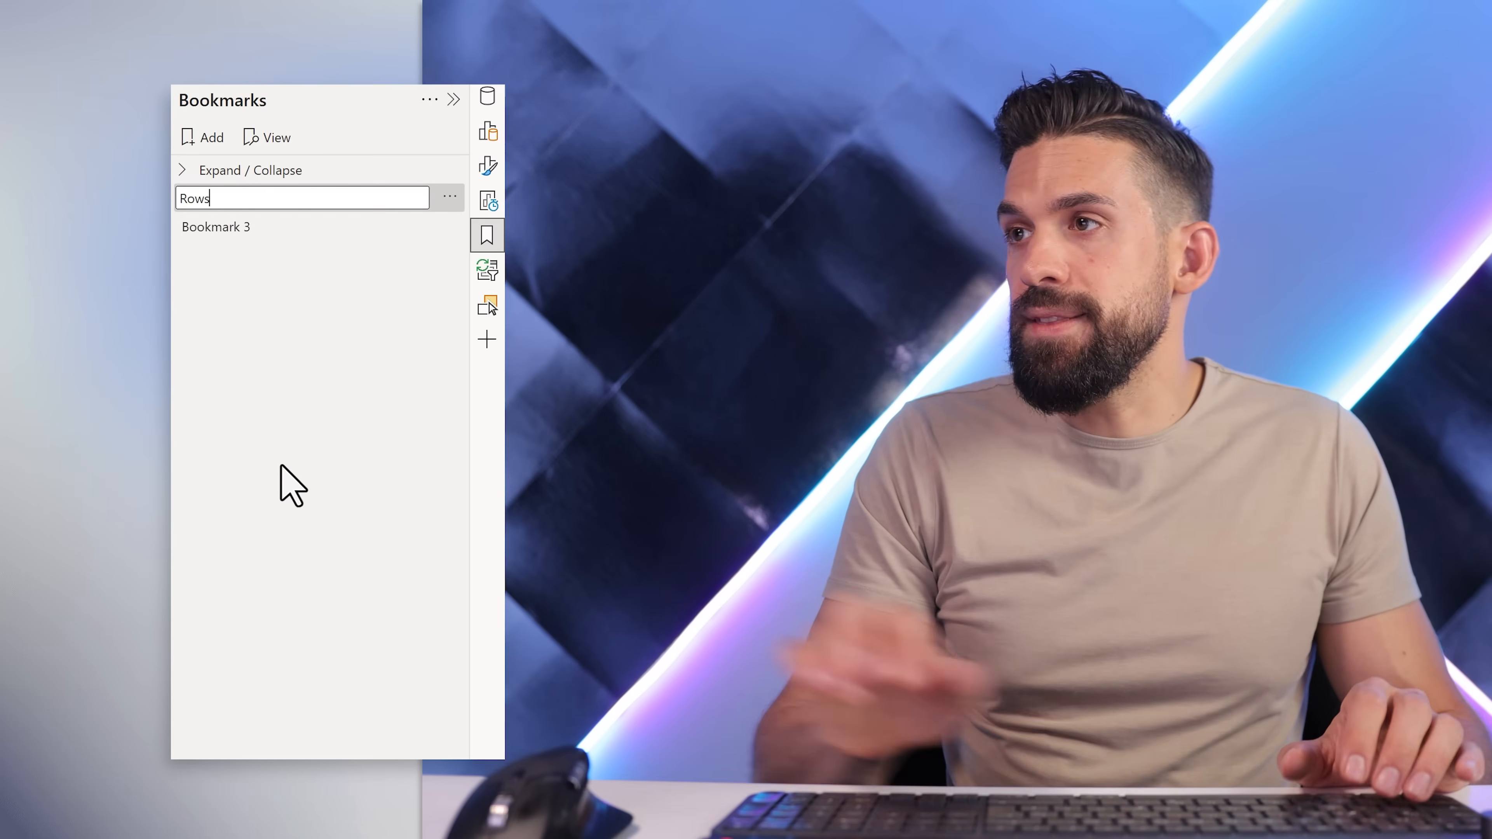
key("Return")
left_click(254, 232)
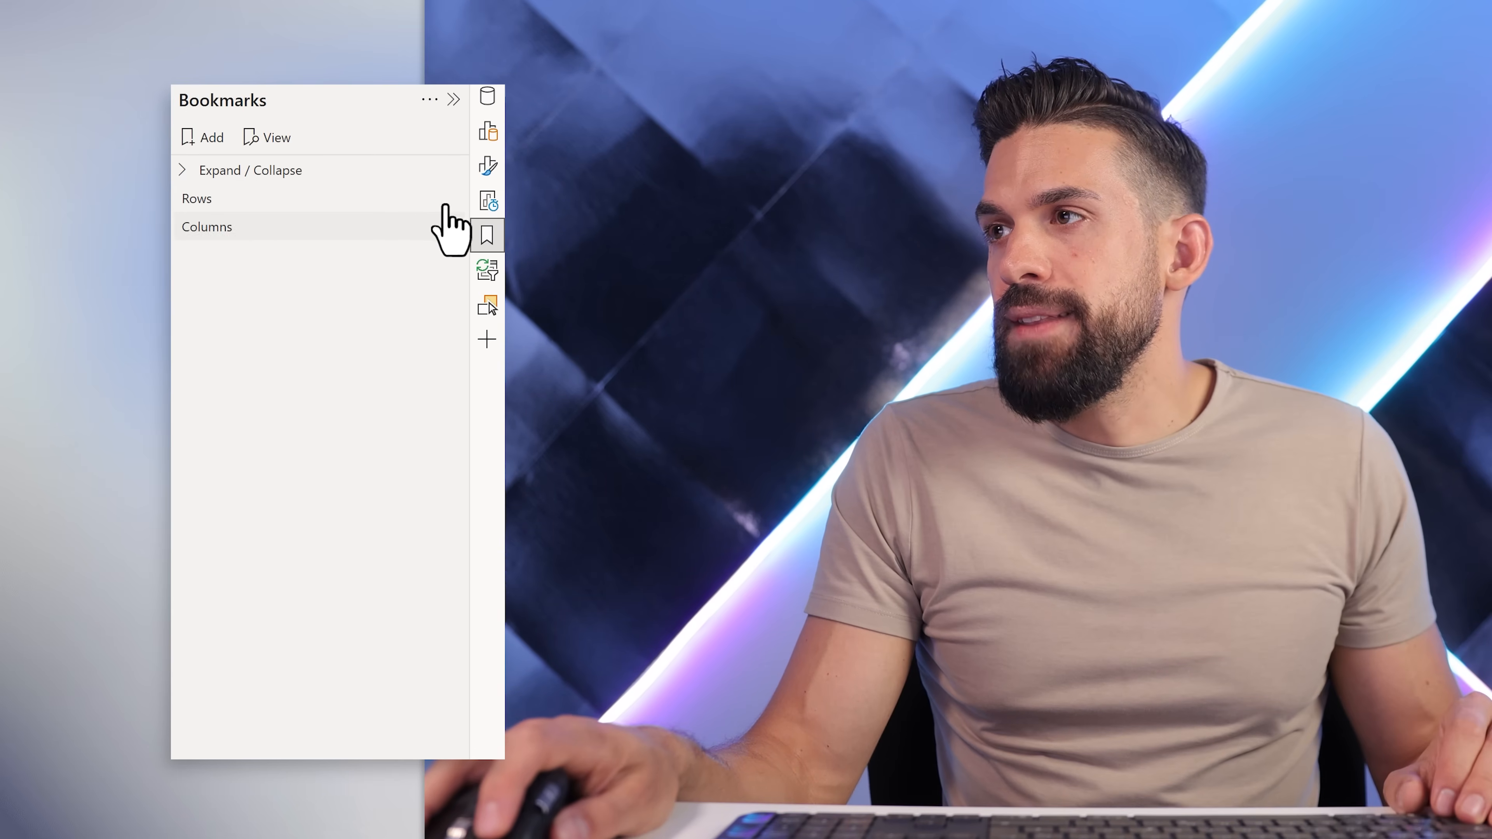
Configure the Rows and Columns bookmarks to exclude Data and Current page and apply only to Selected visuals.
left_click(450, 227)
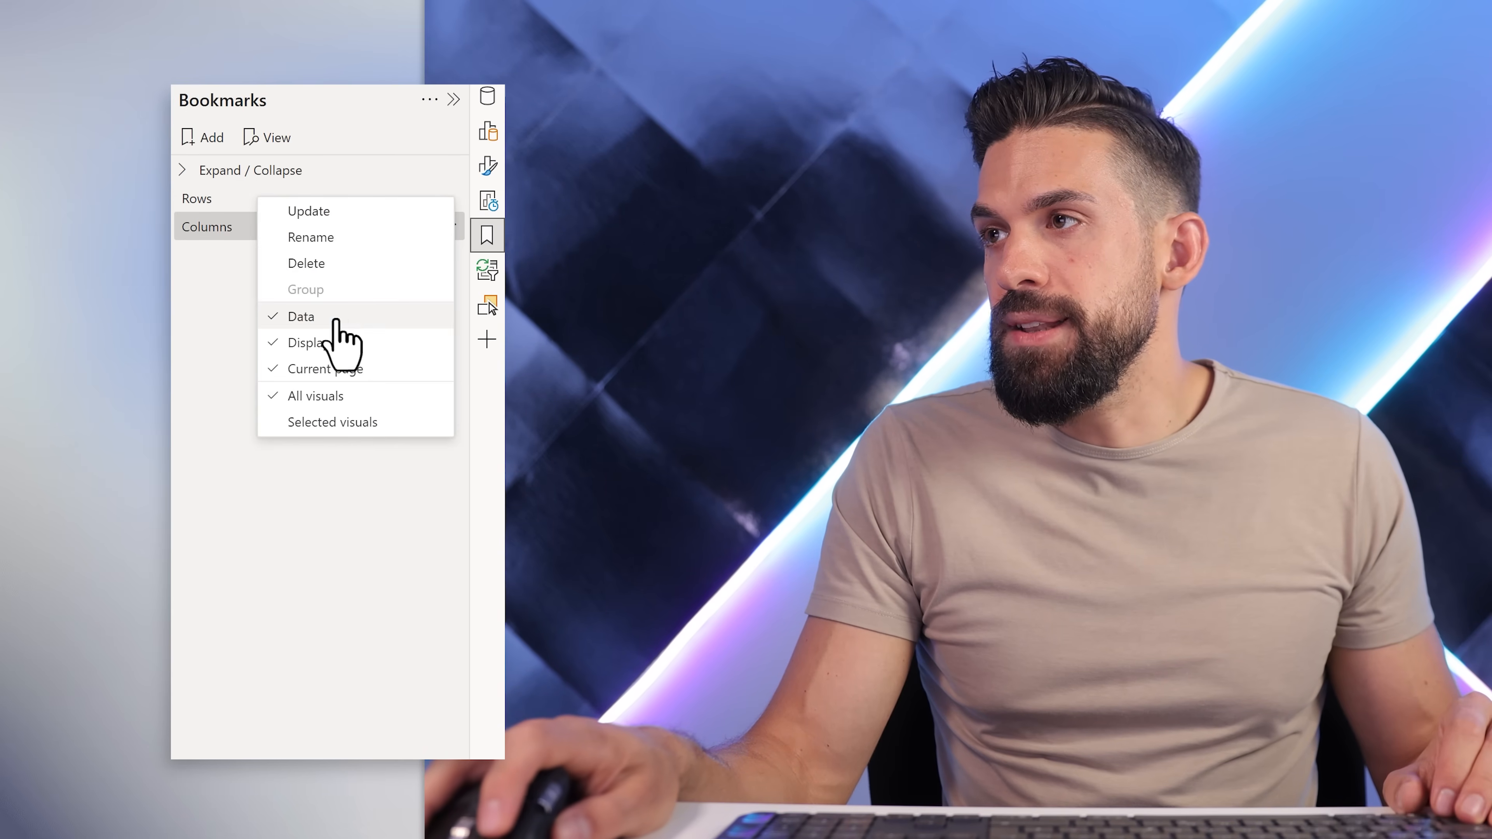
left_click(337, 316)
left_click(453, 197)
left_click(333, 369)
left_click(450, 226)
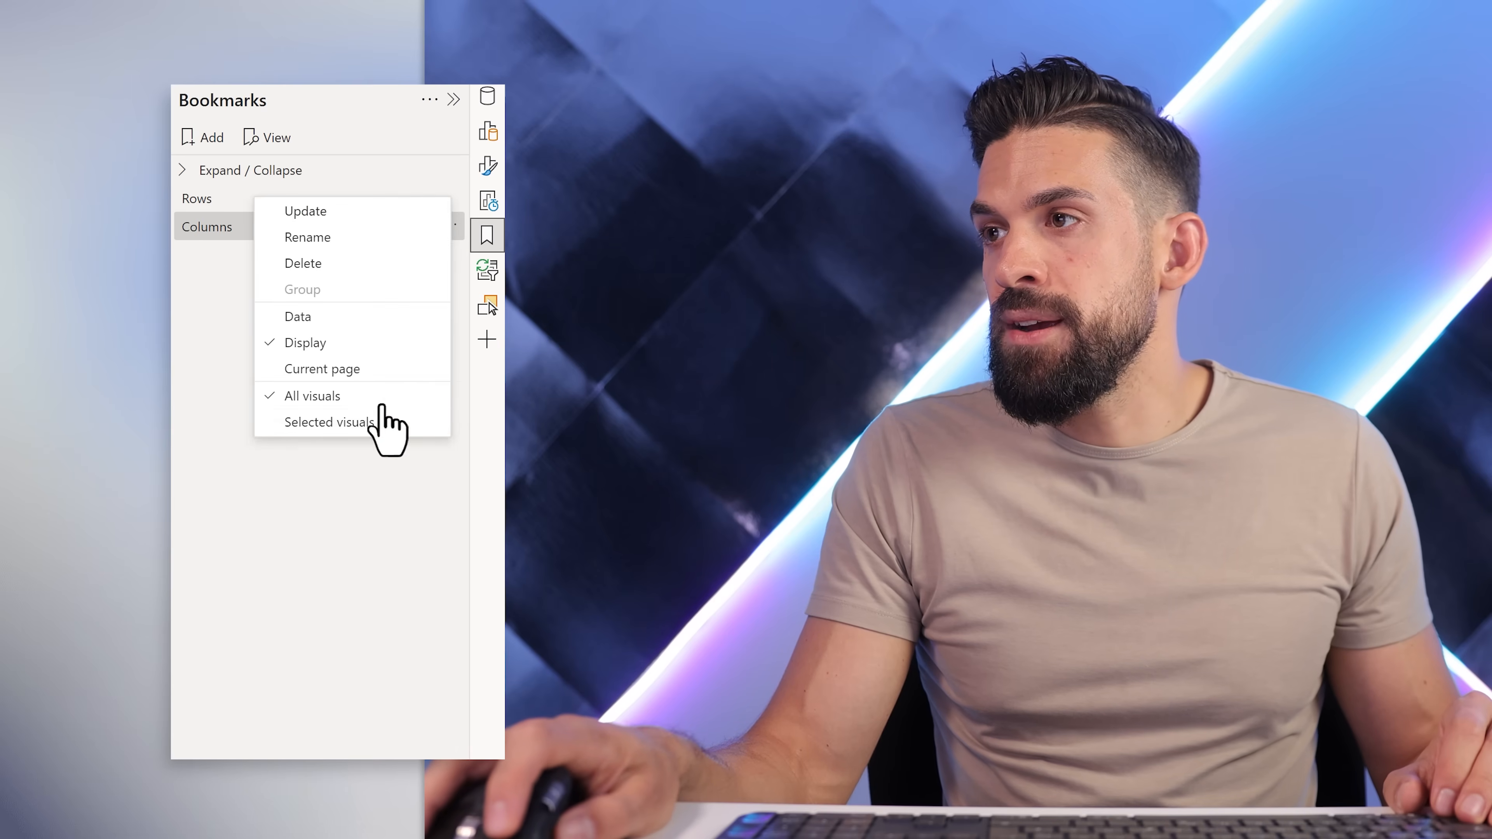
left_click(361, 423)
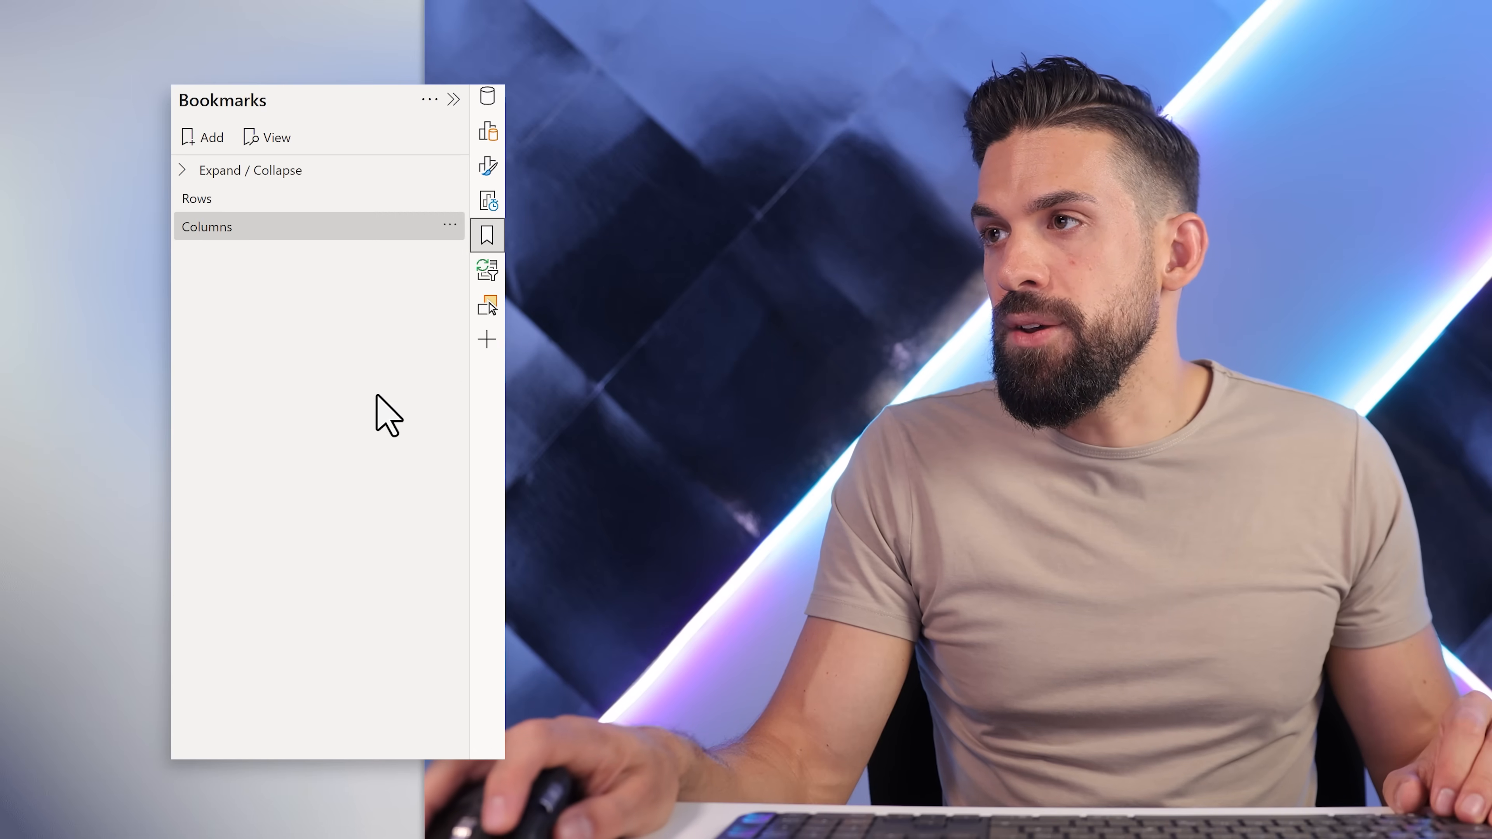
left_click(450, 225)
left_click(455, 250)
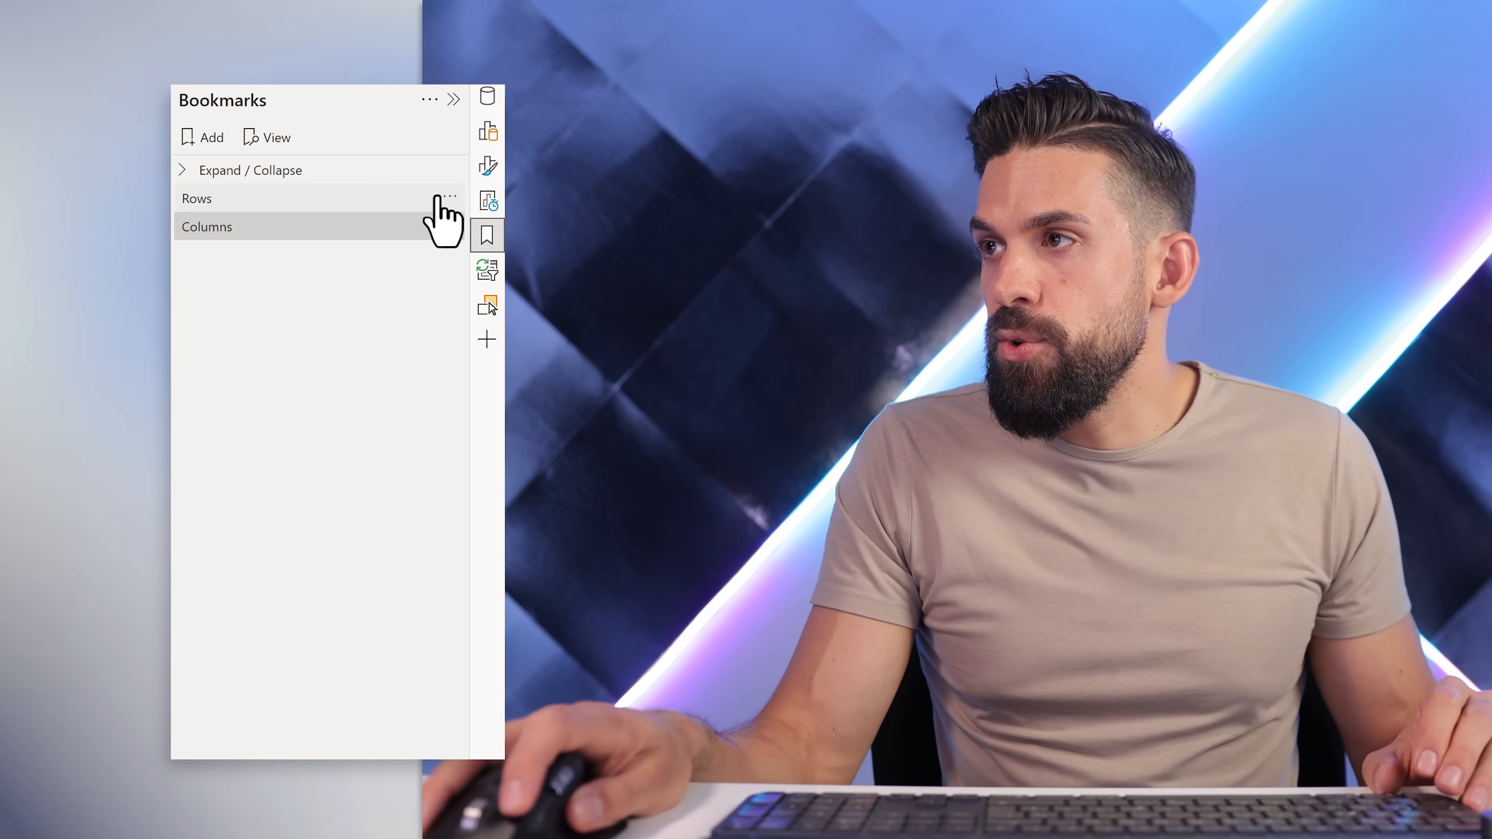
Group the Rows and Columns bookmarks and name the group Toggle Values Rows / Columns.
left_click(449, 197)
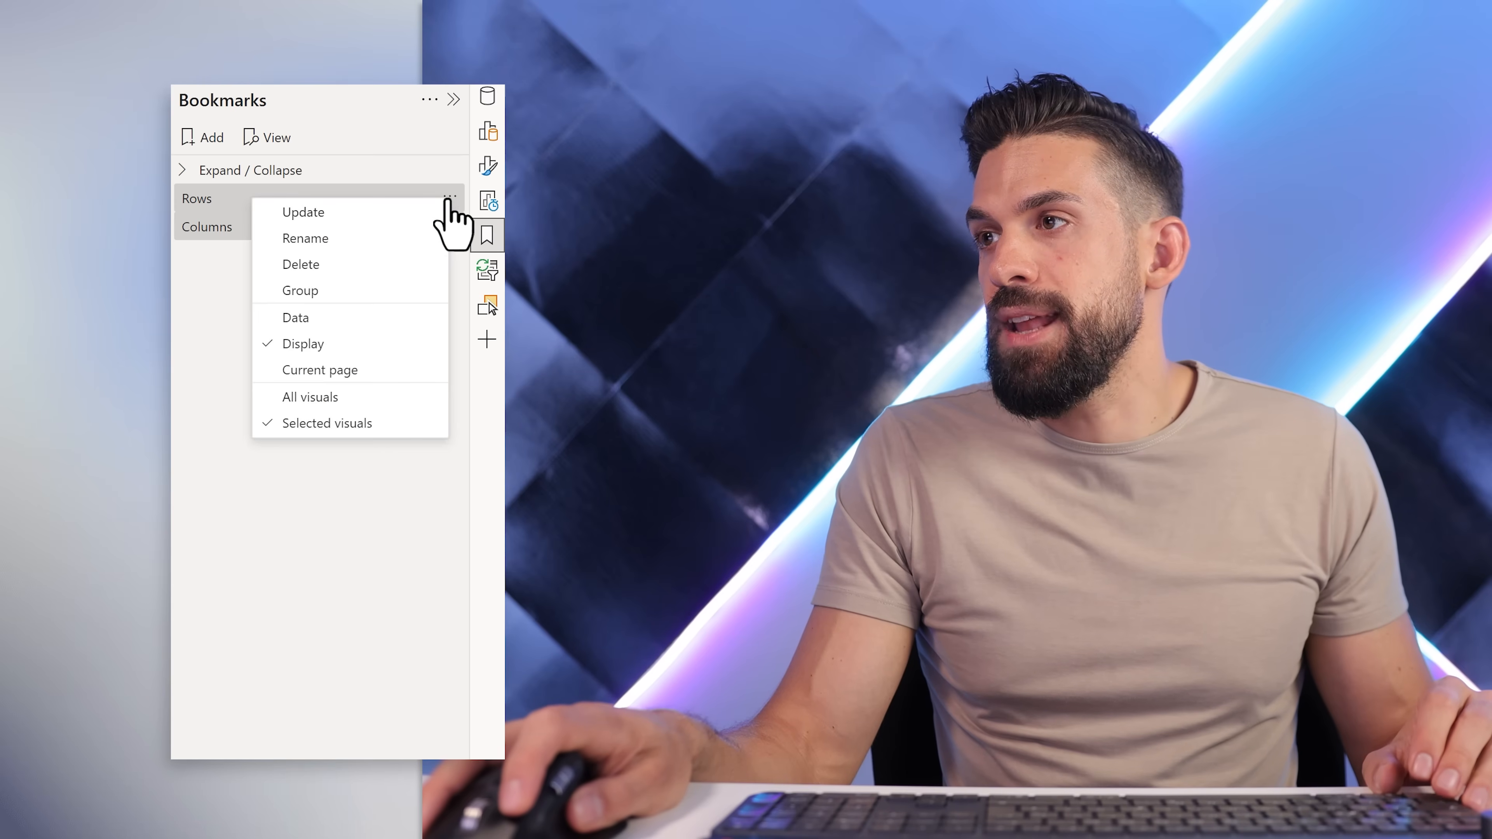
left_click(346, 290)
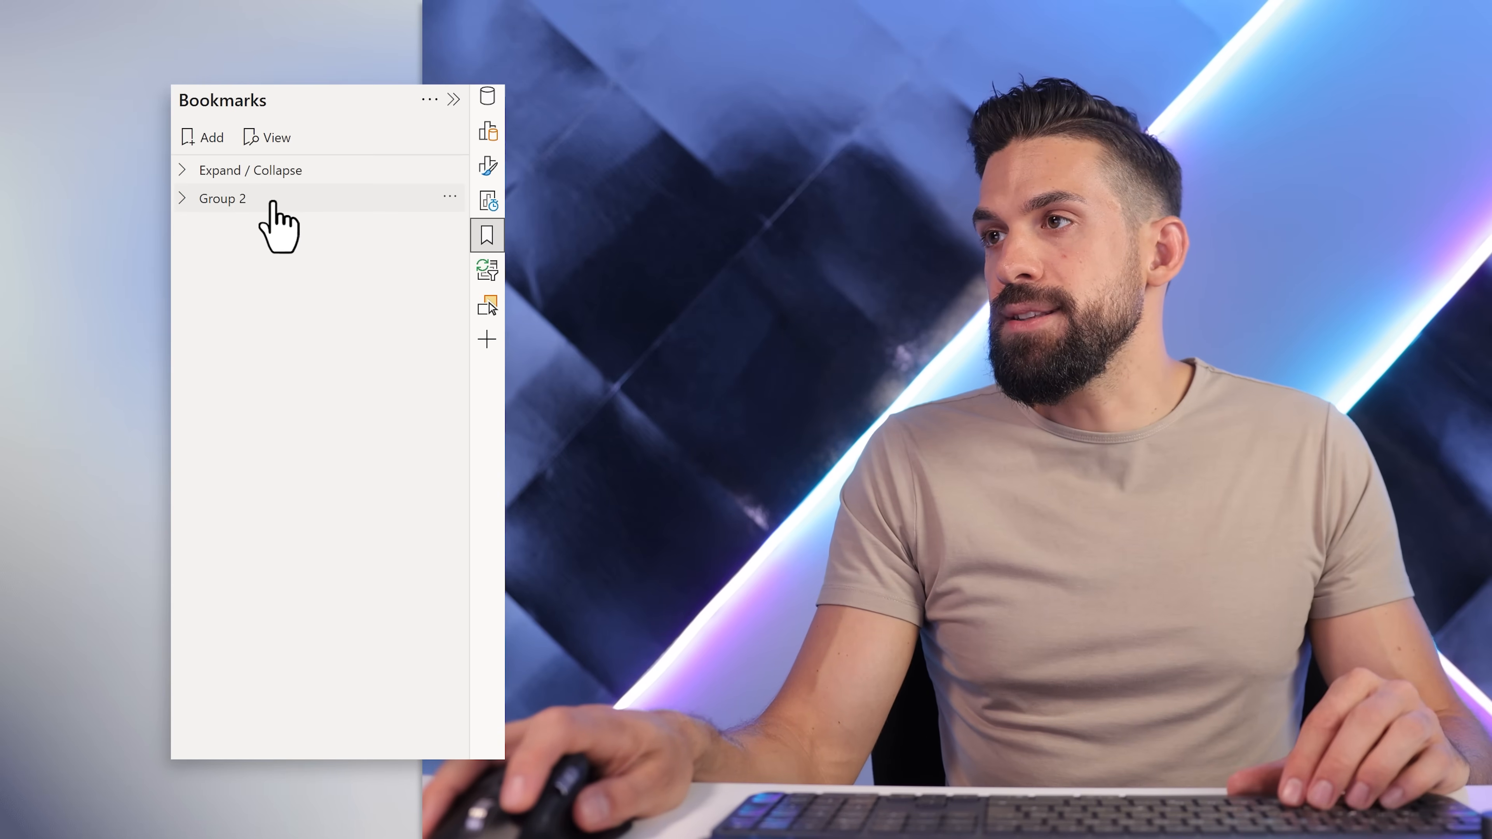
double_click(262, 198)
key("ctrl+a")
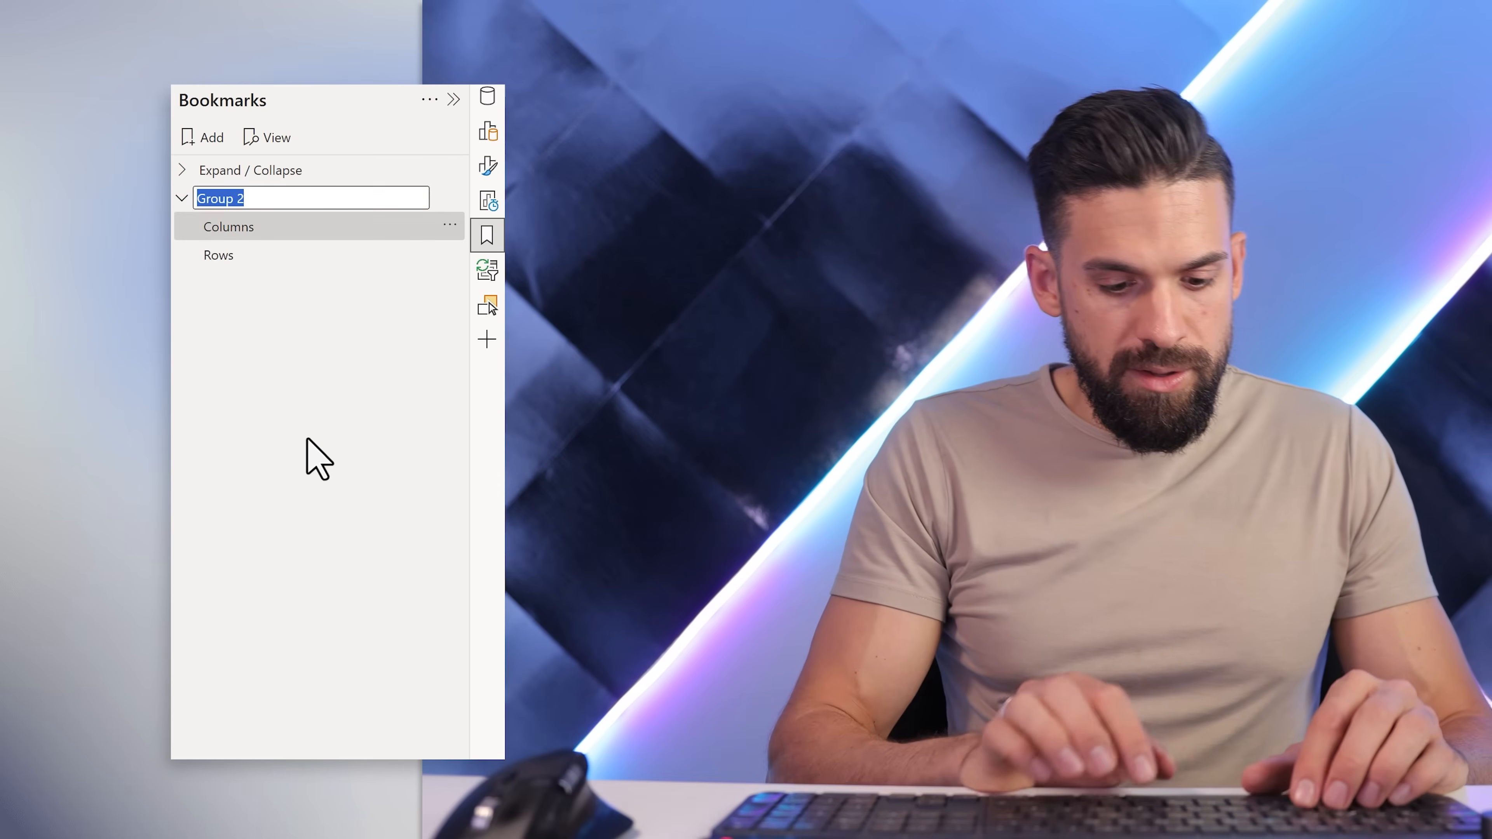
type("Toggle Value")
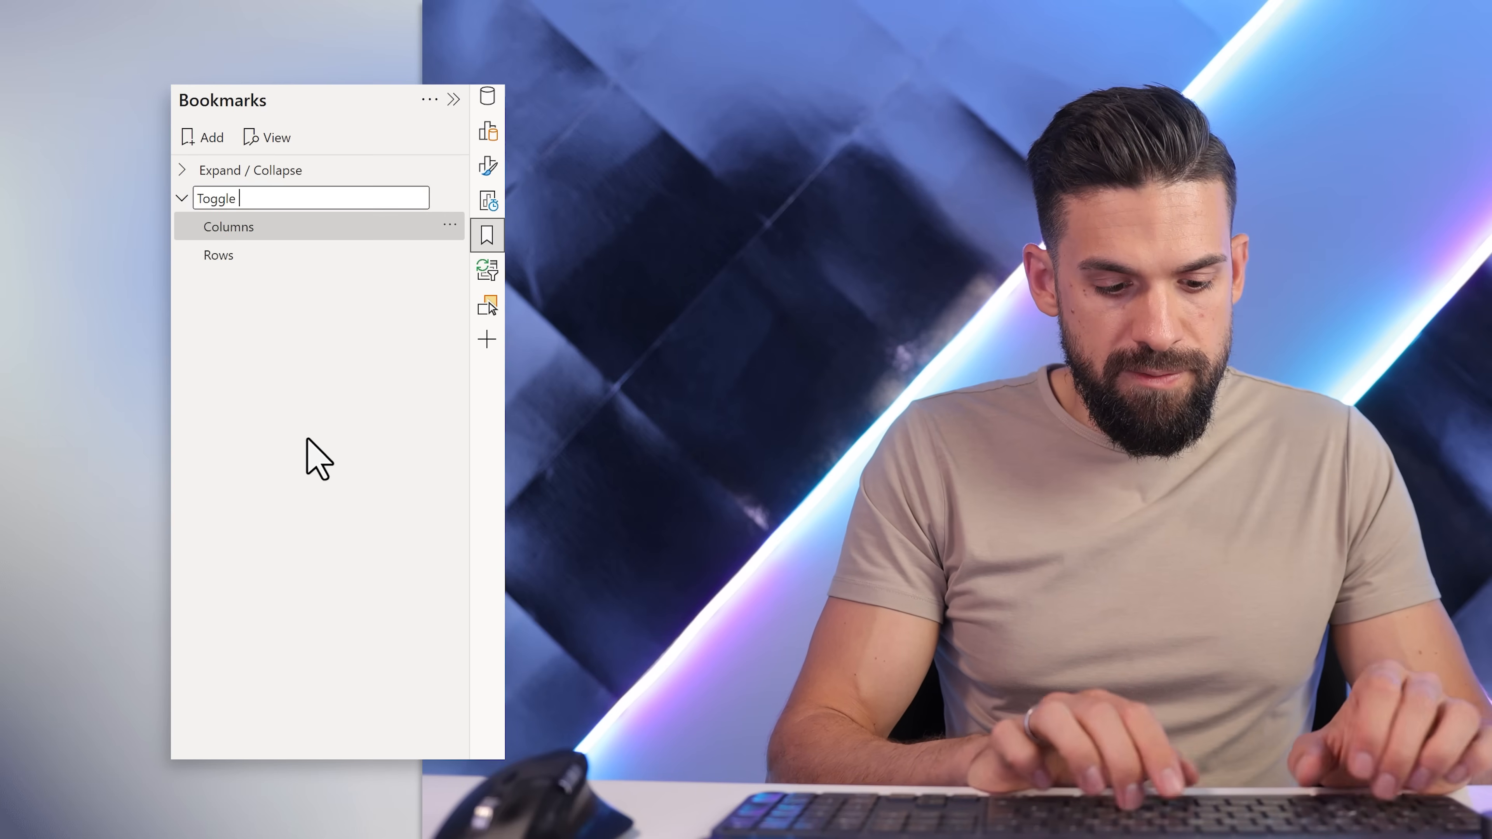
type("s Rowws / Columns")
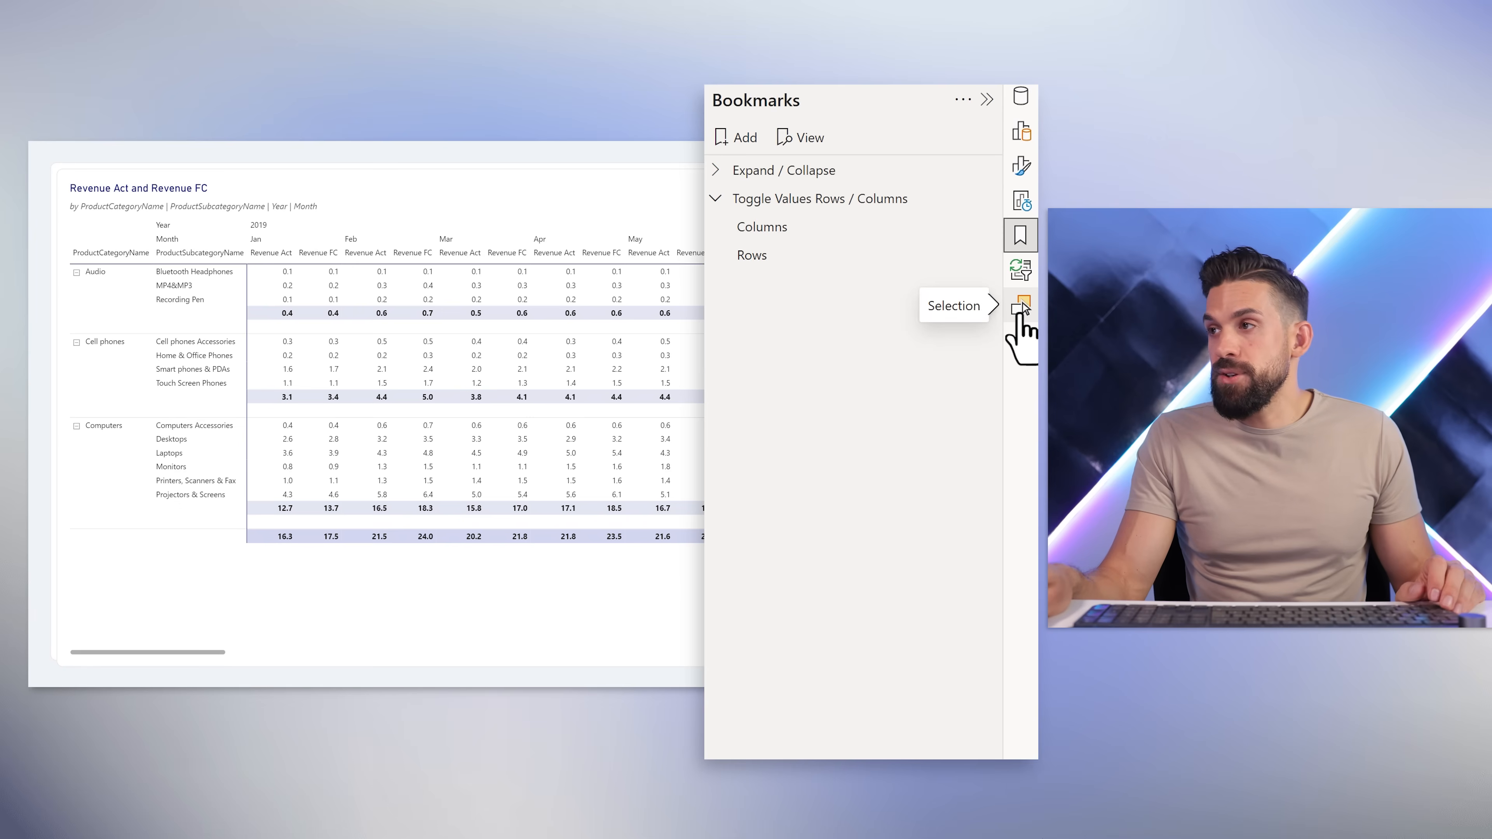
Hide the matrix with values in columns and, with both matrices selected, update the Rows bookmark.
left_click(1023, 304)
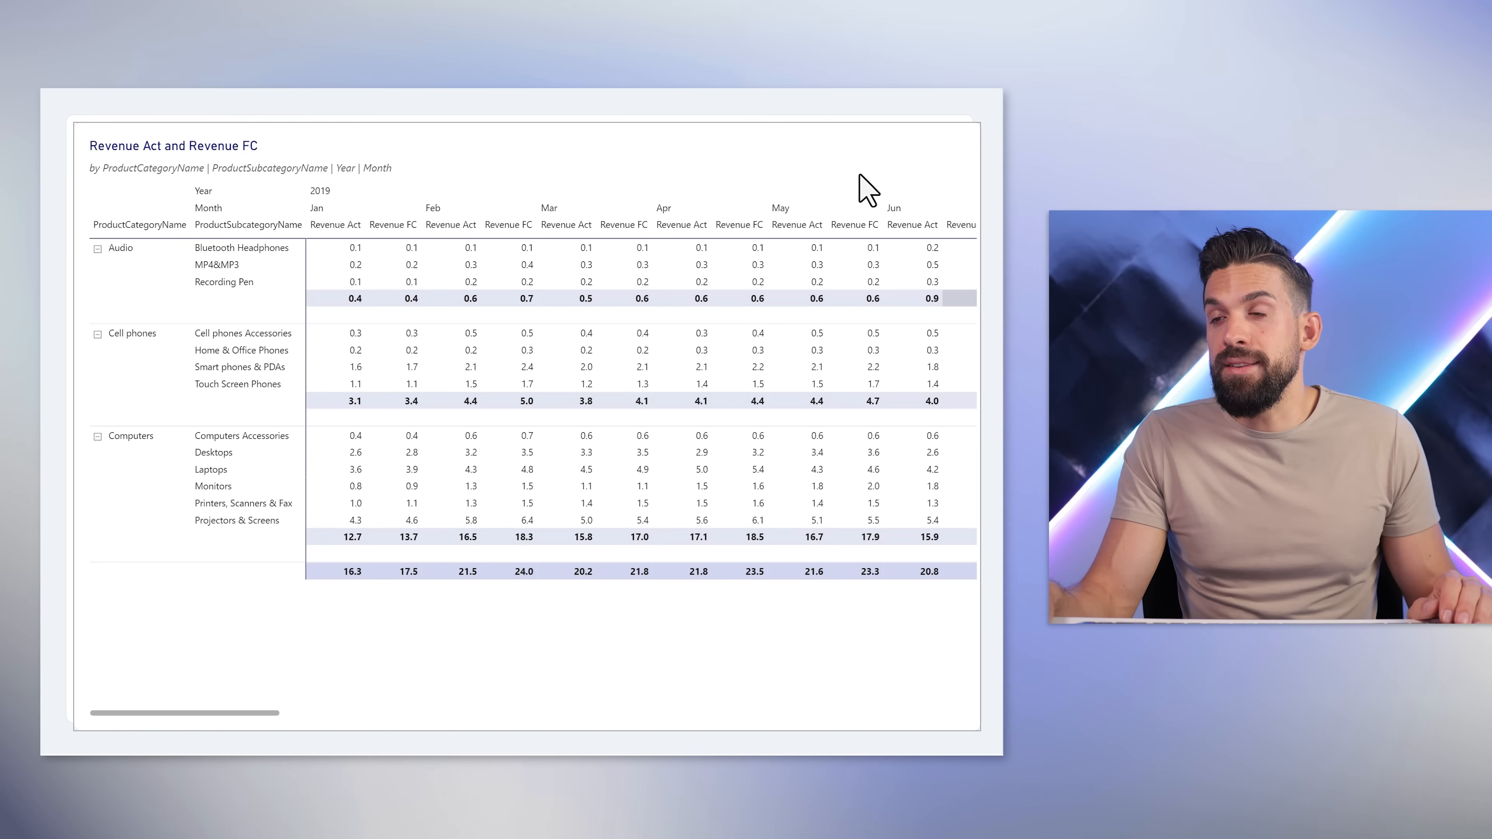
left_click(864, 183)
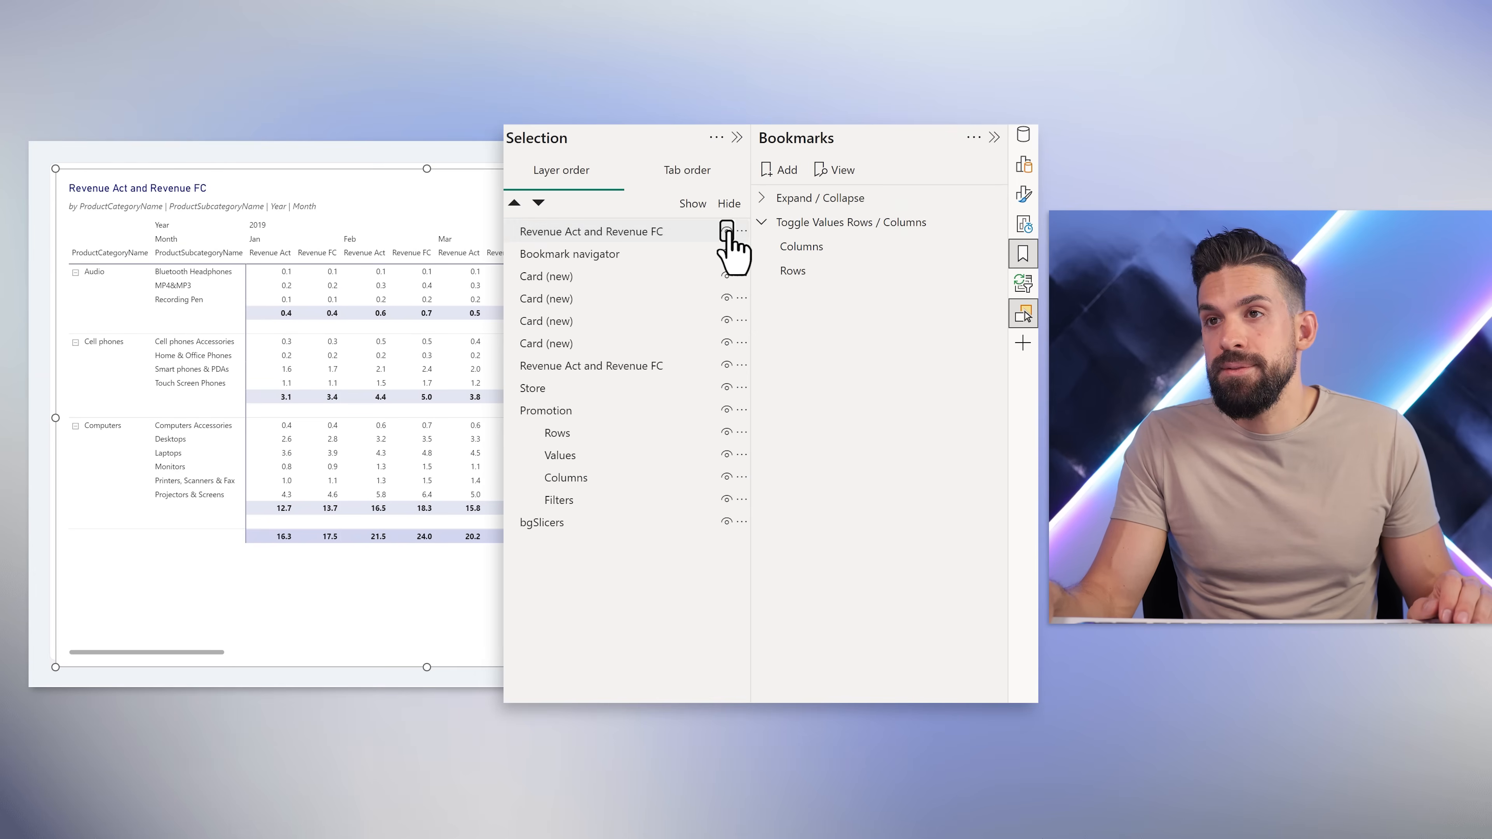
left_click(727, 230)
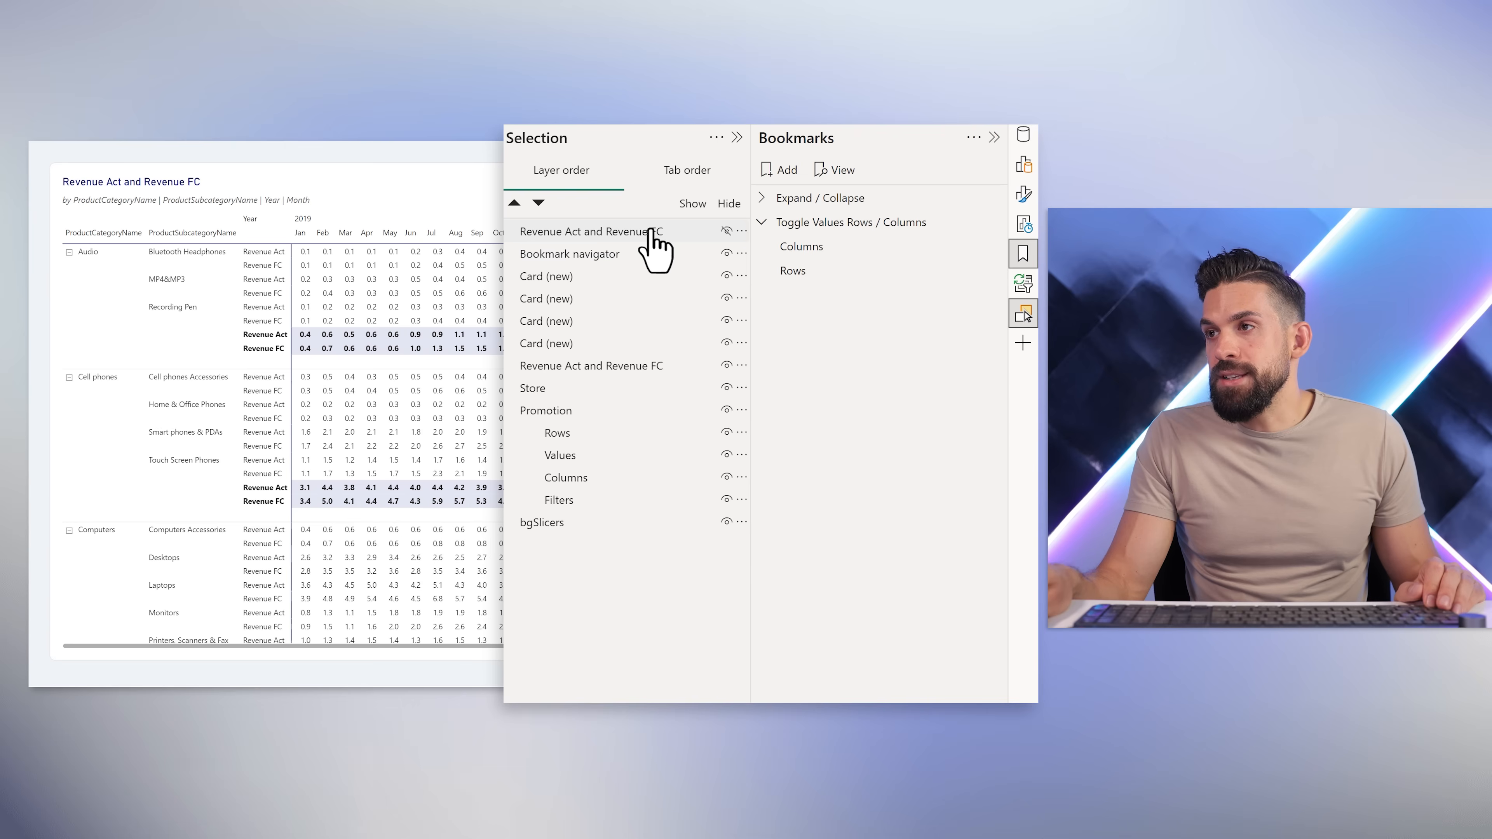
left_click(646, 369)
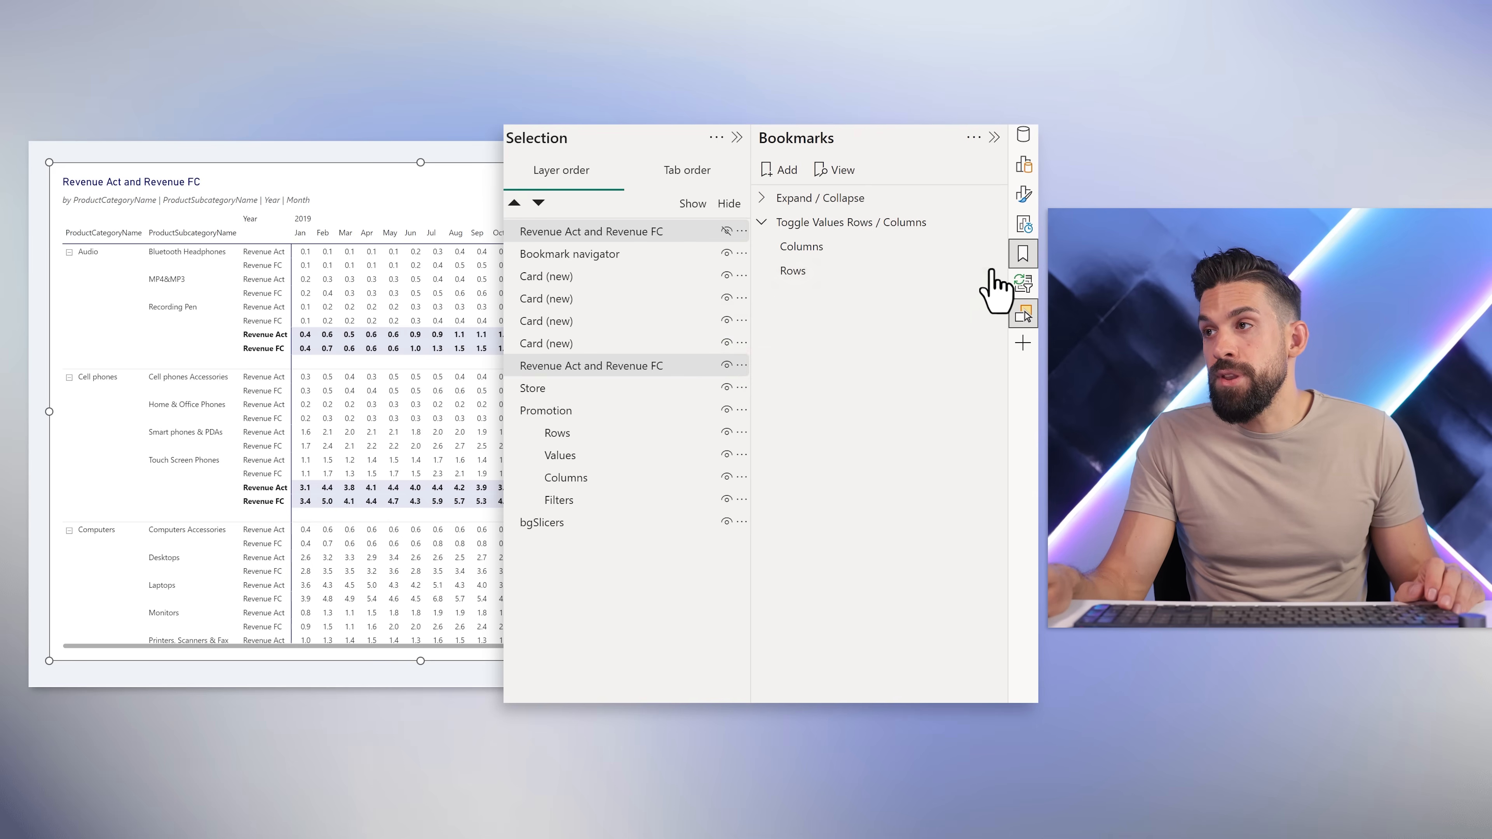
left_click(992, 271)
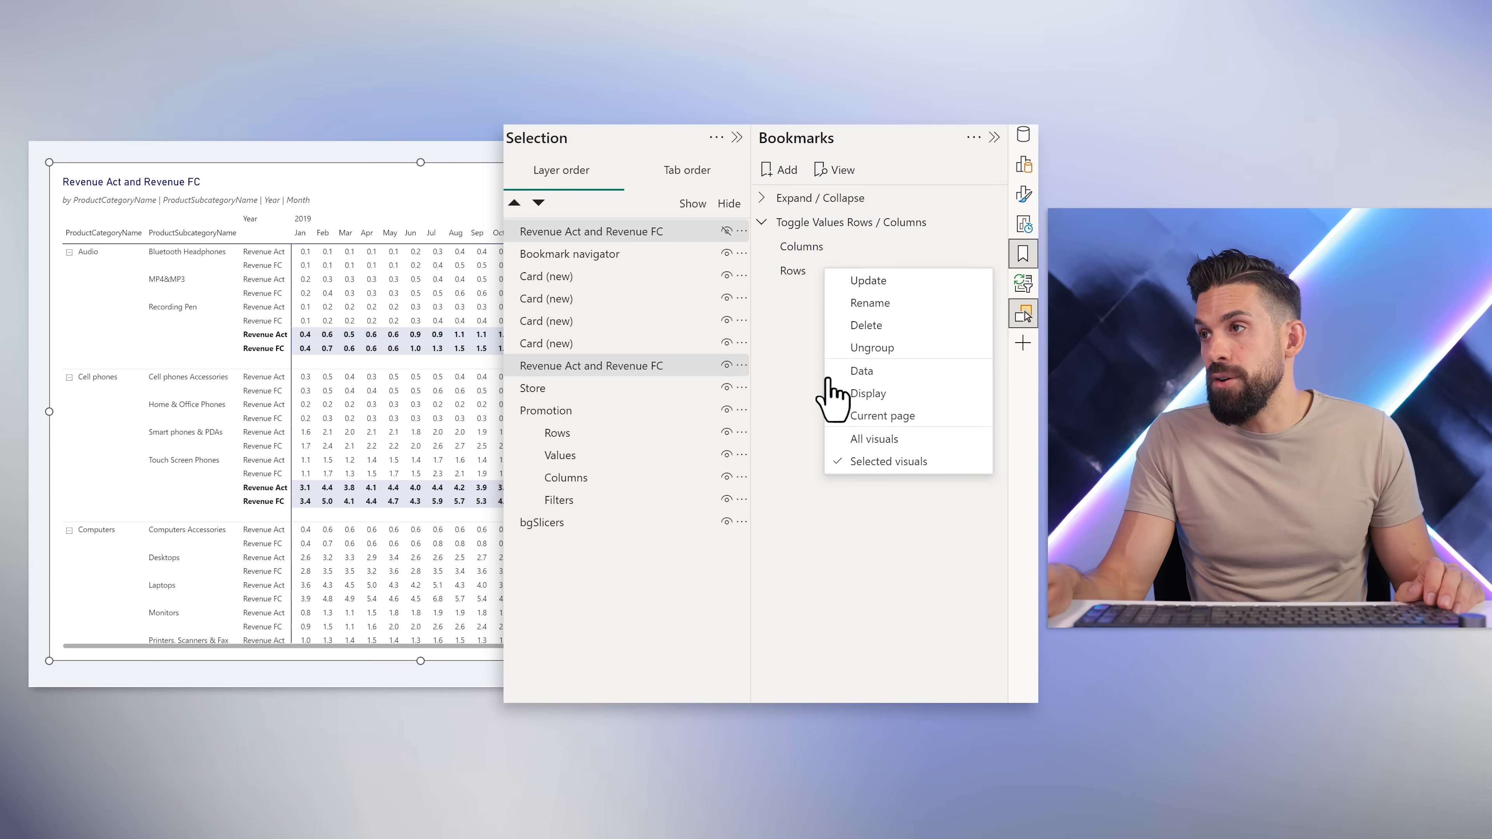
left_click(881, 285)
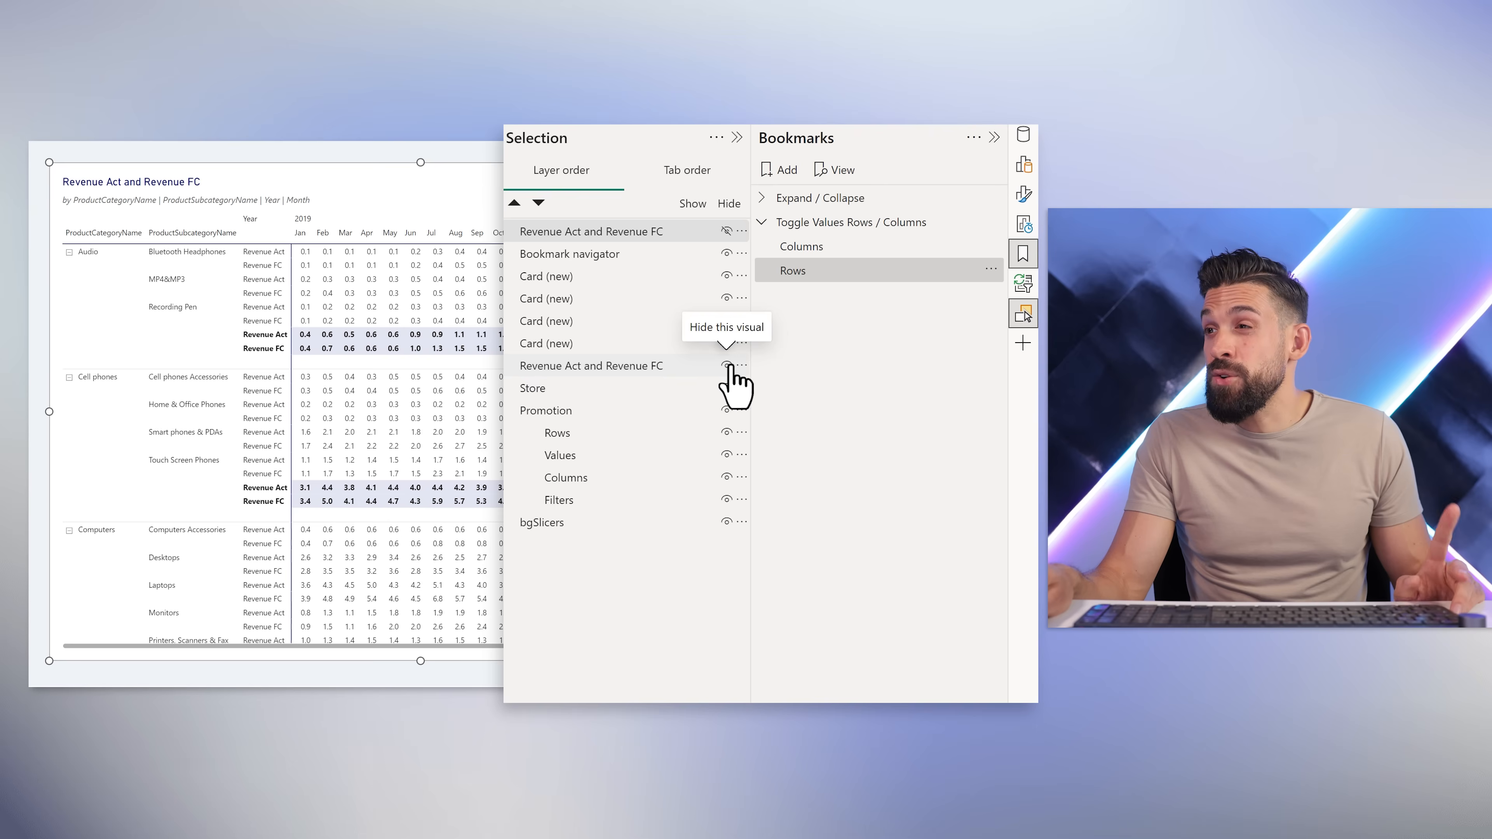
Update the Columns bookmark with both matrices selected, the columns version shown and the rows version hidden.
left_click(730, 232)
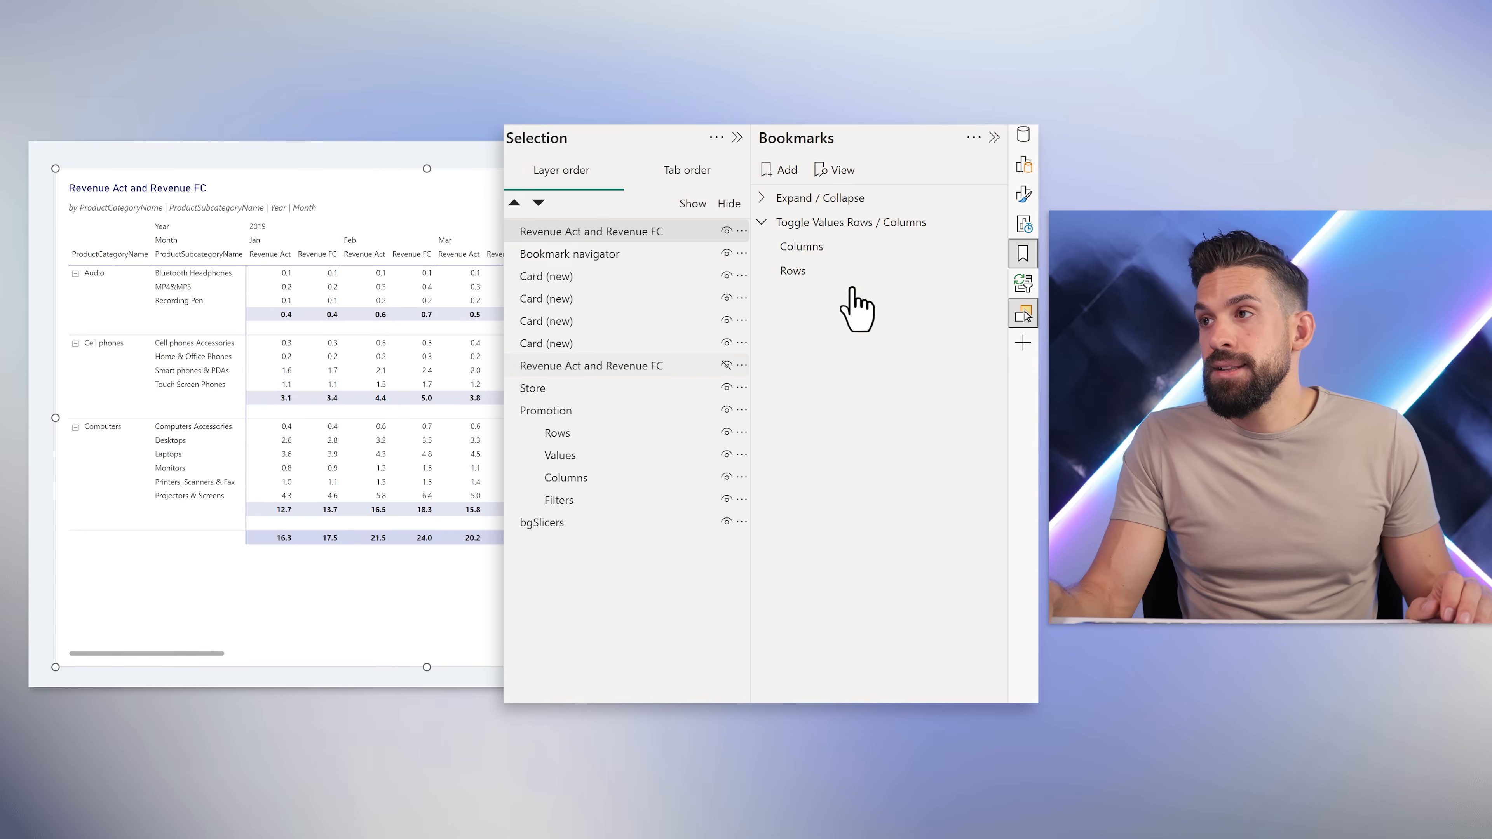
left_click(992, 245)
left_click(920, 254)
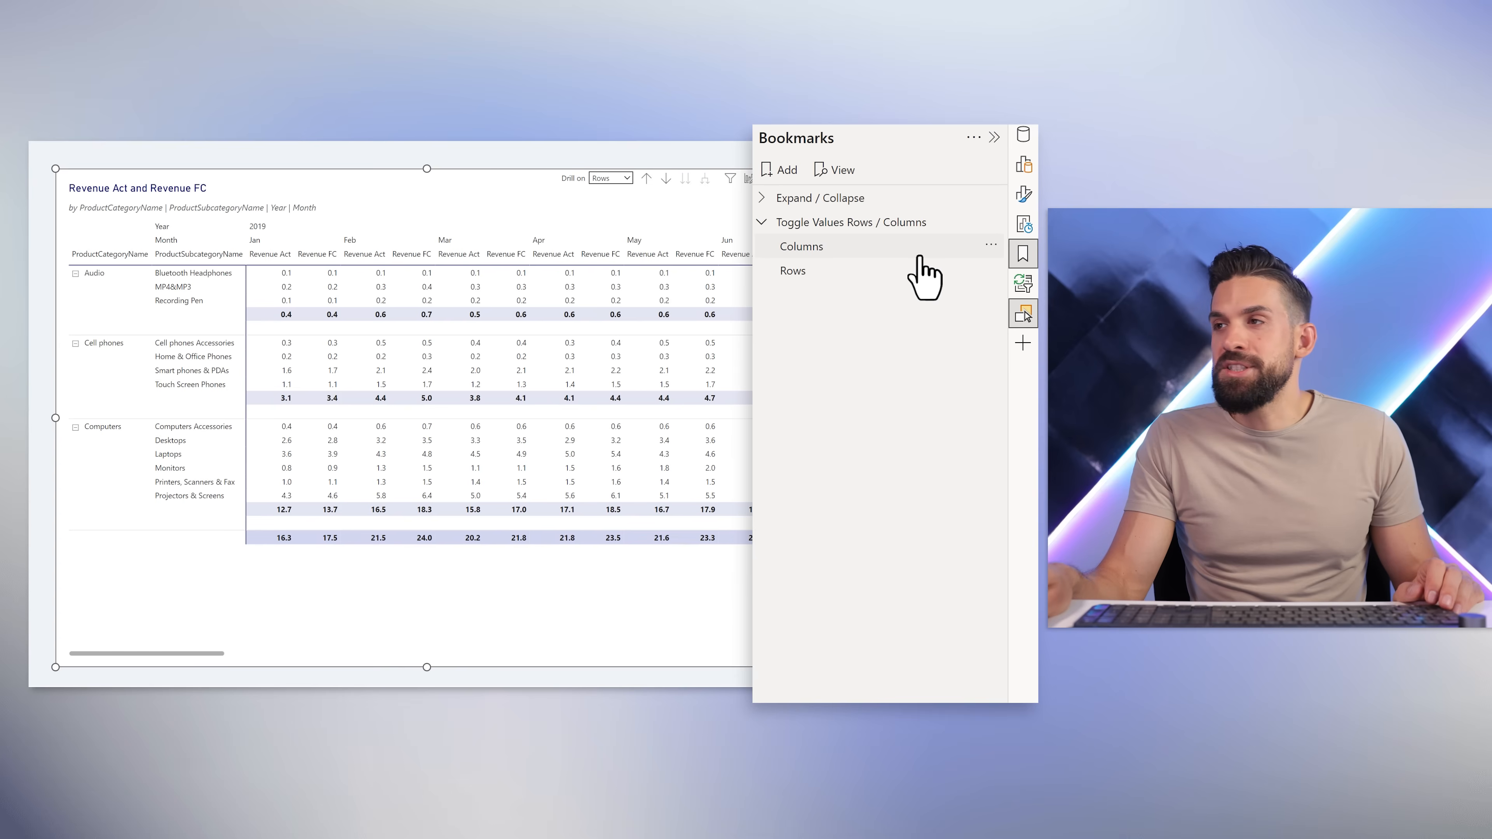
Test the Columns and Rows bookmarks by switching between the two matrix versions.
left_click(918, 253)
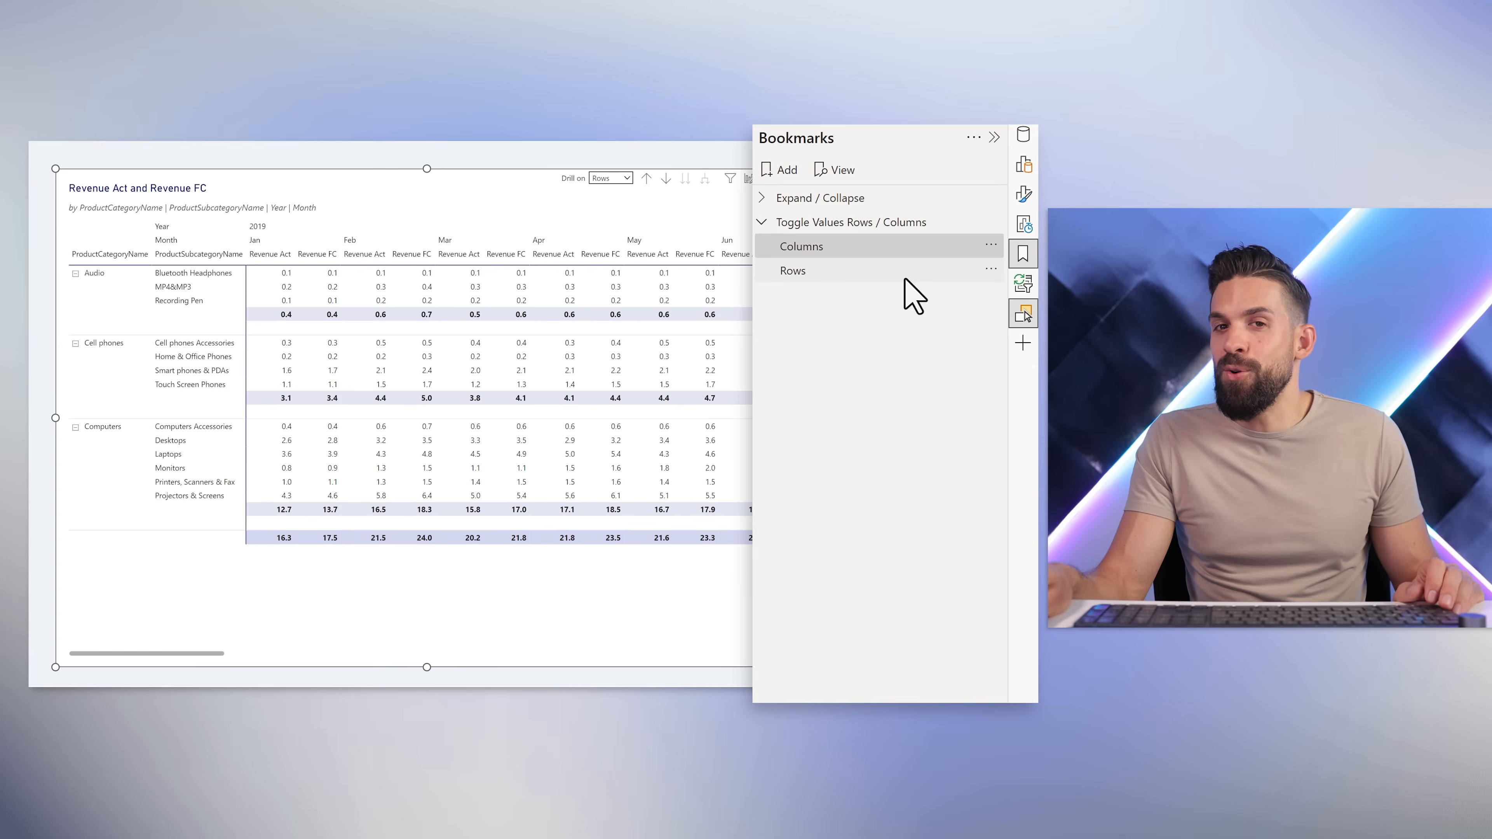
left_click(906, 280)
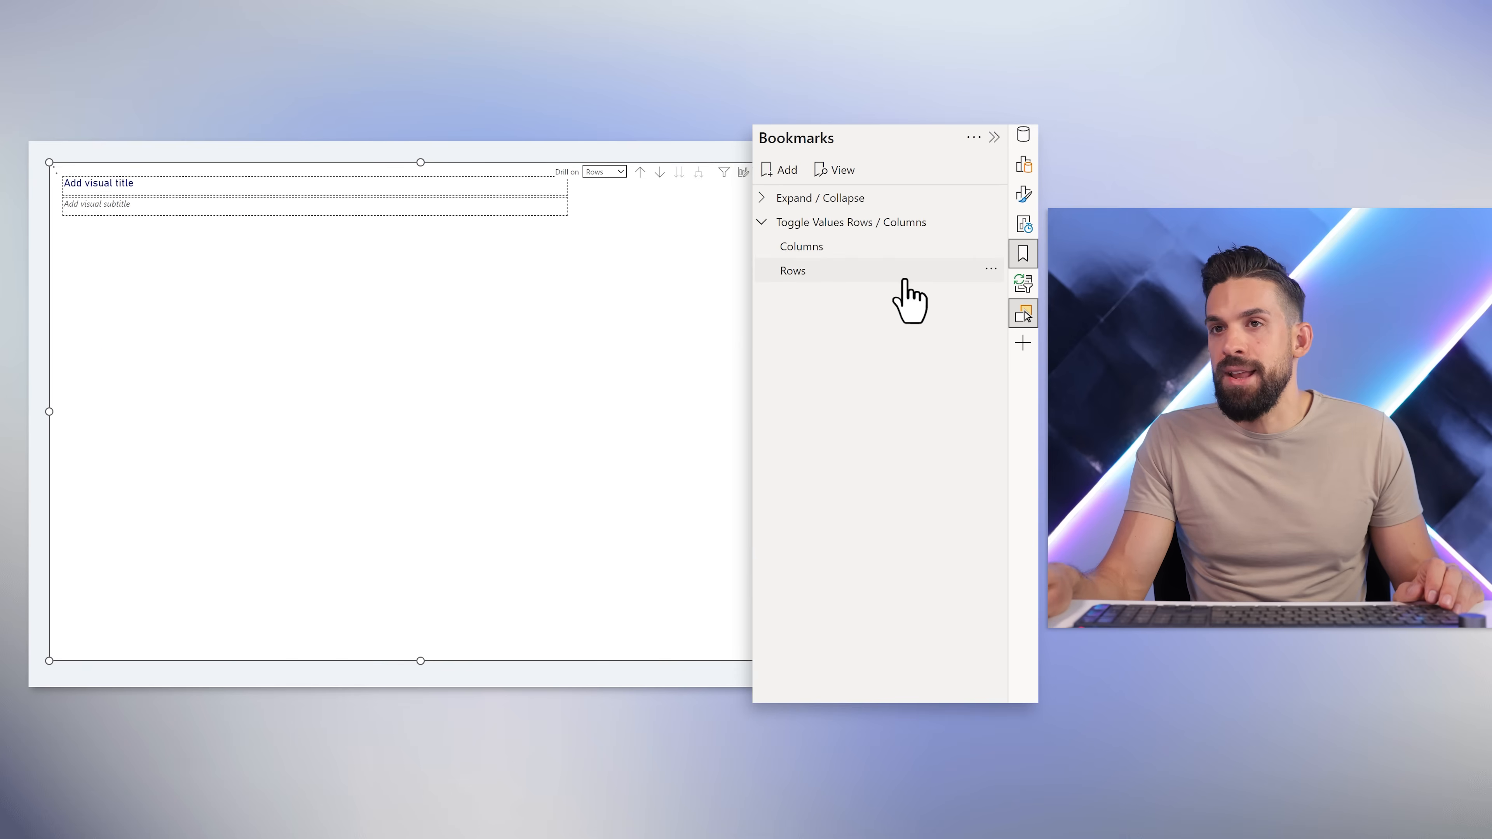
left_click(904, 260)
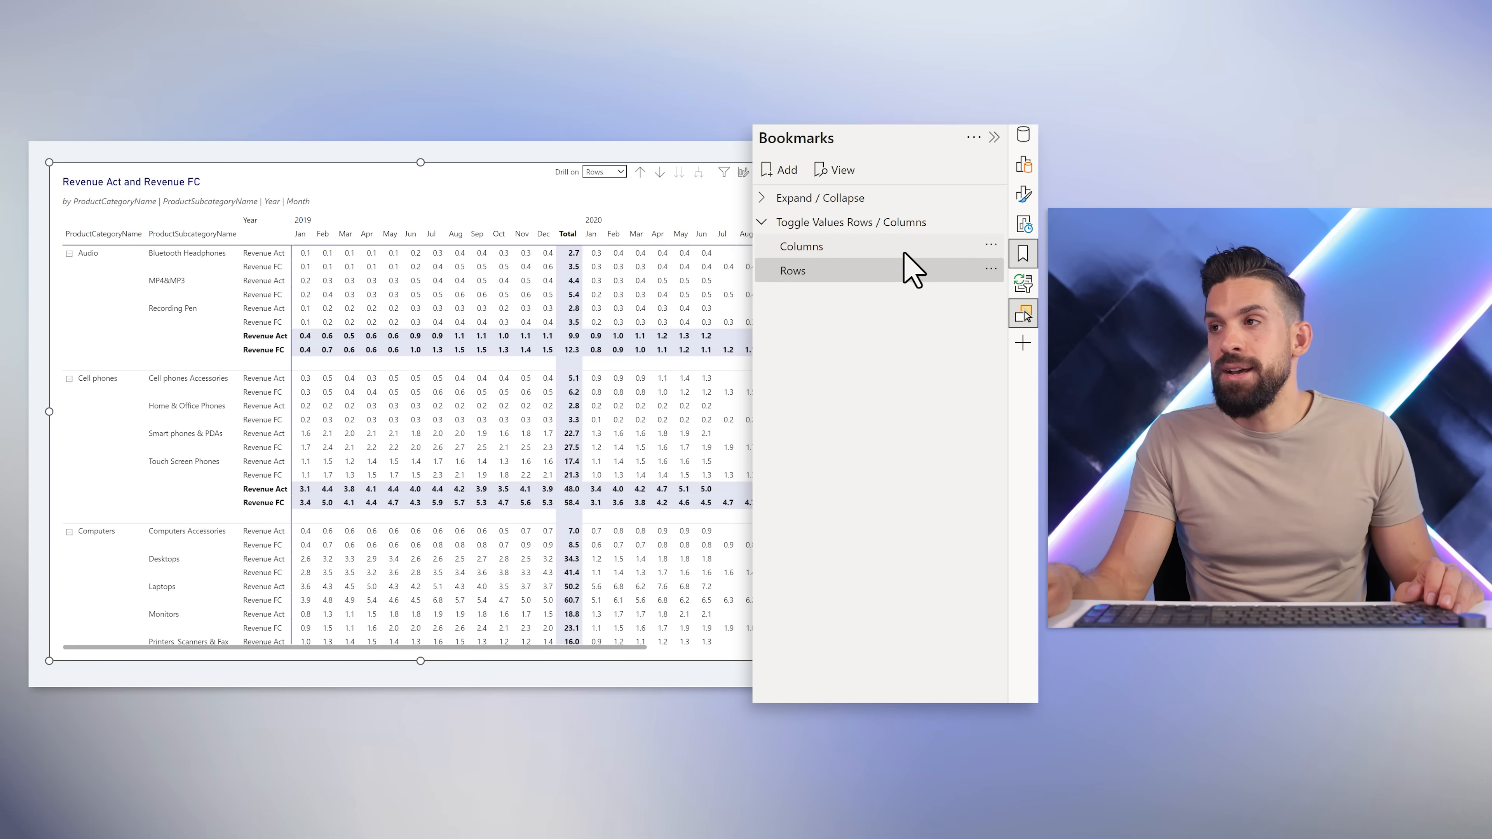
left_click(904, 254)
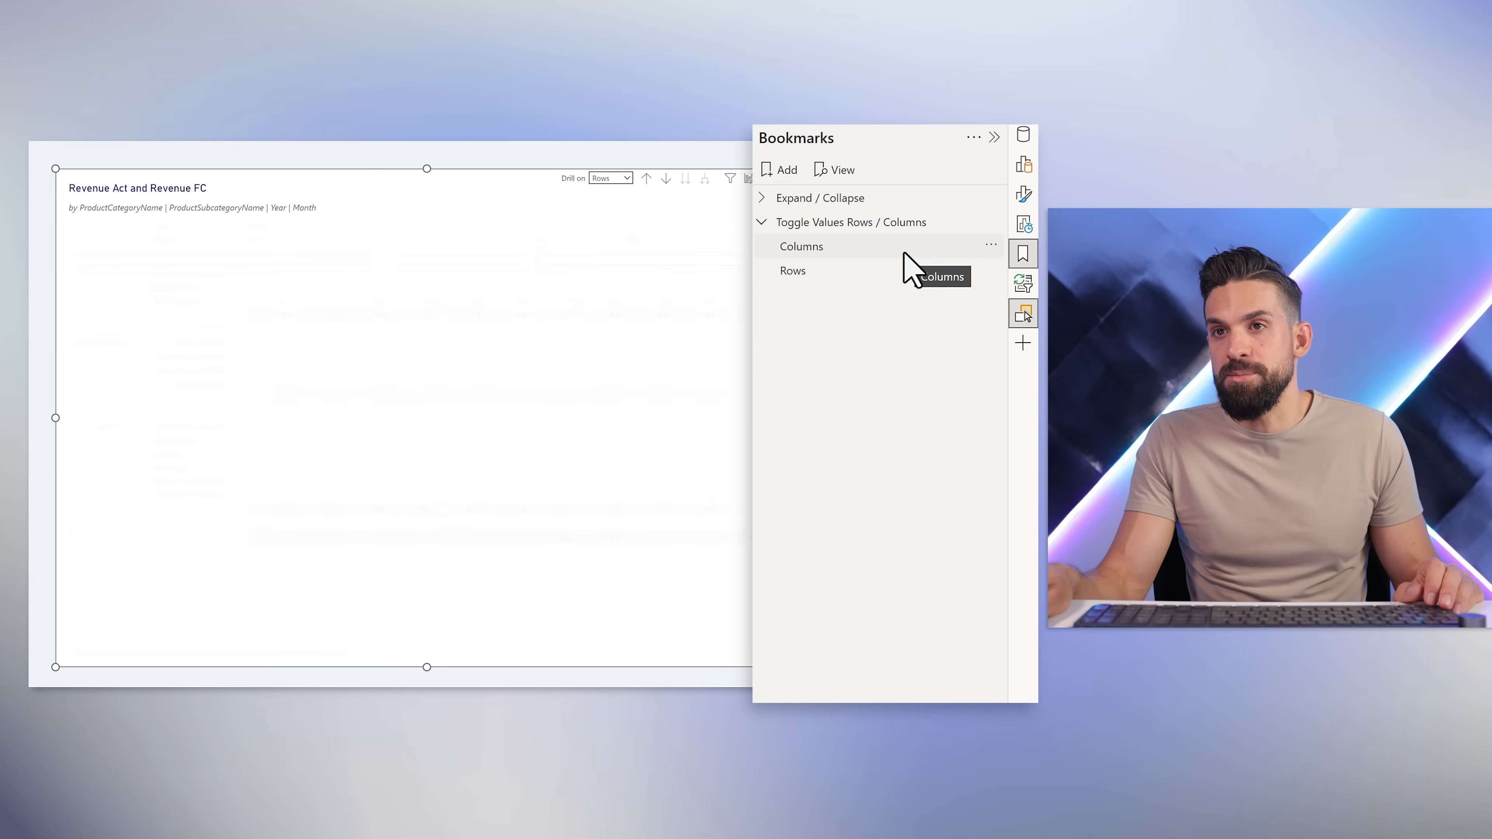
Position the matrix with values in columns at horizontal 40 and vertical 50.
left_click_drag(449, 176, 447, 174)
left_click(451, 186)
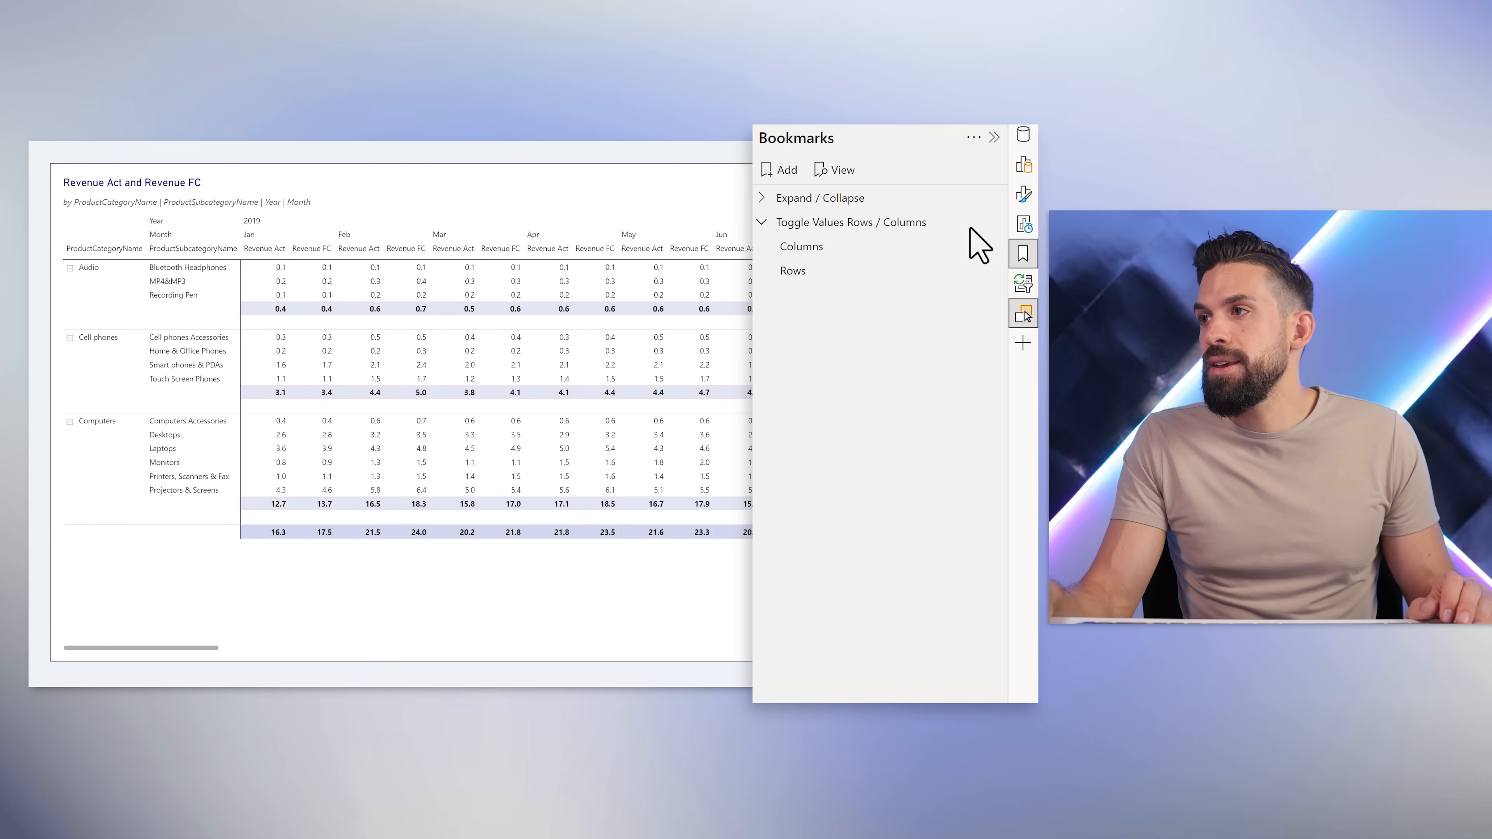
left_click(1024, 197)
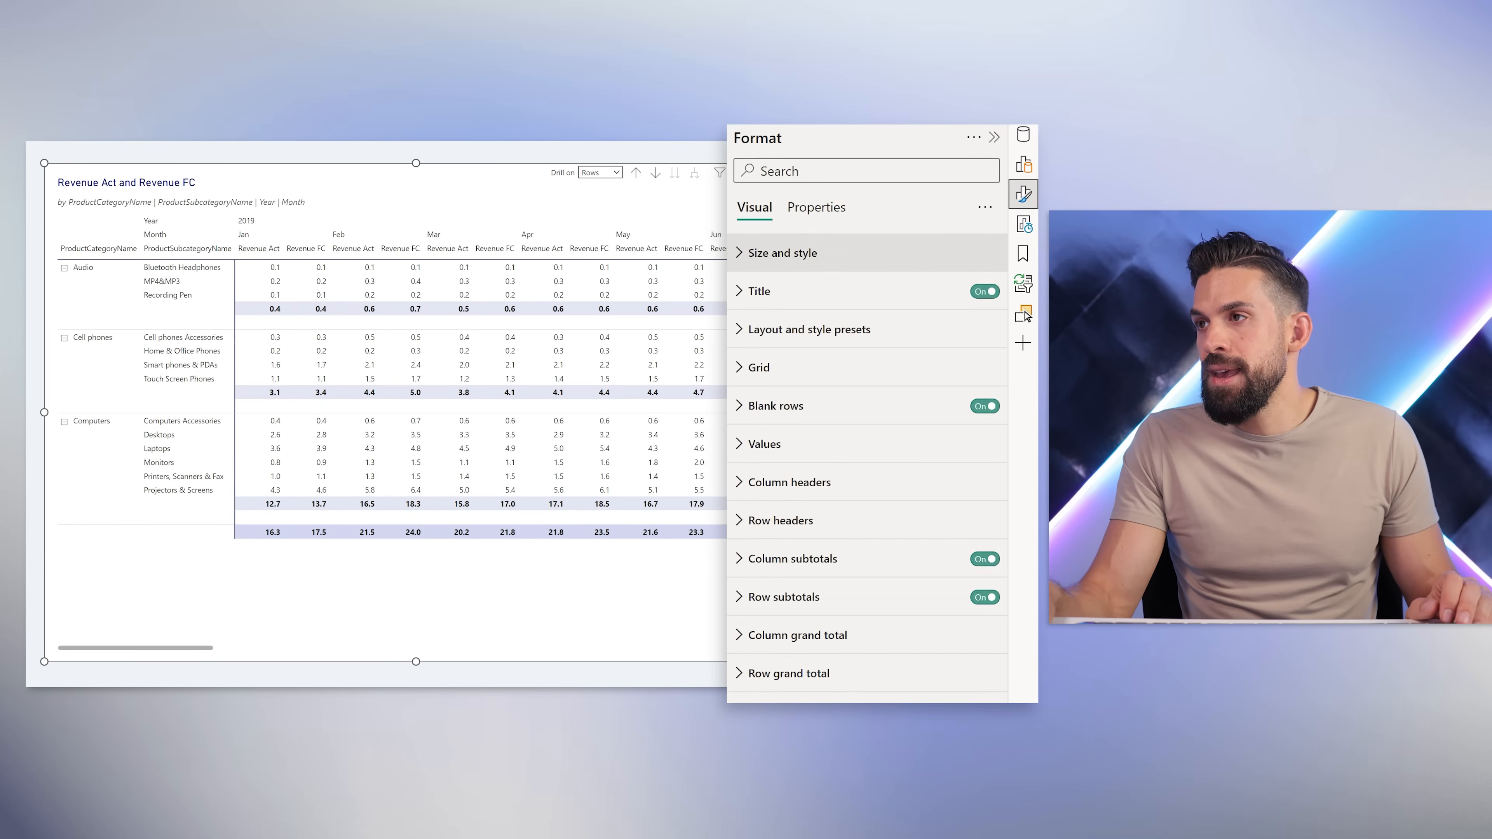
left_click(790, 254)
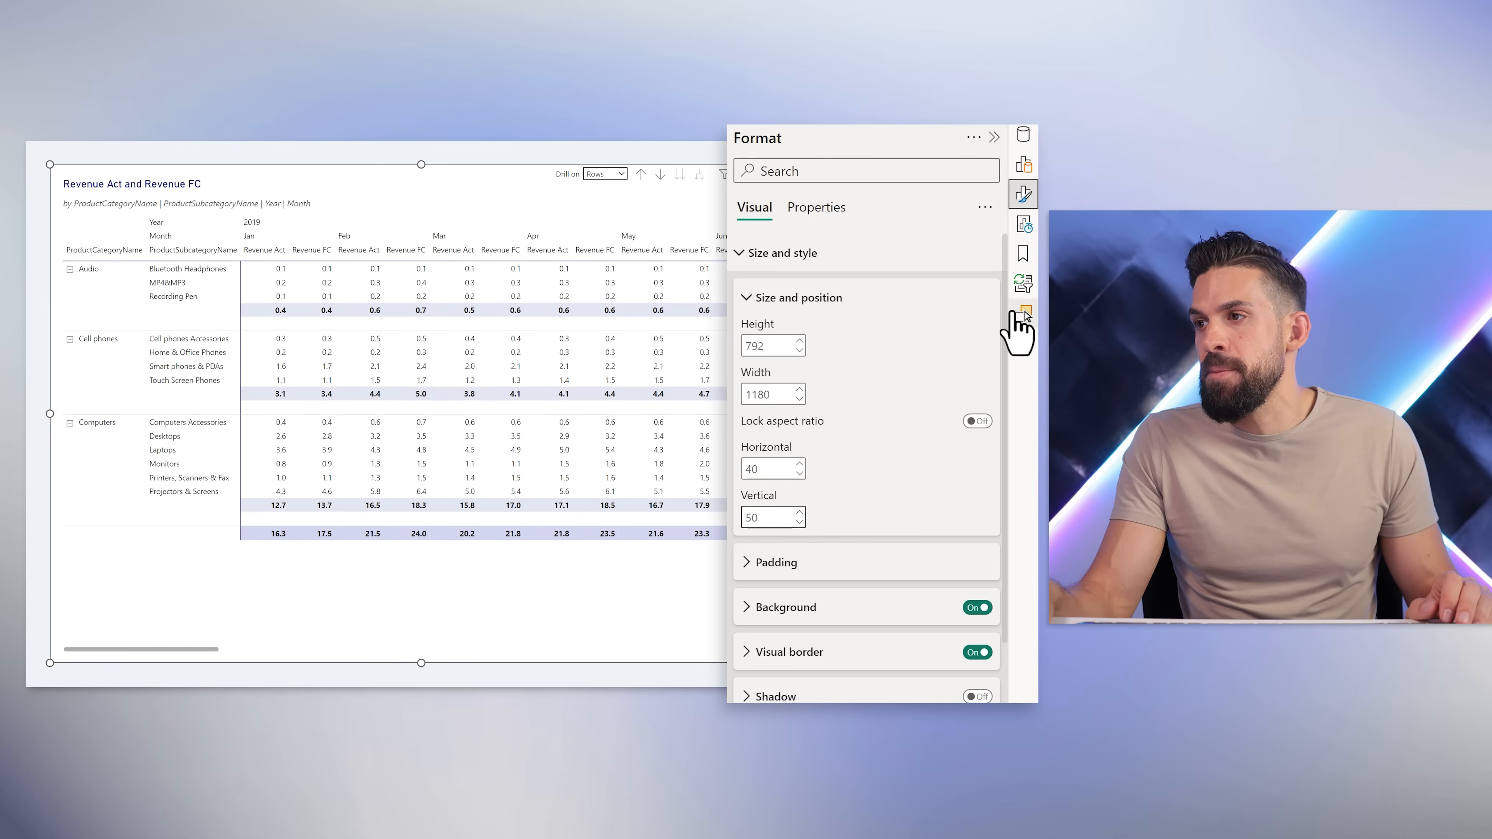
Select the matrix with values in rows and match its position to the other at horizontal 40 and vertical 50.
left_click(1022, 316)
left_click(975, 365)
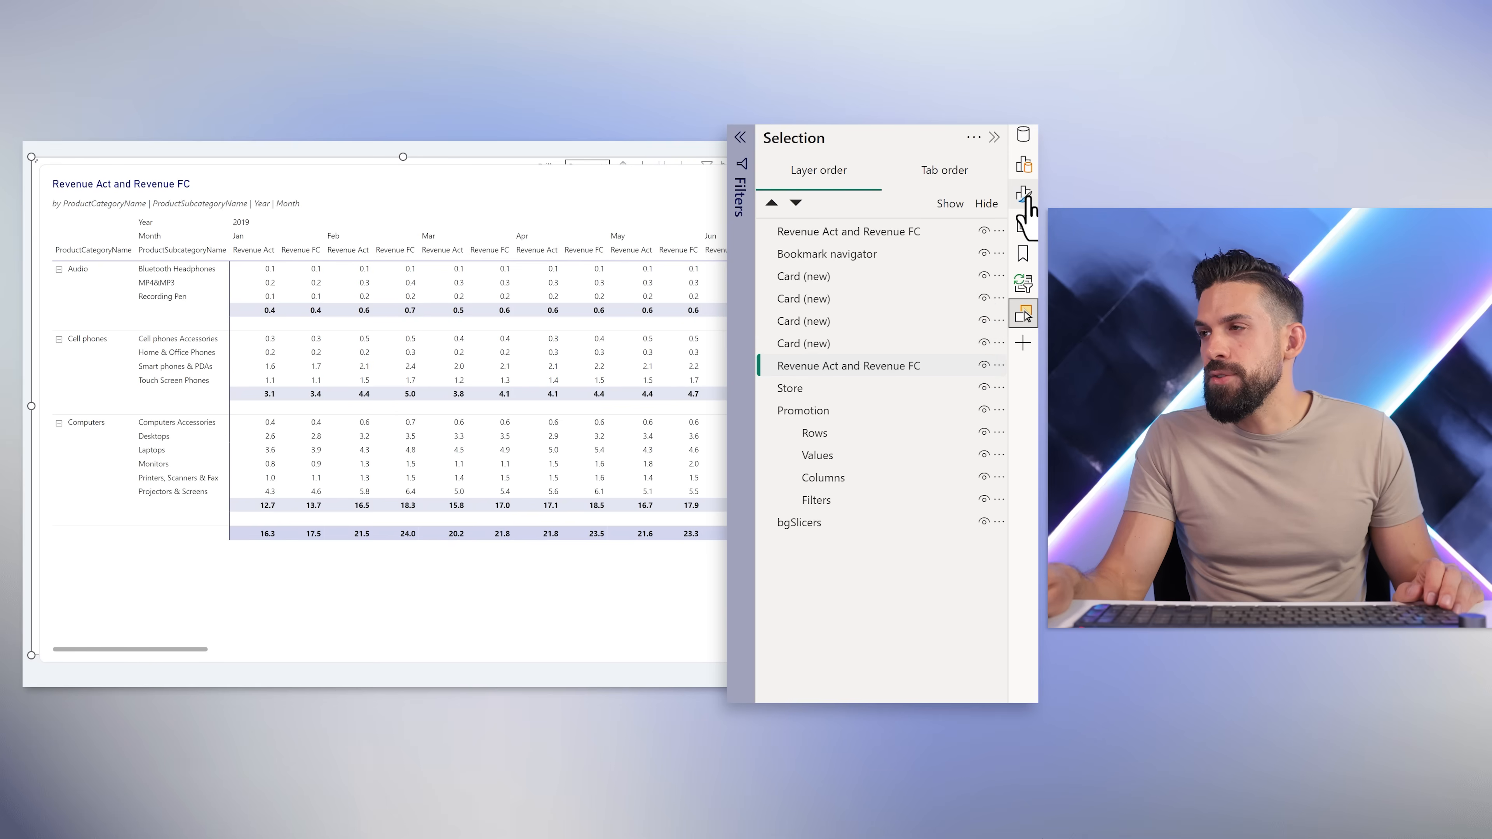
left_click(1025, 197)
left_click(838, 263)
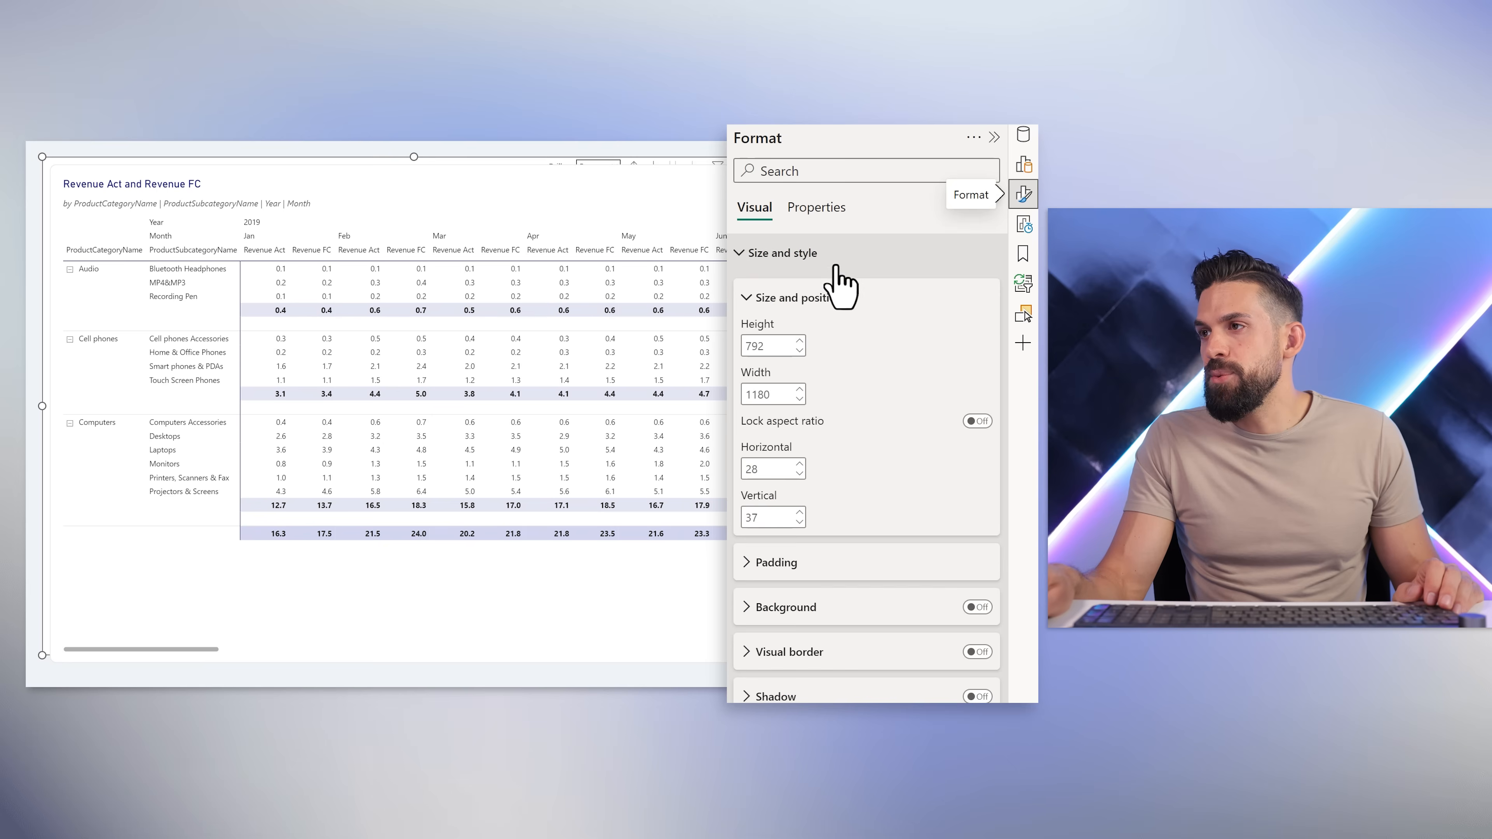
double_click(762, 469)
type("40")
double_click(763, 517)
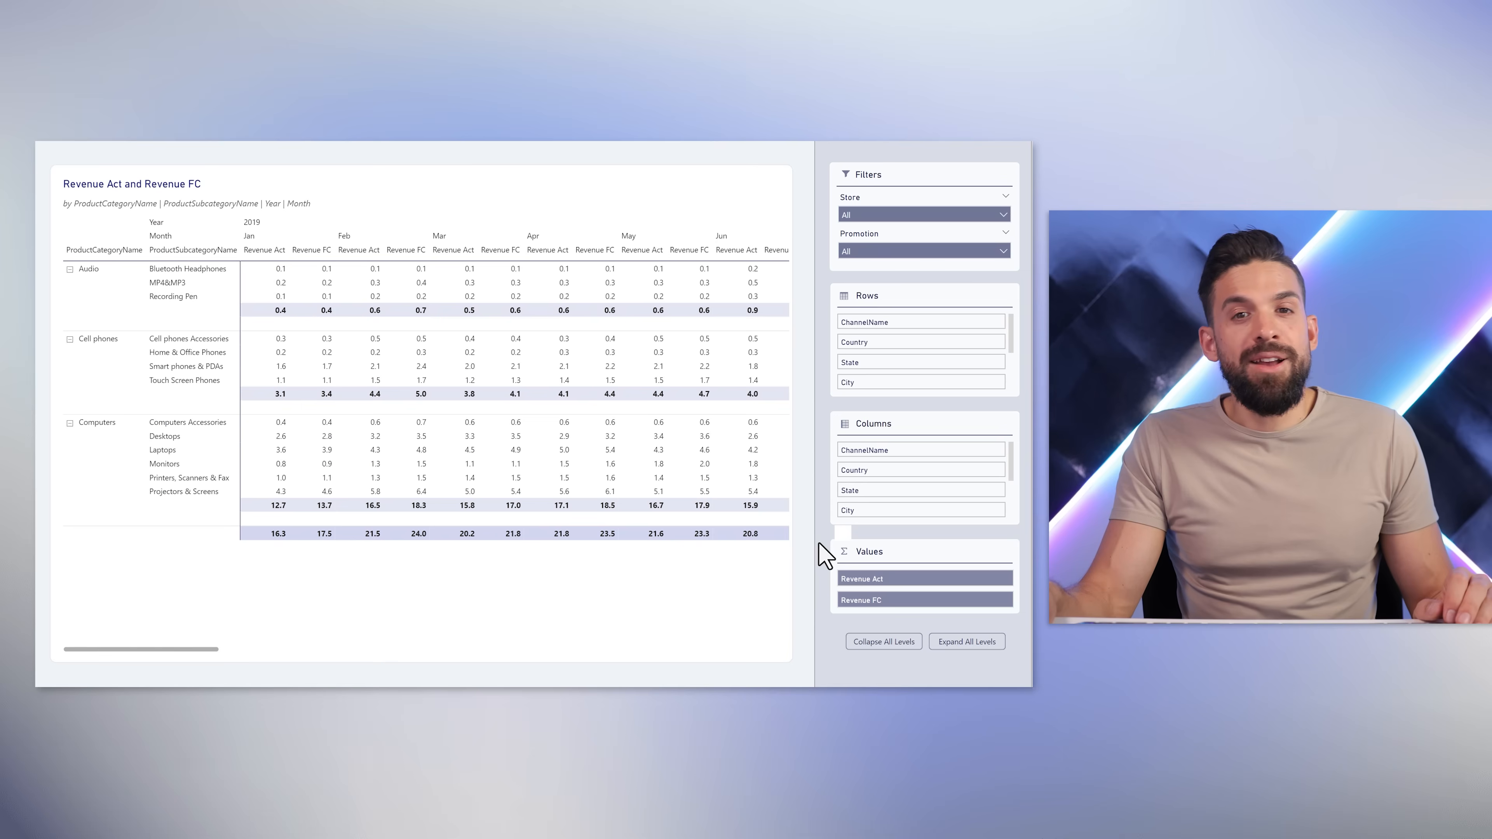
Duplicate the Collapse/Expand All Levels bookmark navigator, place the copy in the Values slicer header and narrow it to fit beside the title.
left_click(1007, 647)
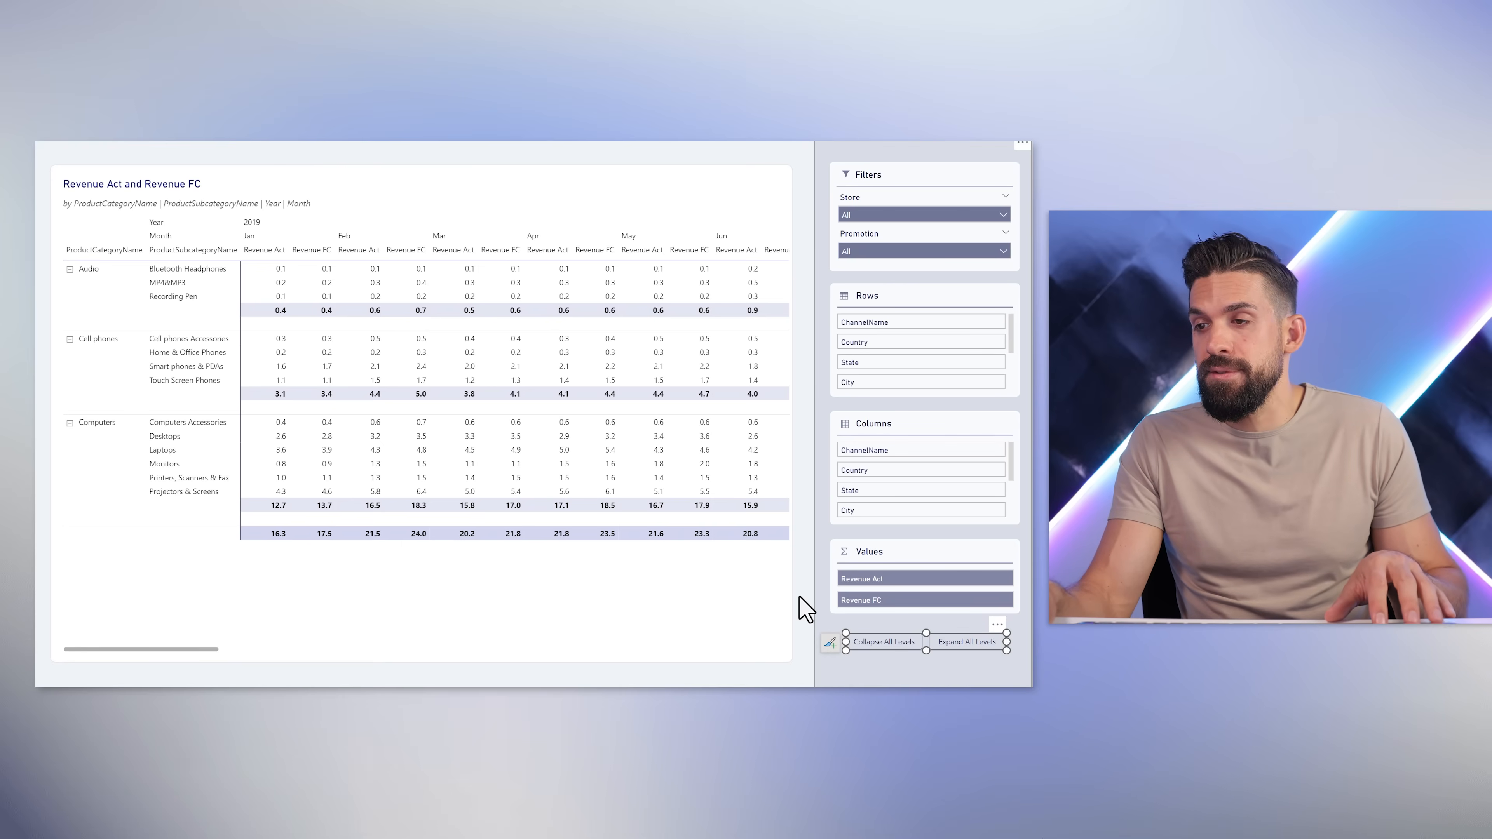
key("ctrl+v")
left_click_drag(1006, 635, 1015, 538)
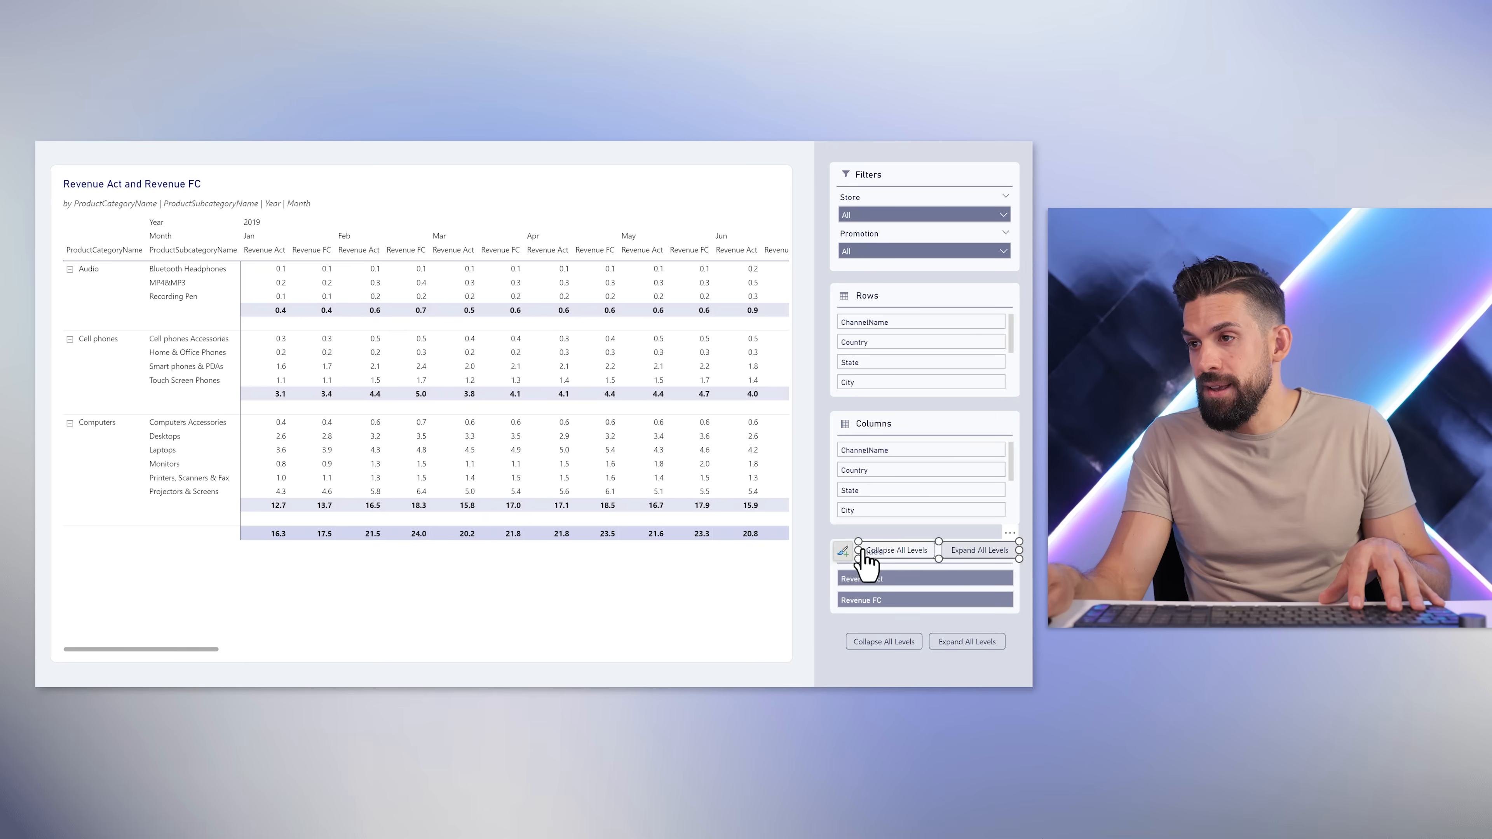
left_click_drag(865, 561, 902, 559)
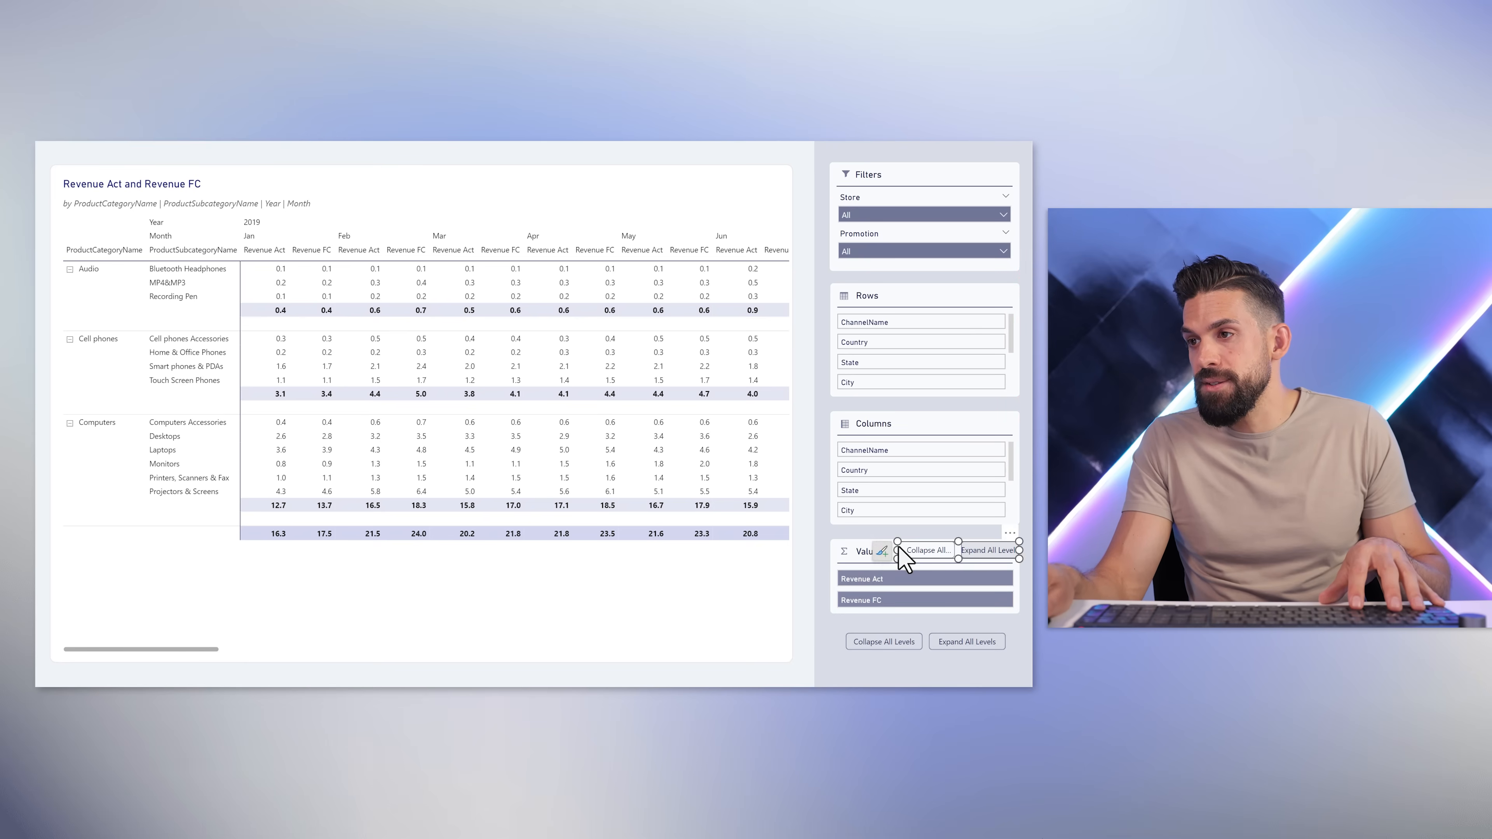
Assign the Toggle Values Rows / Columns bookmark group to the copied navigator and shrink it to fit within the Values header.
scroll(906, 126, "down", 5)
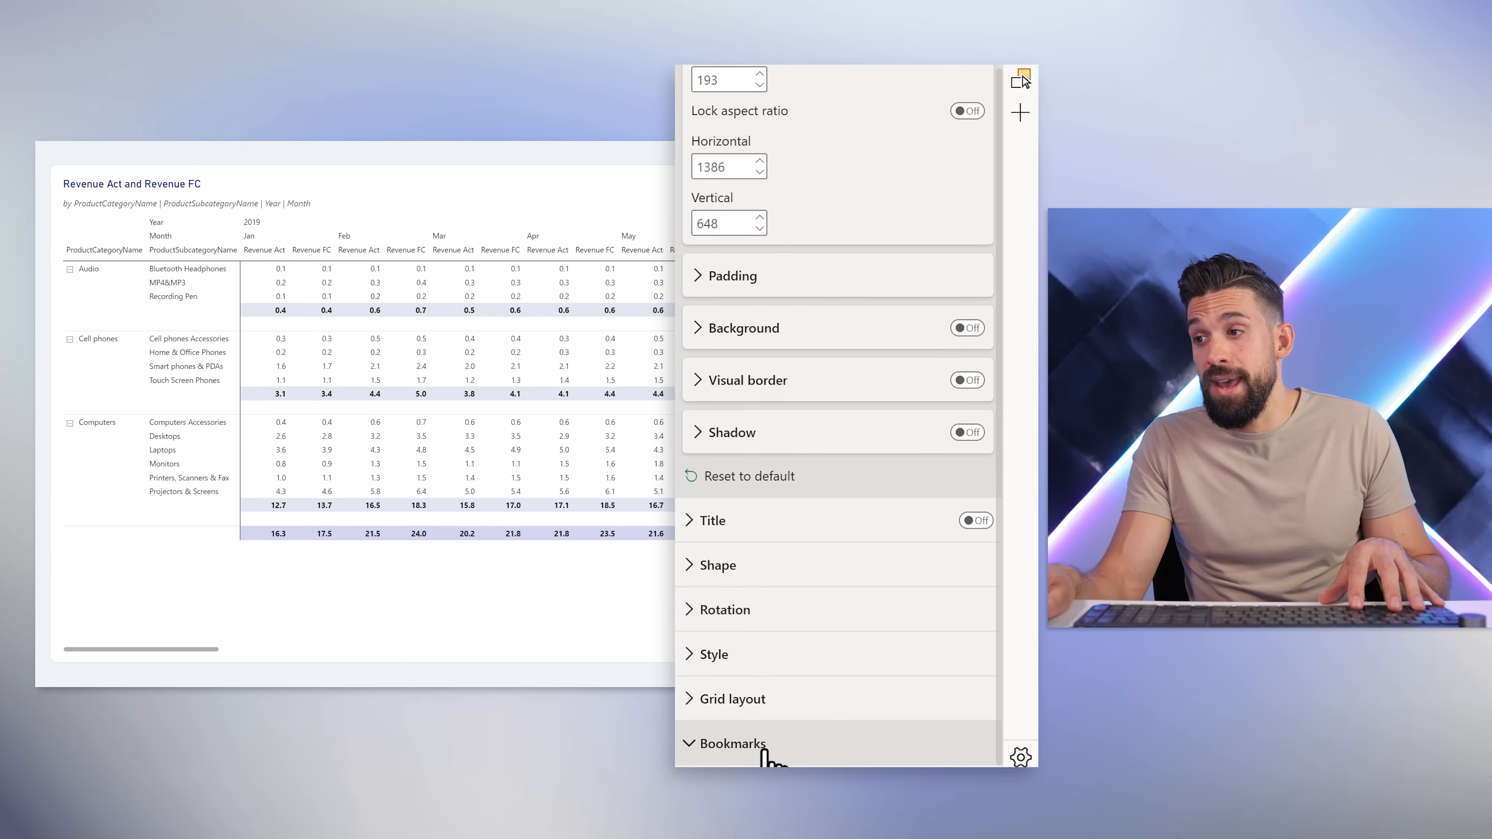
left_click(814, 670)
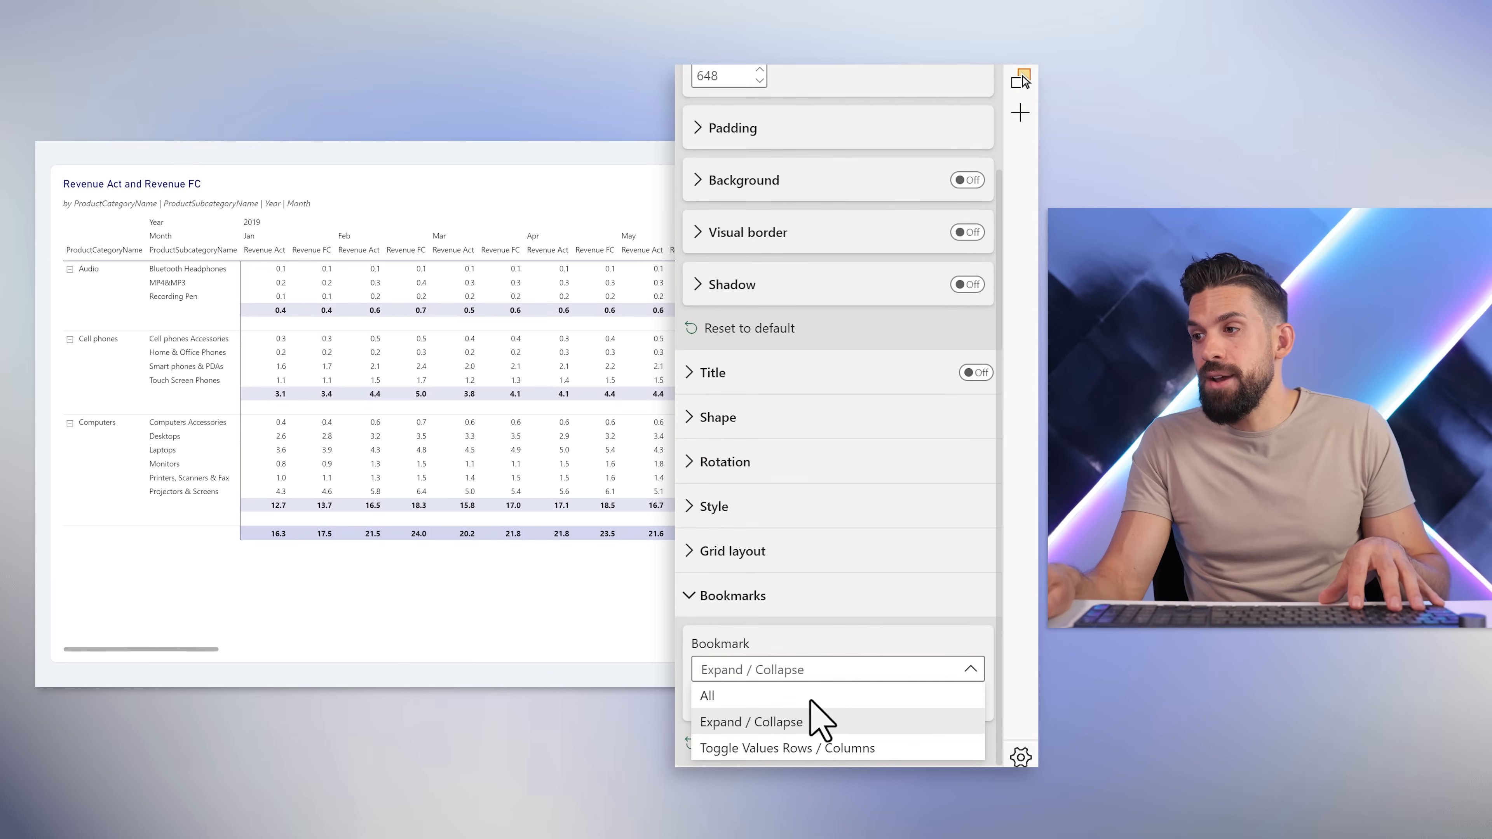
left_click(803, 750)
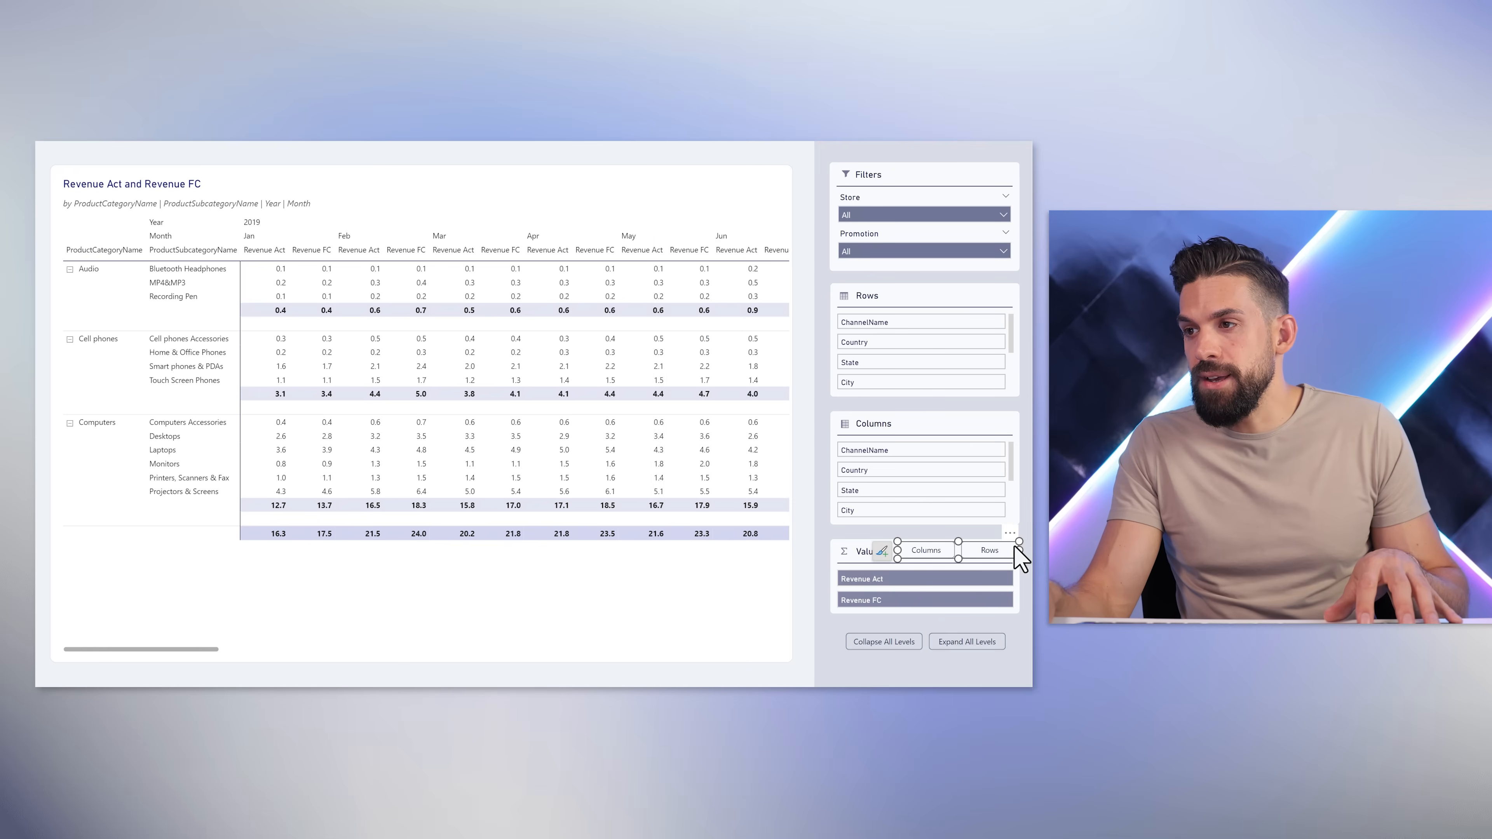
left_click_drag(1020, 542, 985, 555)
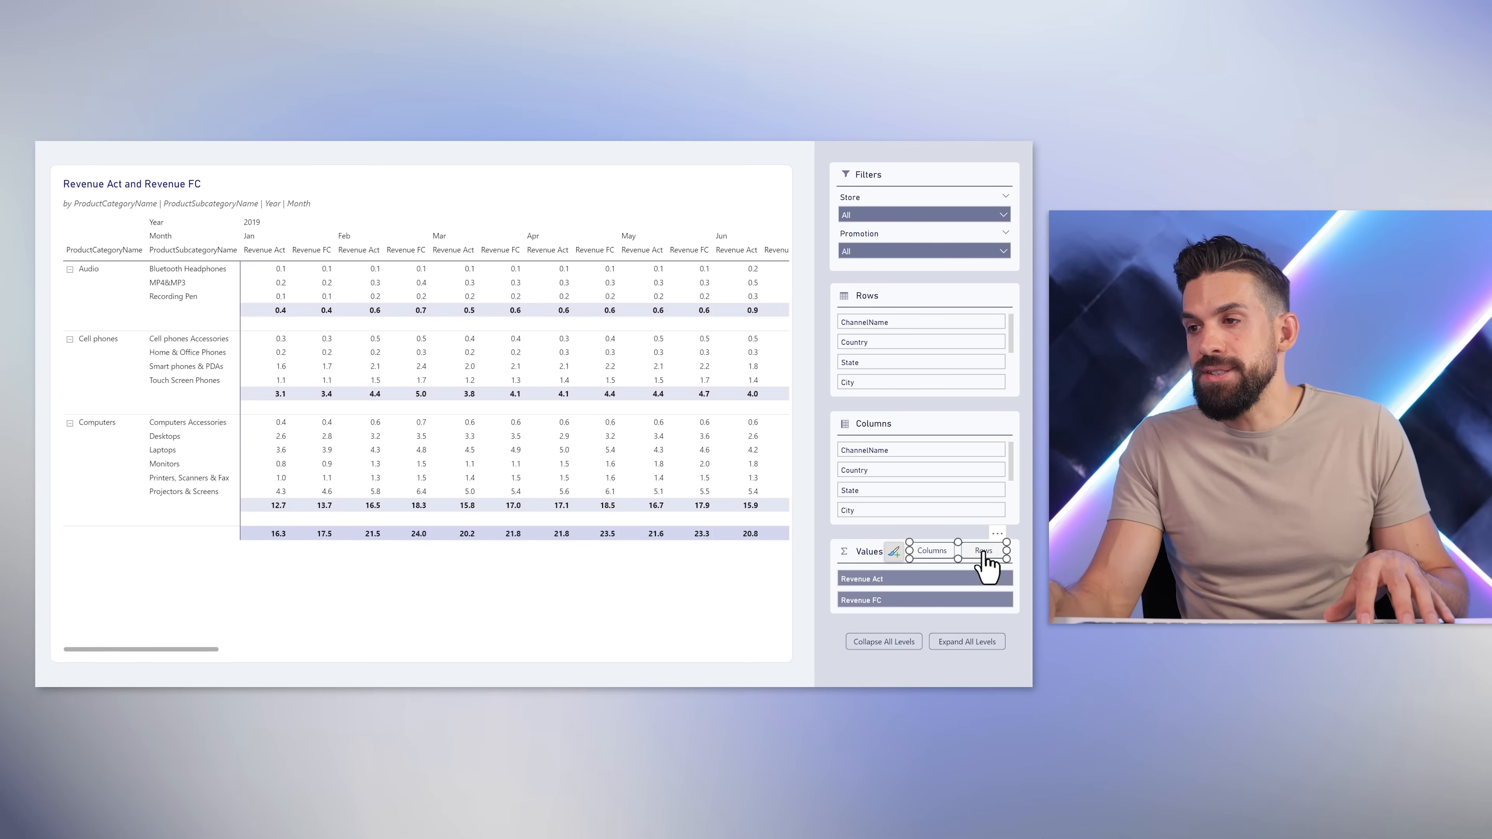
Test the new navigator by switching the matrix values between rows and columns.
left_click(984, 551)
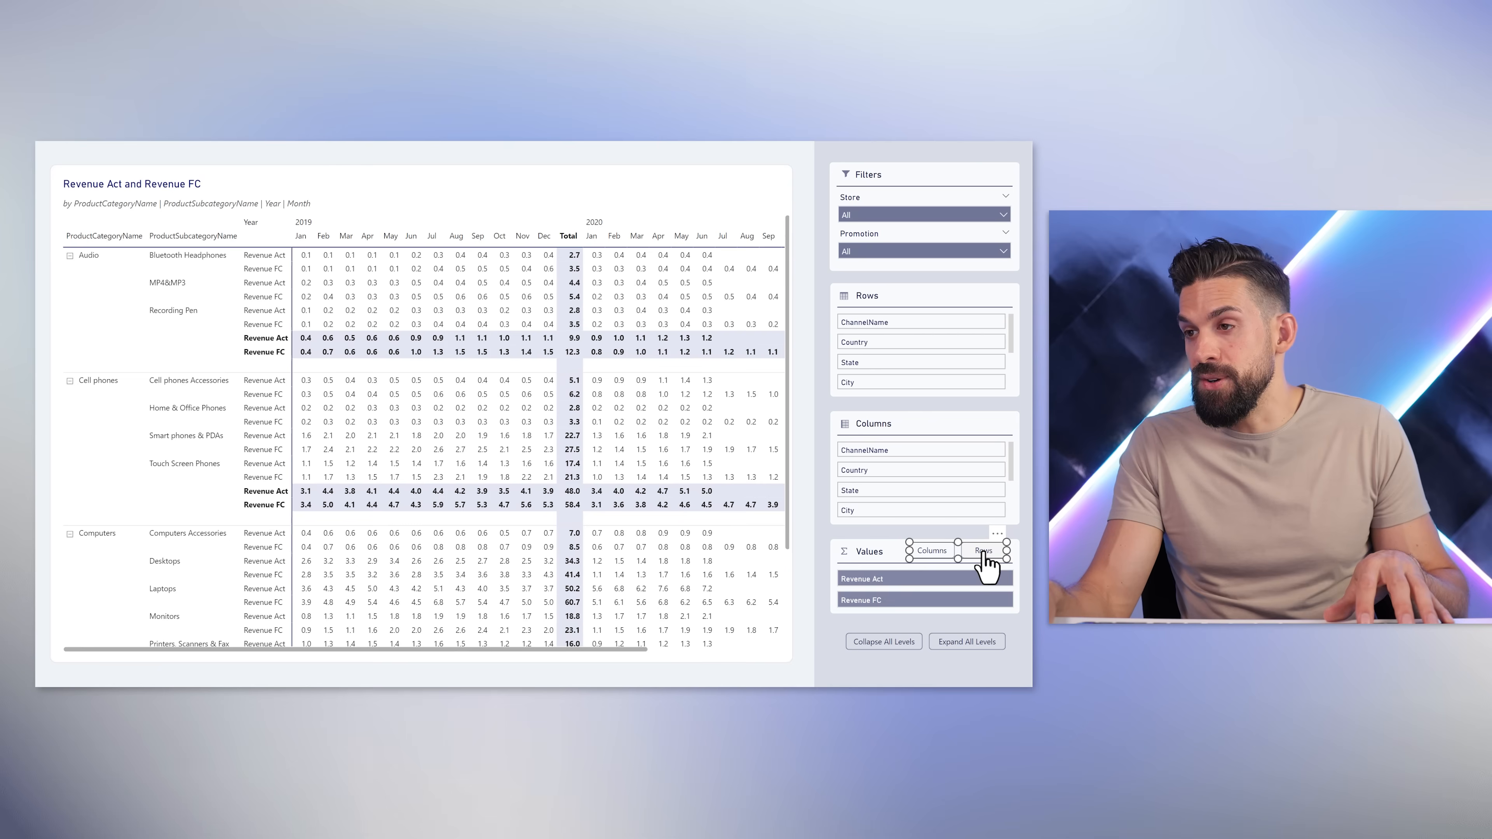
left_click(942, 553)
left_click(986, 555)
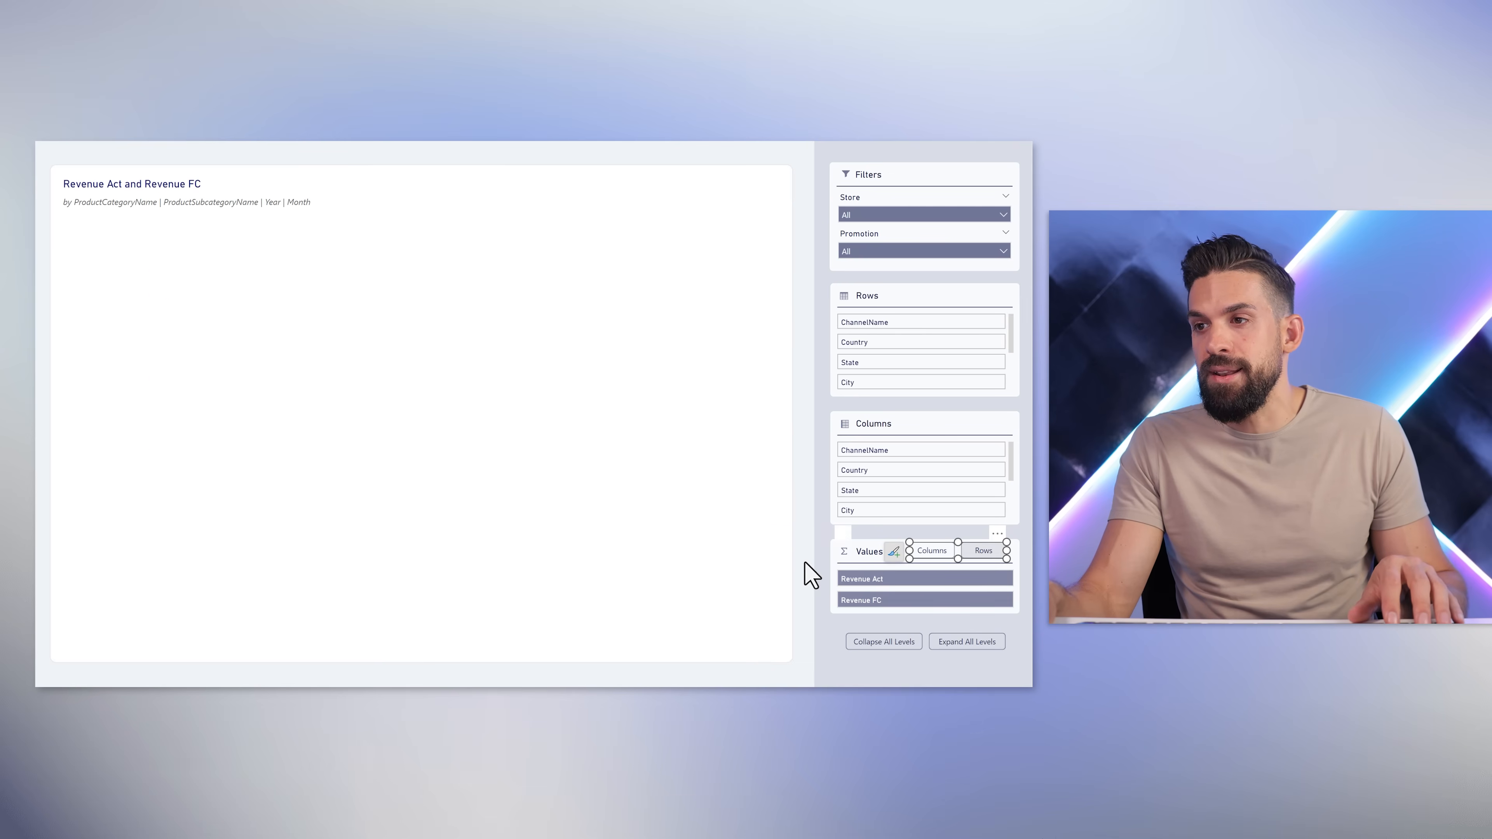